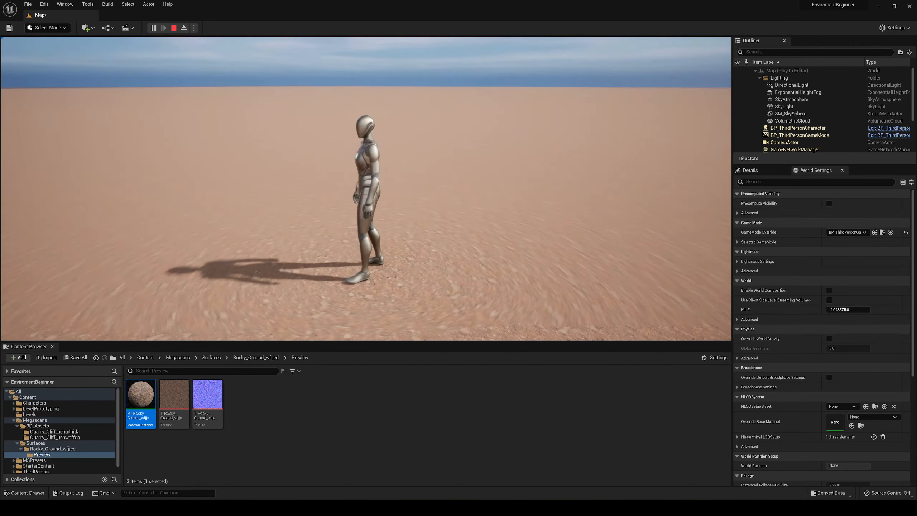
# - Enable Tiling/Offset in the MI_Rocky_Ground material instance and set both Tiling X and Tiling Y to 0.3
pyautogui.press('Escape')
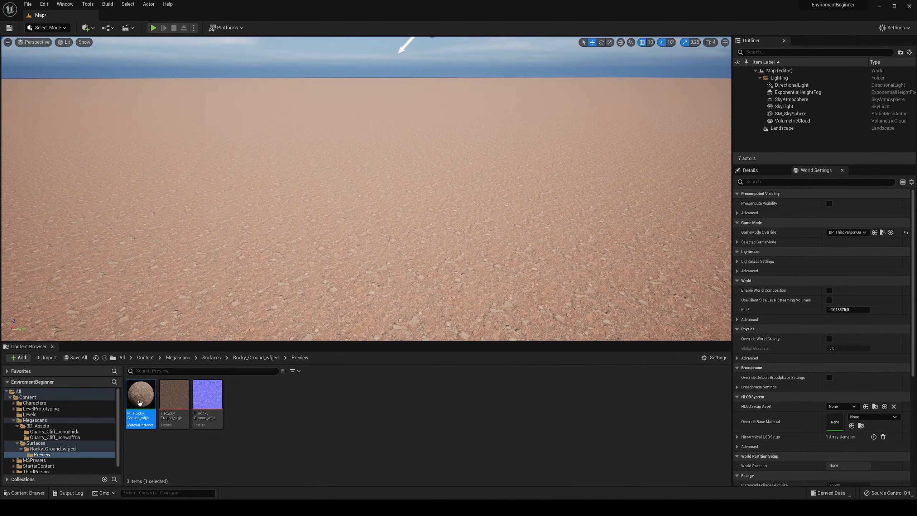
pyautogui.doubleClick(140, 397)
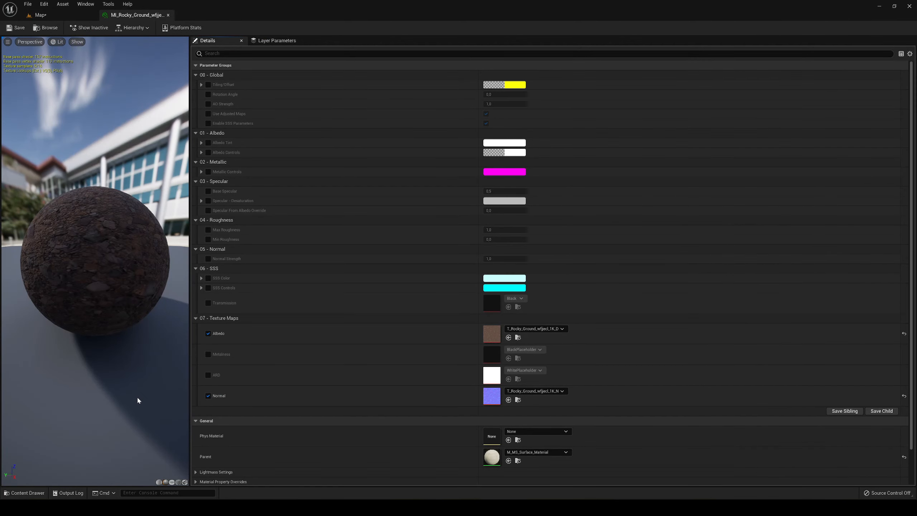
pyautogui.click(208, 84)
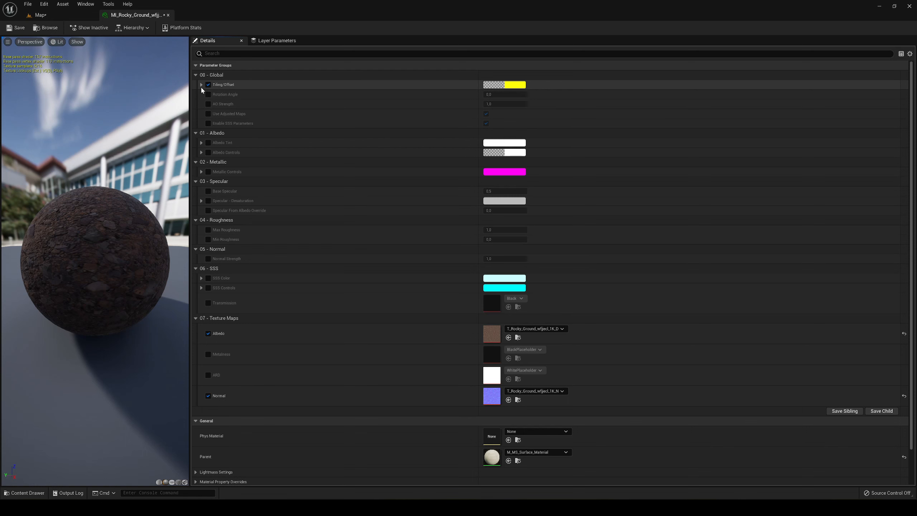
pyautogui.click(201, 85)
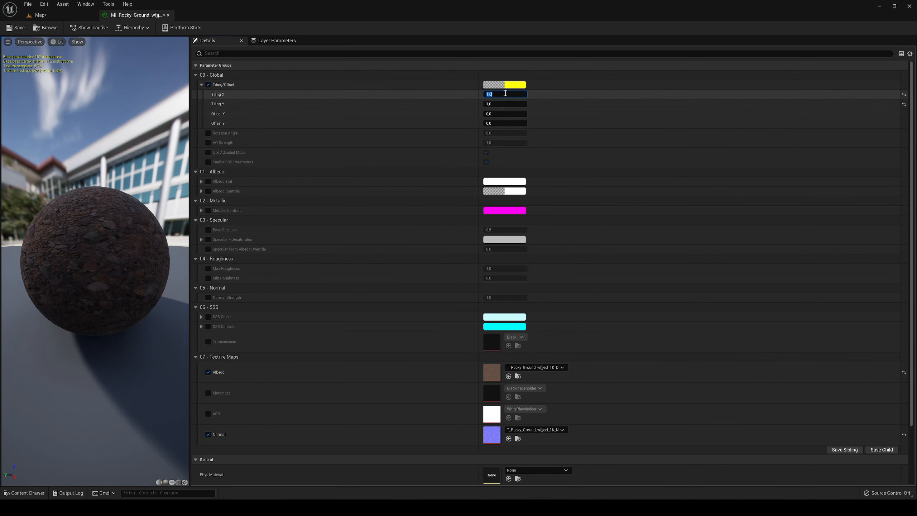
pyautogui.write('0.3')
pyautogui.press('Return')
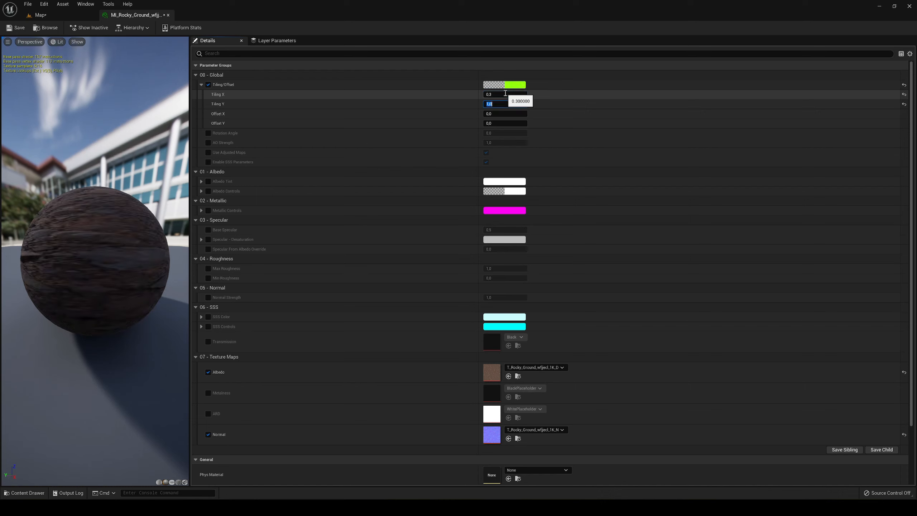
pyautogui.write('.3')
pyautogui.press('Return')
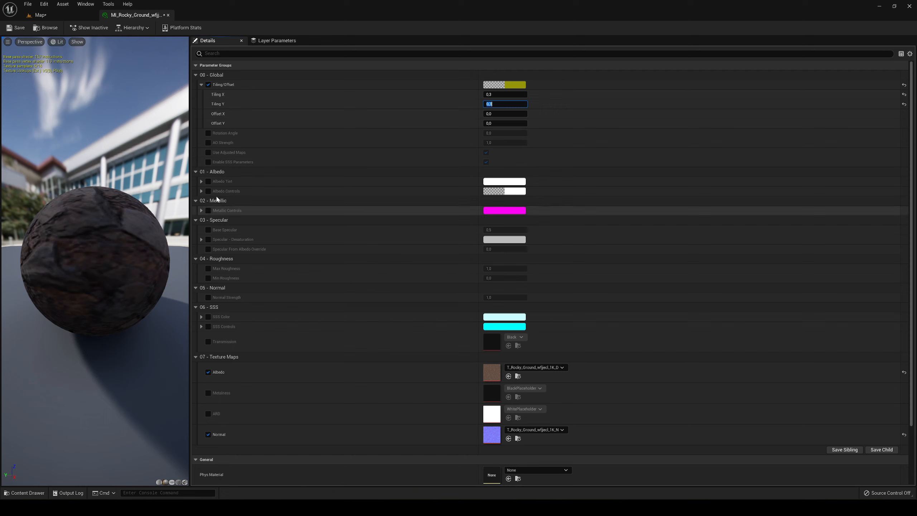
# - Save the rocky ground material instance and close its editor
pyautogui.click(26, 29)
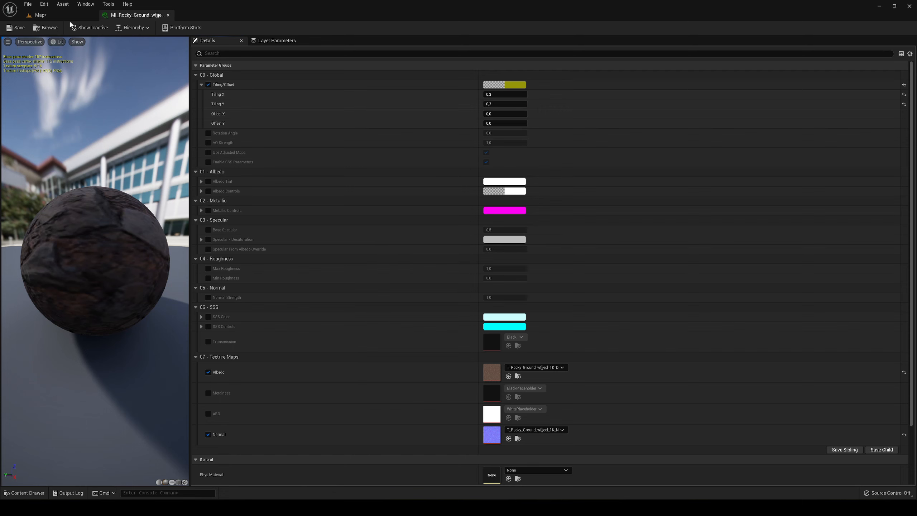
pyautogui.click(54, 17)
pyautogui.middleClick(131, 15)
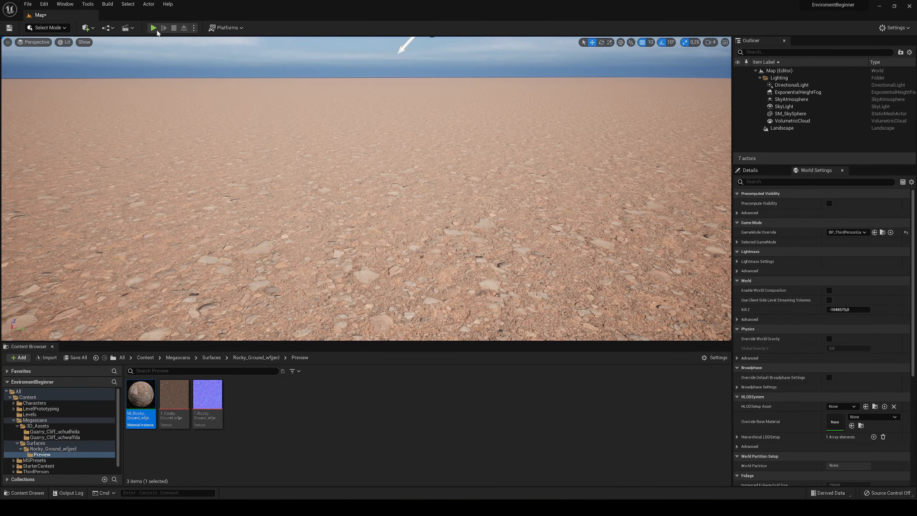
# - Play-test the level, running the character across the ground to check the texture scale, and end the session
pyautogui.click(156, 30)
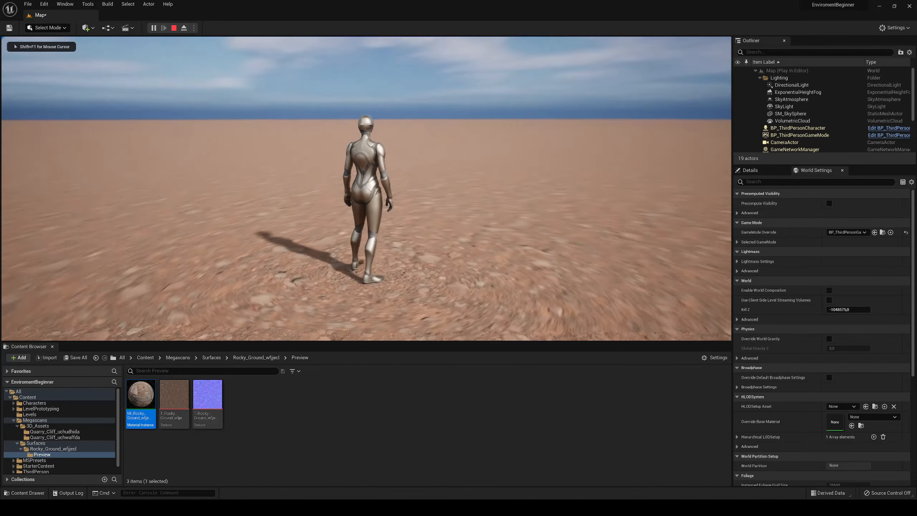
pyautogui.press('a')
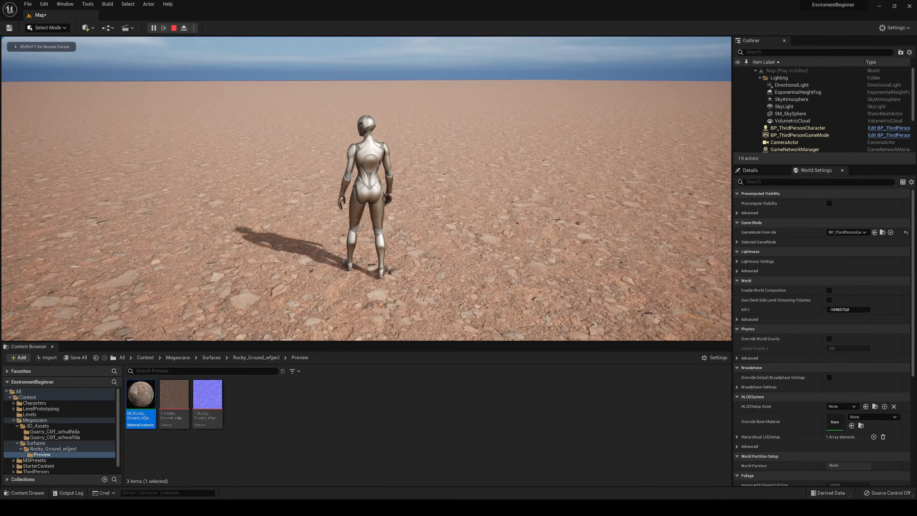
pyautogui.press('d')
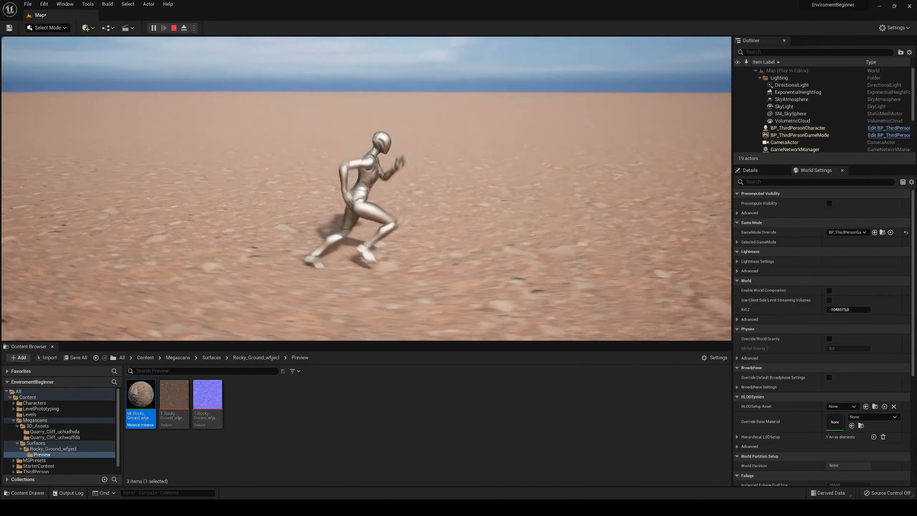
pyautogui.press('a')
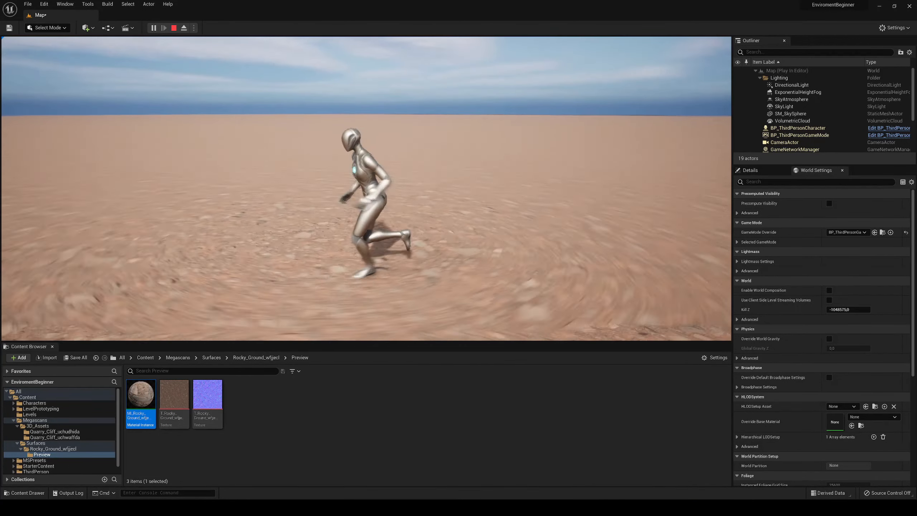
pyautogui.press('Escape')
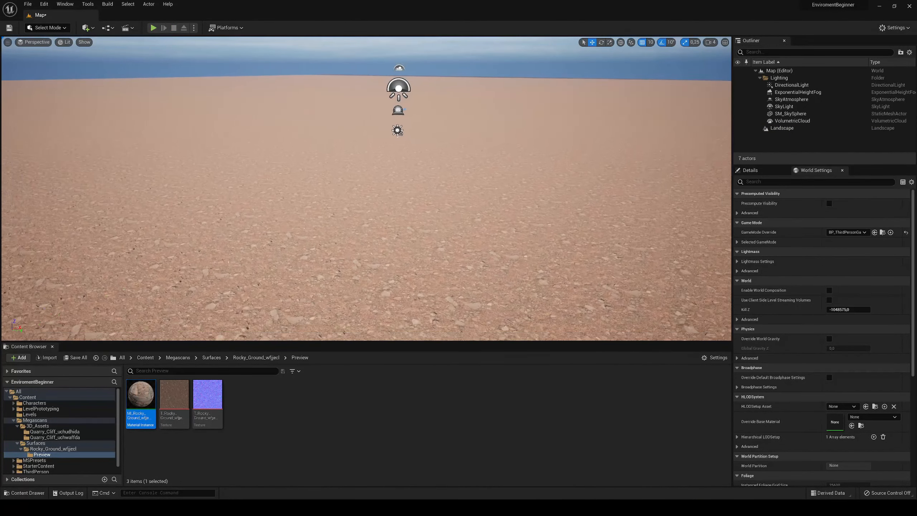
# - Find the Water Body Ocean actor among all classes and place it on the landscape
pyautogui.scroll(-5, 174, 139)
pyautogui.press('s')
pyautogui.moveTo(363, 227)
pyautogui.mouseDown(button='right')
pyautogui.moveTo(368, 249)
pyautogui.moveTo(360, 233)
pyautogui.mouseUp(button='right')
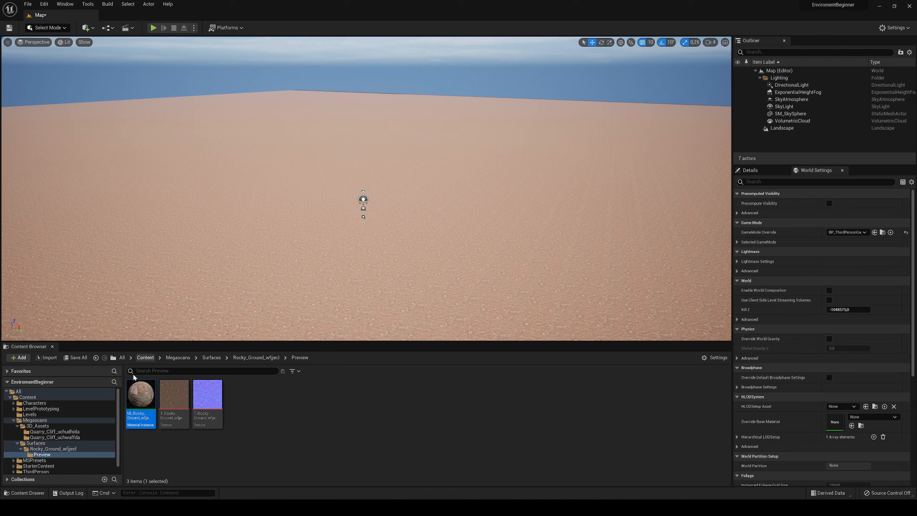
pyautogui.click(145, 357)
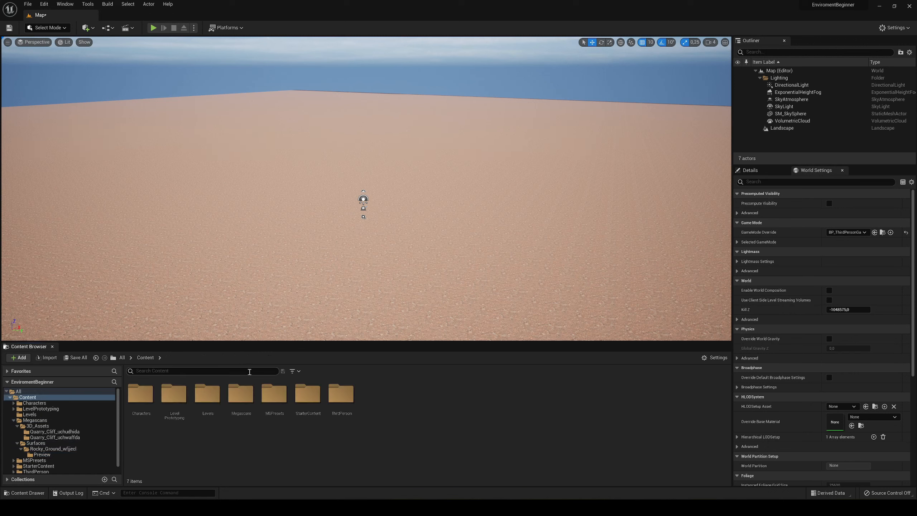
pyautogui.click(86, 28)
pyautogui.moveTo(117, 136)
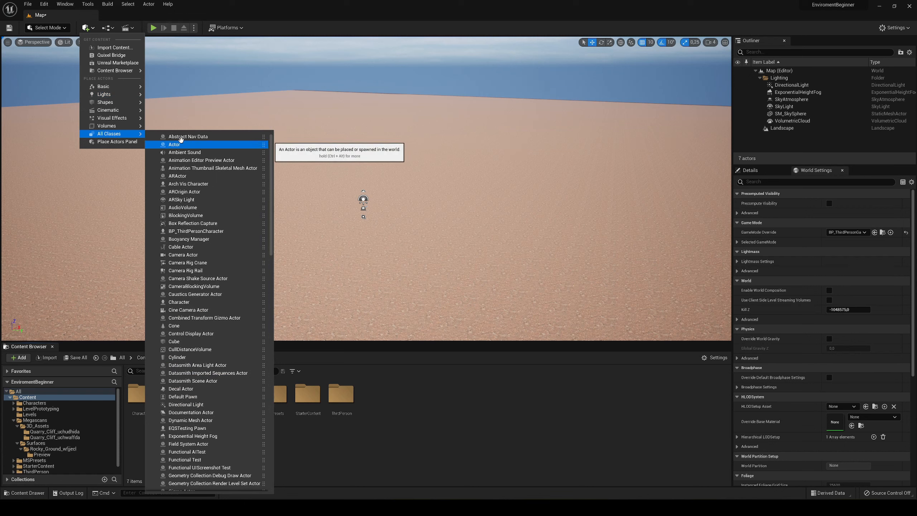
pyautogui.write('ocean')
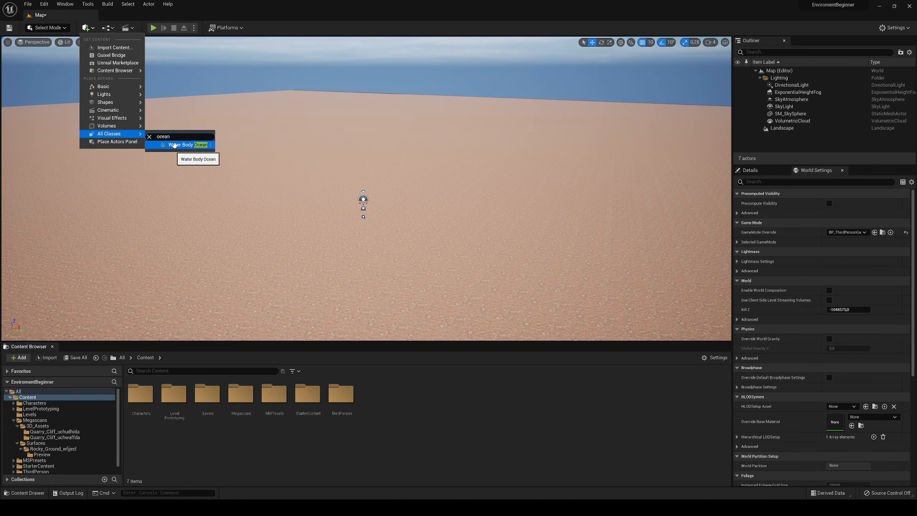
pyautogui.moveTo(176, 145); pyautogui.dragTo(283, 172)
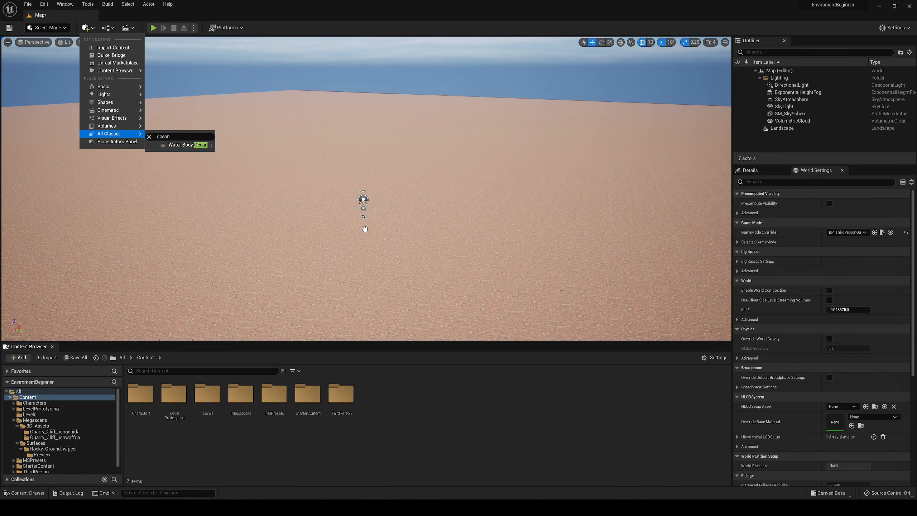
pyautogui.moveTo(364, 229); pyautogui.dragTo(364, 228)
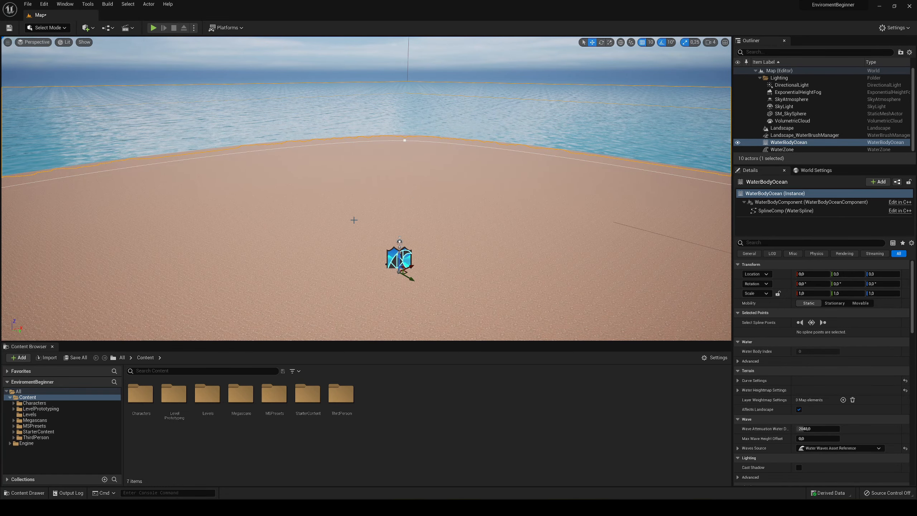
# - Move the ocean spline's near corner point with negative X and Y inward to about X -7210
pyautogui.moveTo(434, 204)
pyautogui.mouseDown(button='right')
pyautogui.moveTo(361, 199)
pyautogui.moveTo(434, 204)
pyautogui.mouseUp(button='right')
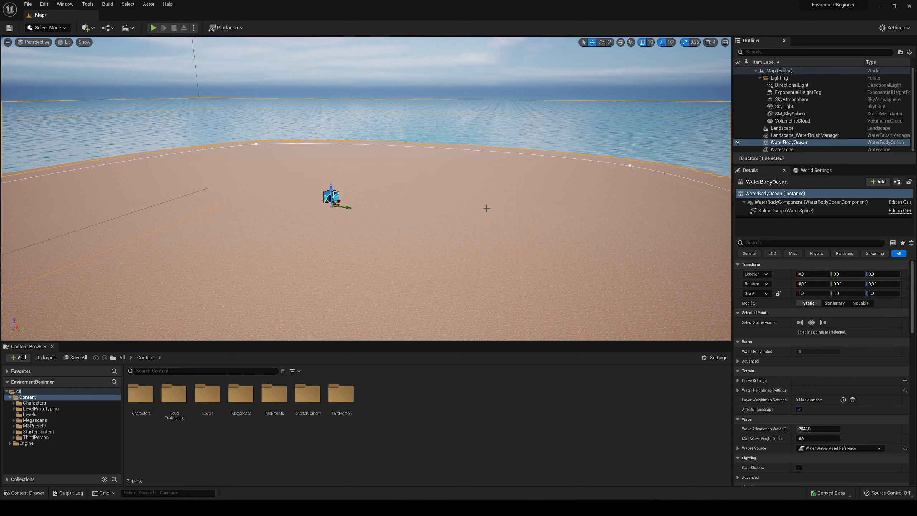
pyautogui.press('f')
pyautogui.moveTo(366, 188)
pyautogui.mouseDown(button='right')
pyautogui.moveTo(368, 205)
pyautogui.moveTo(364, 193)
pyautogui.moveTo(260, 190)
pyautogui.moveTo(382, 224)
pyautogui.moveTo(357, 242)
pyautogui.moveTo(399, 247)
pyautogui.moveTo(378, 186)
pyautogui.moveTo(359, 193)
pyautogui.mouseUp(button='right')
pyautogui.press('w')
pyautogui.press('s')
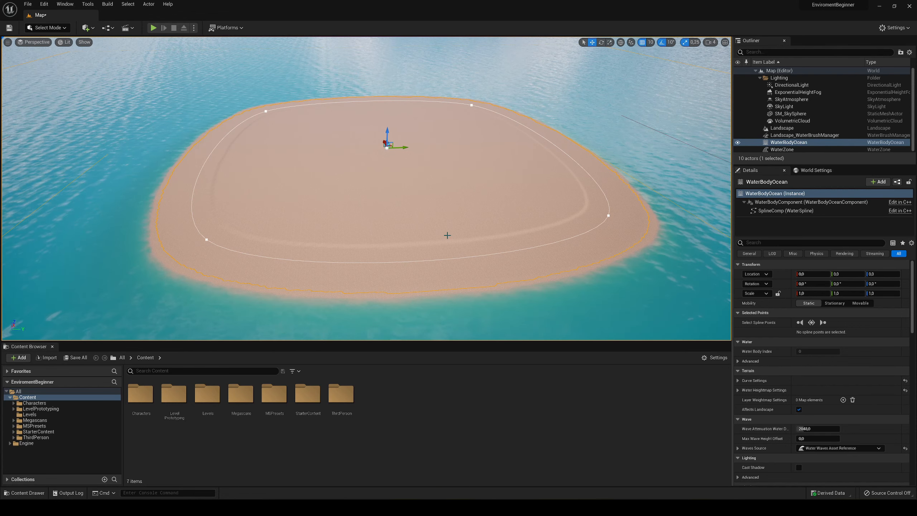
pyautogui.click(206, 239)
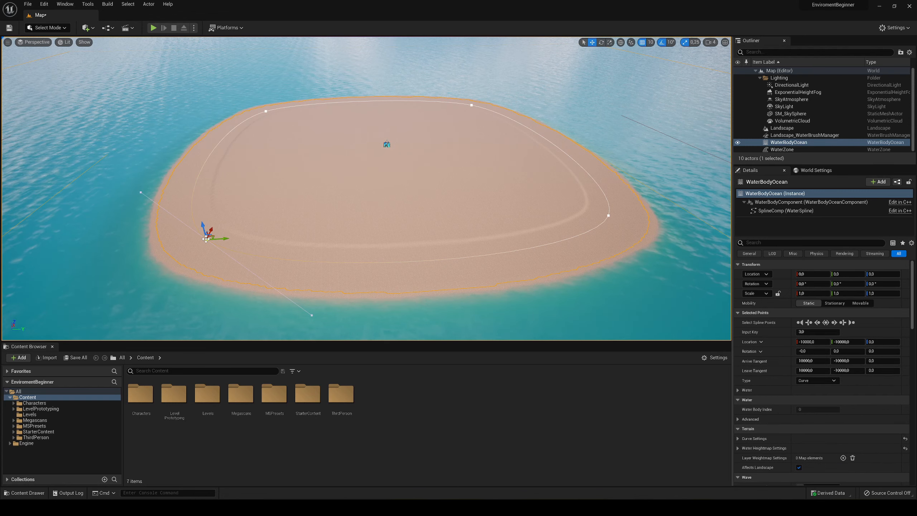
pyautogui.moveTo(206, 239); pyautogui.dragTo(221, 208)
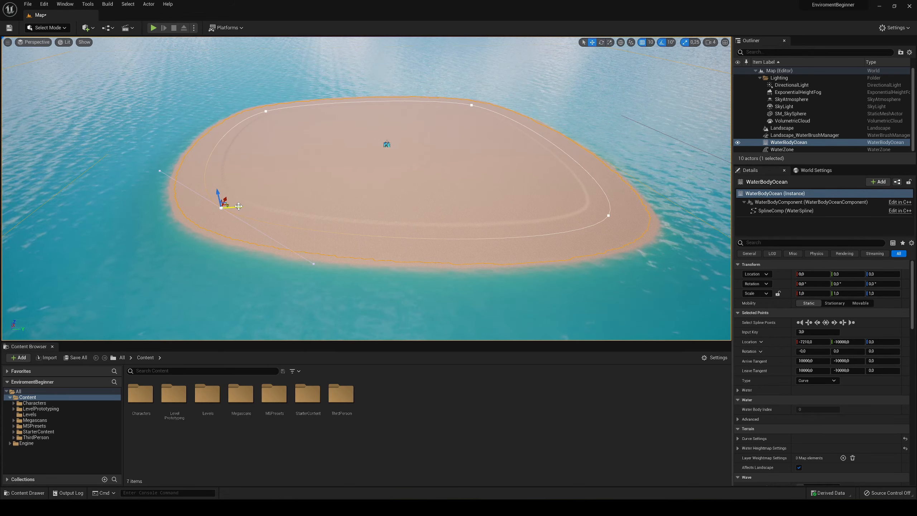
# - Duplicate the moved corner point to the middle of the near shoreline and push the copy inward to about X -3856, Y 129
pyautogui.moveTo(237, 209); pyautogui.dragTo(425, 209)
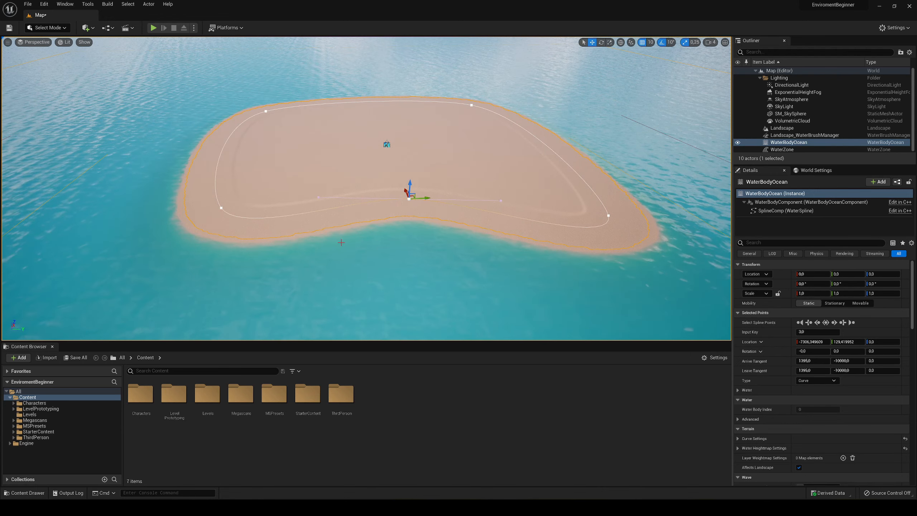
pyautogui.moveTo(312, 234); pyautogui.dragTo(380, 239, button='right')
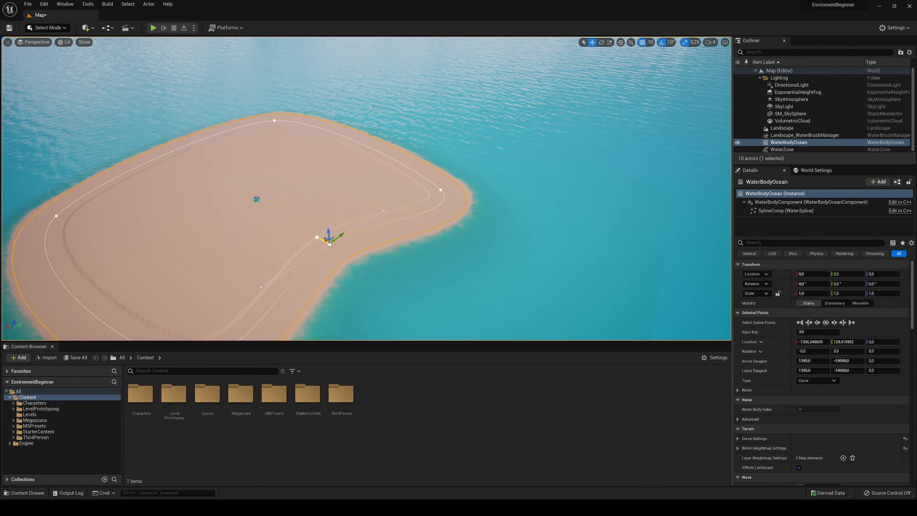
pyautogui.moveTo(317, 237); pyautogui.dragTo(279, 214)
pyautogui.moveTo(334, 233); pyautogui.dragTo(288, 227, button='right')
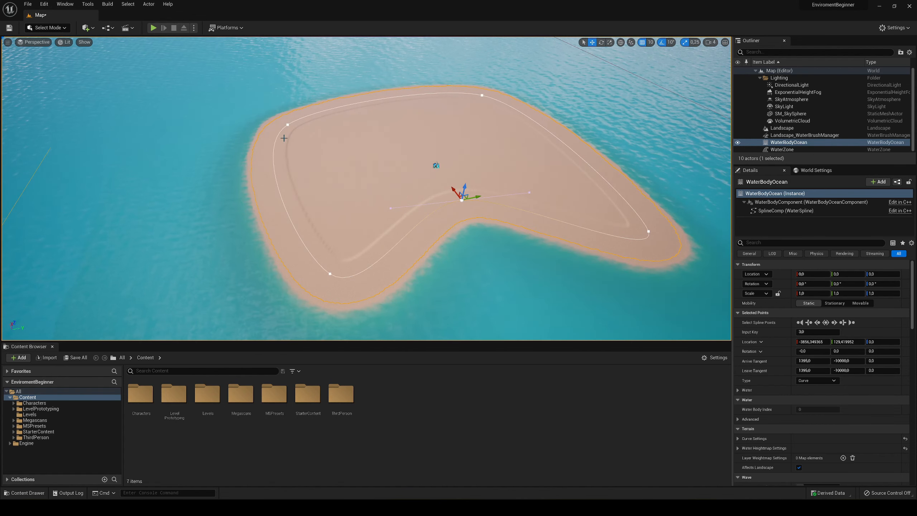
# - Duplicate the far corner spline point twice, placing the copies inward at about X 4780, Y 1156 and X 3210, Y -5868
pyautogui.click(285, 125)
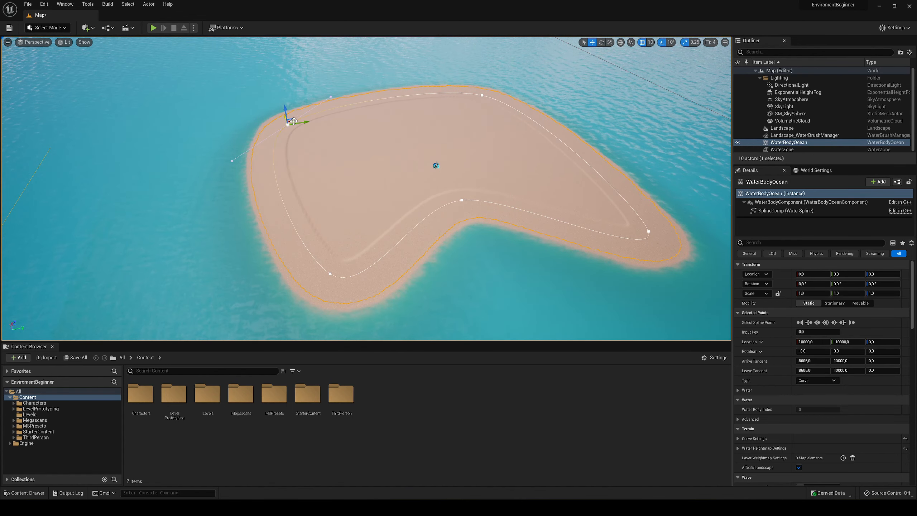
pyautogui.keyDown('alt'); pyautogui.moveTo(289, 122); pyautogui.dragTo(409, 123); pyautogui.keyUp('alt')
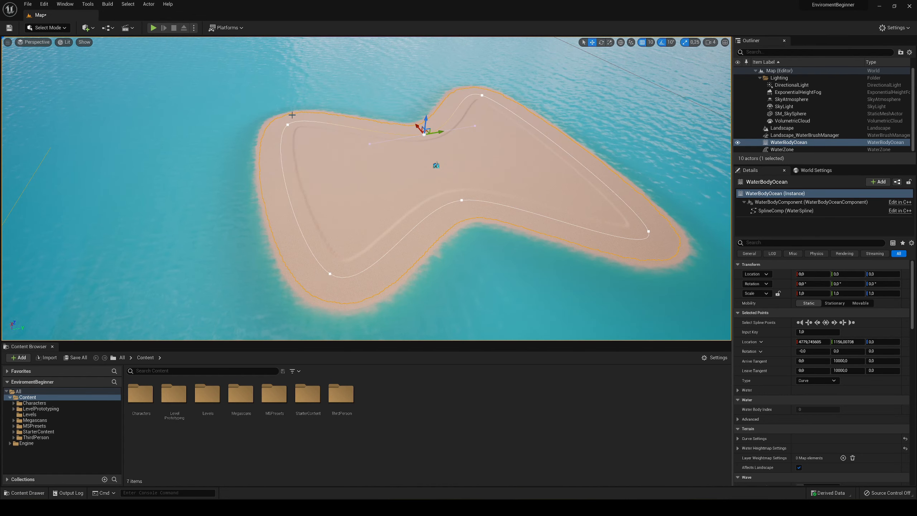
pyautogui.click(287, 123)
pyautogui.press('a')
pyautogui.moveTo(284, 118); pyautogui.dragTo(283, 128, button='right')
pyautogui.moveTo(284, 133); pyautogui.dragTo(396, 154)
pyautogui.moveTo(323, 129); pyautogui.dragTo(159, 130, button='right')
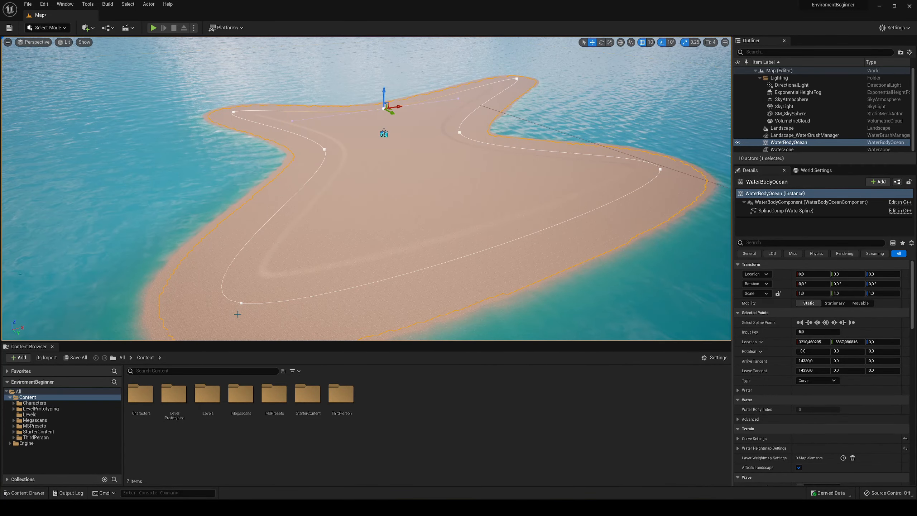
# - Duplicate a spline point at the island's wide end, pull the copy outward to about X -1639, Y 14396, and save the level
pyautogui.click(241, 303)
pyautogui.moveTo(302, 233); pyautogui.dragTo(293, 254, button='right')
pyautogui.moveTo(302, 233); pyautogui.dragTo(577, 260)
pyautogui.moveTo(466, 216); pyautogui.dragTo(546, 215, button='right')
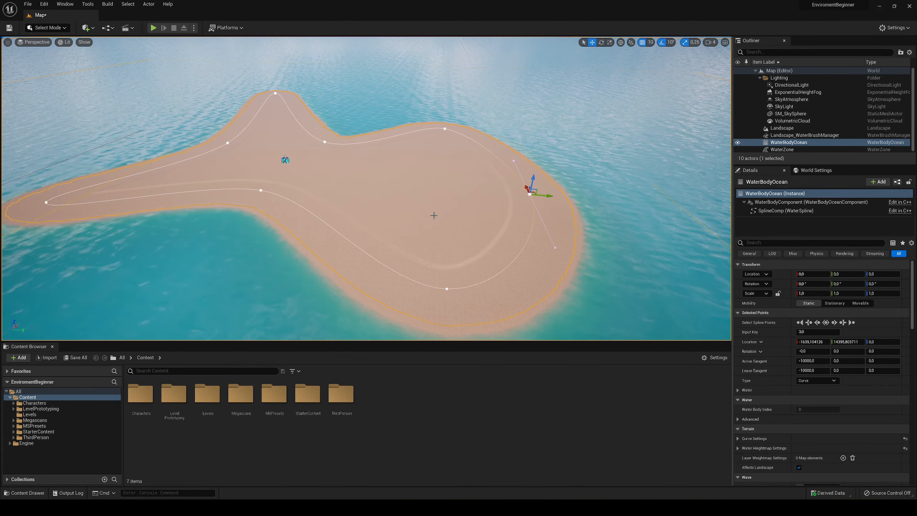
pyautogui.hotkey('ctrl', 's')
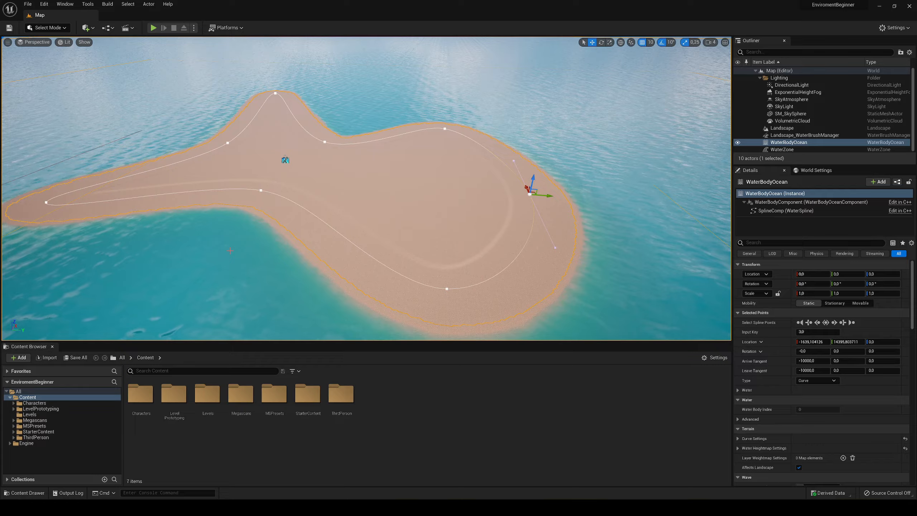
# - Expand the ocean's Water Heightmap Settings and the Falloff Settings within them
pyautogui.moveTo(335, 208); pyautogui.dragTo(477, 170, button='right')
pyautogui.press('w')
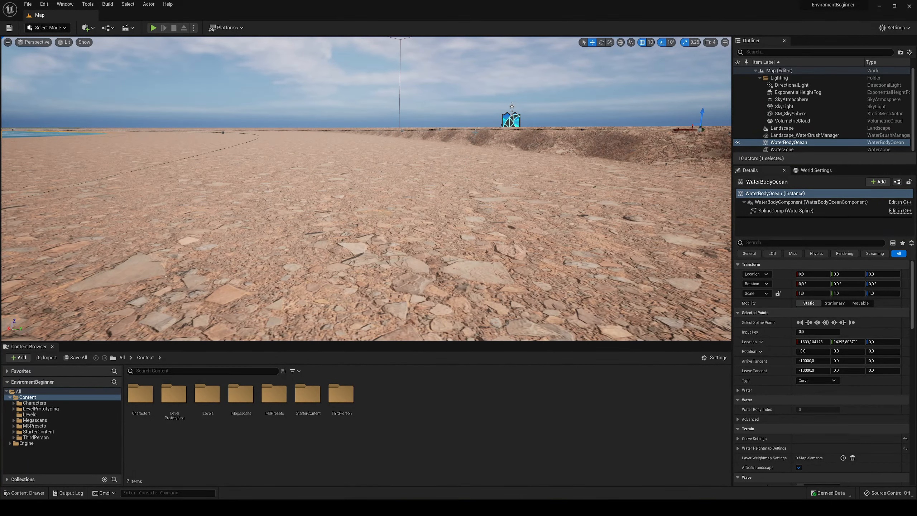
pyautogui.press('d')
pyautogui.moveTo(475, 132)
pyautogui.mouseDown(button='right')
pyautogui.moveTo(449, 121)
pyautogui.moveTo(451, 166)
pyautogui.moveTo(465, 171)
pyautogui.moveTo(466, 140)
pyautogui.mouseUp(button='right')
pyautogui.press('s')
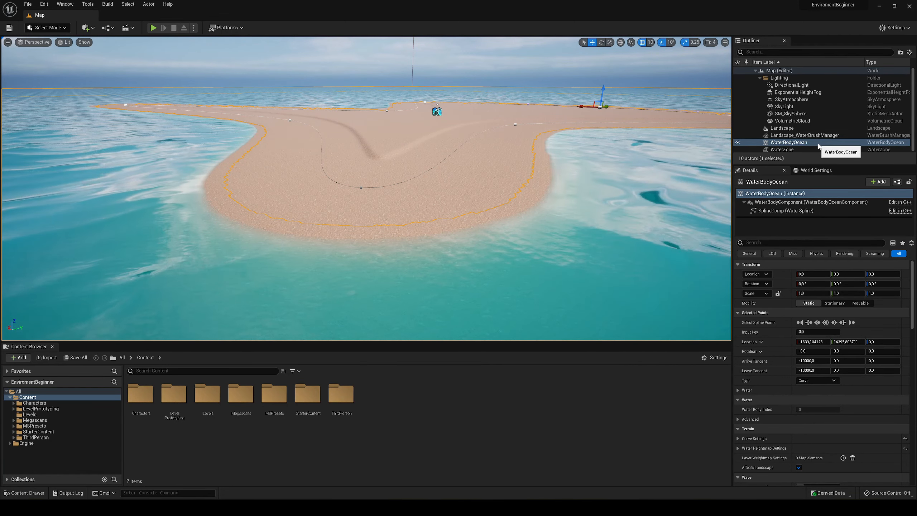
pyautogui.scroll(-2, 777, 367)
pyautogui.click(776, 367)
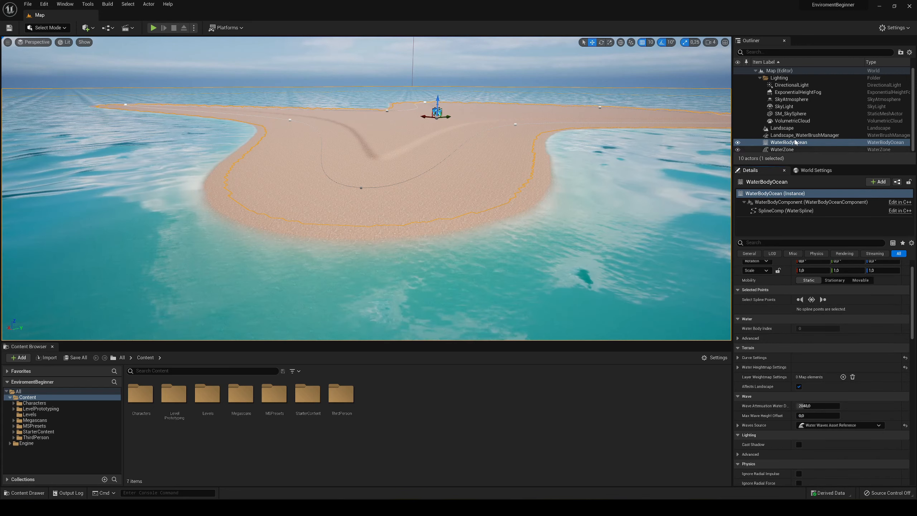
pyautogui.click(737, 358)
pyautogui.click(737, 358)
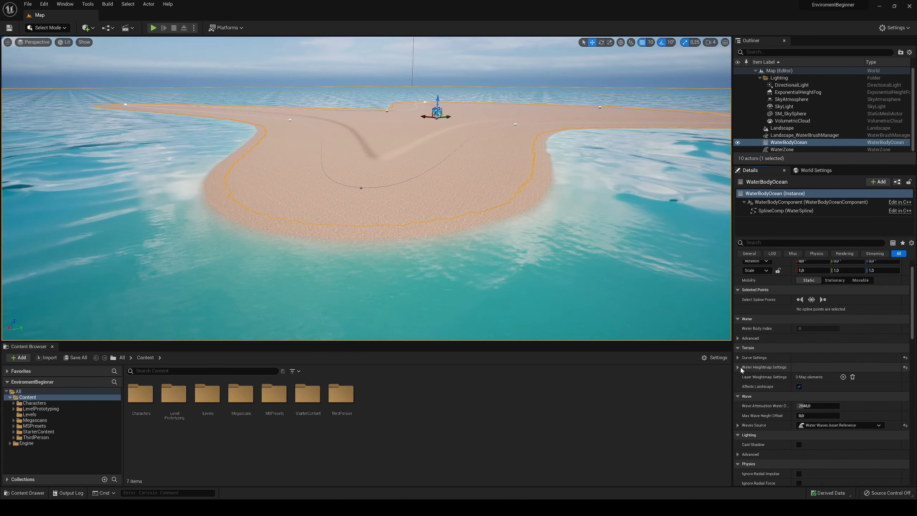
pyautogui.click(738, 367)
pyautogui.scroll(-1, 746, 376)
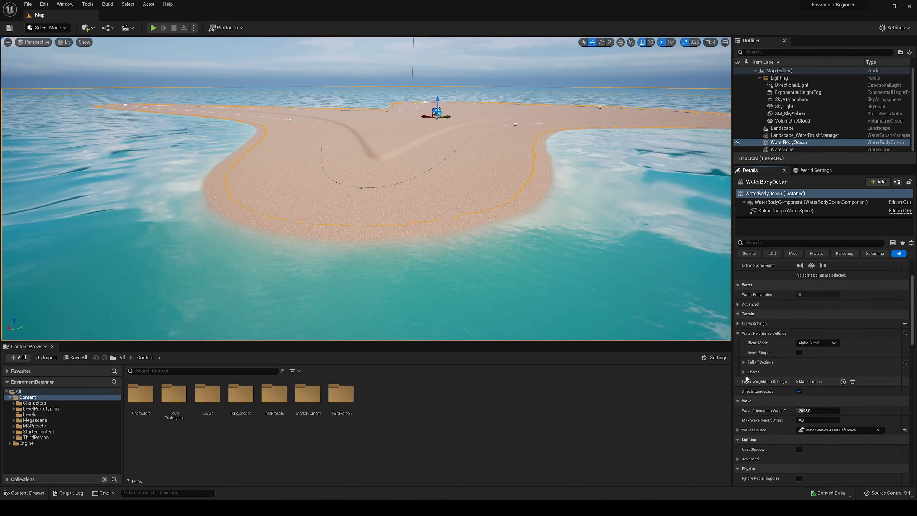
pyautogui.click(743, 361)
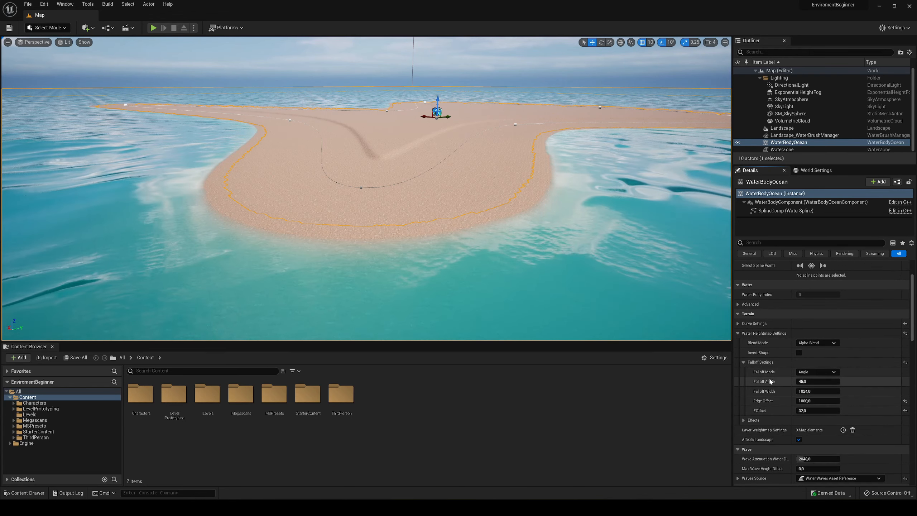
# - Set the ocean's Falloff Angle to 10 and check the shoreline slope around the island
pyautogui.scroll(-1, 770, 382)
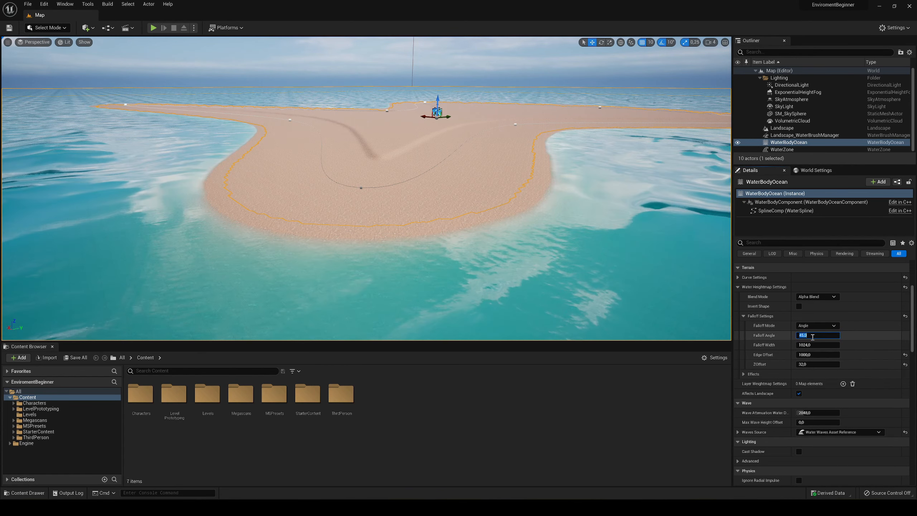
pyautogui.write('10')
pyautogui.press('Return')
pyautogui.moveTo(452, 224)
pyautogui.mouseDown(button='right')
pyautogui.moveTo(458, 222)
pyautogui.moveTo(444, 213)
pyautogui.mouseUp(button='right')
pyautogui.press('w')
pyautogui.press('s')
pyautogui.moveTo(626, 247); pyautogui.dragTo(684, 281, button='right')
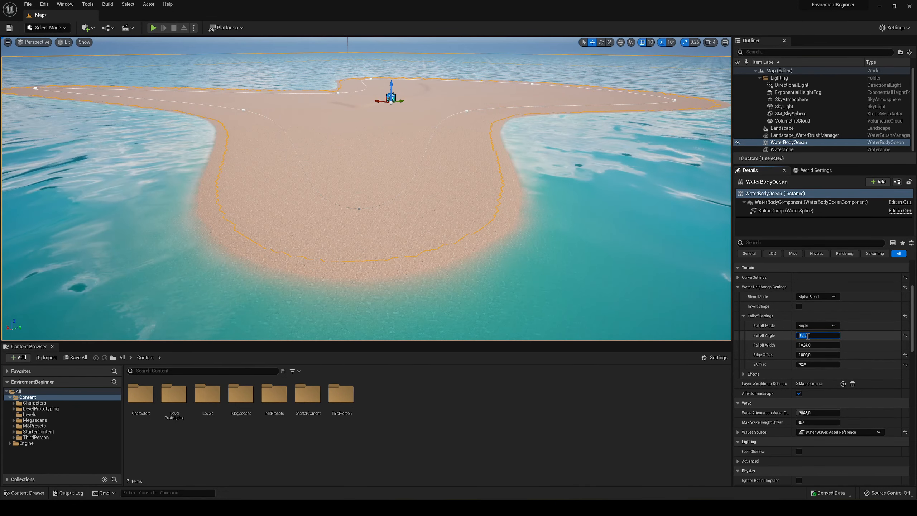
# - Set the ocean's Falloff Angle to 15, save the level, and inspect the softened shoreline
pyautogui.moveTo(360, 224); pyautogui.dragTo(353, 213, button='right')
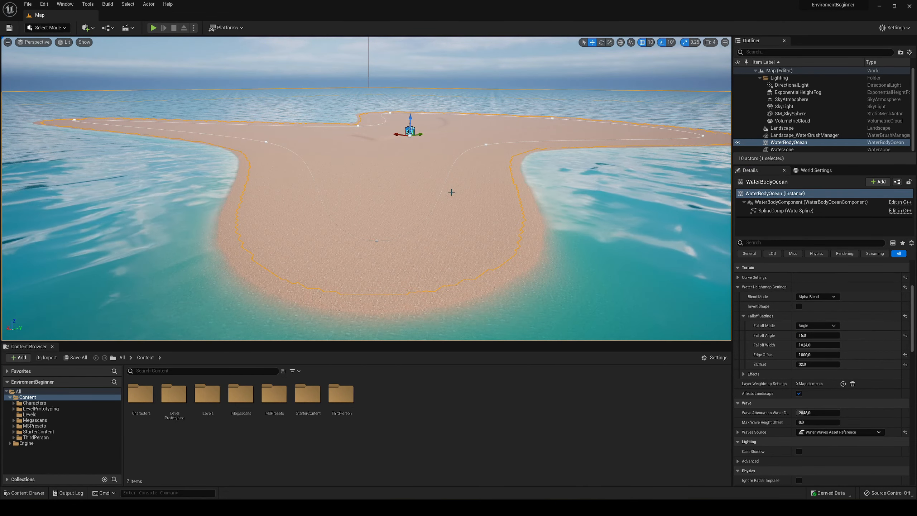
pyautogui.press('w')
pyautogui.moveTo(451, 192); pyautogui.dragTo(524, 139, button='right')
pyautogui.press('s')
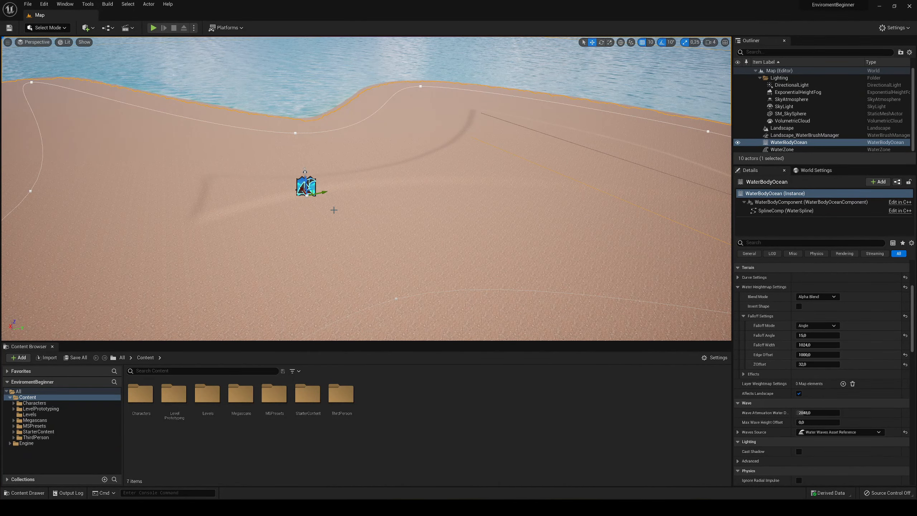
# - Add a Player Start actor from all actor classes above the island's ground near the shore
pyautogui.press('s')
pyautogui.moveTo(334, 210); pyautogui.dragTo(310, 197, button='right')
pyautogui.press('w')
pyautogui.press('w')
pyautogui.click(86, 29)
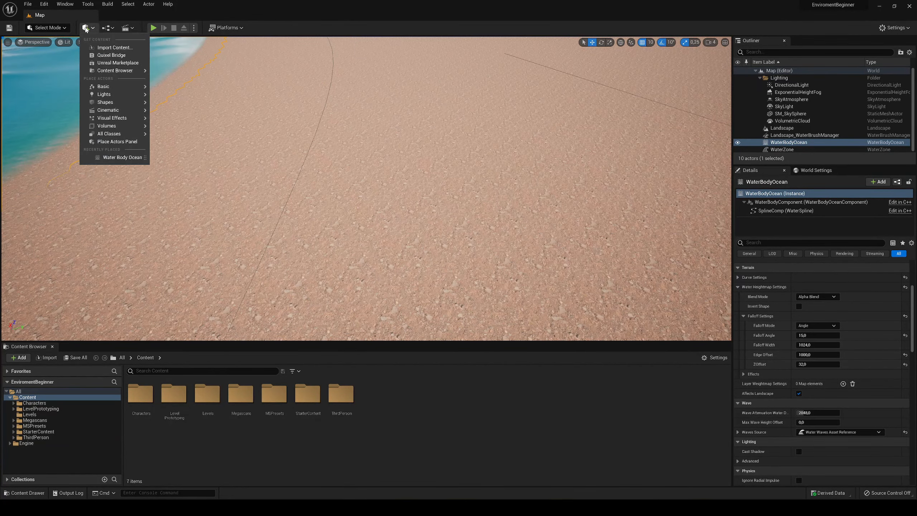
pyautogui.moveTo(128, 136)
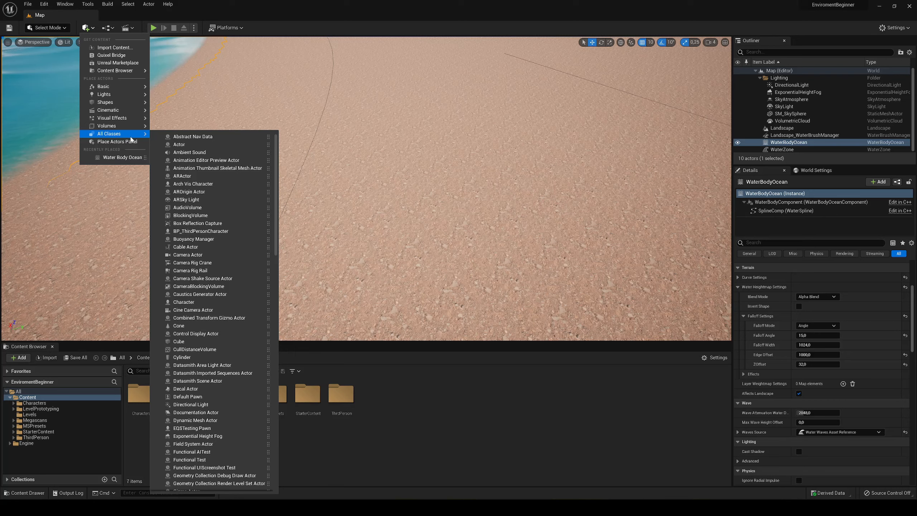
pyautogui.write('player')
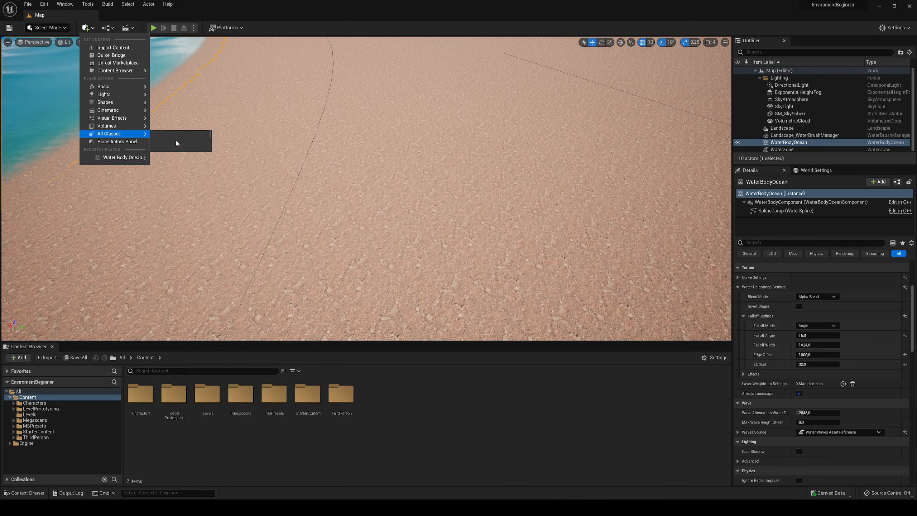
pyautogui.click(178, 146)
# - Lower the Player Start onto the island's ground and save the level
pyautogui.press('w')
pyautogui.moveTo(407, 160)
pyautogui.mouseDown(button='right')
pyautogui.moveTo(407, 123)
pyautogui.moveTo(400, 156)
pyautogui.mouseUp(button='right')
pyautogui.moveTo(391, 193); pyautogui.dragTo(415, 117, button='right')
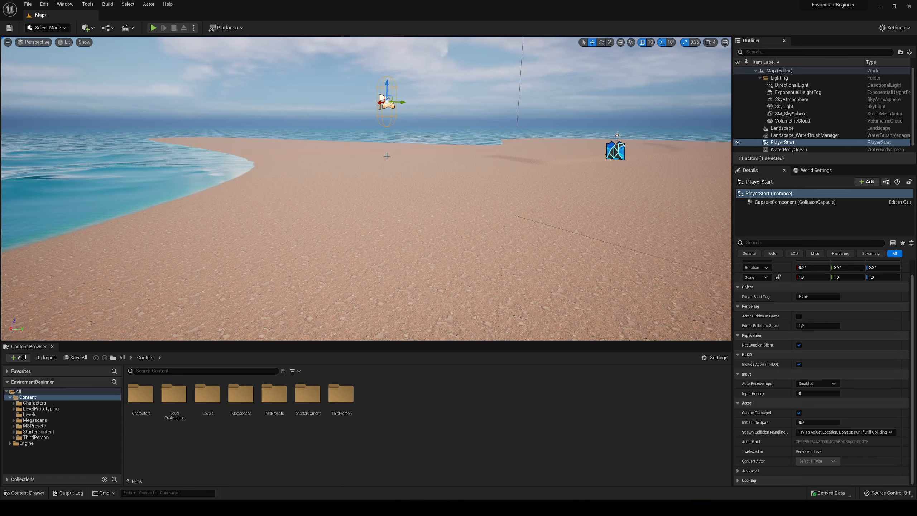
pyautogui.moveTo(382, 158); pyautogui.dragTo(383, 184, button='right')
pyautogui.press('w')
pyautogui.press('s')
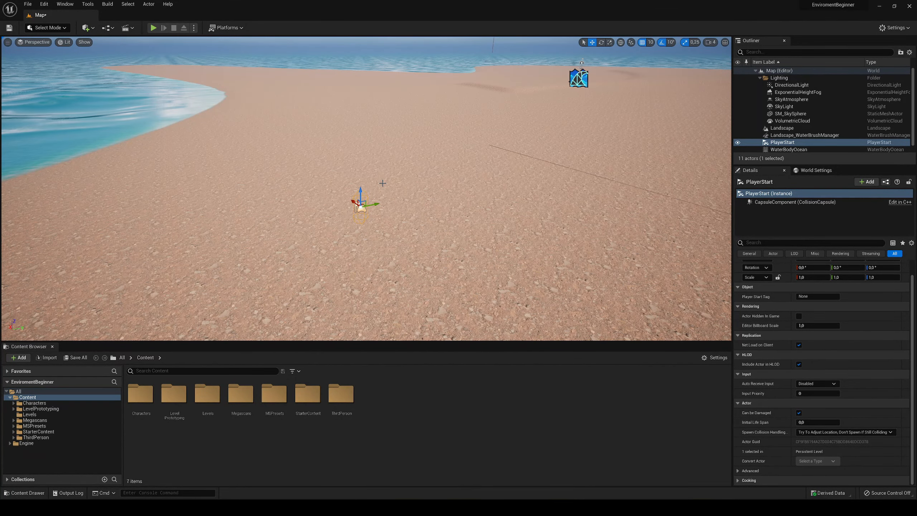
pyautogui.hotkey('ctrl', 's')
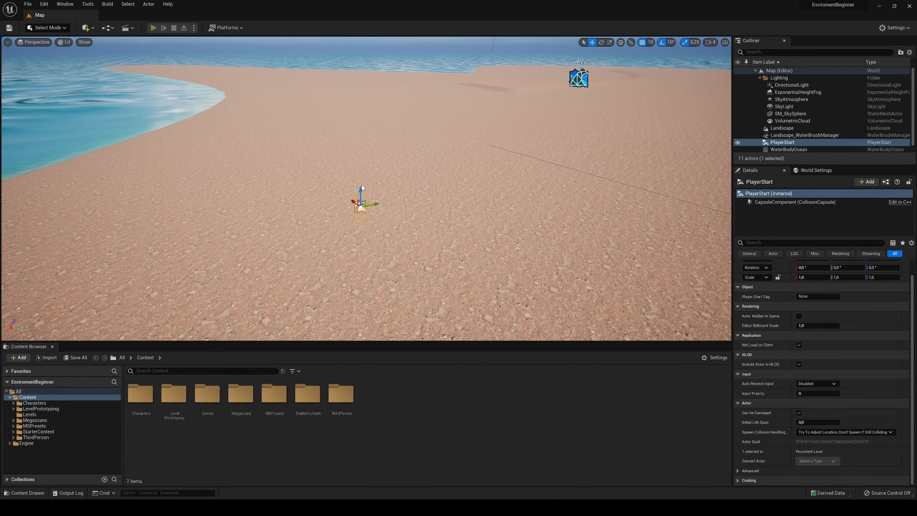
# - Play-test the level by running the character across the beach into the shallow water and back, and stop the session
pyautogui.hotkey('alt', 'p')
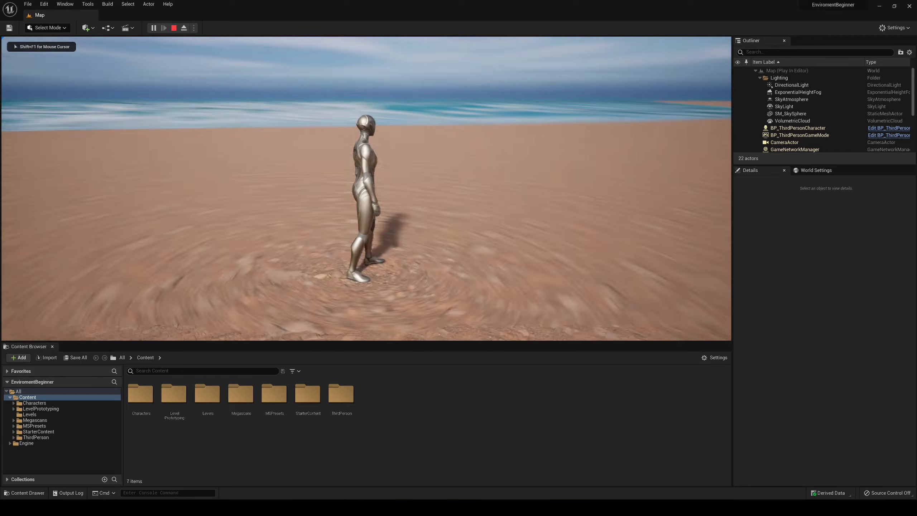
pyautogui.press('w')
pyautogui.press('a')
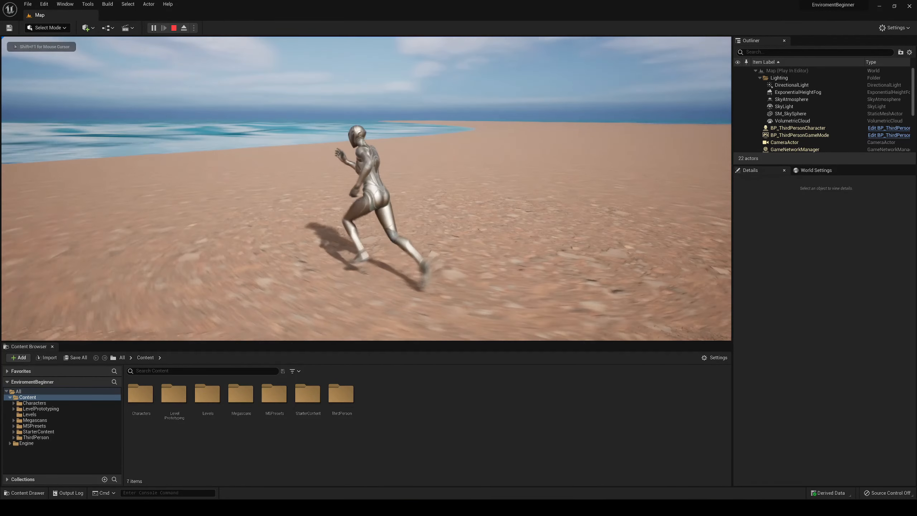
pyautogui.press('w')
pyautogui.press('a')
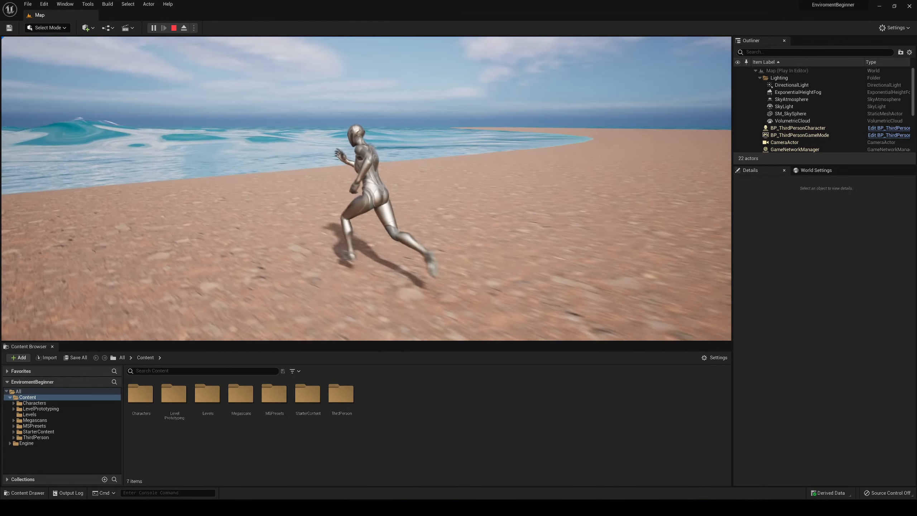
pyautogui.press('w')
pyautogui.press('a')
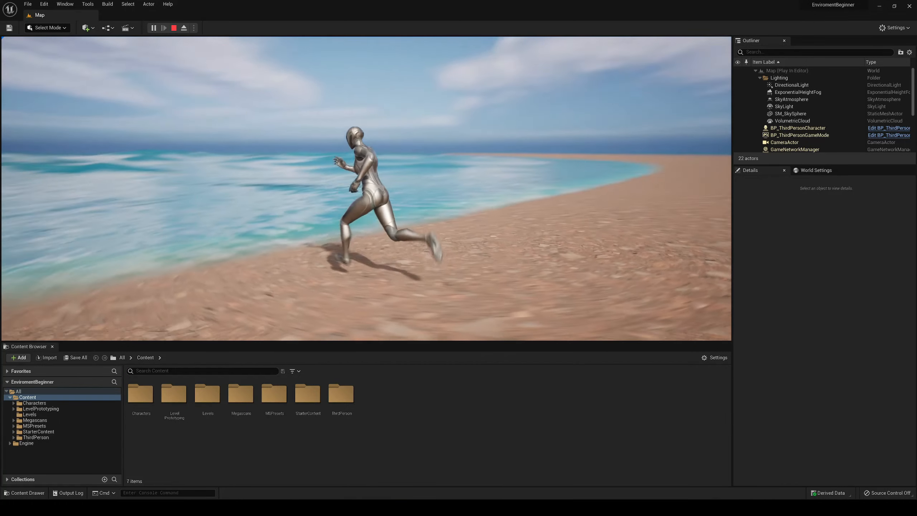
pyautogui.press('a')
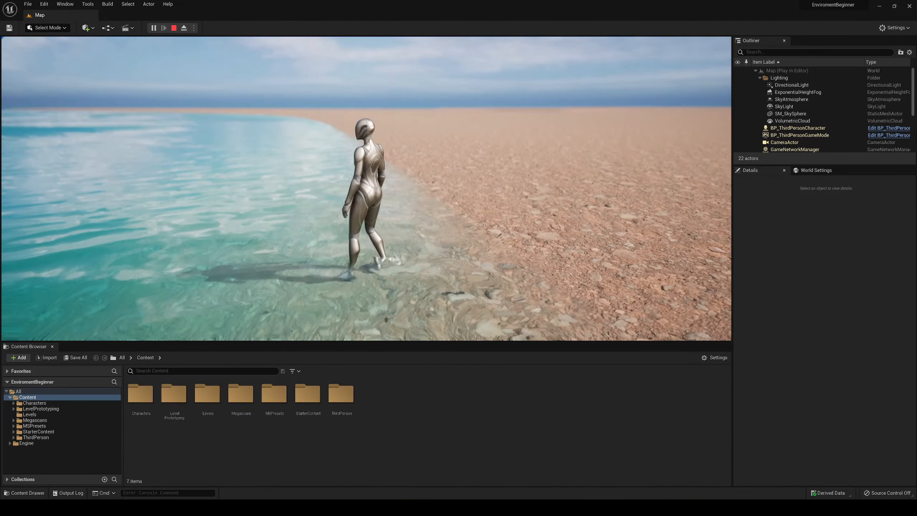
pyautogui.press('d')
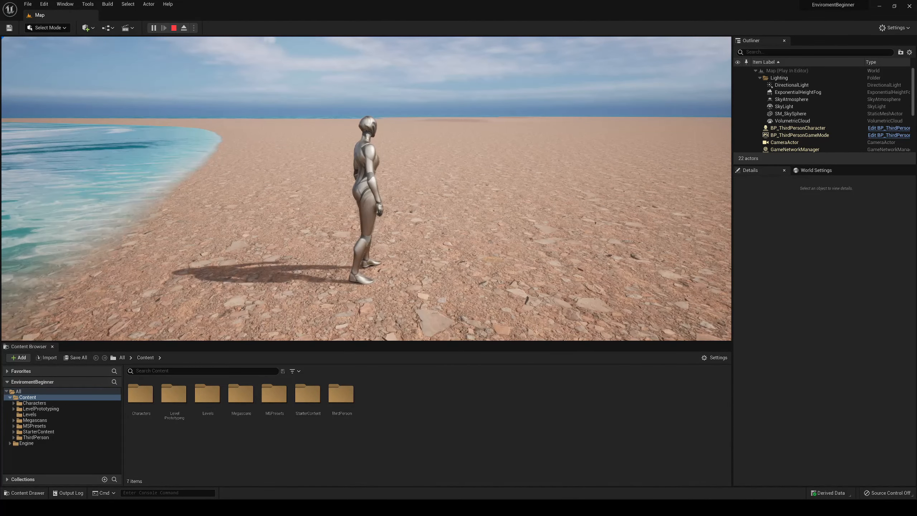
pyautogui.press('Escape')
# - Switch the editor from Select mode to Landscape mode
pyautogui.rightClick(437, 159)
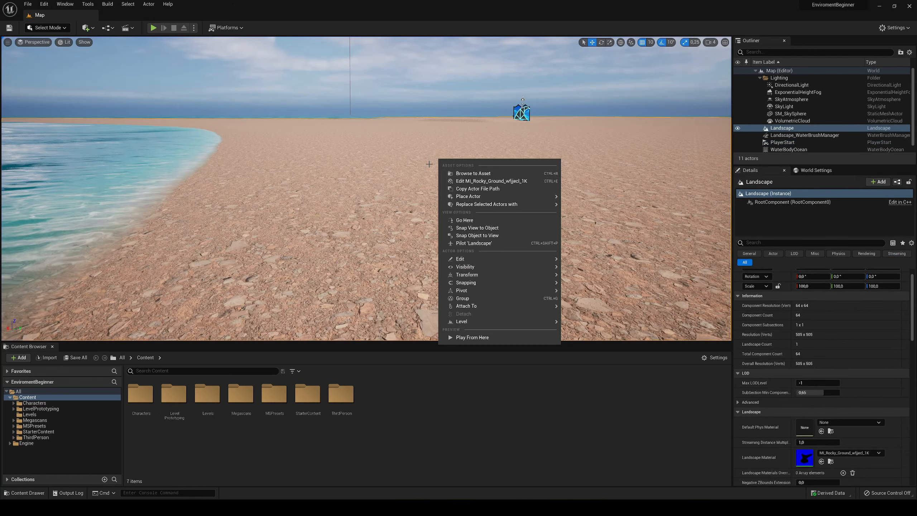
pyautogui.click(396, 181)
pyautogui.press('s')
pyautogui.moveTo(396, 181); pyautogui.dragTo(411, 196, button='right')
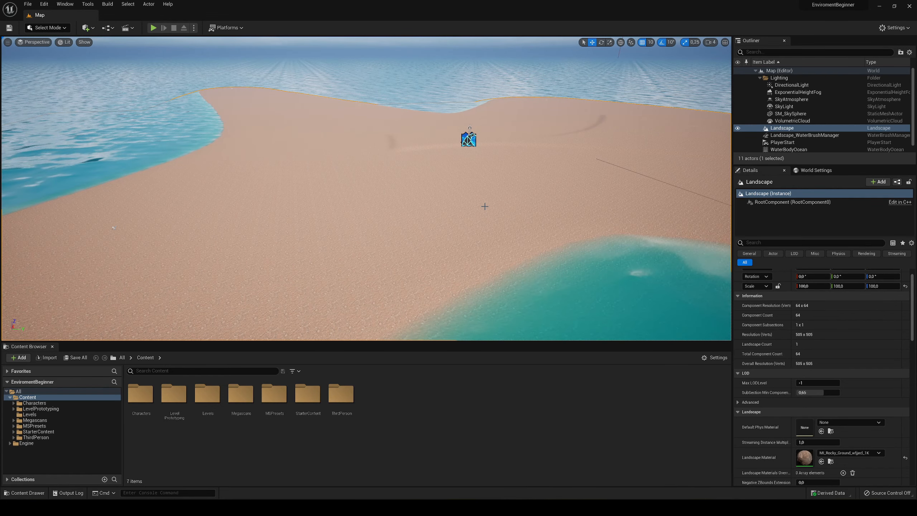
pyautogui.click(42, 29)
pyautogui.click(54, 47)
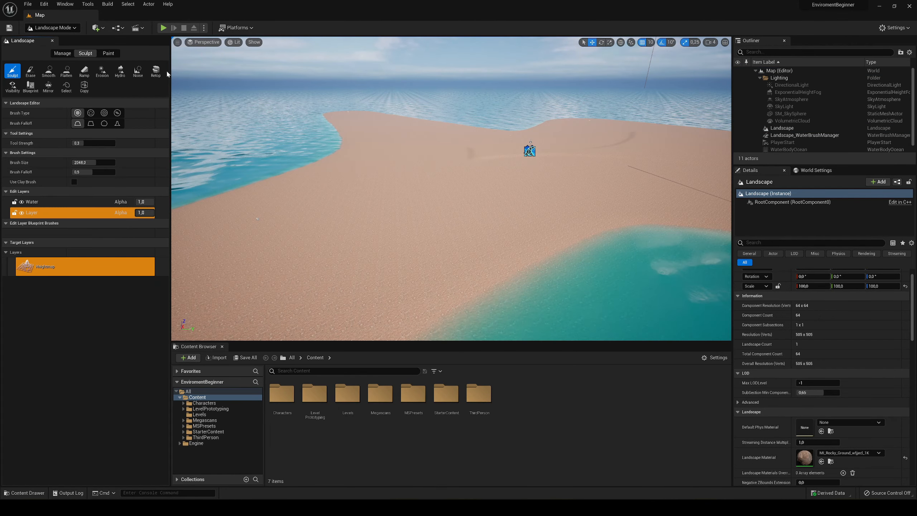
# - Hide the Water edit layer to examine the landscape without the ocean's shaping, and show the layer again
pyautogui.press('s')
pyautogui.moveTo(325, 215); pyautogui.dragTo(343, 215, button='right')
pyautogui.click(71, 205)
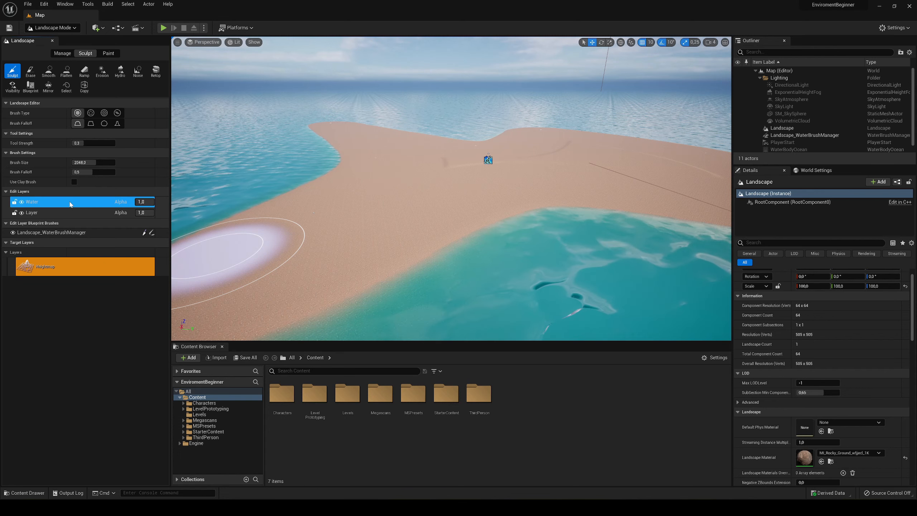
pyautogui.click(22, 201)
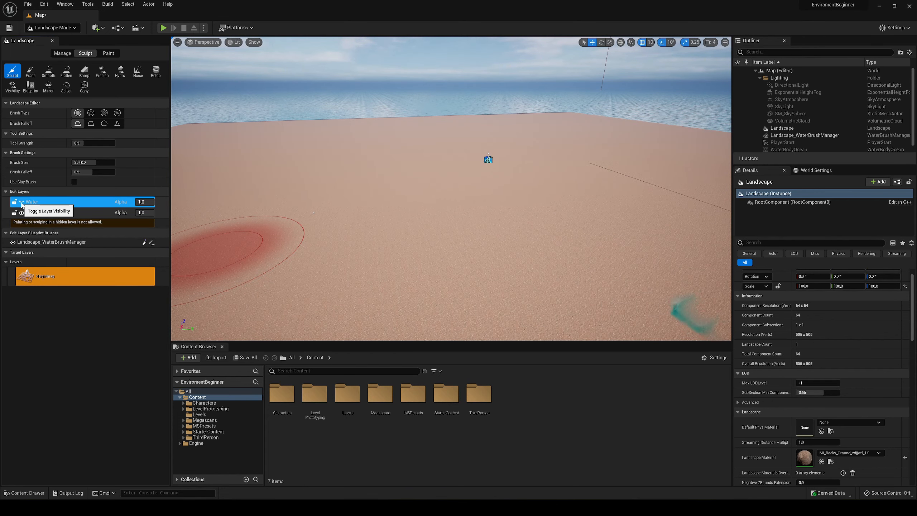
pyautogui.moveTo(377, 206)
pyautogui.mouseDown(button='right')
pyautogui.moveTo(323, 212)
pyautogui.moveTo(369, 187)
pyautogui.moveTo(382, 195)
pyautogui.moveTo(379, 187)
pyautogui.mouseUp(button='right')
pyautogui.press('s')
pyautogui.press('q')
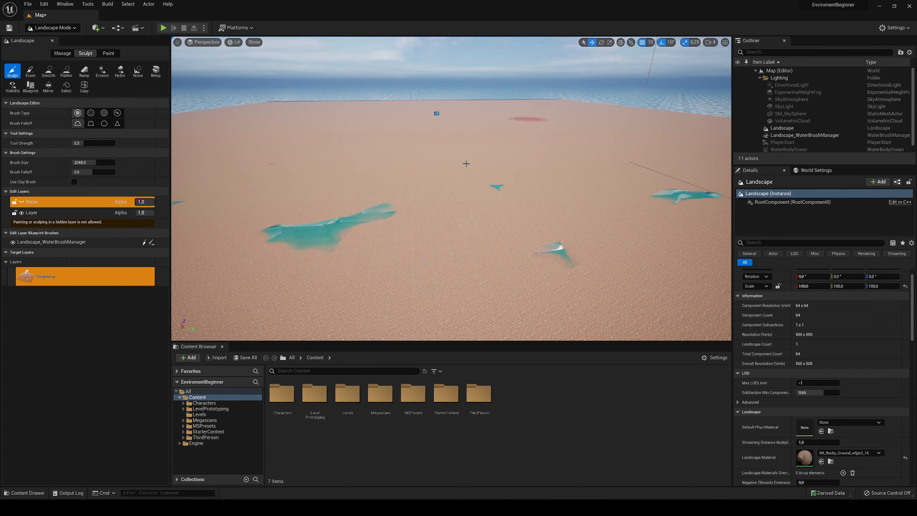
pyautogui.click(22, 202)
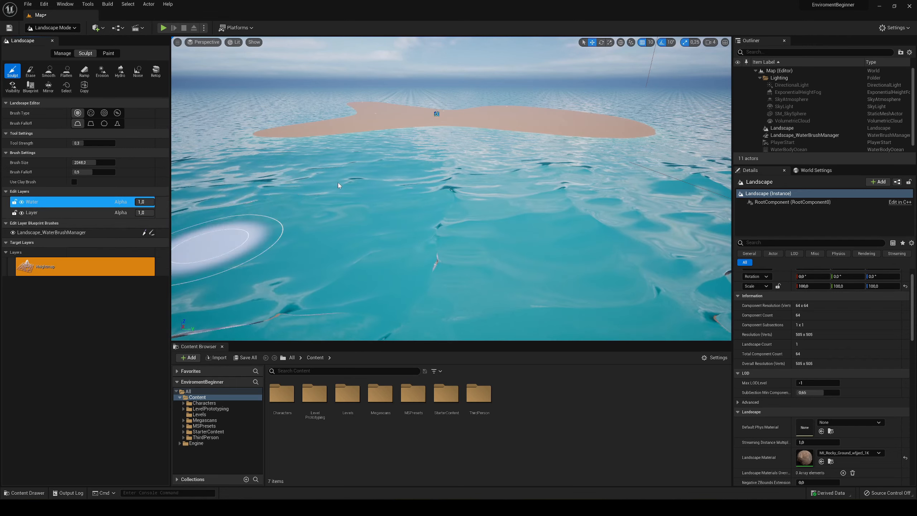
# - Switch the landscape sculpting tool to Blueprint brushes
pyautogui.press('w')
pyautogui.press('e')
pyautogui.moveTo(395, 156)
pyautogui.mouseDown(button='right')
pyautogui.moveTo(394, 183)
pyautogui.moveTo(425, 154)
pyautogui.mouseUp(button='right')
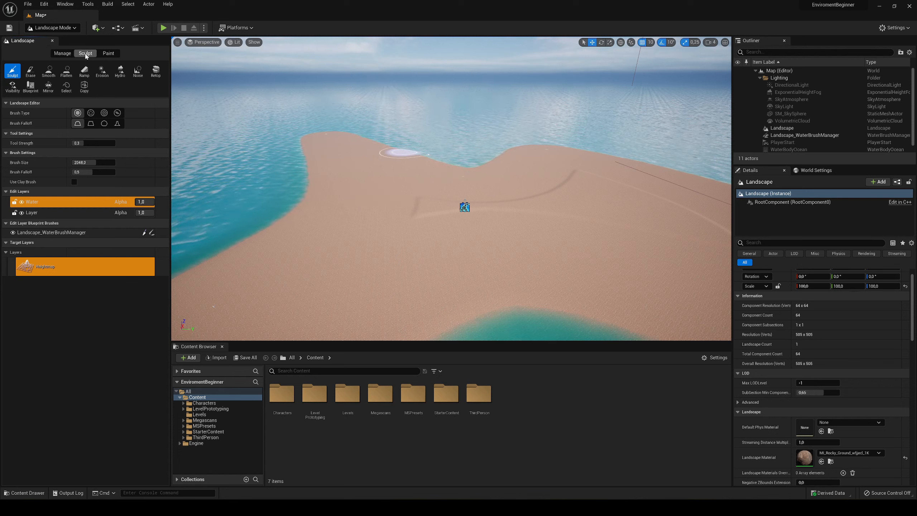
pyautogui.click(36, 86)
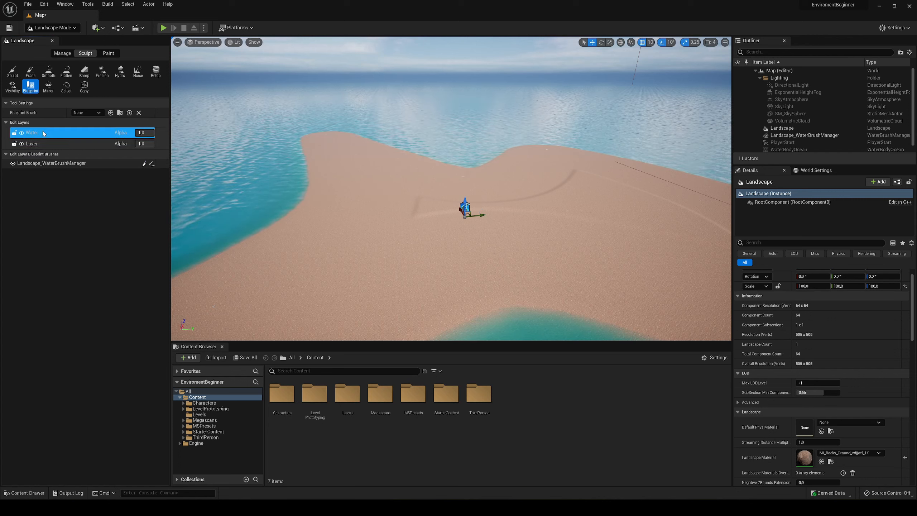
# - Create a new landscape edit layer and name it Mountains
pyautogui.click(58, 144)
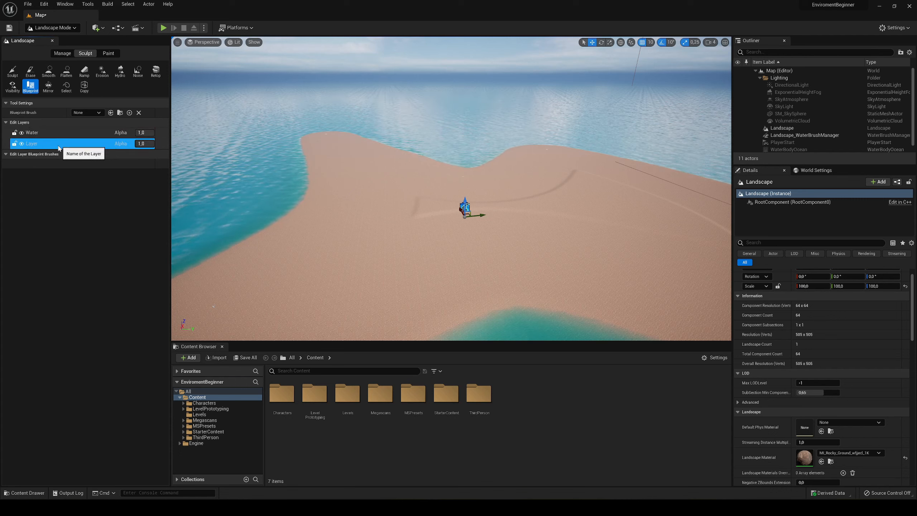
pyautogui.rightClick(54, 147)
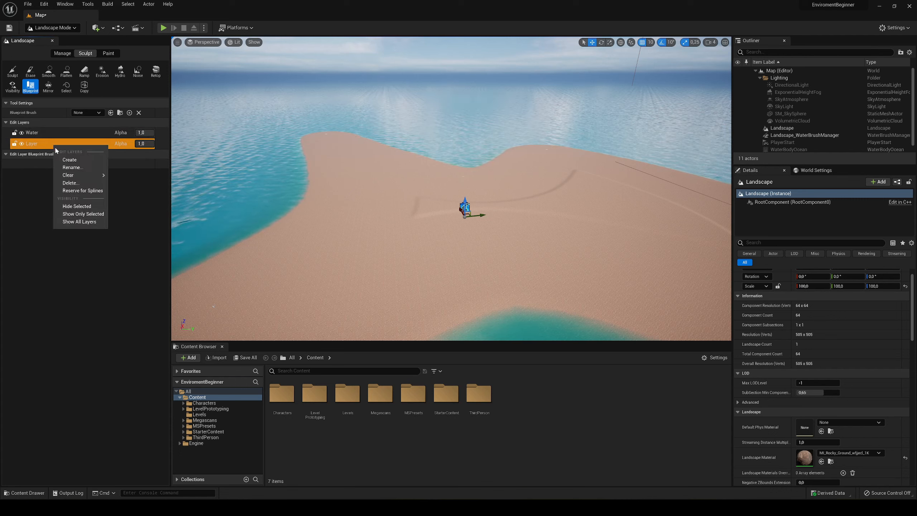
pyautogui.click(63, 160)
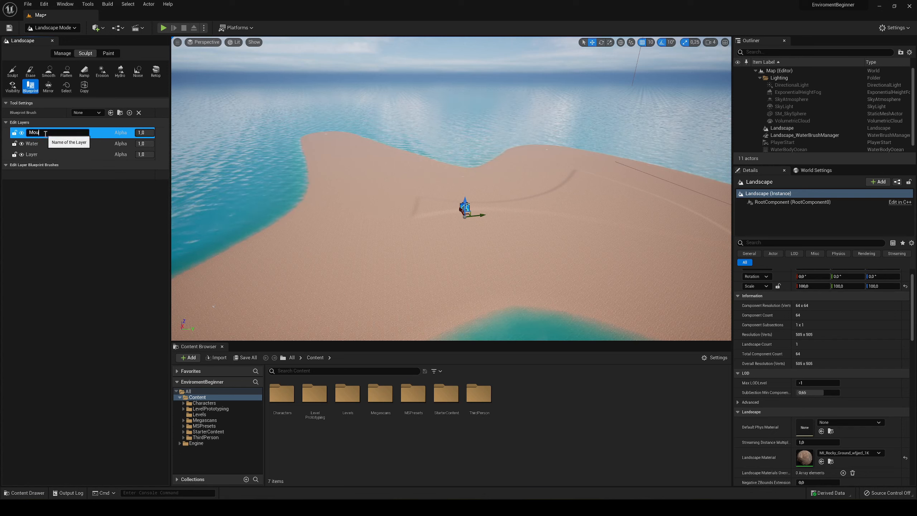
pyautogui.press('Return')
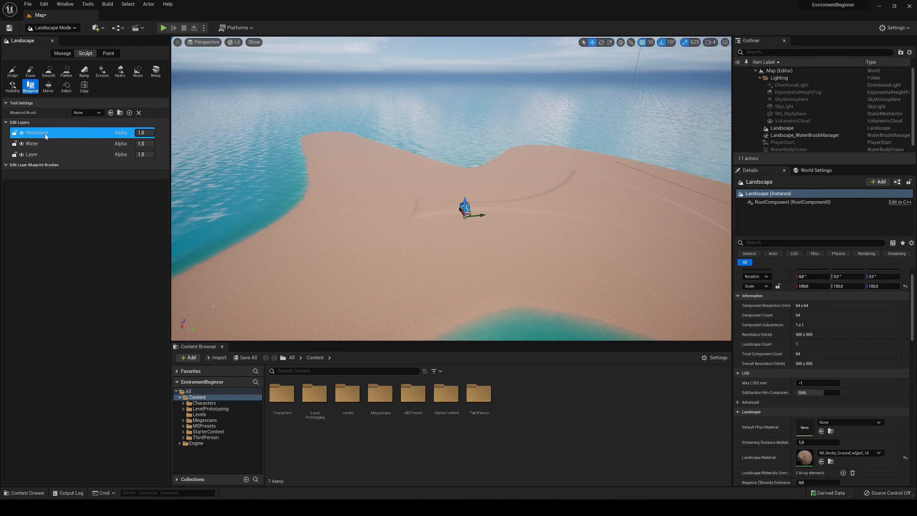
# - Place a CustomBrush_Landmass blueprint brush on the Mountains edit layer, on the sand near the island's middle
pyautogui.doubleClick(59, 133)
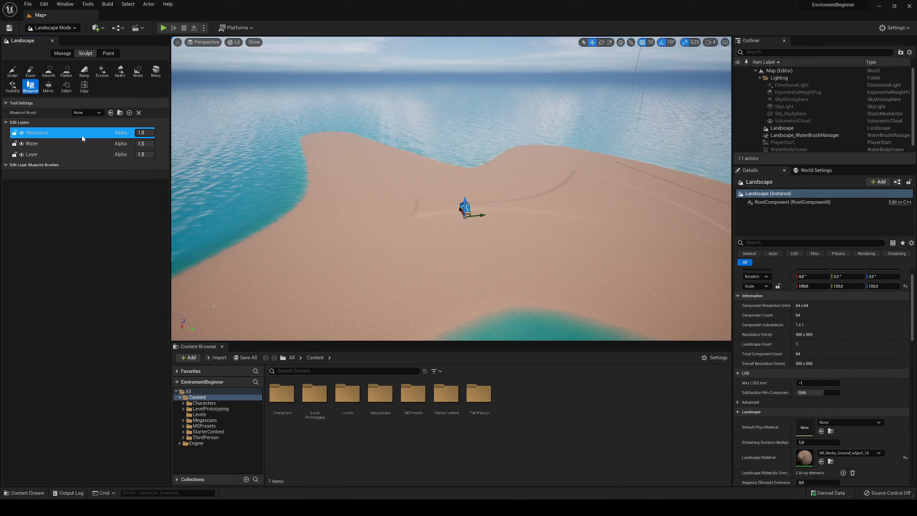
pyautogui.doubleClick(82, 132)
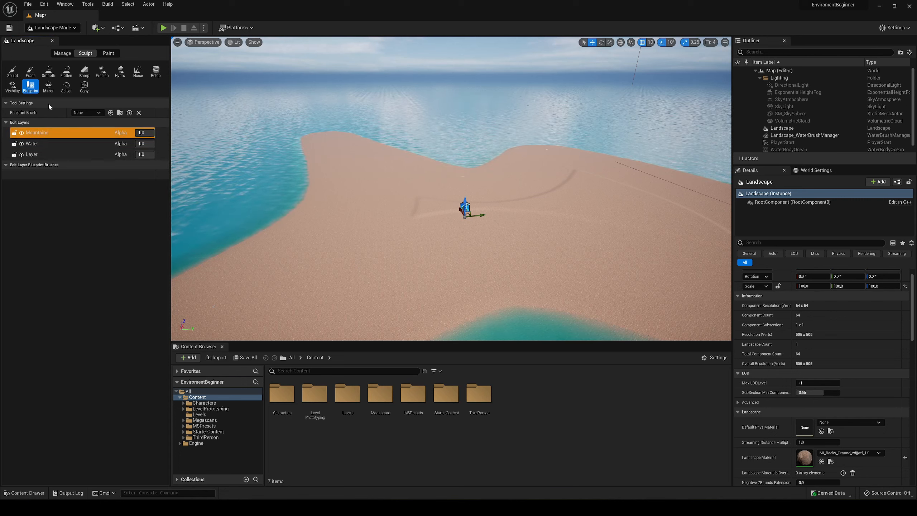
pyautogui.click(83, 113)
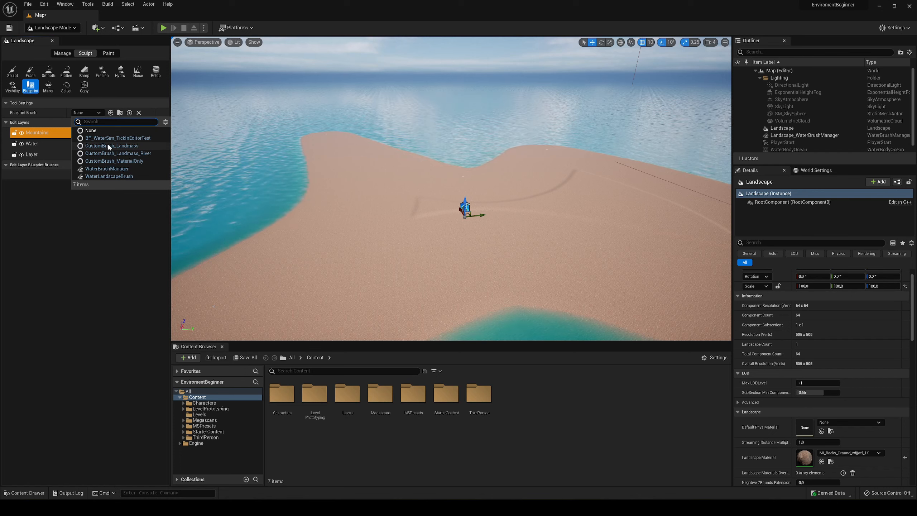
pyautogui.click(147, 146)
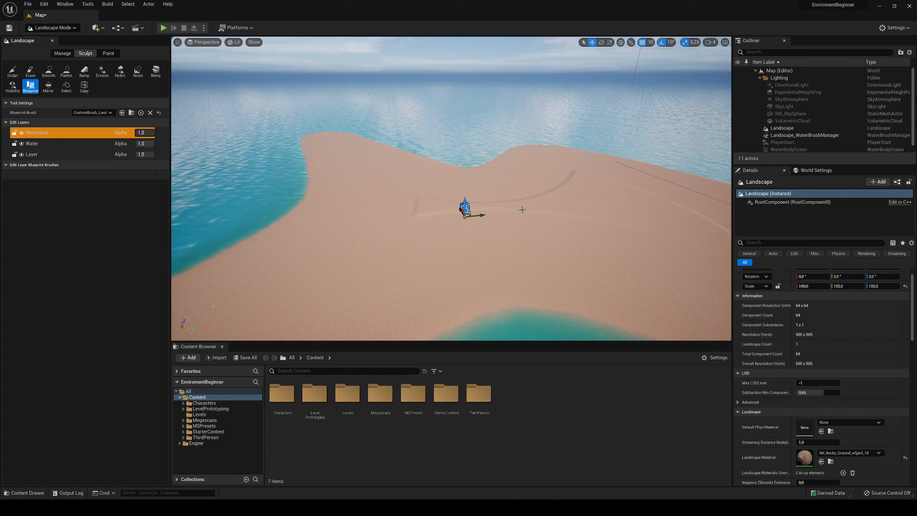
pyautogui.click(535, 204)
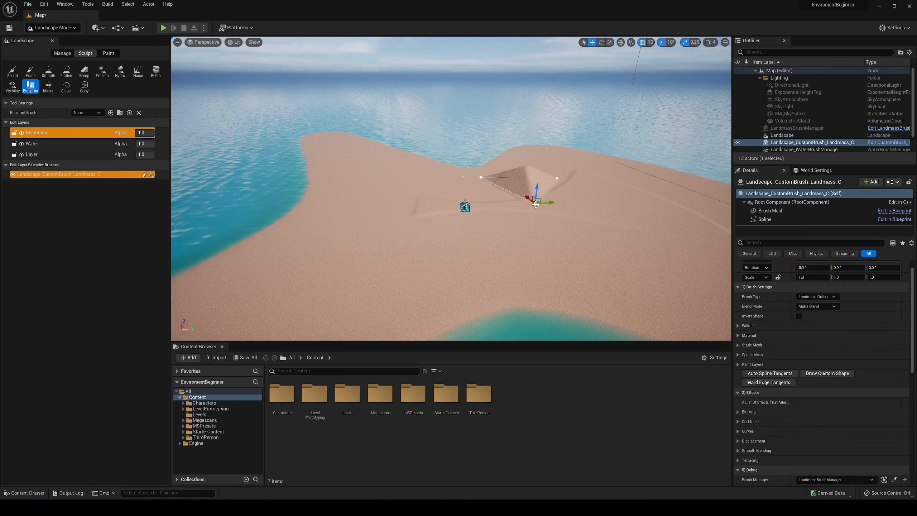
# - Stretch the landmass brush's triangular outline by moving two of its spline points outward across the island
pyautogui.press('w')
pyautogui.moveTo(514, 229); pyautogui.dragTo(528, 256, button='right')
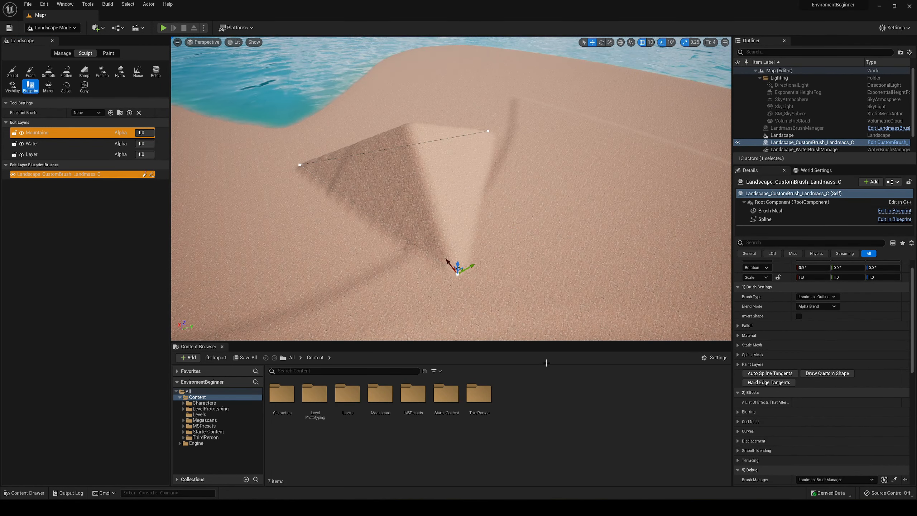
pyautogui.moveTo(479, 169); pyautogui.dragTo(473, 166, button='right')
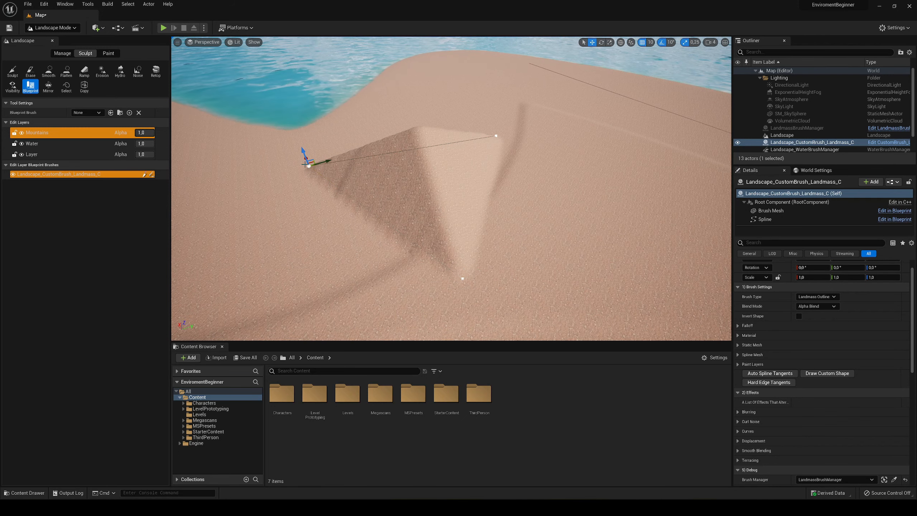
pyautogui.moveTo(305, 164)
pyautogui.mouseDown()
pyautogui.moveTo(395, 148)
pyautogui.moveTo(400, 168)
pyautogui.moveTo(298, 183)
pyautogui.mouseUp()
pyautogui.moveTo(298, 182); pyautogui.dragTo(400, 228, button='right')
pyautogui.moveTo(403, 231); pyautogui.dragTo(466, 245)
pyautogui.moveTo(526, 162)
pyautogui.mouseDown(button='right')
pyautogui.moveTo(491, 164)
pyautogui.moveTo(428, 86)
pyautogui.mouseUp(button='right')
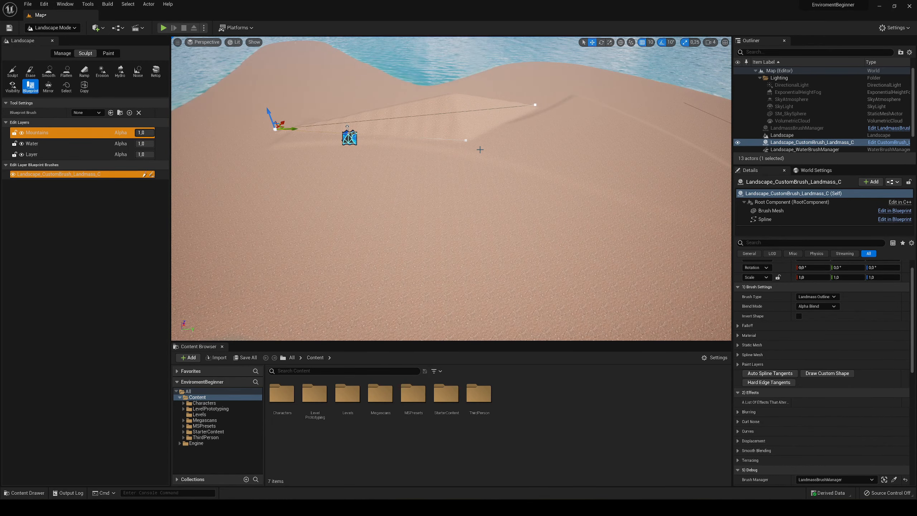
pyautogui.moveTo(479, 150); pyautogui.dragTo(501, 163, button='right')
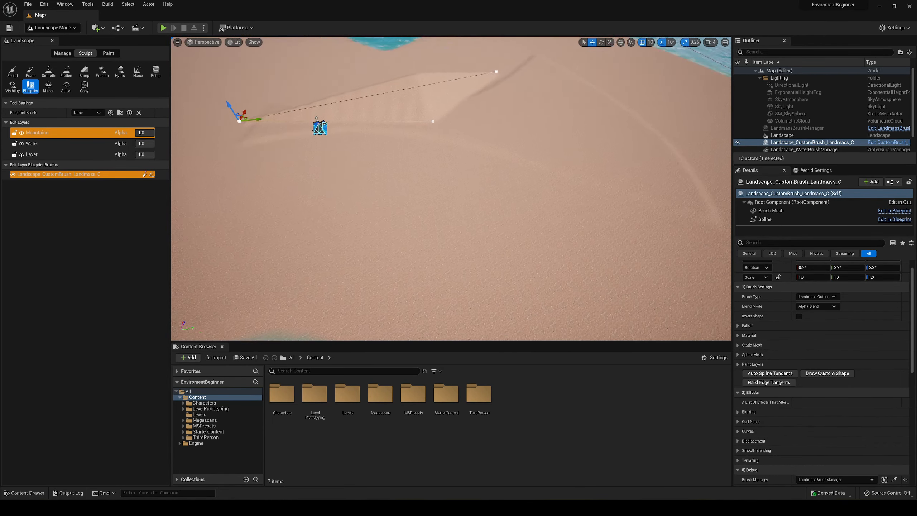
pyautogui.click(484, 148)
pyautogui.moveTo(502, 147); pyautogui.dragTo(569, 130)
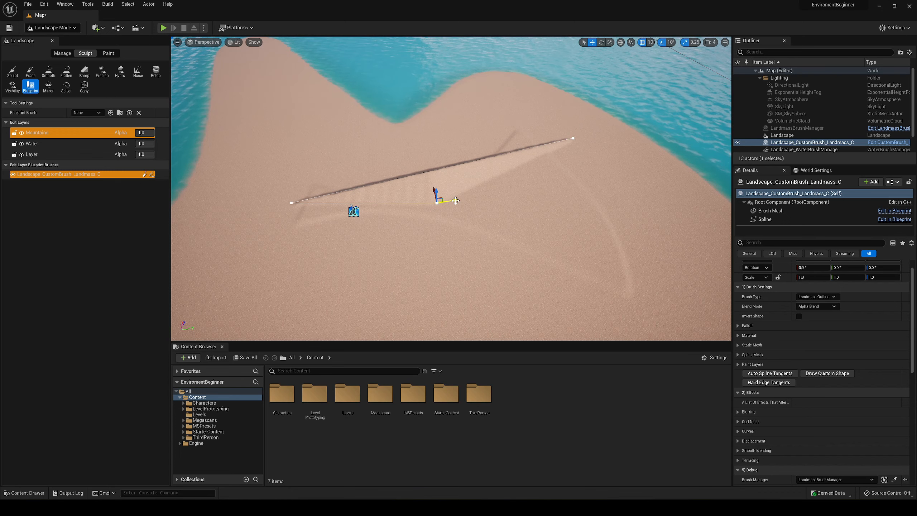
# - Extend the landmass outline with two more spline points, one at its far end and one along its back edge
pyautogui.moveTo(451, 189); pyautogui.dragTo(647, 281)
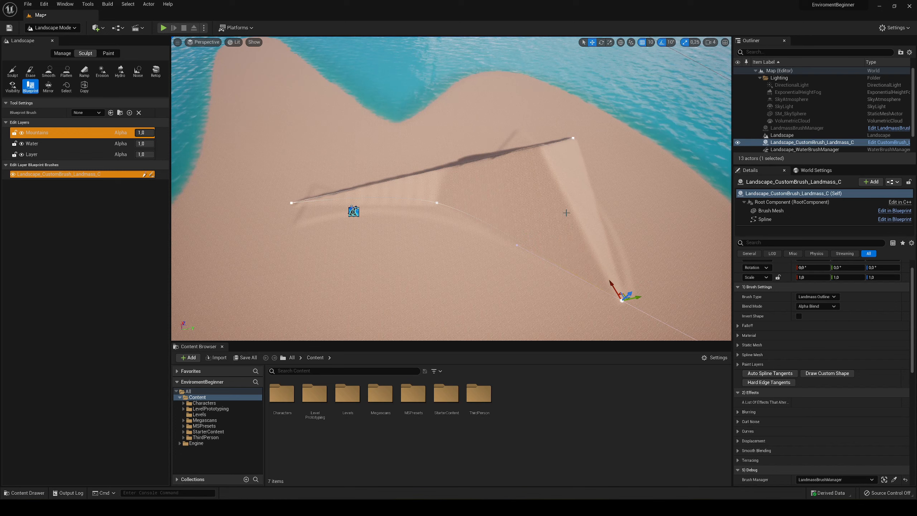
pyautogui.moveTo(479, 189); pyautogui.dragTo(523, 191, button='right')
pyautogui.moveTo(531, 226); pyautogui.dragTo(490, 221, button='right')
pyautogui.moveTo(463, 218); pyautogui.dragTo(470, 216)
pyautogui.moveTo(429, 221); pyautogui.dragTo(399, 230, button='right')
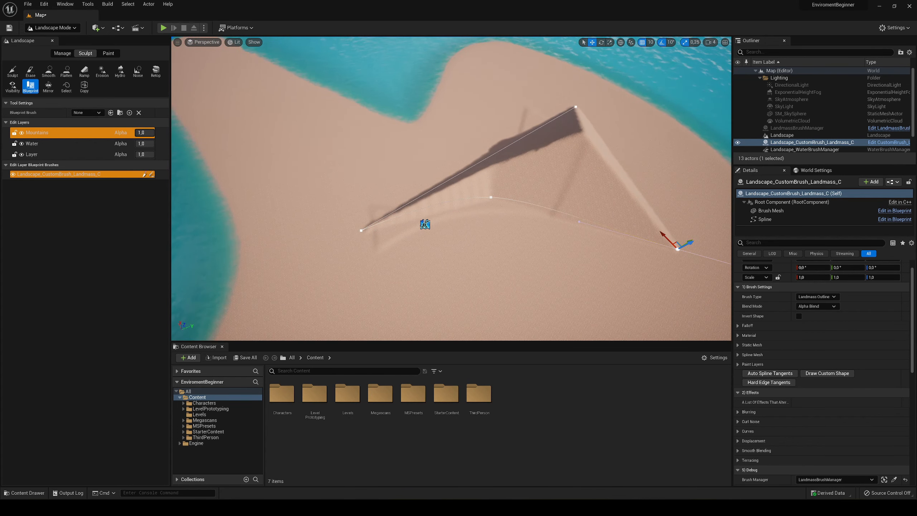
pyautogui.click(361, 230)
pyautogui.keyDown('alt'); pyautogui.moveTo(356, 219); pyautogui.dragTo(447, 106); pyautogui.keyUp('alt')
pyautogui.moveTo(448, 106); pyautogui.dragTo(467, 121, button='right')
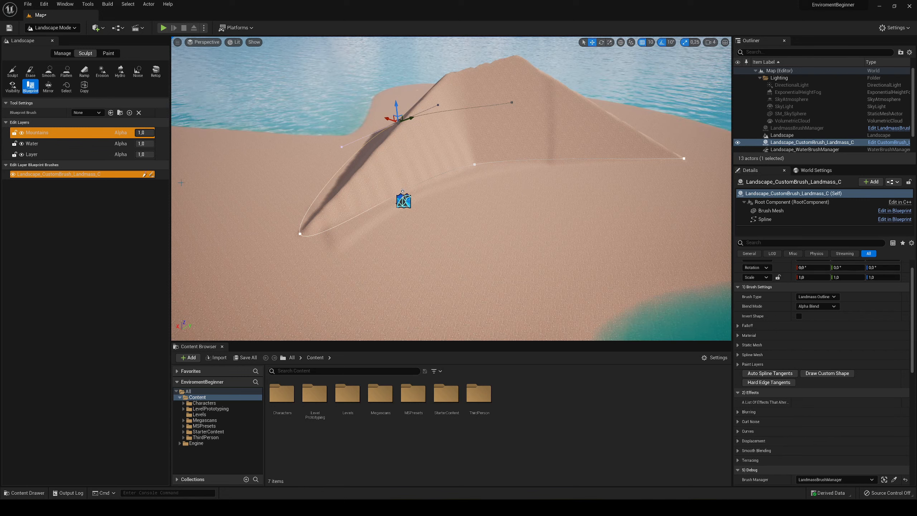
# - Try a Curl 1 Strength of 10 in the landmass brush's Curl Noise effect and examine the terrain
pyautogui.scroll(1, 760, 308)
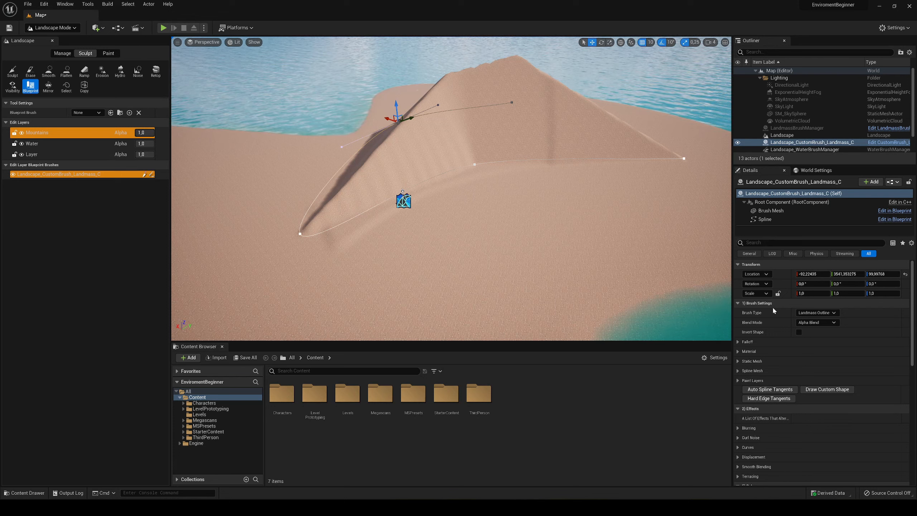
pyautogui.scroll(-5, 766, 361)
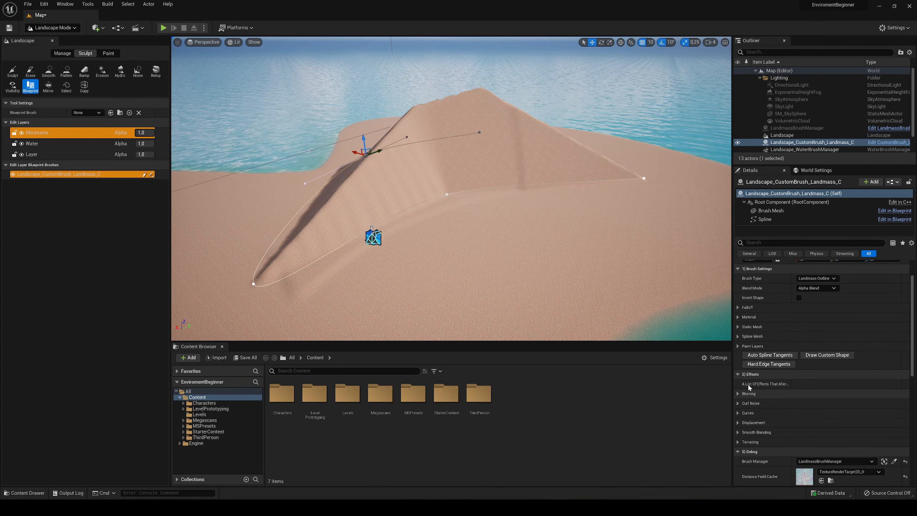
pyautogui.scroll(-4, 769, 361)
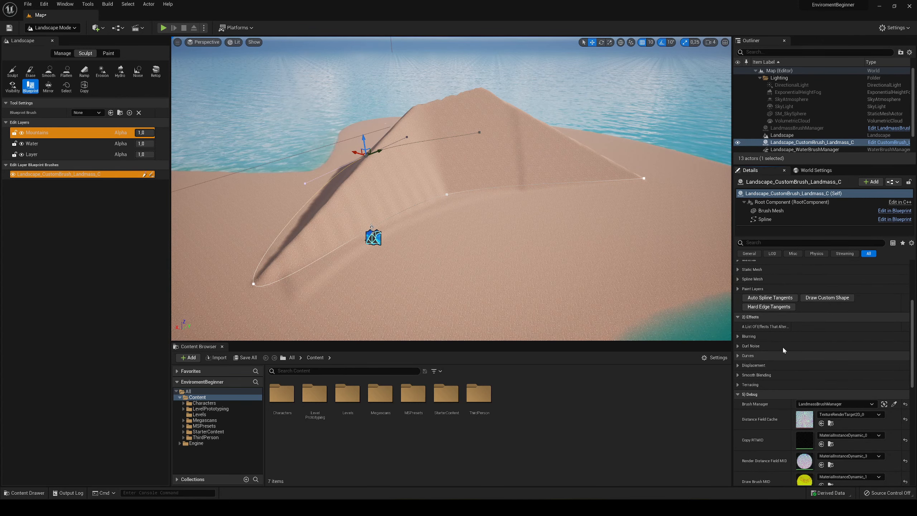
pyautogui.click(737, 346)
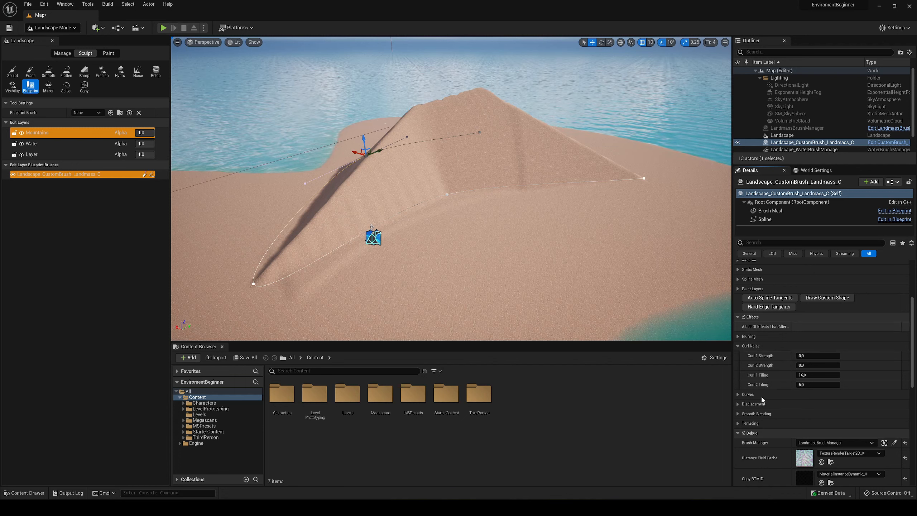
pyautogui.click(801, 356)
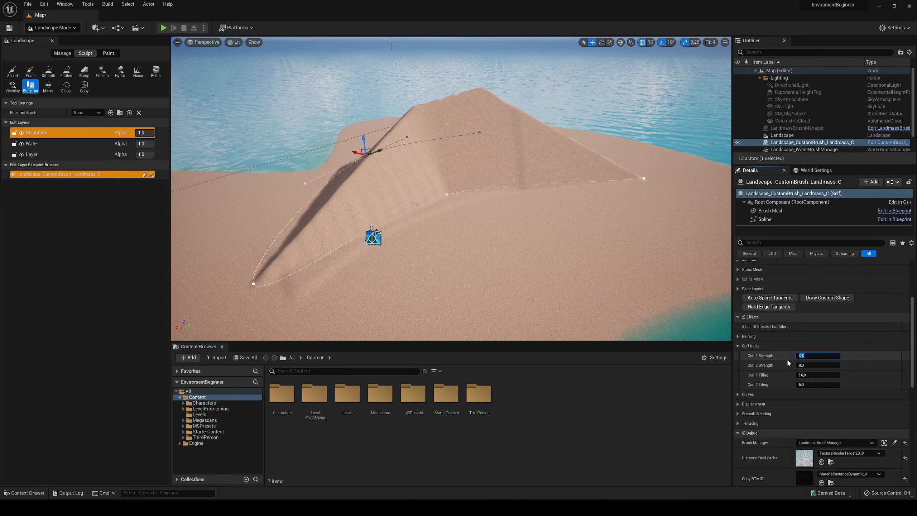
pyautogui.write('10')
pyautogui.press('Return')
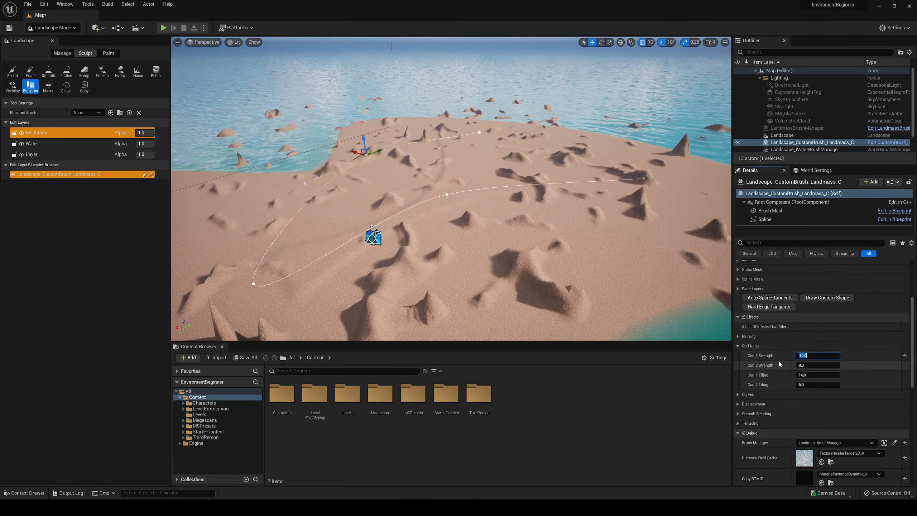
pyautogui.press('w')
pyautogui.moveTo(406, 208)
pyautogui.mouseDown(button='right')
pyautogui.moveTo(406, 222)
pyautogui.moveTo(397, 206)
pyautogui.mouseUp(button='right')
pyautogui.press('s')
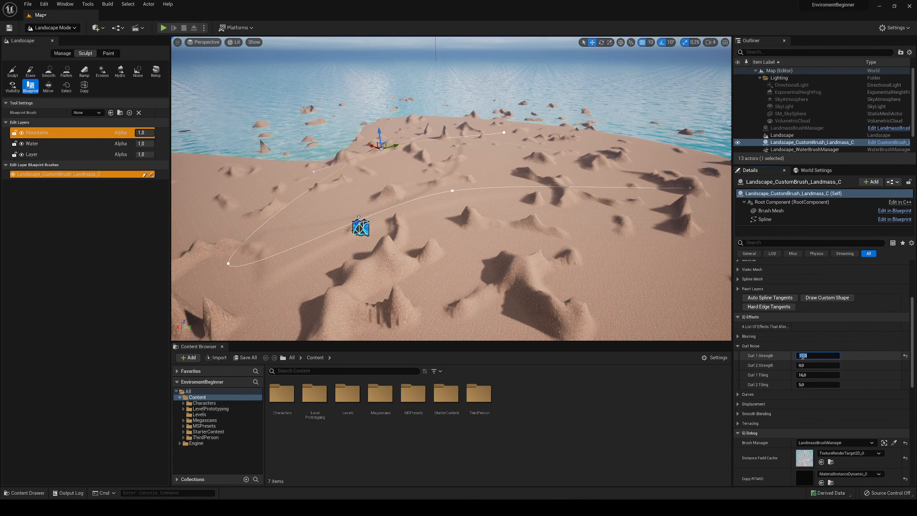
# - Try a Curl 1 Strength of 1 on the landmass brush and examine the mountain from several sides
pyautogui.write('1')
pyautogui.press('Return')
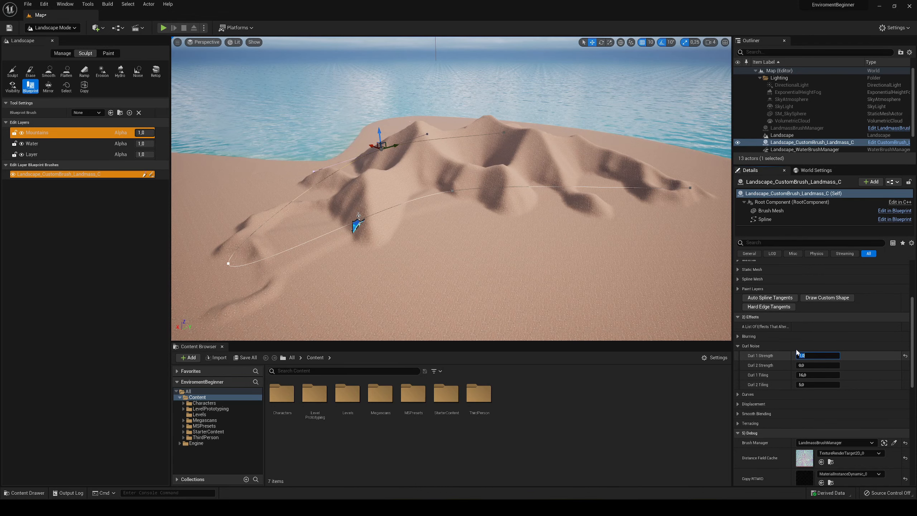
pyautogui.press('d')
pyautogui.moveTo(468, 202); pyautogui.dragTo(376, 205, button='right')
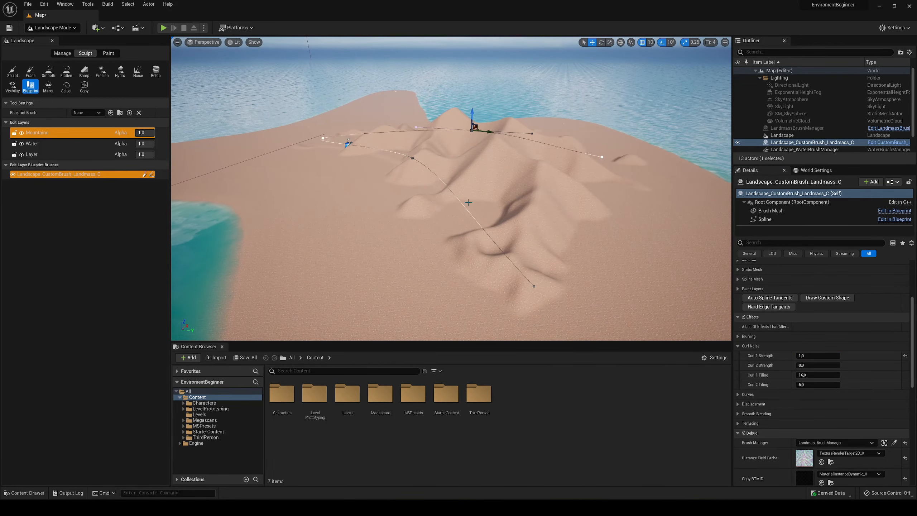
pyautogui.press('a')
pyautogui.moveTo(538, 220); pyautogui.dragTo(609, 222, button='right')
pyautogui.moveTo(438, 183); pyautogui.dragTo(491, 196, button='right')
pyautogui.press('a')
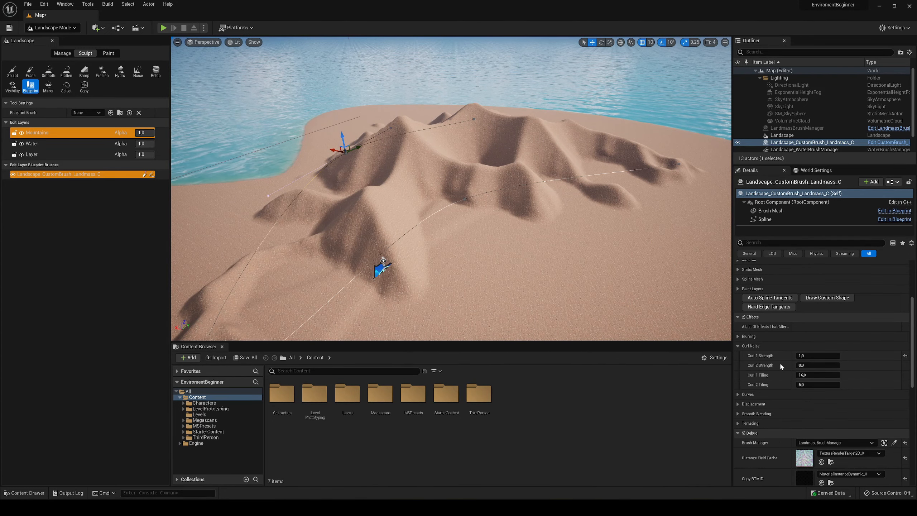
# - Set the landmass brush's Curl 1 Strength to 0.3 and check the mountain's shape from ground level
pyautogui.click(813, 356)
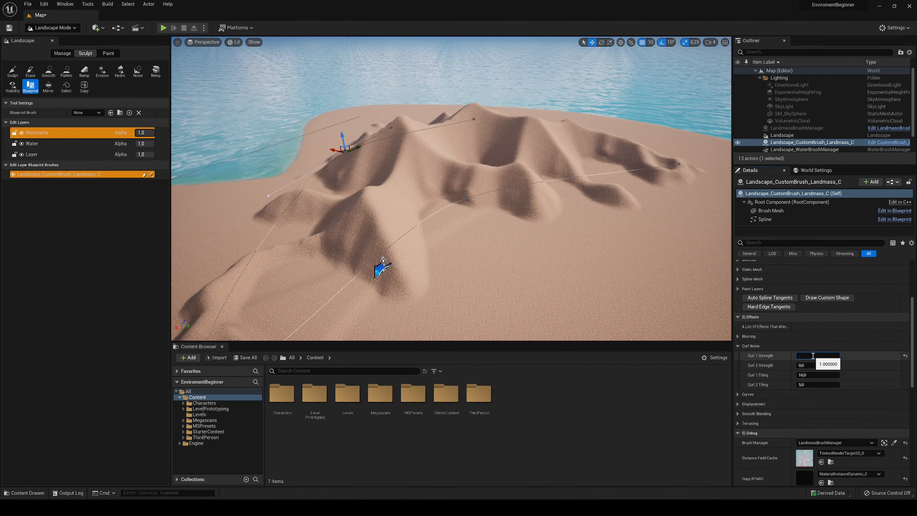
pyautogui.write('0.3')
pyautogui.press('Return')
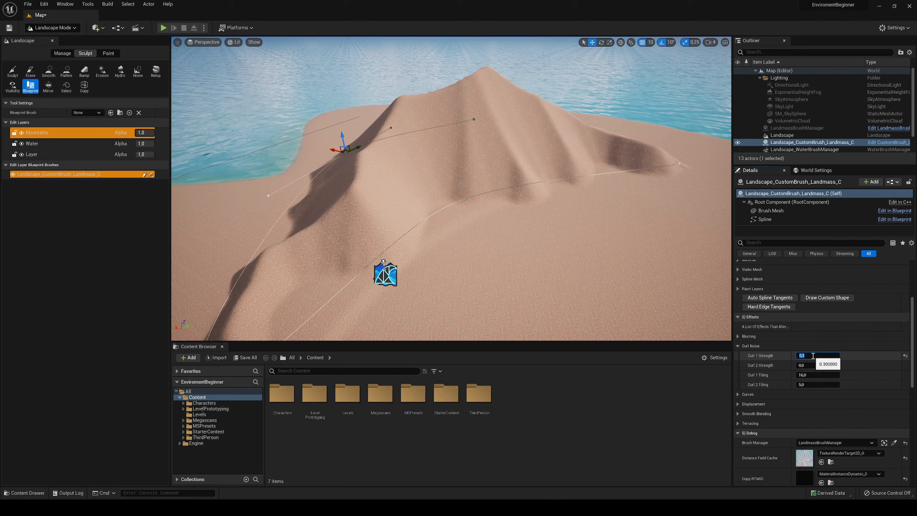
pyautogui.press('a')
pyautogui.moveTo(480, 202); pyautogui.dragTo(381, 140, button='right')
pyautogui.press('s')
pyautogui.press('d')
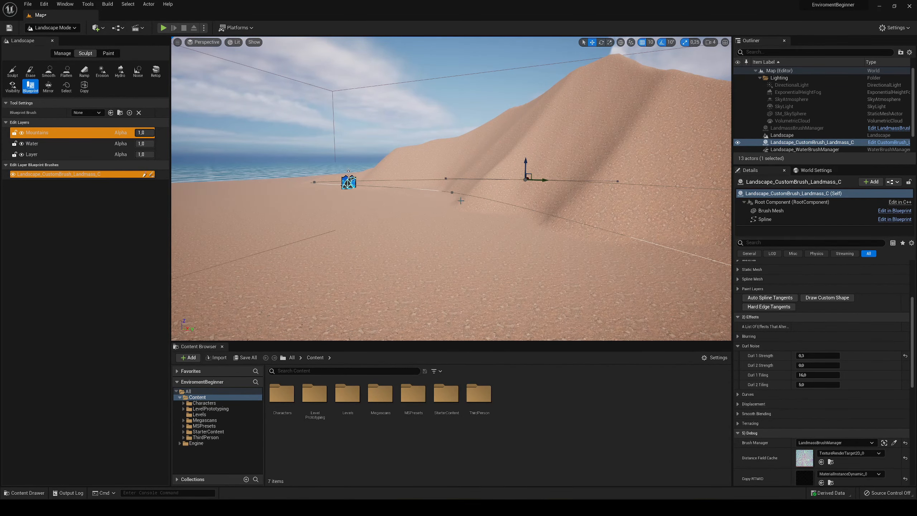
pyautogui.moveTo(572, 103); pyautogui.dragTo(549, 141, button='right')
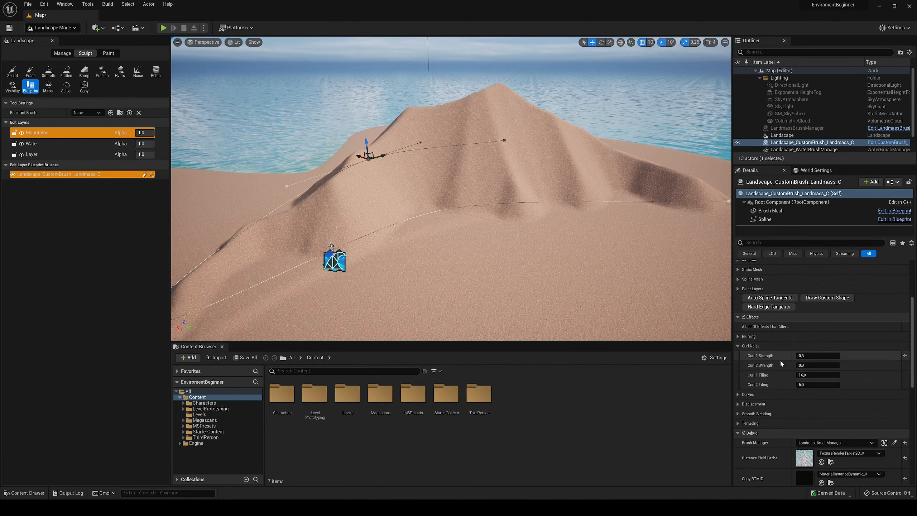
# - Set the landmass brush's Curl 2 Strength to 0.2 and save the map
pyautogui.click(807, 367)
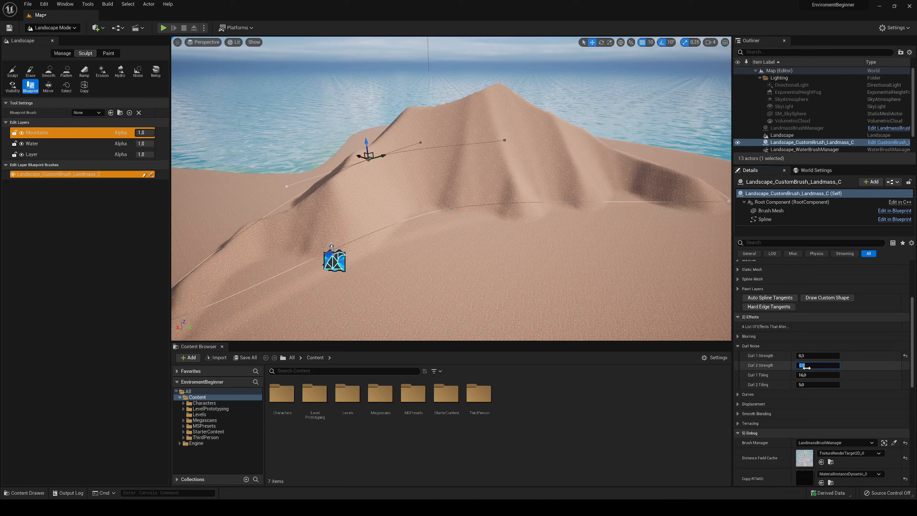
pyautogui.write('0,2')
pyautogui.press('Return')
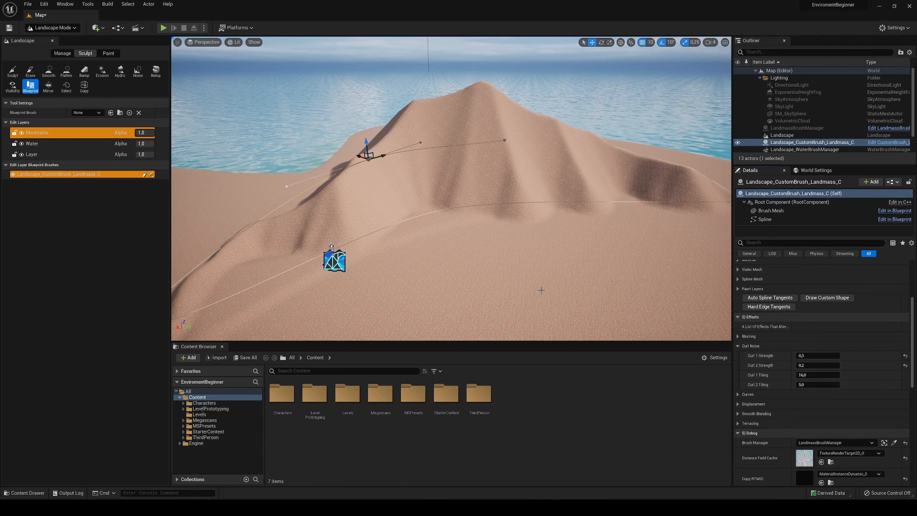
pyautogui.press('s')
pyautogui.press('a')
pyautogui.moveTo(541, 288); pyautogui.dragTo(554, 291, button='right')
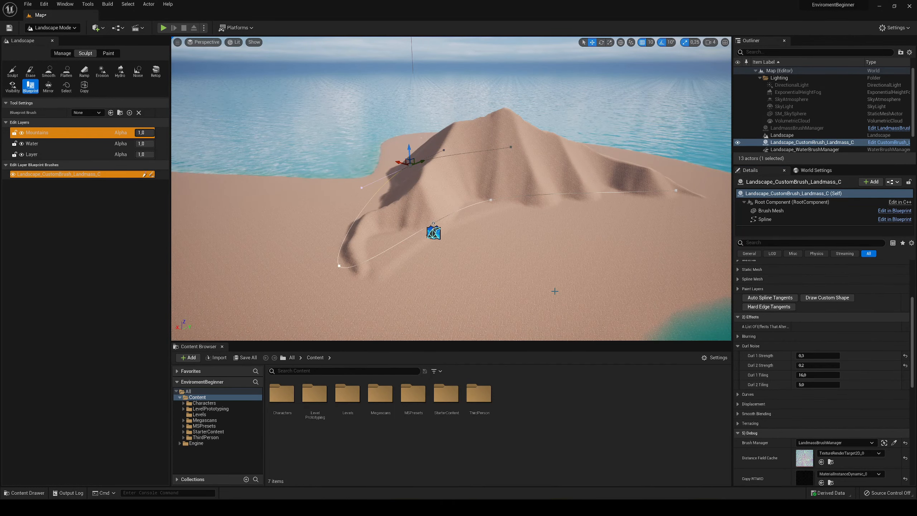
pyautogui.press('a')
pyautogui.moveTo(542, 253); pyautogui.dragTo(397, 284, button='right')
pyautogui.press('d')
pyautogui.press('a')
pyautogui.moveTo(447, 271); pyautogui.dragTo(501, 261, button='right')
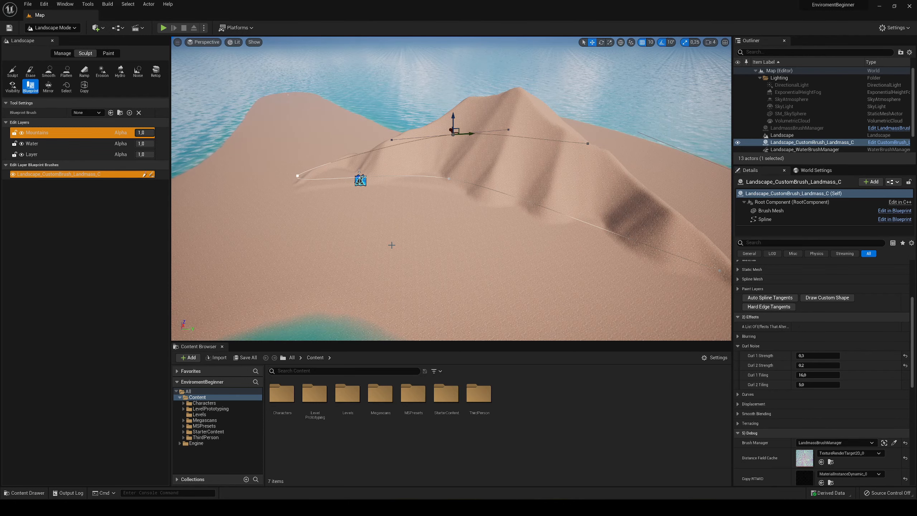
# - Play-test the level by running the character toward the mountain, and return to viewing the island in the editor
pyautogui.press('w')
pyautogui.moveTo(392, 245); pyautogui.dragTo(390, 267, button='right')
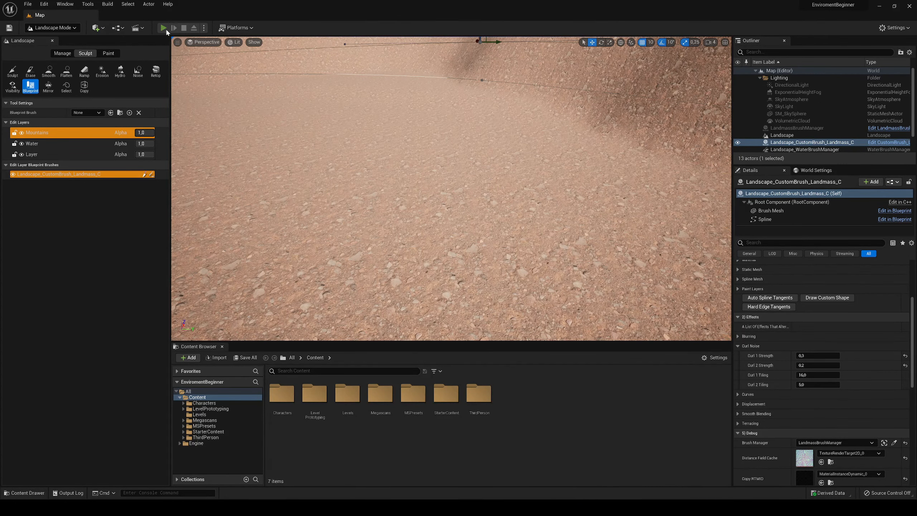
pyautogui.click(163, 28)
pyautogui.press('w')
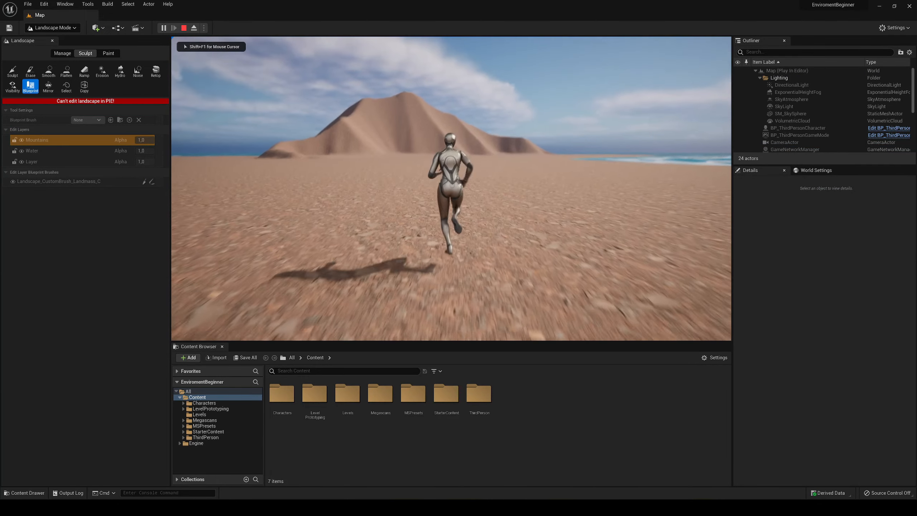
pyautogui.press('d')
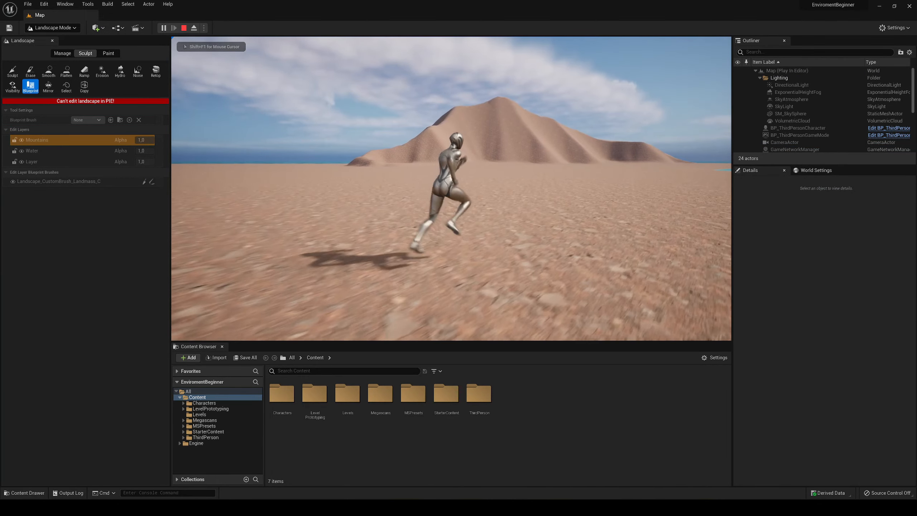
pyautogui.press('Escape')
pyautogui.press('e')
pyautogui.moveTo(527, 173); pyautogui.dragTo(494, 196, button='right')
pyautogui.press('d')
pyautogui.press('s')
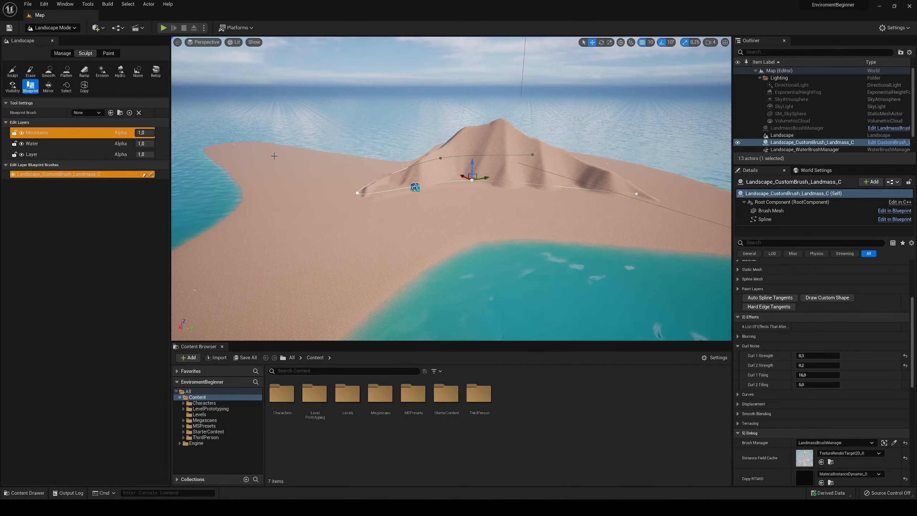
# - Duplicate the mountain's landmass brush and move the copy to the near side of the original mountain
pyautogui.moveTo(689, 214); pyautogui.dragTo(693, 233, button='right')
pyautogui.press('e')
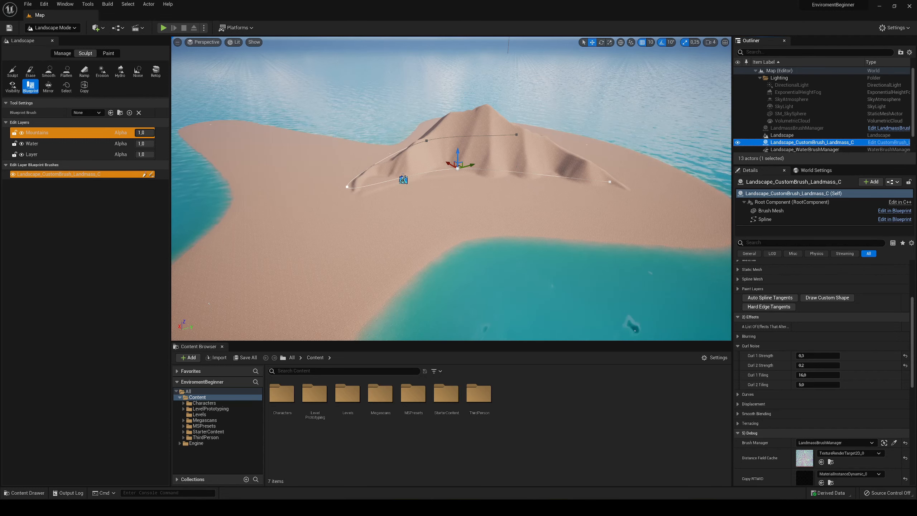
pyautogui.doubleClick(808, 145)
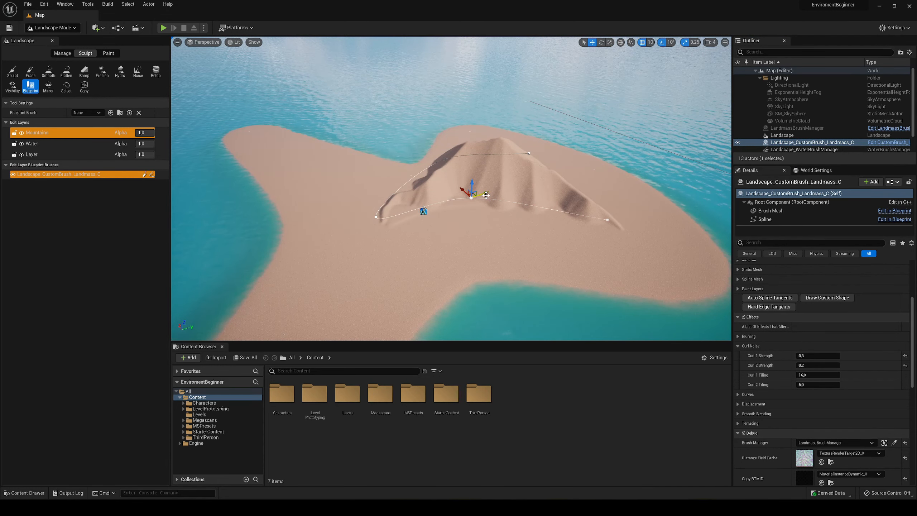
pyautogui.hotkey('ctrl', 'd')
pyautogui.moveTo(488, 194); pyautogui.dragTo(318, 250)
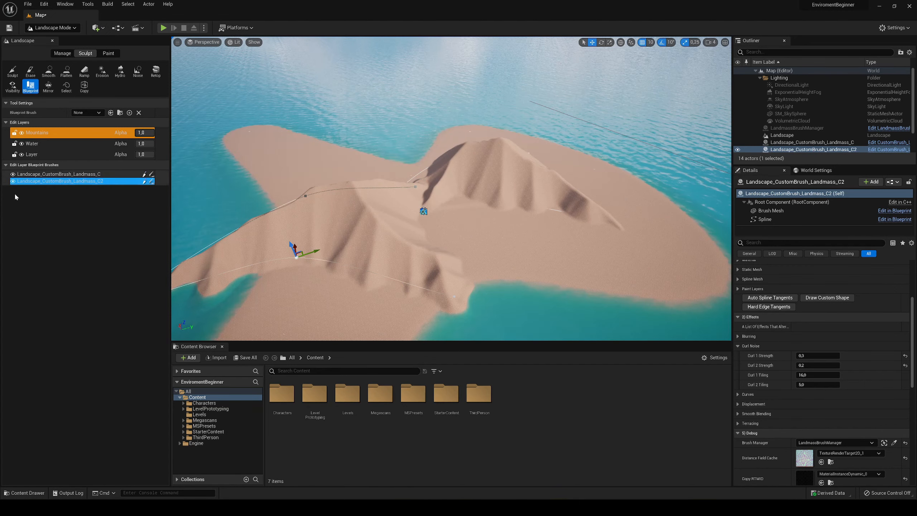
# - Move the duplicated mountain onto the island's narrow arm beside the original mountain
pyautogui.moveTo(382, 206); pyautogui.dragTo(388, 224, button='right')
pyautogui.press('e')
pyautogui.moveTo(388, 235)
pyautogui.mouseDown()
pyautogui.moveTo(361, 173)
pyautogui.moveTo(300, 112)
pyautogui.moveTo(415, 219)
pyautogui.moveTo(365, 195)
pyautogui.moveTo(292, 105)
pyautogui.moveTo(425, 158)
pyautogui.moveTo(348, 117)
pyautogui.mouseUp()
pyautogui.press('w')
pyautogui.press('e')
pyautogui.moveTo(310, 149)
pyautogui.mouseDown()
pyautogui.moveTo(298, 148)
pyautogui.moveTo(383, 106)
pyautogui.mouseUp()
pyautogui.press('w')
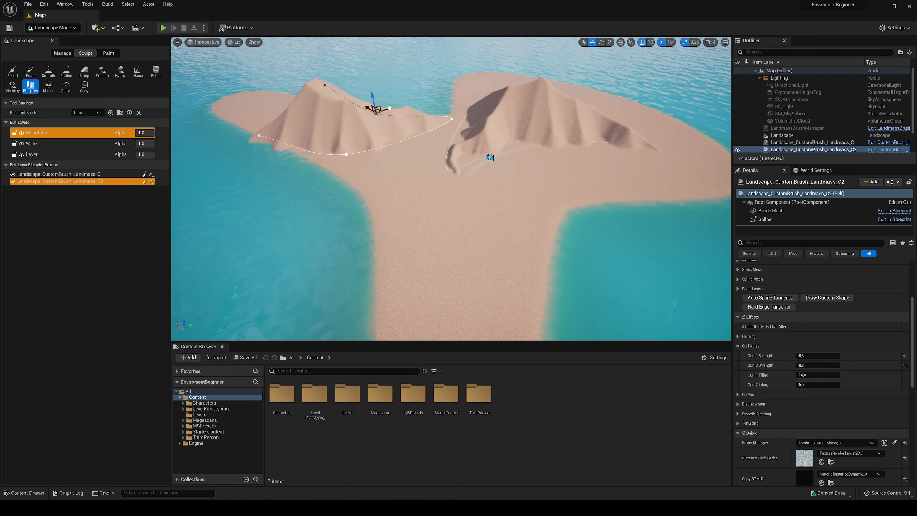
# - Adjust the duplicated mountain's spline points and tangents at its far end so it follows the narrow arm's coastline
pyautogui.moveTo(387, 111)
pyautogui.mouseDown(button='right')
pyautogui.moveTo(288, 108)
pyautogui.moveTo(388, 109)
pyautogui.mouseUp(button='right')
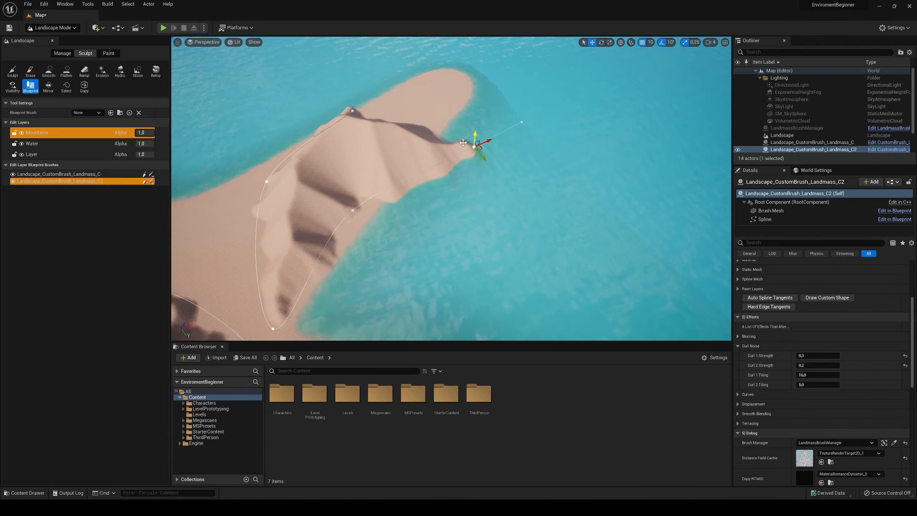
pyautogui.moveTo(482, 158); pyautogui.dragTo(469, 89)
pyautogui.moveTo(469, 89); pyautogui.dragTo(509, 89, button='right')
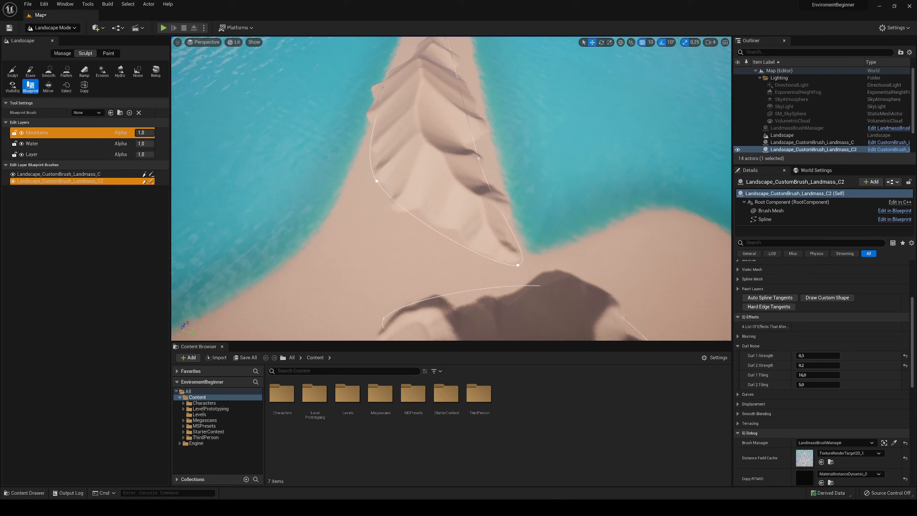
pyautogui.moveTo(394, 90); pyautogui.dragTo(388, 90, button='right')
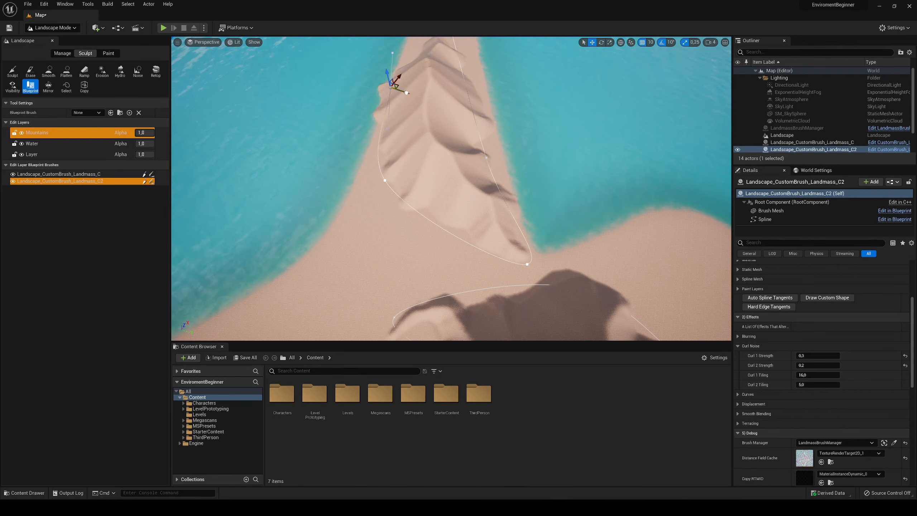
pyautogui.moveTo(406, 92); pyautogui.dragTo(414, 95)
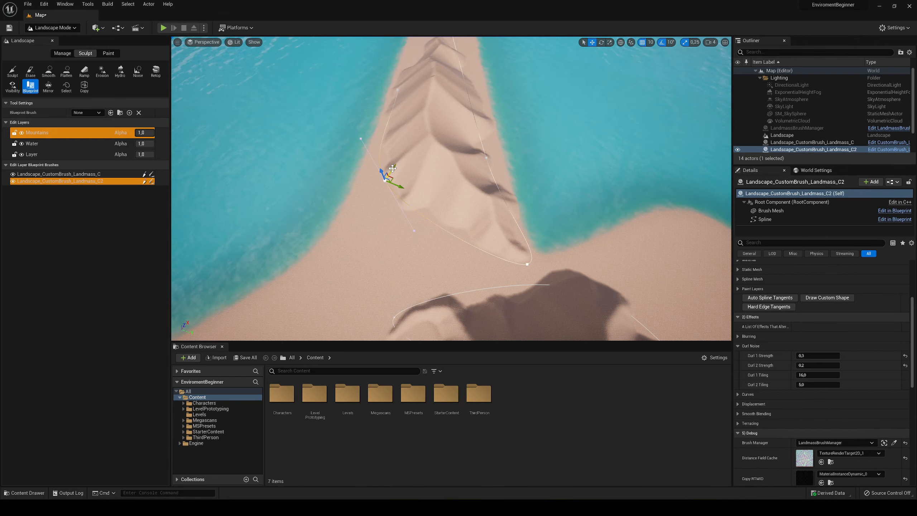
# - Pull the duplicated mountain's near spline point out toward the base of the narrow arm and save the map
pyautogui.moveTo(392, 168); pyautogui.dragTo(326, 267)
pyautogui.moveTo(325, 266)
pyautogui.mouseDown(button='right')
pyautogui.moveTo(327, 228)
pyautogui.moveTo(333, 247)
pyautogui.moveTo(343, 223)
pyautogui.moveTo(337, 259)
pyautogui.mouseUp(button='right')
pyautogui.press('s')
pyautogui.press('a')
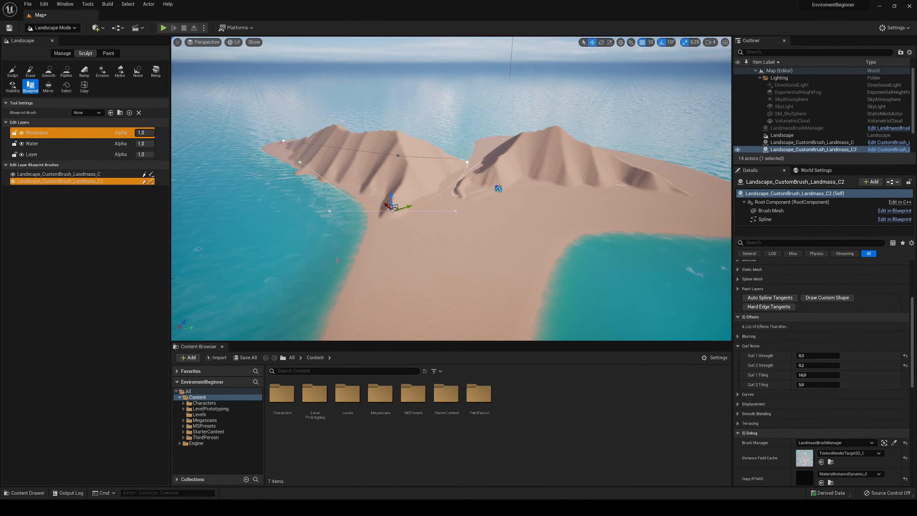
pyautogui.press('e')
pyautogui.moveTo(470, 191); pyautogui.dragTo(478, 226, button='right')
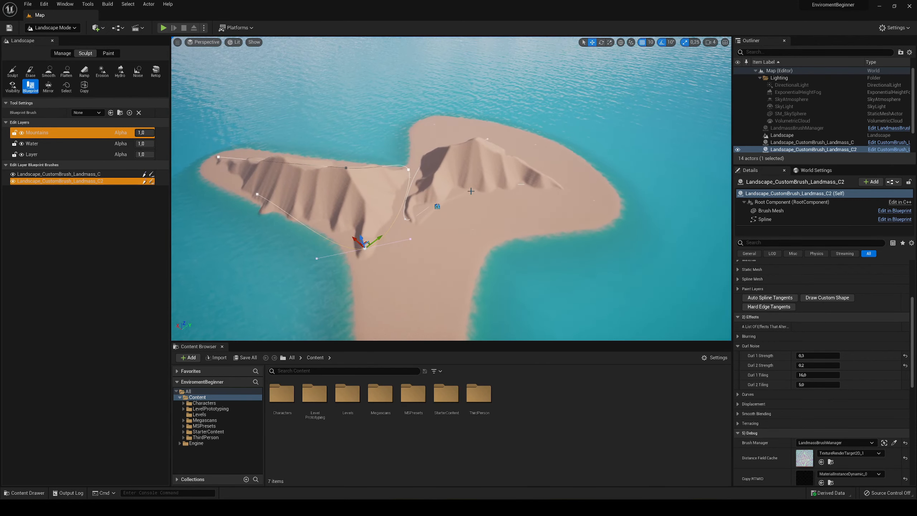
# - Extend the back of the original mountain toward the island's rear coast by adding and spreading out spline points
pyautogui.click(471, 147)
pyautogui.moveTo(470, 146); pyautogui.dragTo(481, 150, button='right')
pyautogui.press('w')
pyautogui.click(461, 138)
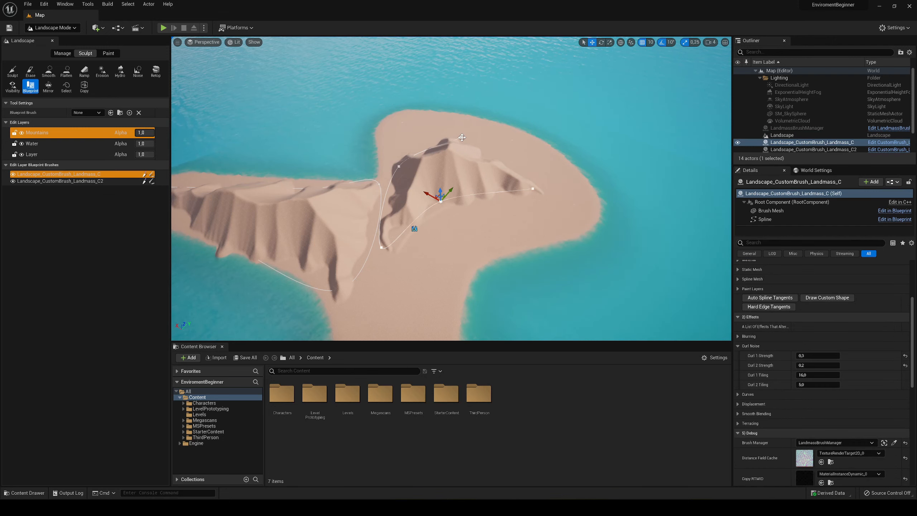
pyautogui.click(400, 166)
pyautogui.click(458, 137)
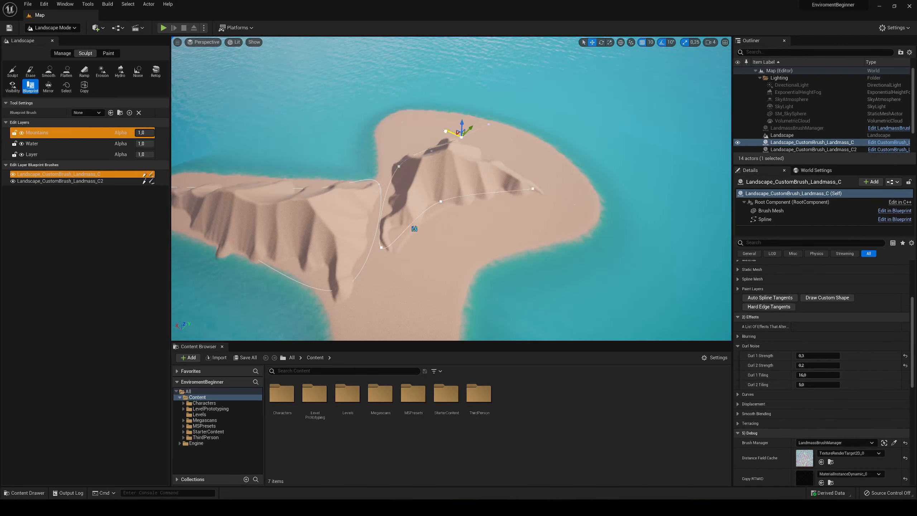
pyautogui.moveTo(446, 131); pyautogui.dragTo(512, 130)
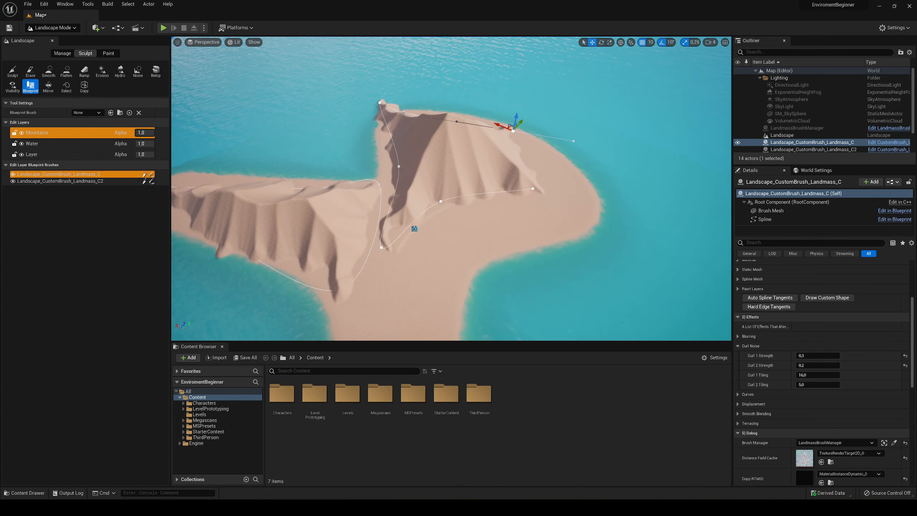
pyautogui.moveTo(411, 116); pyautogui.dragTo(464, 111)
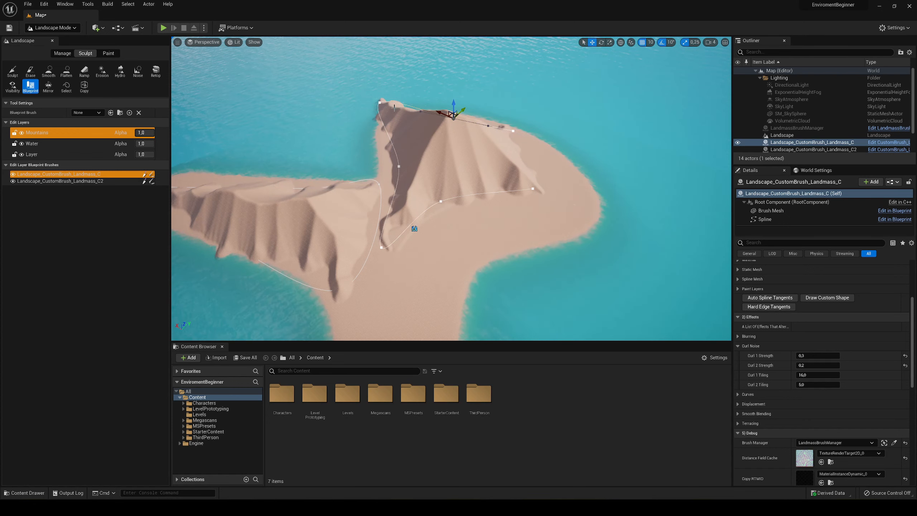
# - Add a spline point that stretches the original mountain's front end down to the shoreline, and save the map
pyautogui.click(379, 103)
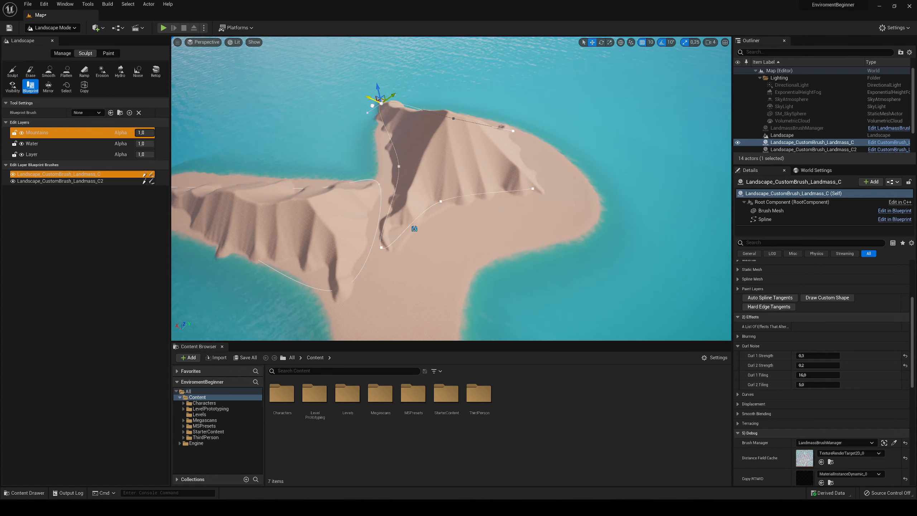
pyautogui.moveTo(446, 138); pyautogui.dragTo(477, 143, button='right')
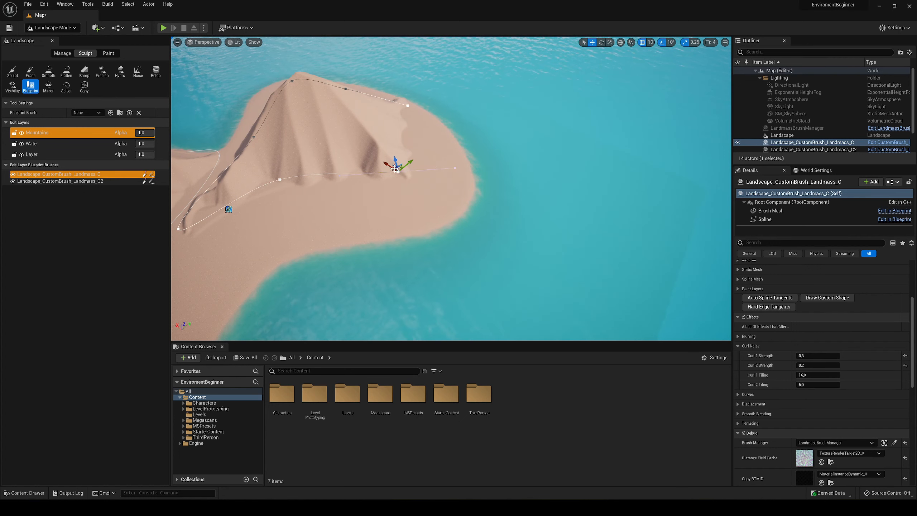
pyautogui.moveTo(408, 159); pyautogui.dragTo(463, 196)
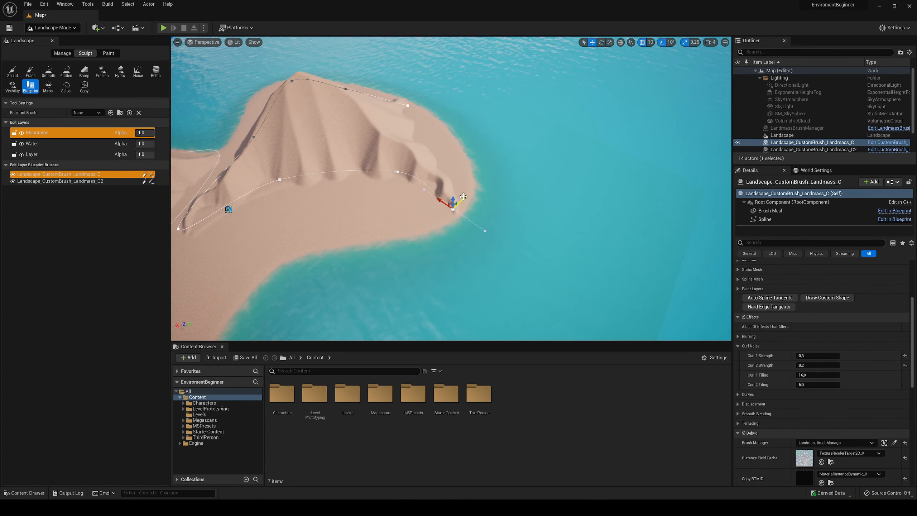
pyautogui.moveTo(489, 189); pyautogui.dragTo(458, 153, button='right')
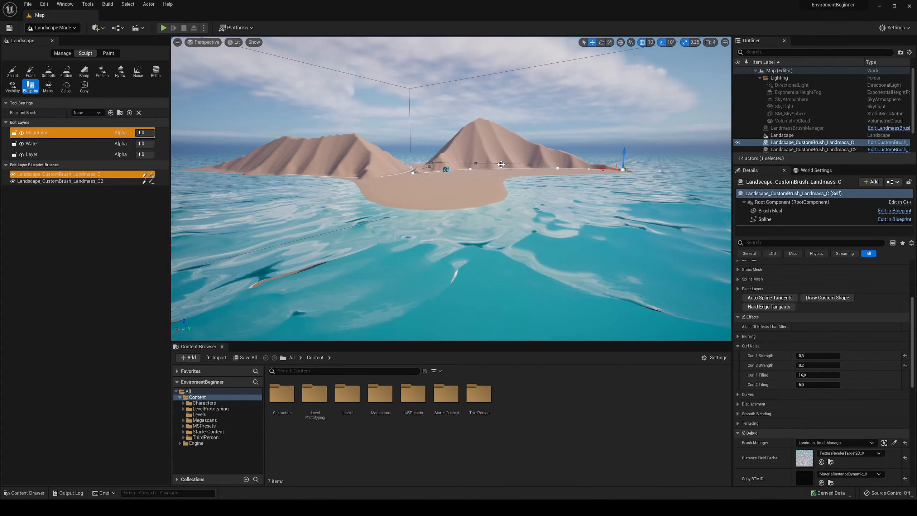
# - Examine both mountains from the water, from ground level and from above the beach
pyautogui.press('w')
pyautogui.moveTo(360, 277)
pyautogui.mouseDown(button='right')
pyautogui.moveTo(369, 281)
pyautogui.moveTo(364, 304)
pyautogui.moveTo(366, 292)
pyautogui.mouseUp(button='right')
pyautogui.press('s')
pyautogui.moveTo(438, 241); pyautogui.dragTo(488, 210, button='right')
pyautogui.press('w')
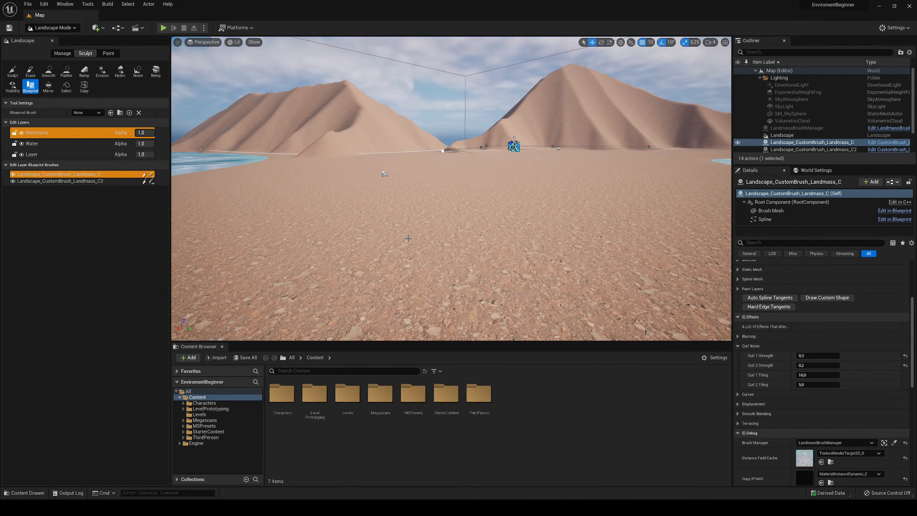
pyautogui.moveTo(394, 145); pyautogui.dragTo(399, 145, button='right')
pyautogui.press('s')
pyautogui.press('w')
pyautogui.moveTo(489, 244); pyautogui.dragTo(483, 245, button='right')
pyautogui.press('e')
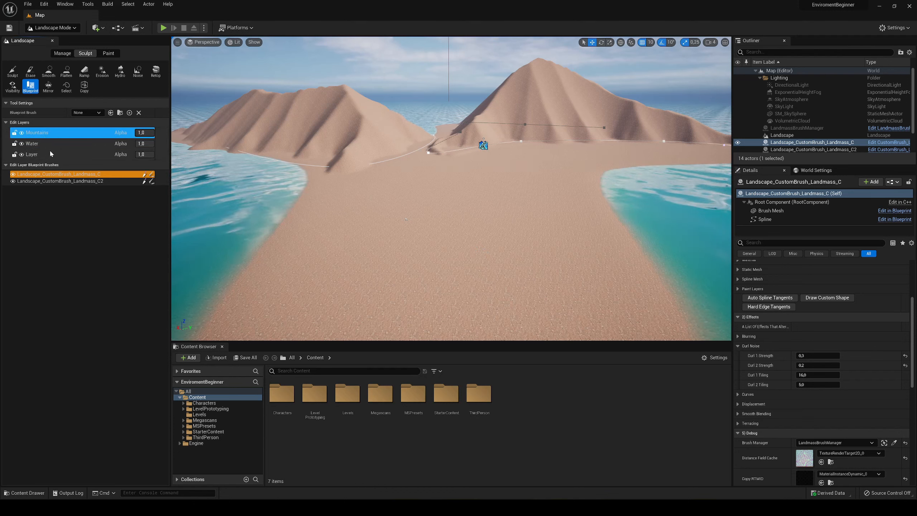
# - Toggle the Mountains edit layer's visibility off and on, and try out its name and alpha fields
pyautogui.click(22, 133)
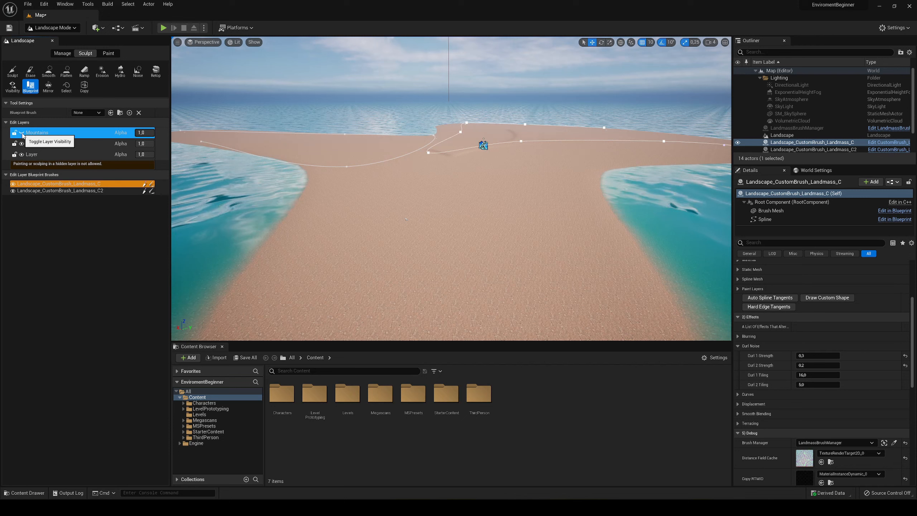
pyautogui.click(22, 133)
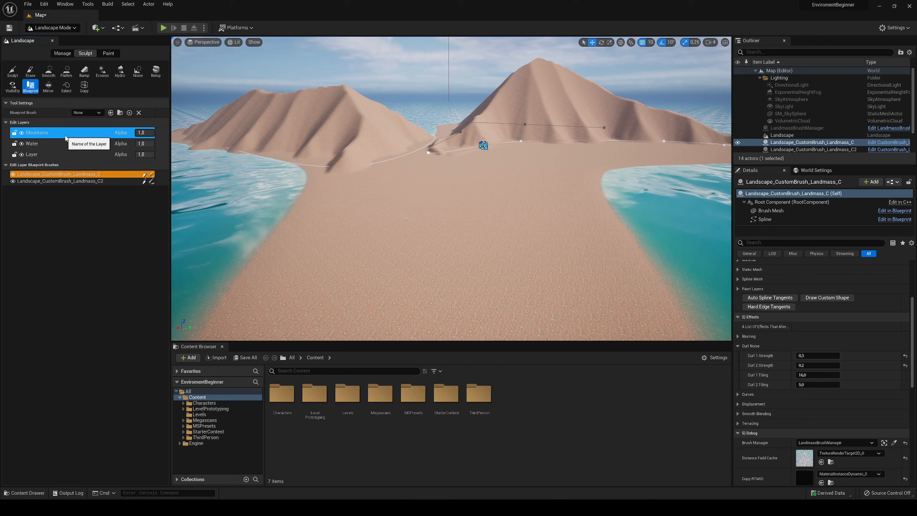
pyautogui.doubleClick(66, 136)
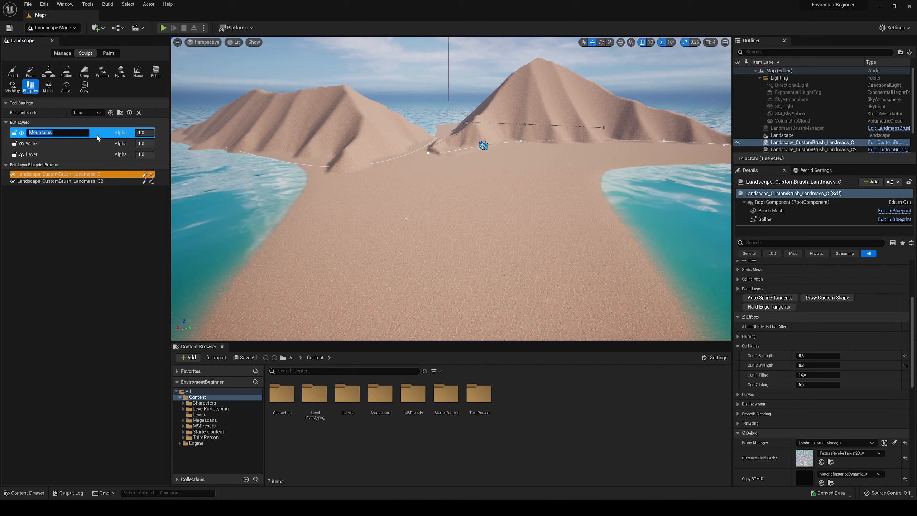
pyautogui.press('Return')
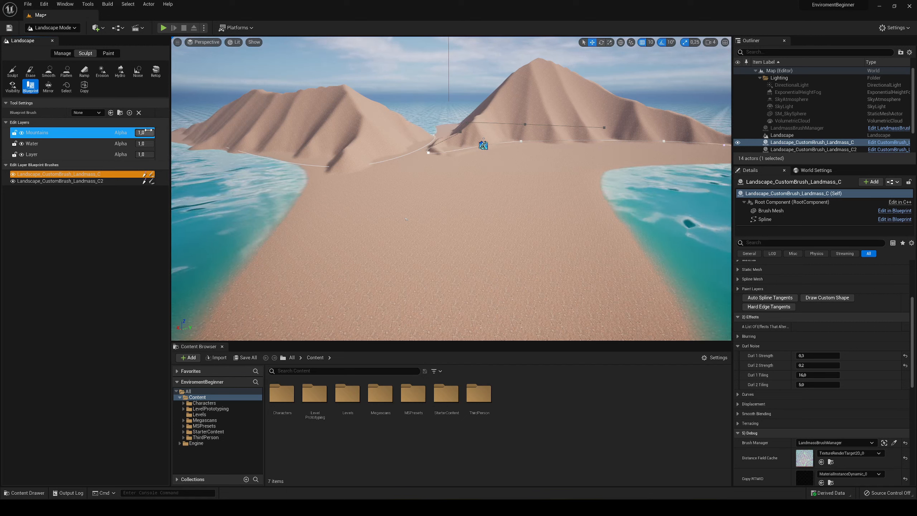
pyautogui.moveTo(138, 133); pyautogui.dragTo(154, 133)
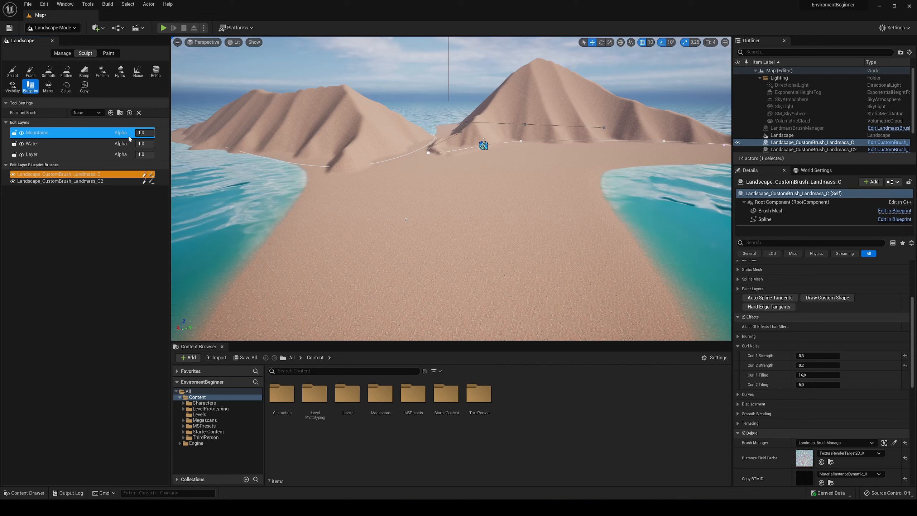
# - Create a new edit layer above Mountains and name it Beach Ground
pyautogui.rightClick(81, 136)
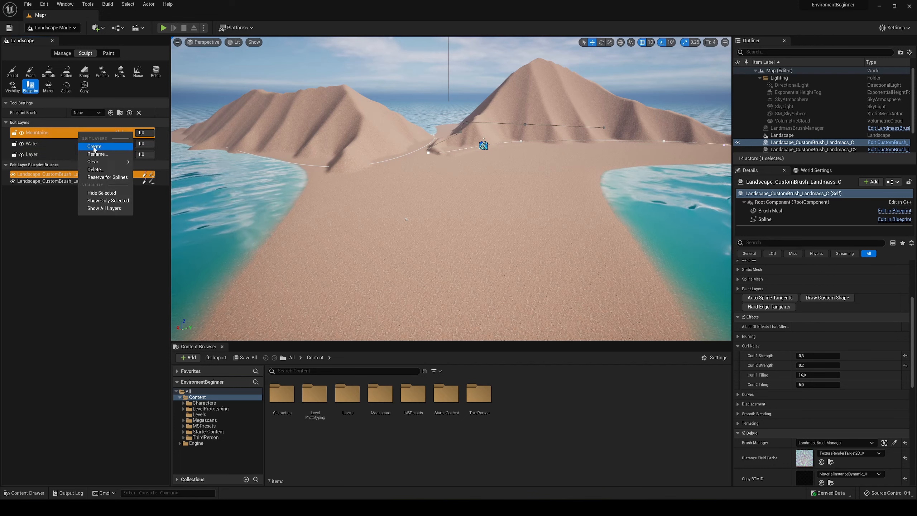
pyautogui.click(94, 146)
pyautogui.doubleClick(36, 133)
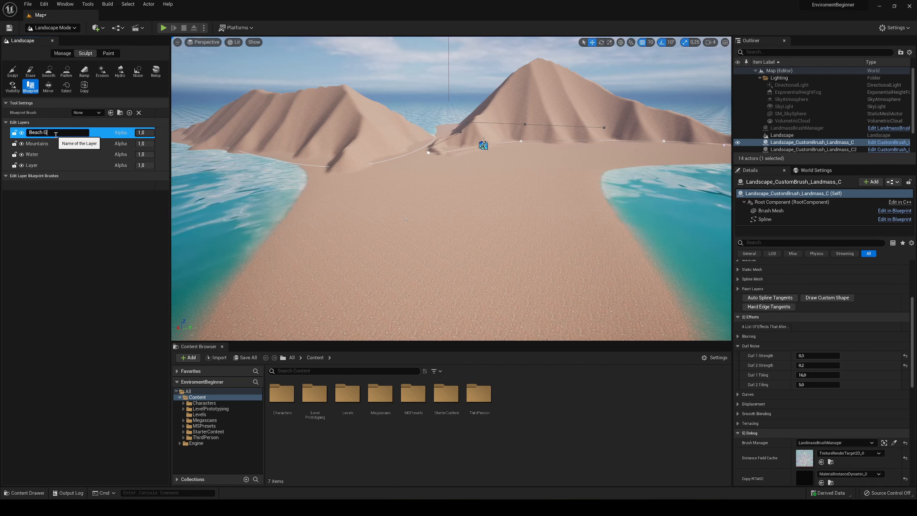
pyautogui.press('Return')
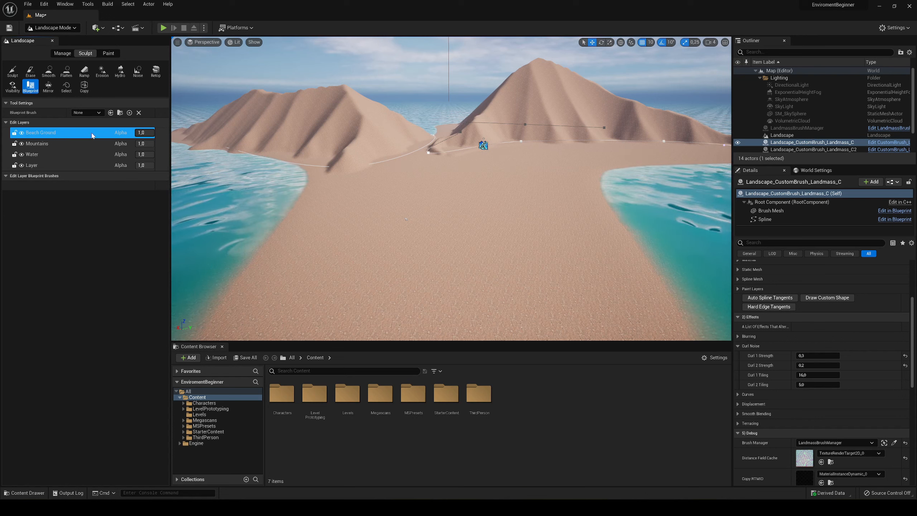
# - Place a CustomBrush_MaterialOnly blueprint brush on the sand in the Beach Ground layer and view the terrain around it
pyautogui.click(98, 113)
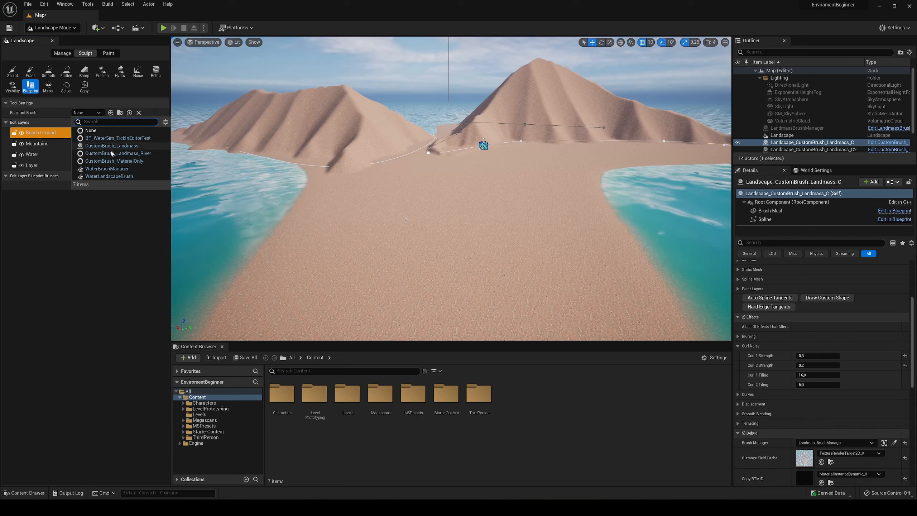
pyautogui.click(145, 161)
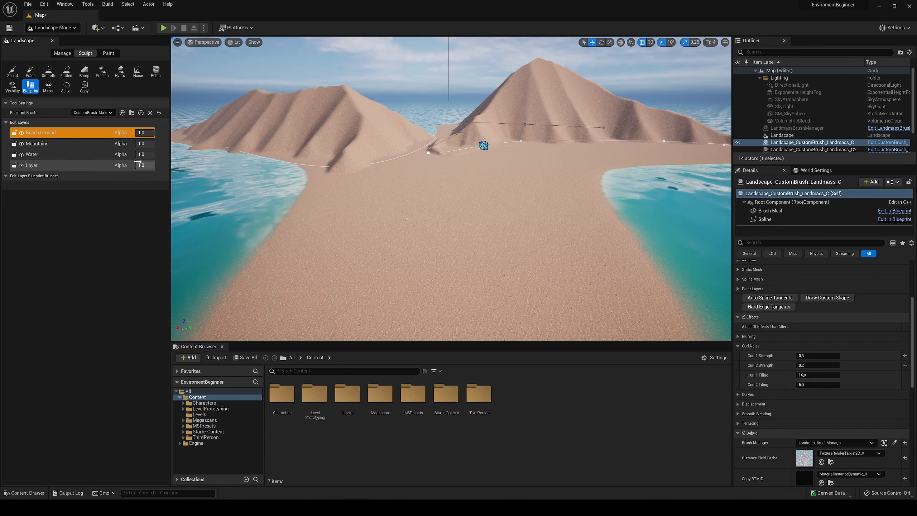
pyautogui.click(437, 244)
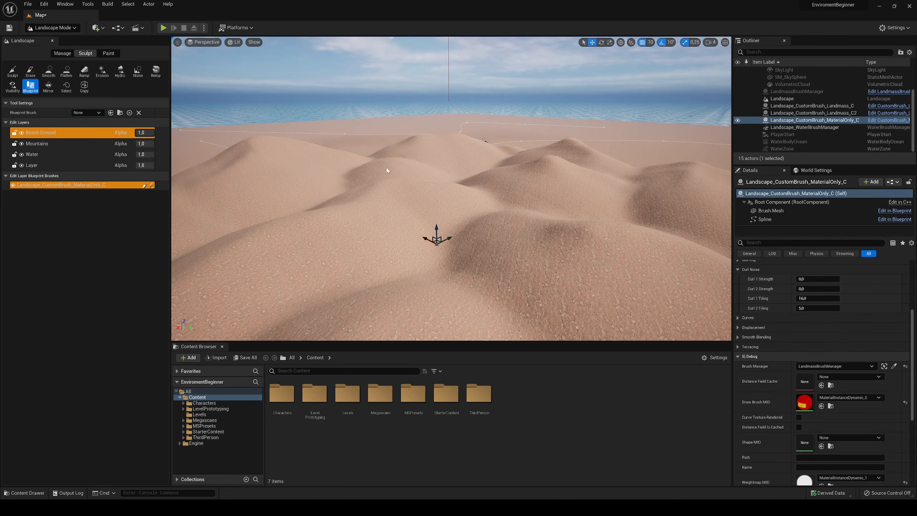
pyautogui.moveTo(386, 171); pyautogui.dragTo(400, 191, button='right')
pyautogui.press('s')
pyautogui.press('w')
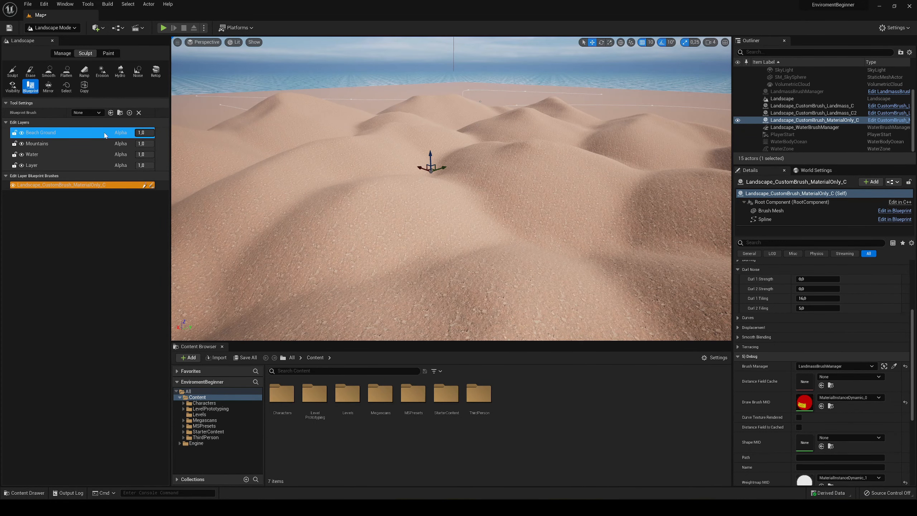
# - Reorder the Beach Ground layer below Mountains and check how the dunes meet the mountains
pyautogui.moveTo(97, 132); pyautogui.dragTo(100, 150)
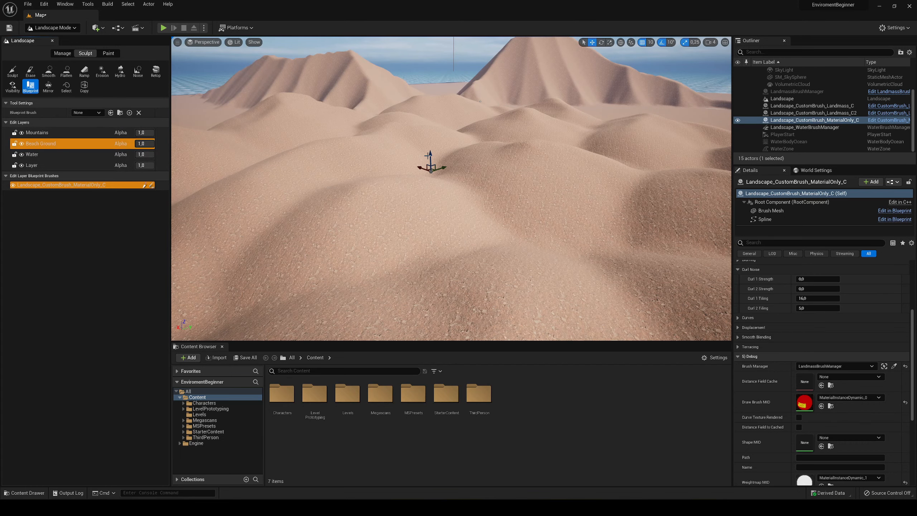
pyautogui.press('s')
pyautogui.moveTo(408, 197)
pyautogui.mouseDown(button='right')
pyautogui.moveTo(420, 188)
pyautogui.moveTo(365, 191)
pyautogui.moveTo(396, 188)
pyautogui.mouseUp(button='right')
pyautogui.press('s')
pyautogui.press('d')
pyautogui.press('w')
pyautogui.press('a')
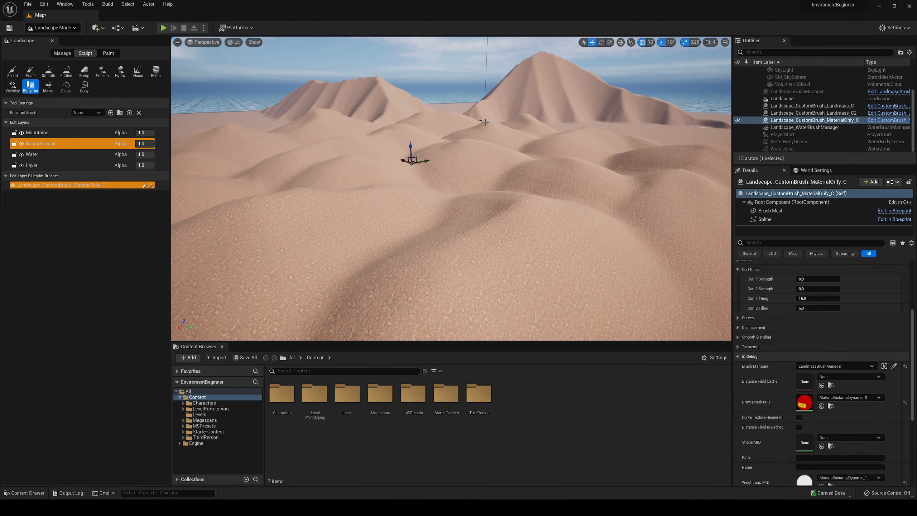
# - Reorder the Beach Ground layer below Water and inspect the beach from ground level
pyautogui.click(40, 143)
pyautogui.moveTo(57, 144); pyautogui.dragTo(59, 159)
pyautogui.moveTo(361, 191); pyautogui.dragTo(372, 138, button='right')
pyautogui.press('w')
pyautogui.press('w')
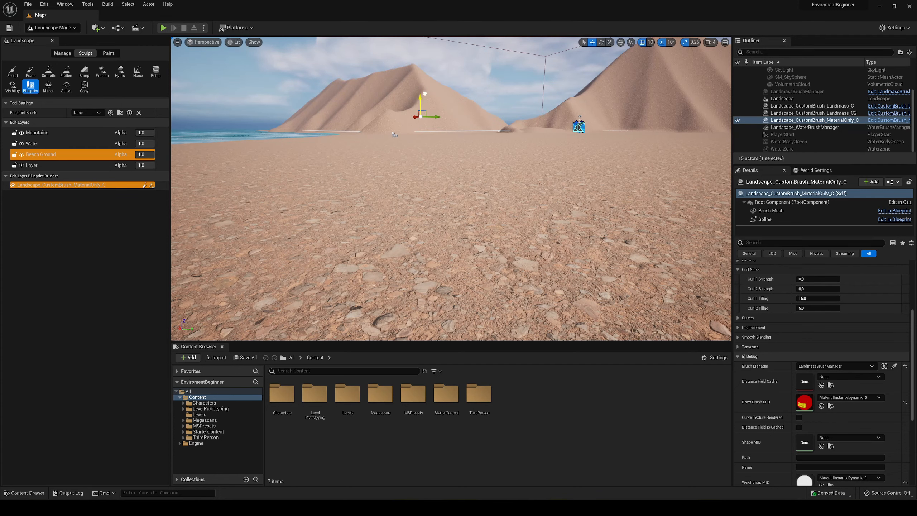
# - Try moving the MaterialOnly brush vertically, undo the move and reselect the brush
pyautogui.moveTo(427, 119); pyautogui.dragTo(428, 96)
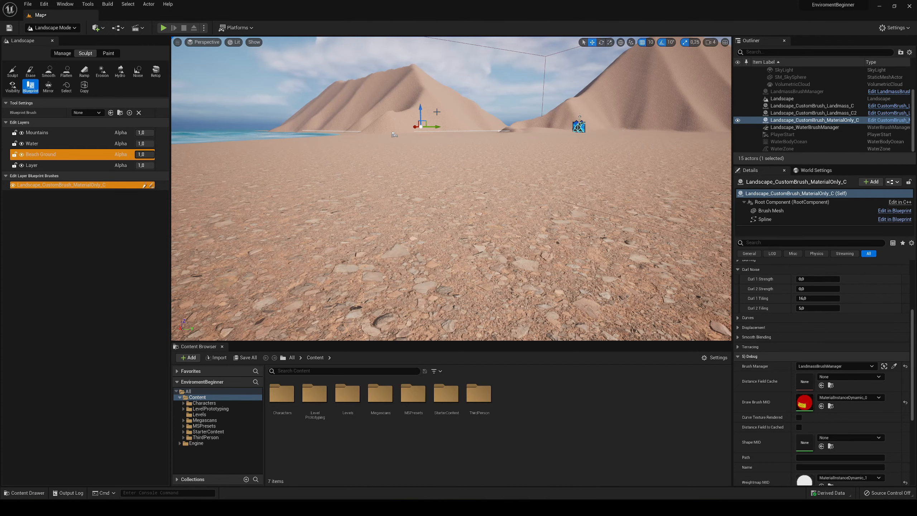
pyautogui.hotkey('ctrl', 'z')
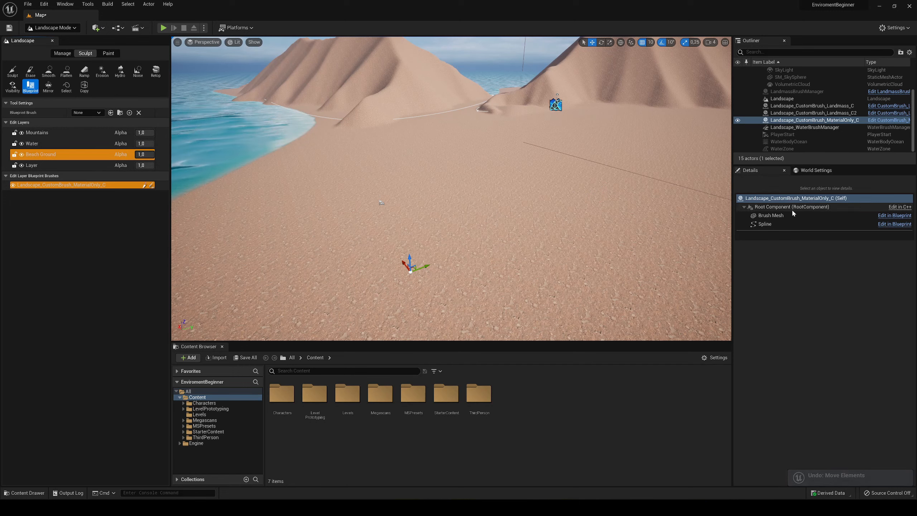
pyautogui.click(796, 114)
pyautogui.click(797, 120)
# - Change the MaterialOnly brush's Brush Material to GenNoise_01, found by searching the material assets for "brush"
pyautogui.moveTo(587, 240); pyautogui.dragTo(588, 226, button='right')
pyautogui.press('s')
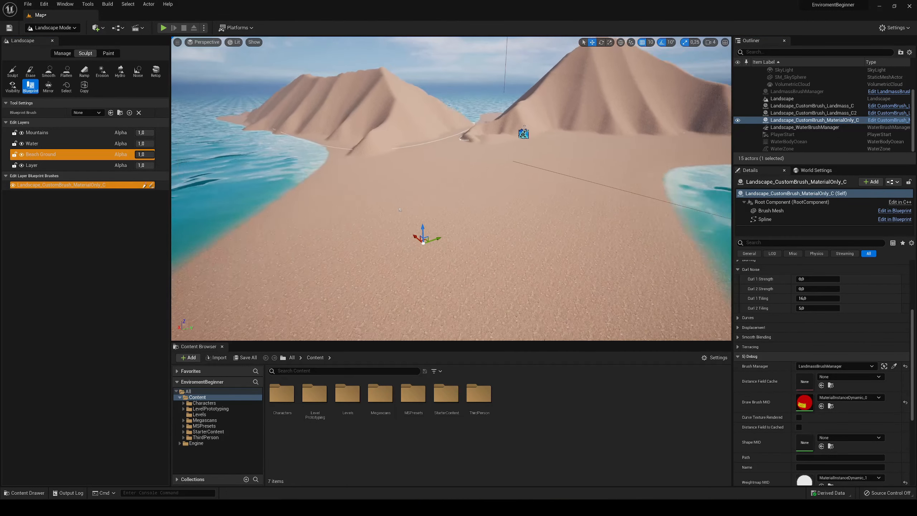
pyautogui.moveTo(518, 257); pyautogui.dragTo(518, 264, button='right')
pyautogui.press('s')
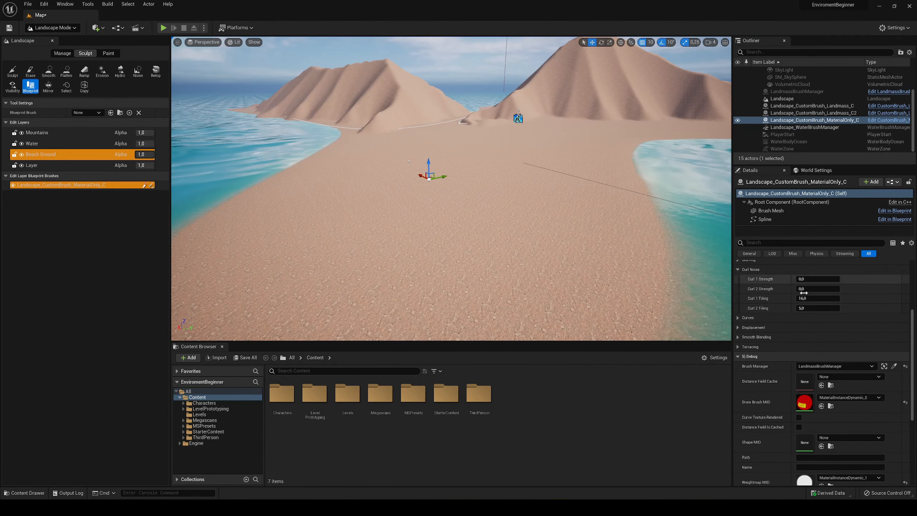
pyautogui.scroll(5, 793, 315)
pyautogui.click(739, 323)
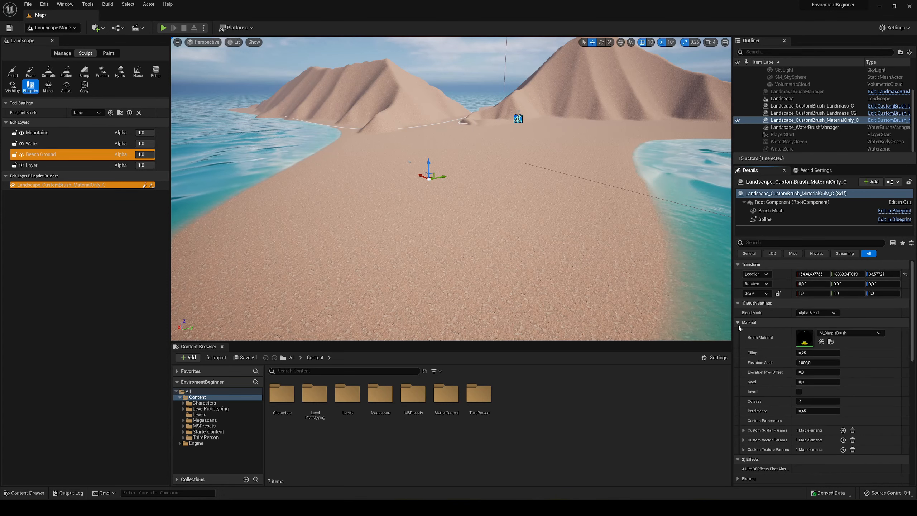
pyautogui.click(844, 333)
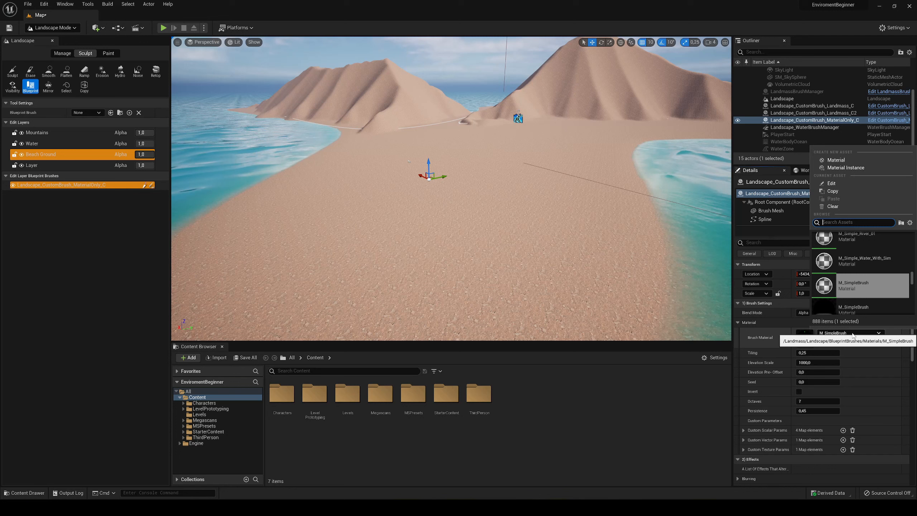
pyautogui.scroll(-3, 865, 278)
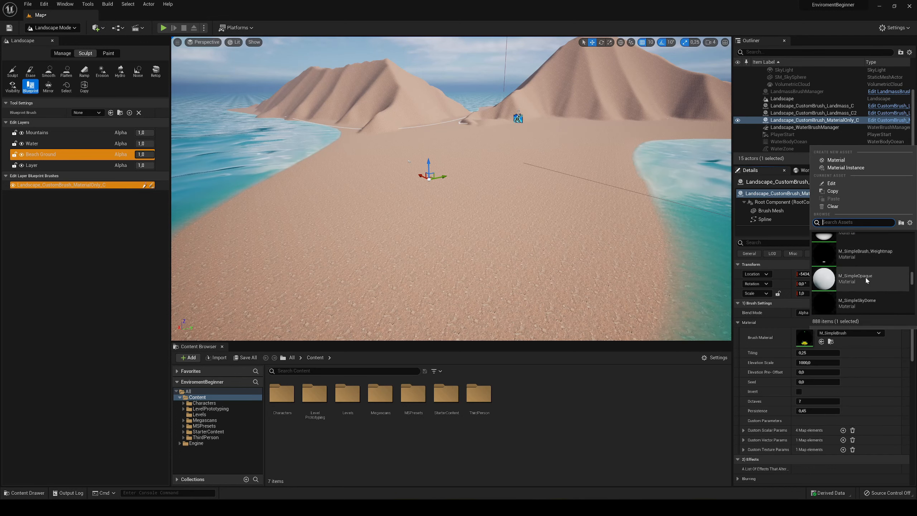
pyautogui.write('brush')
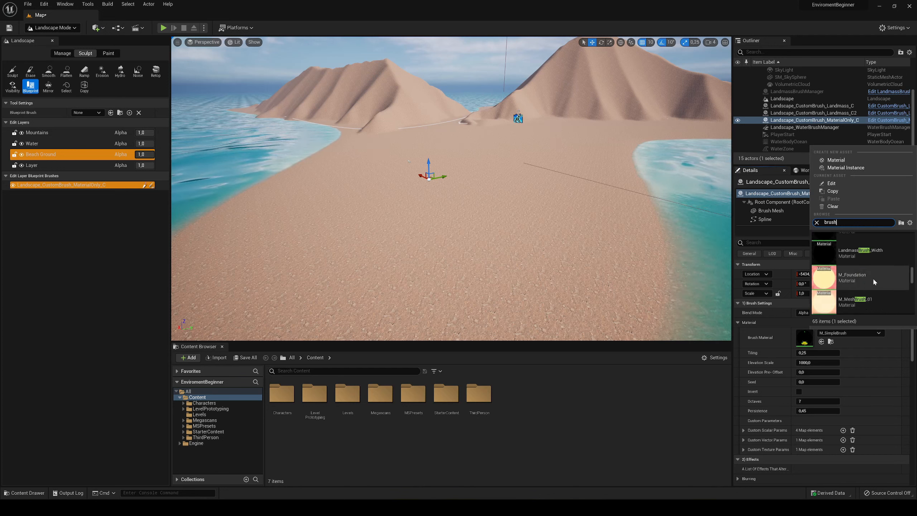
pyautogui.scroll(4, 873, 278)
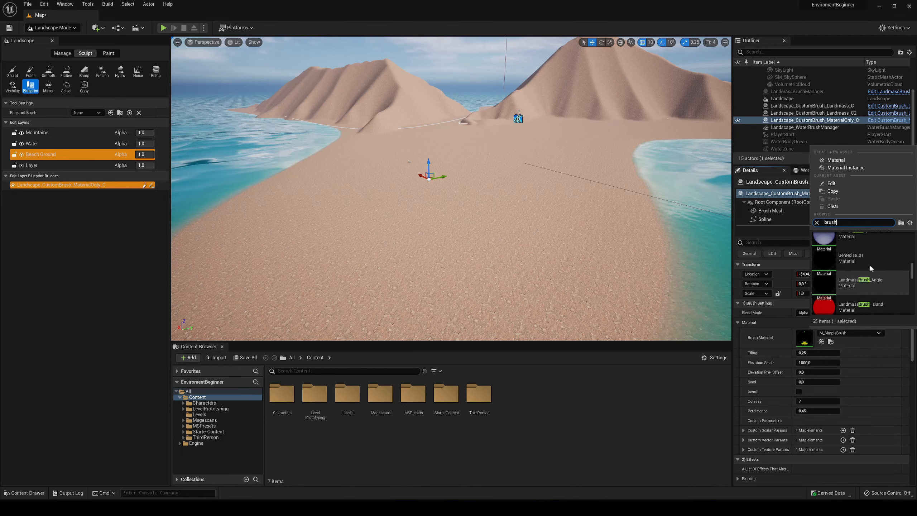
pyautogui.scroll(1, 870, 269)
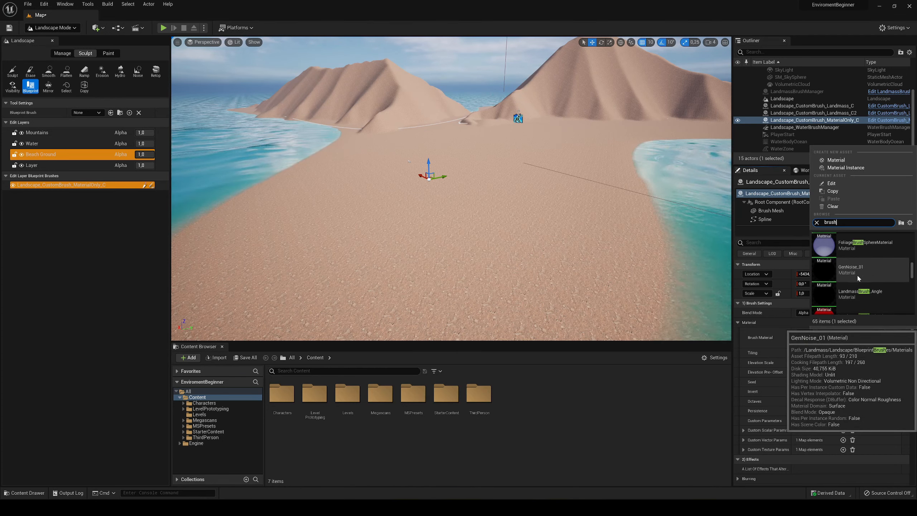
pyautogui.click(868, 270)
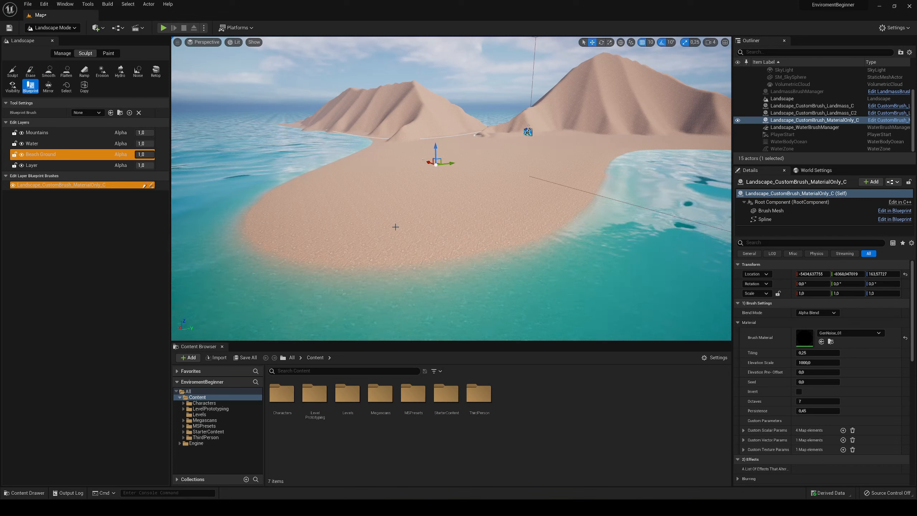
# - Reorder the Beach Ground layer above Water and look over the noise on the island
pyautogui.click(72, 156)
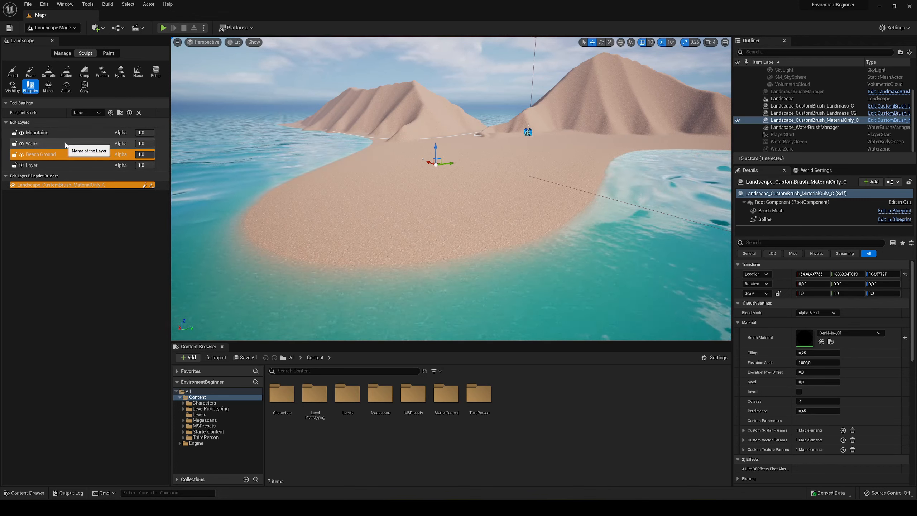
pyautogui.moveTo(74, 155); pyautogui.dragTo(75, 141)
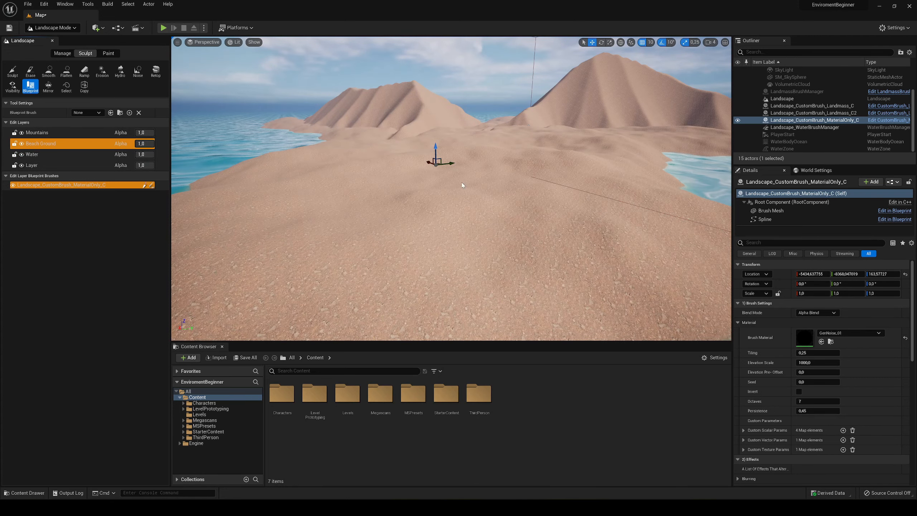
pyautogui.moveTo(359, 180)
pyautogui.mouseDown(button='right')
pyautogui.moveTo(371, 182)
pyautogui.moveTo(359, 181)
pyautogui.mouseUp(button='right')
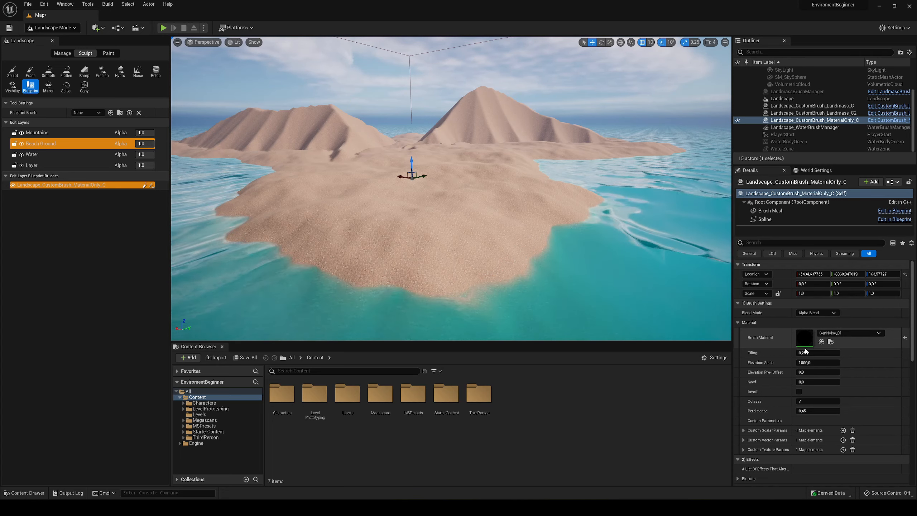
pyautogui.moveTo(371, 211)
pyautogui.mouseDown(button='right')
pyautogui.moveTo(422, 211)
pyautogui.moveTo(359, 207)
pyautogui.moveTo(384, 206)
pyautogui.mouseUp(button='right')
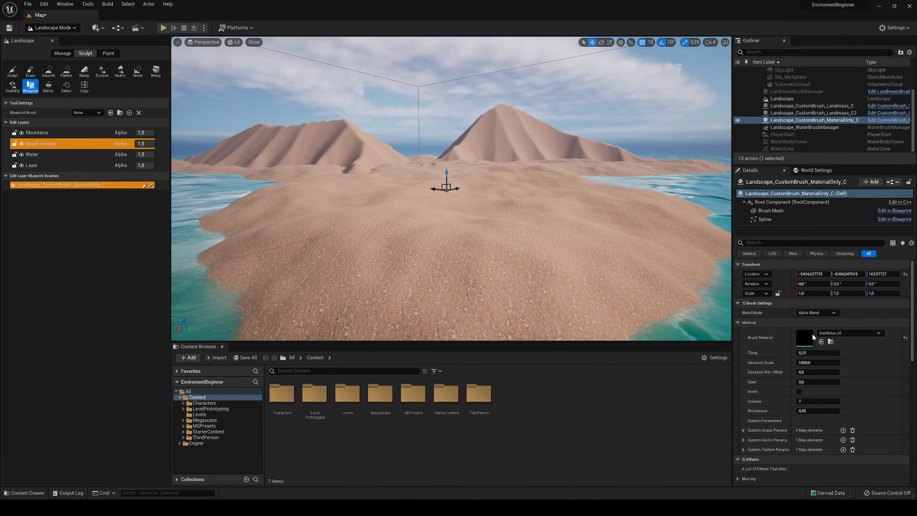
# - Set the noise brush's Elevation Scale to 200 and check the beach height from ground level
pyautogui.click(819, 353)
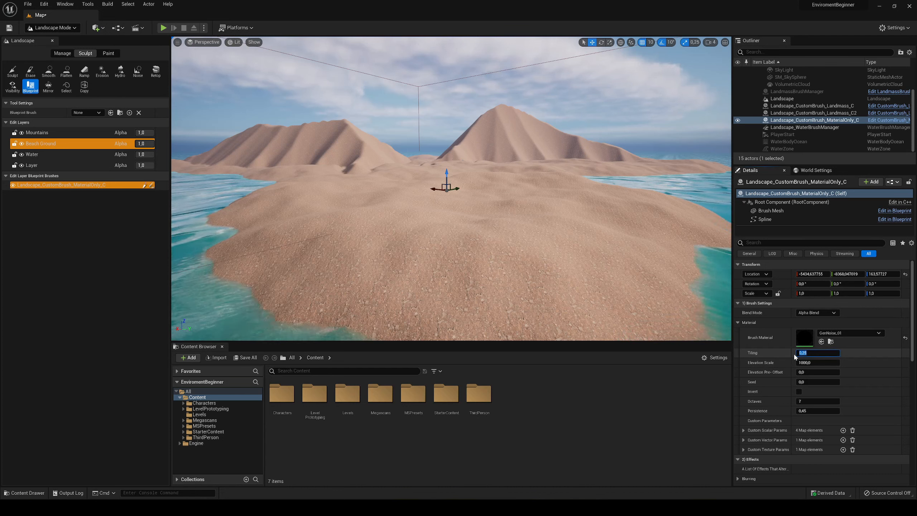
pyautogui.click(775, 363)
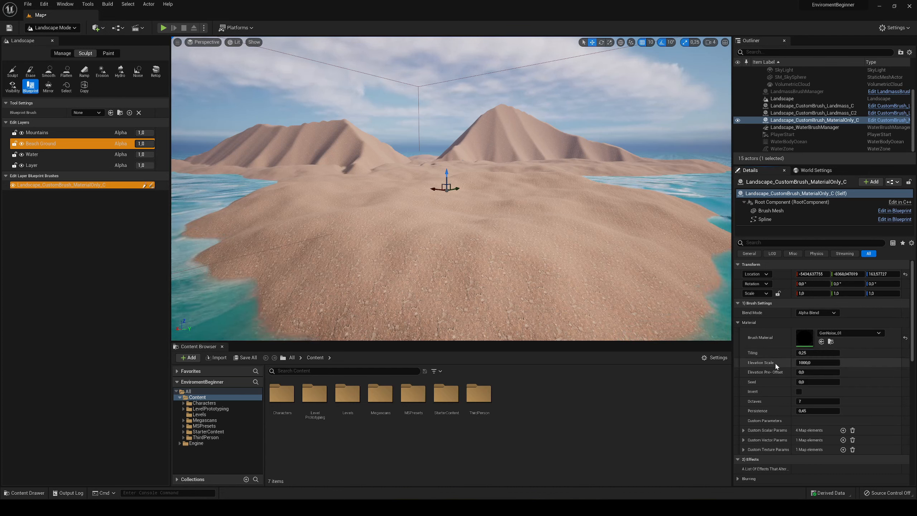
pyautogui.click(804, 362)
pyautogui.write('200')
pyautogui.press('Return')
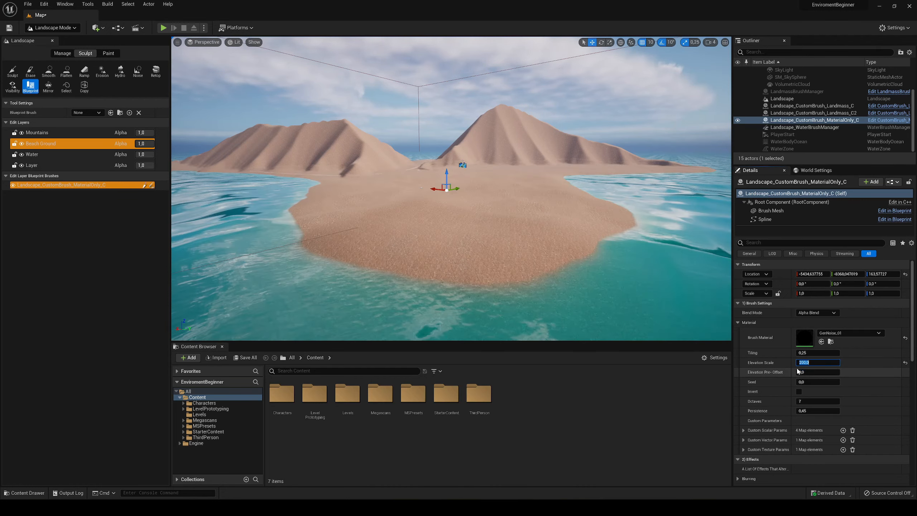
pyautogui.press('w')
pyautogui.moveTo(427, 201)
pyautogui.mouseDown(button='right')
pyautogui.moveTo(439, 211)
pyautogui.moveTo(427, 200)
pyautogui.mouseUp(button='right')
pyautogui.press('s')
pyautogui.moveTo(386, 180)
pyautogui.mouseDown(button='right')
pyautogui.moveTo(374, 189)
pyautogui.moveTo(386, 180)
pyautogui.mouseUp(button='right')
pyautogui.press('q')
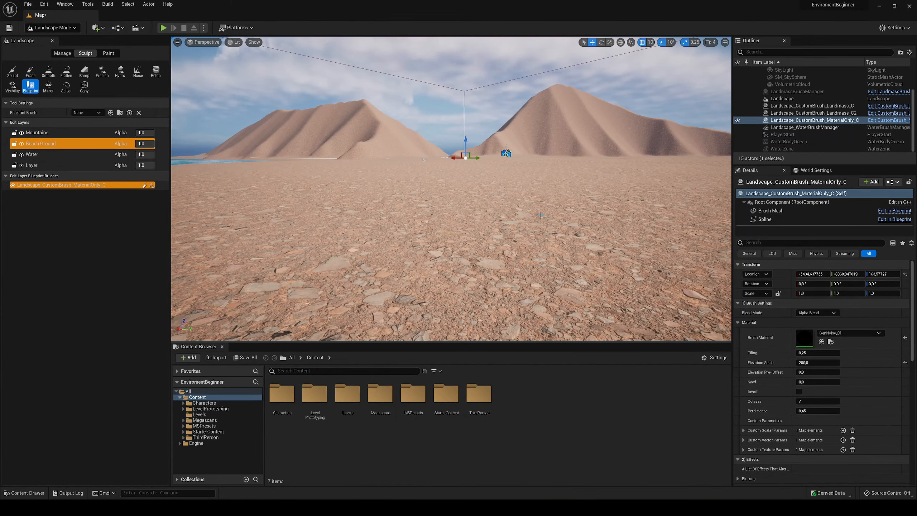
pyautogui.moveTo(540, 216); pyautogui.dragTo(537, 221, button='right')
# - Set the noise brush's Elevation Scale to 500 and inspect the dunes
pyautogui.click(806, 362)
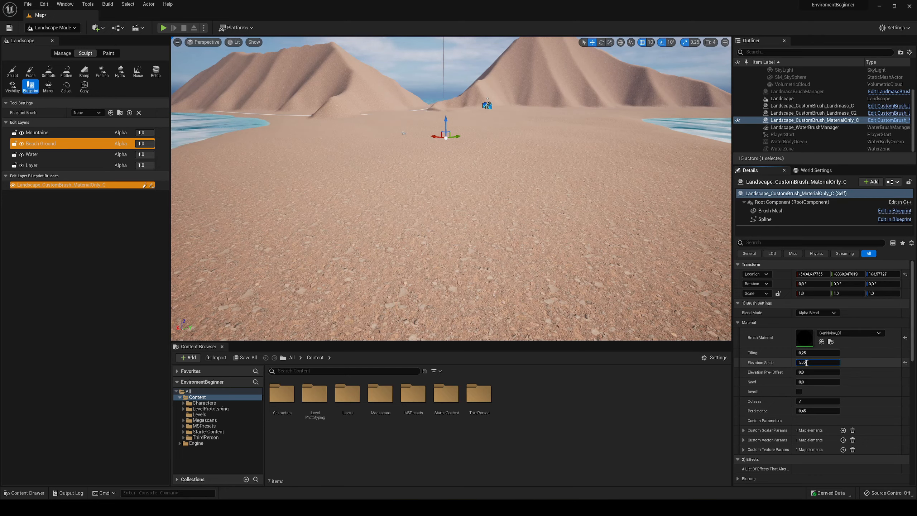
pyautogui.press('Return')
pyautogui.moveTo(495, 263)
pyautogui.mouseDown(button='right')
pyautogui.moveTo(492, 250)
pyautogui.moveTo(495, 262)
pyautogui.mouseUp(button='right')
pyautogui.press('w')
pyautogui.press('s')
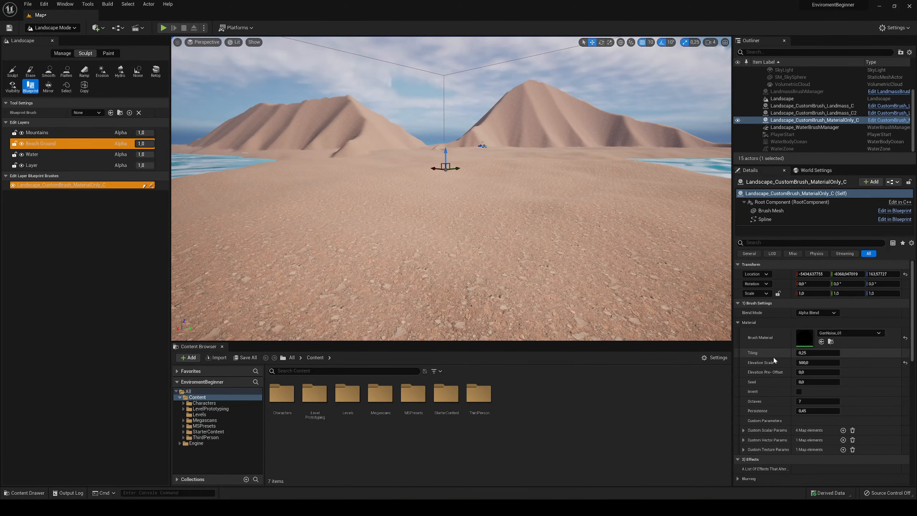
# - Set the noise brush's Tiling to 1
pyautogui.click(806, 351)
pyautogui.write('1')
pyautogui.press('Return')
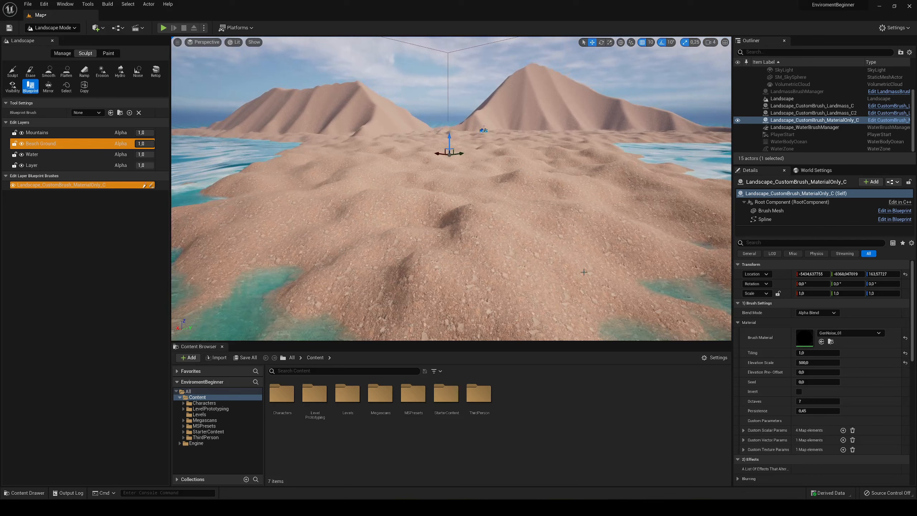
# - Set the noise brush's Tiling to 0,2 and view the beach
pyautogui.click(812, 353)
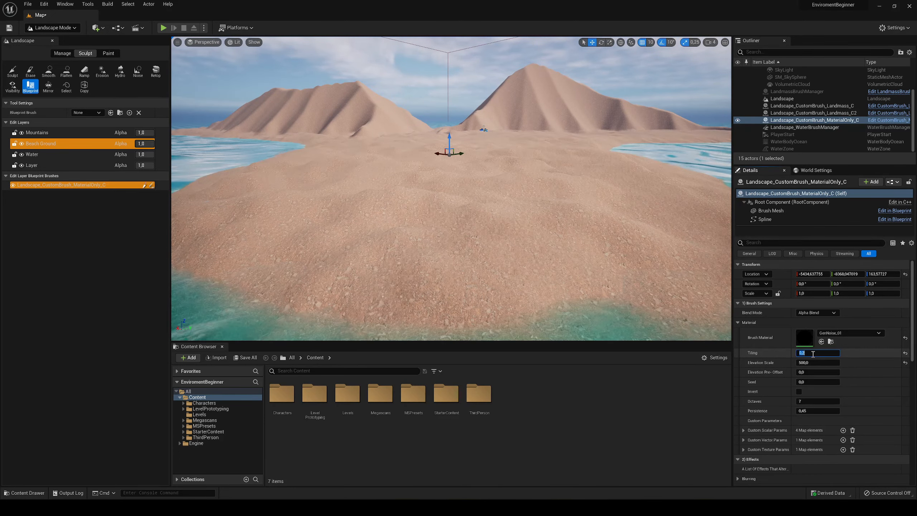
pyautogui.write('0,2')
pyautogui.press('Return')
pyautogui.moveTo(451, 188); pyautogui.dragTo(476, 188, button='right')
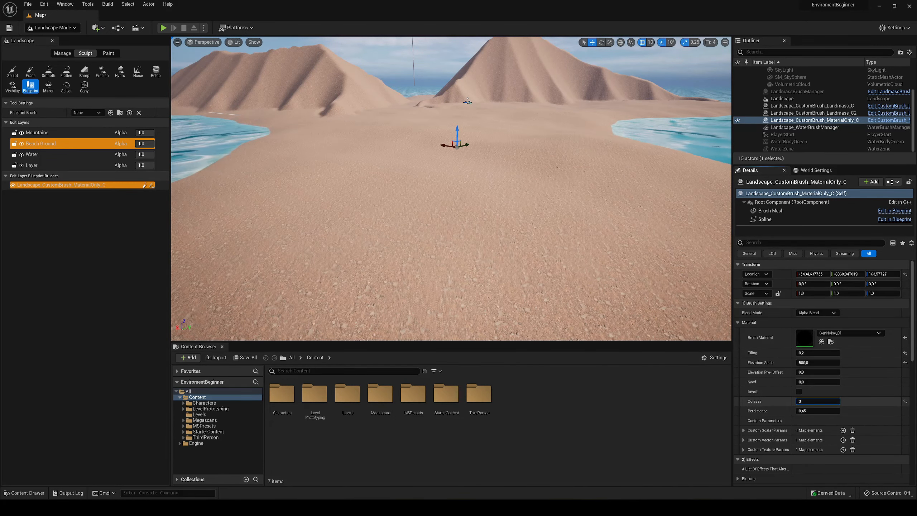
# - Try Octaves values of 3, 2, 120 and 64 on the noise brush, and restore the setting to 7
pyautogui.press('Return')
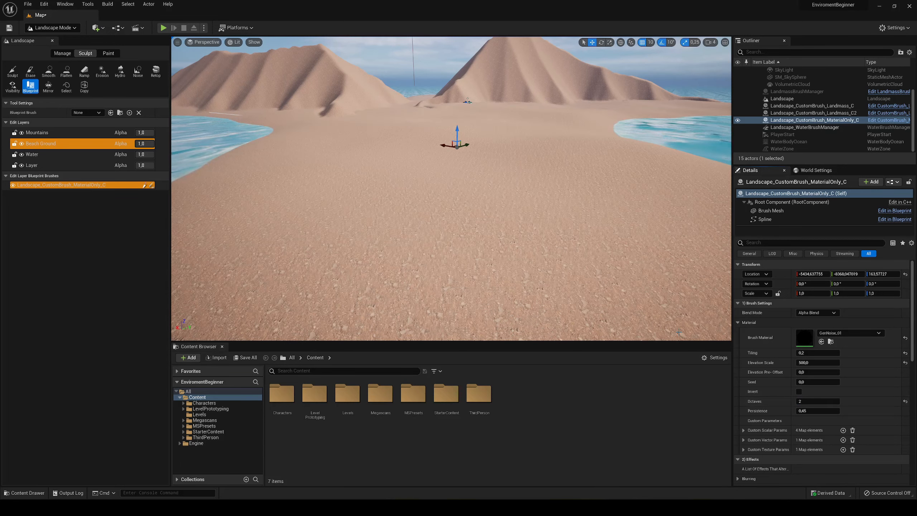
pyautogui.press('BackSpace')
pyautogui.write('20')
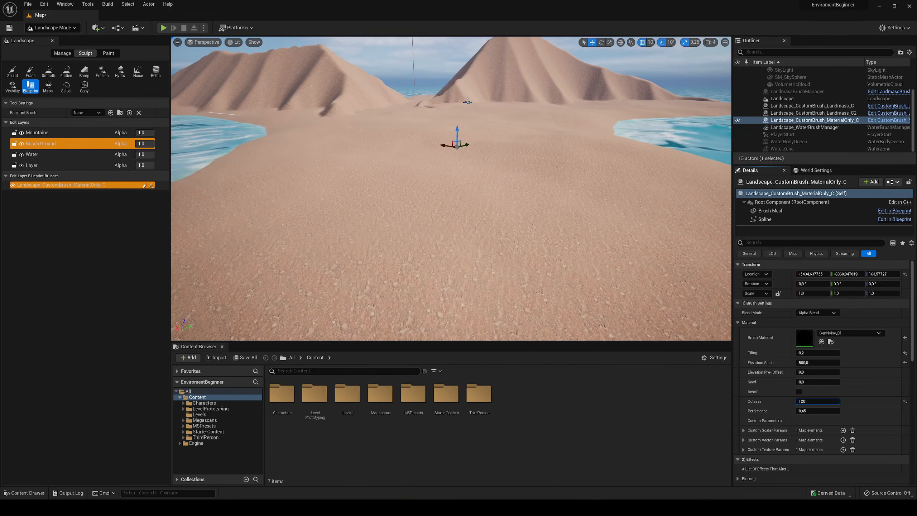
pyautogui.press('BackSpace')
pyautogui.press('BackSpace')
pyautogui.press('BackSpace')
pyautogui.write('68')
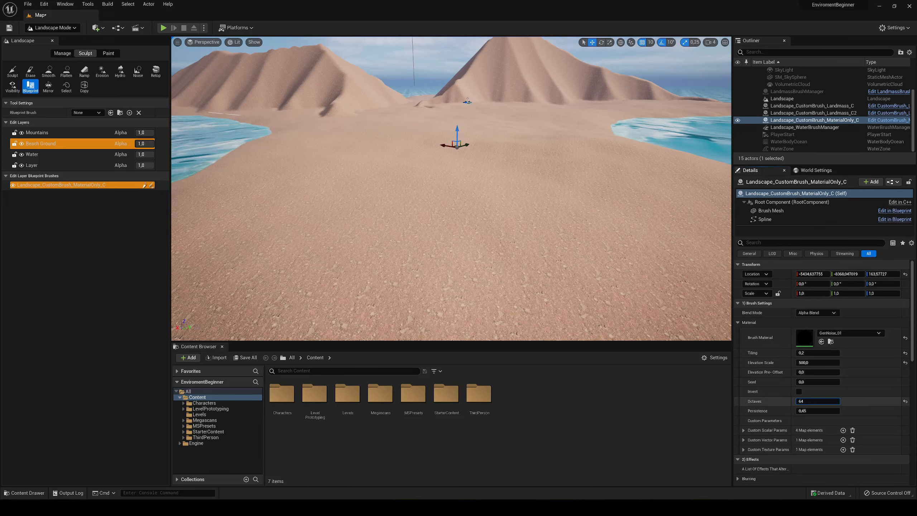
pyautogui.moveTo(817, 402); pyautogui.dragTo(814, 403)
pyautogui.click(812, 403)
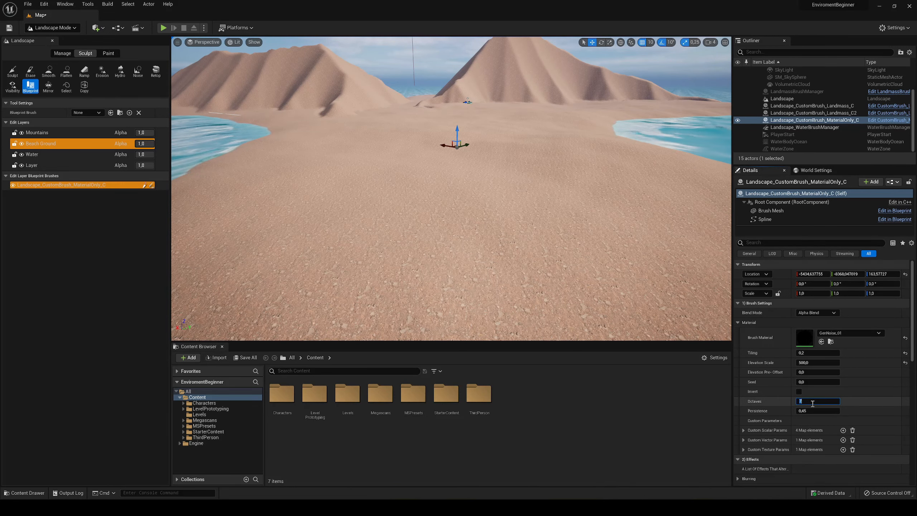
# - Adjust the noise brush to Tiling 0,290667 and Elevation Scale 238,467229, and save the map
pyautogui.moveTo(542, 216); pyautogui.dragTo(563, 220, button='right')
pyautogui.press('s')
pyautogui.moveTo(601, 292); pyautogui.dragTo(541, 284, button='right')
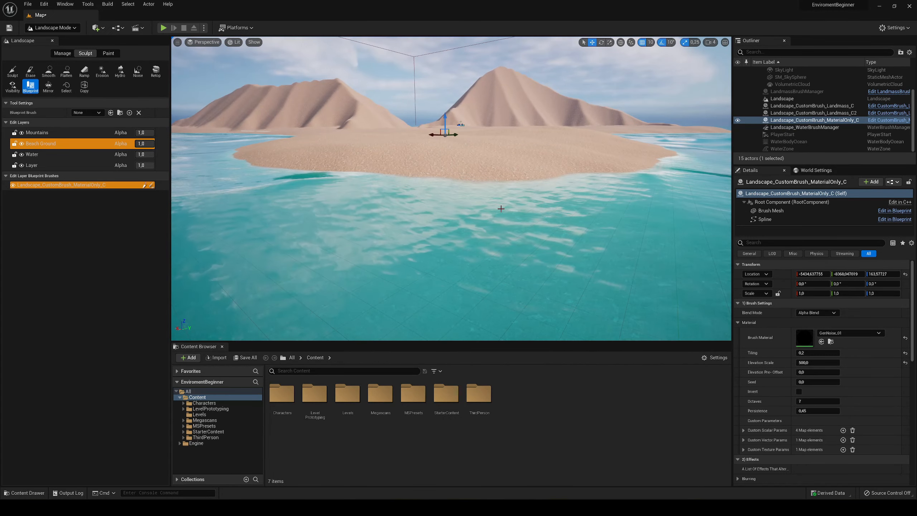
pyautogui.moveTo(817, 362)
pyautogui.mouseDown()
pyautogui.moveTo(784, 363)
pyautogui.moveTo(808, 353)
pyautogui.mouseUp()
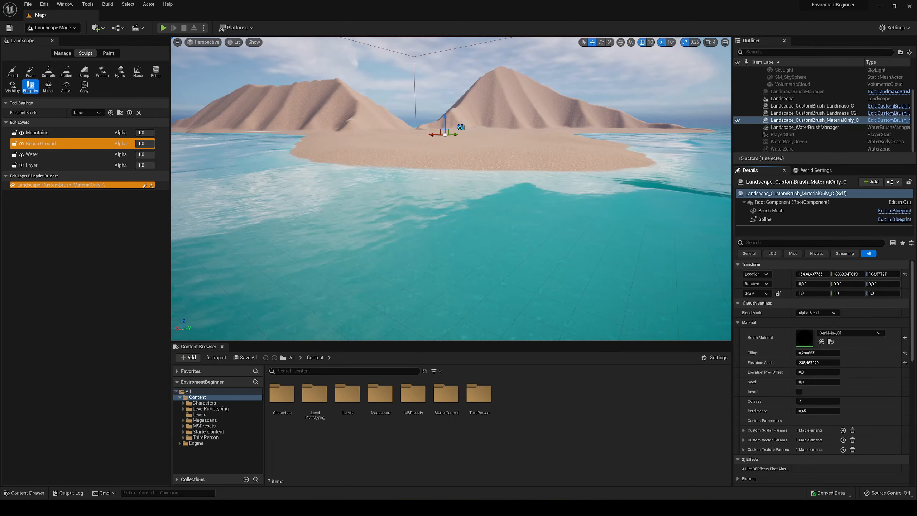
pyautogui.hotkey('ctrl', 's')
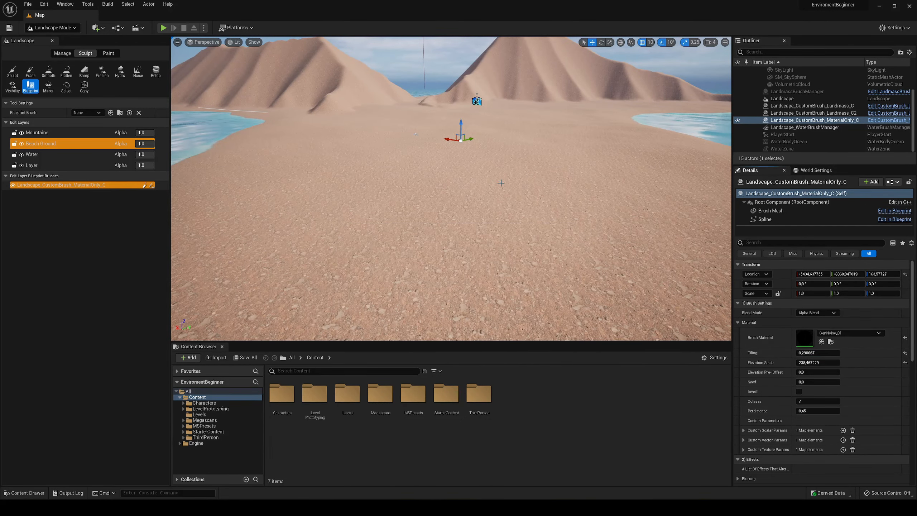
# - Inspect the beach from several angles, briefly play the level, and examine the terrain around the player start
pyautogui.moveTo(500, 182); pyautogui.dragTo(363, 116, button='right')
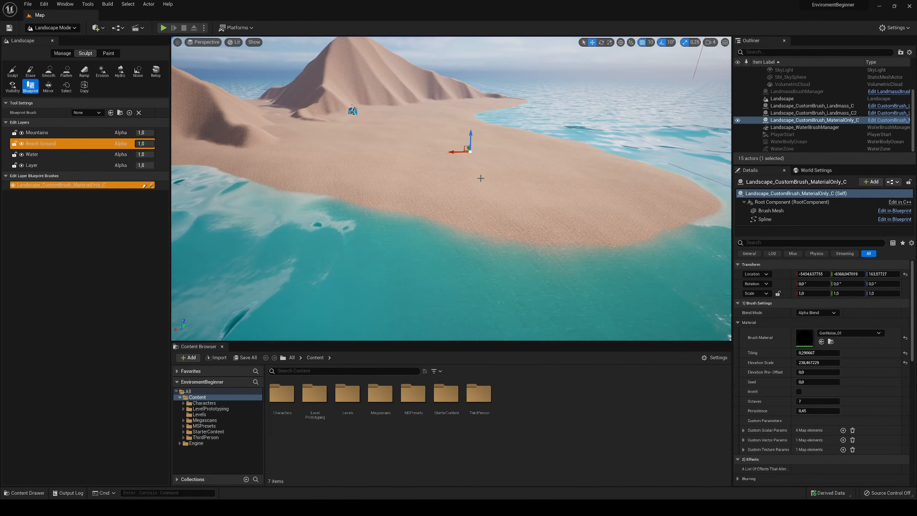
pyautogui.moveTo(481, 178); pyautogui.dragTo(465, 155, button='right')
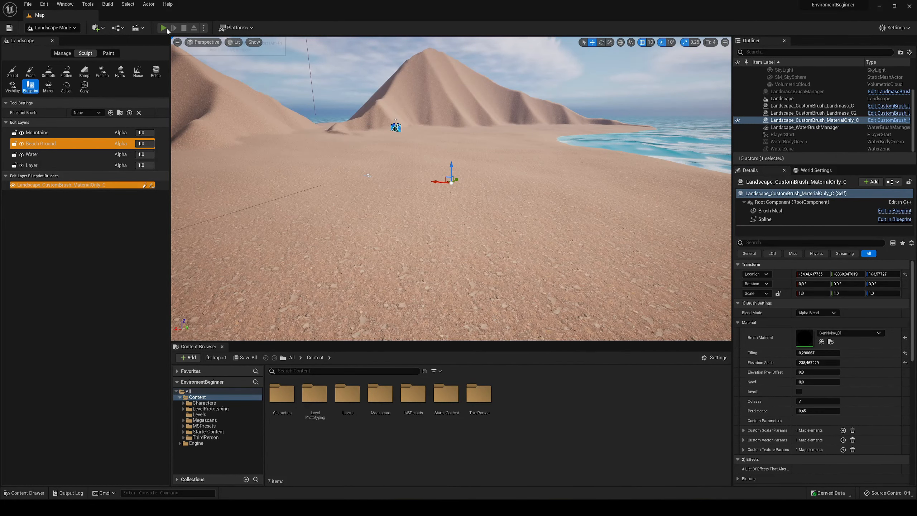
pyautogui.click(163, 28)
pyautogui.press('Escape')
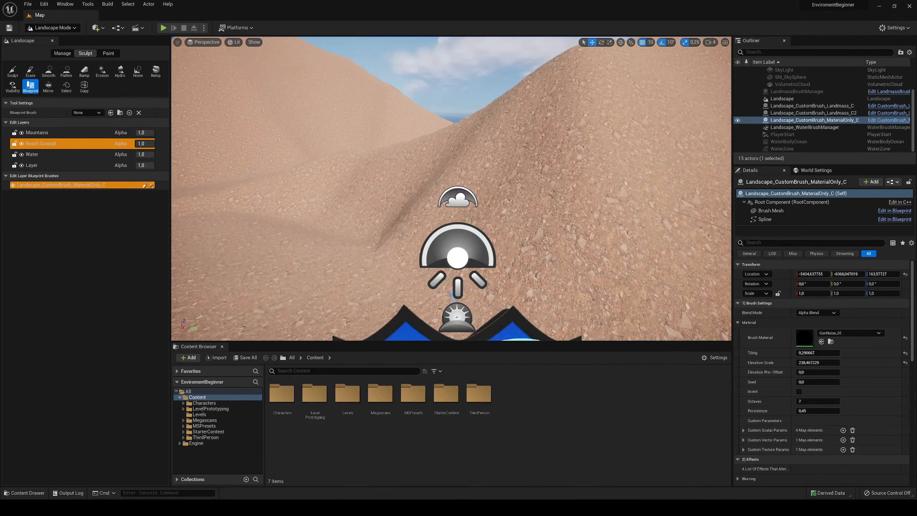
pyautogui.press('s')
pyautogui.moveTo(469, 151)
pyautogui.mouseDown(button='right')
pyautogui.moveTo(465, 196)
pyautogui.moveTo(495, 205)
pyautogui.moveTo(443, 216)
pyautogui.mouseUp(button='right')
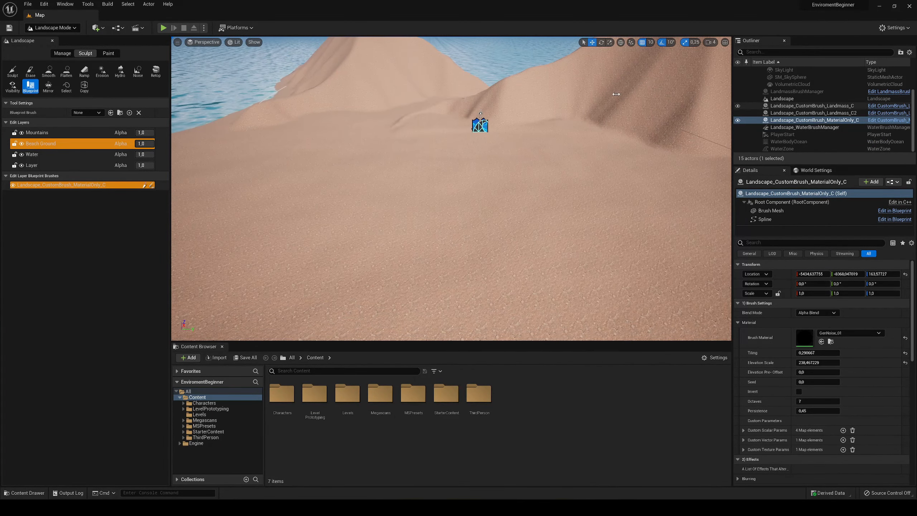
# - Switch from landscape editing to Select mode and select the player start on the beach
pyautogui.press('s')
pyautogui.moveTo(418, 170); pyautogui.dragTo(371, 182, button='right')
pyautogui.press('a')
pyautogui.press('w')
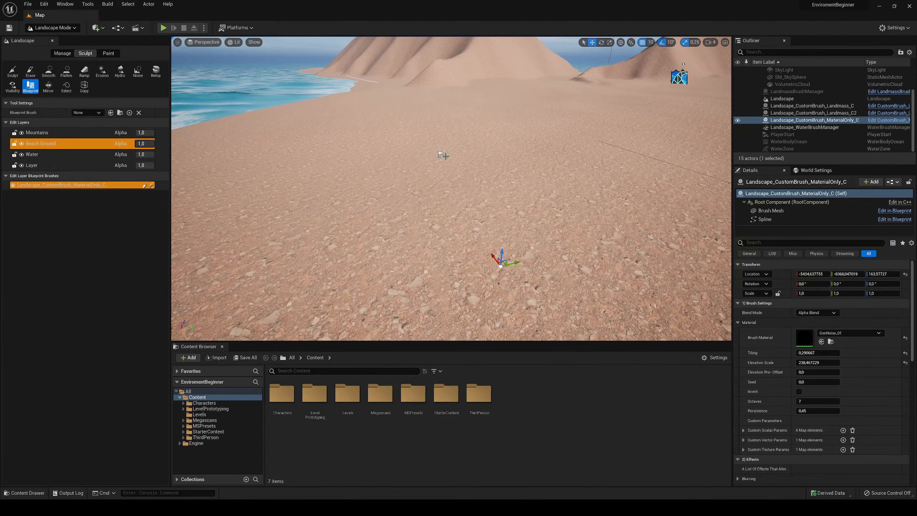
pyautogui.click(51, 28)
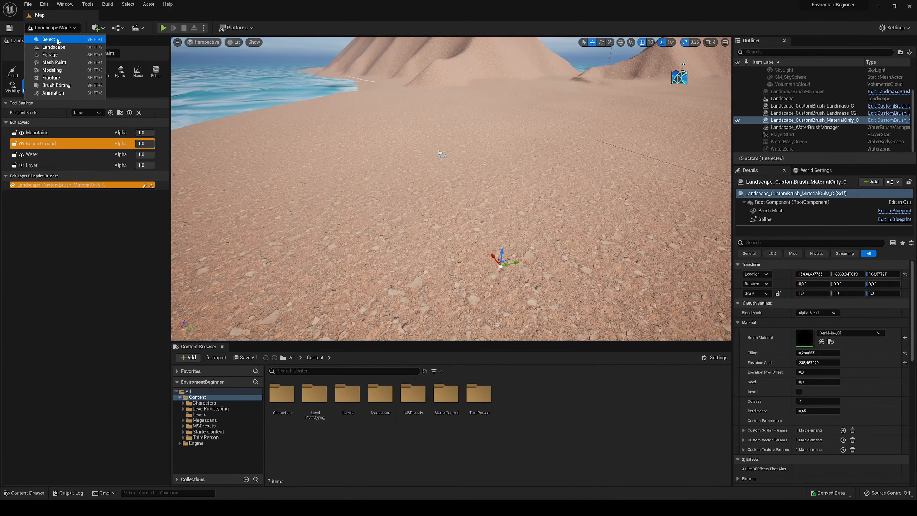
pyautogui.click(44, 39)
pyautogui.click(355, 144)
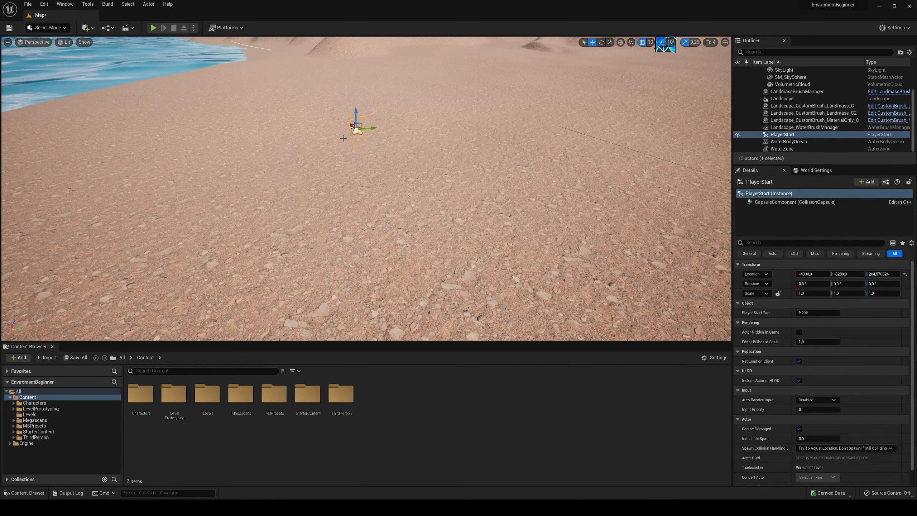
# - Play the level, run and jump with the character across the beach ground, and stop the play session
pyautogui.click(153, 27)
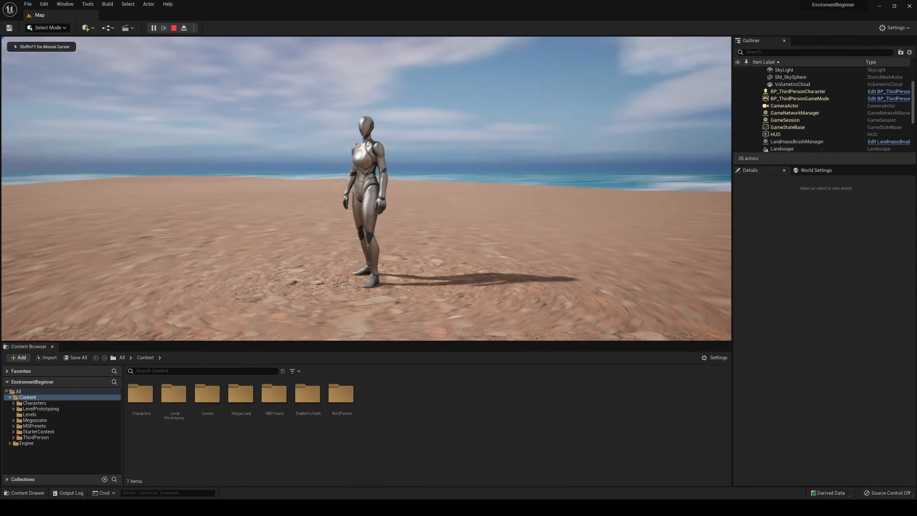
pyautogui.press('a')
pyautogui.press('space')
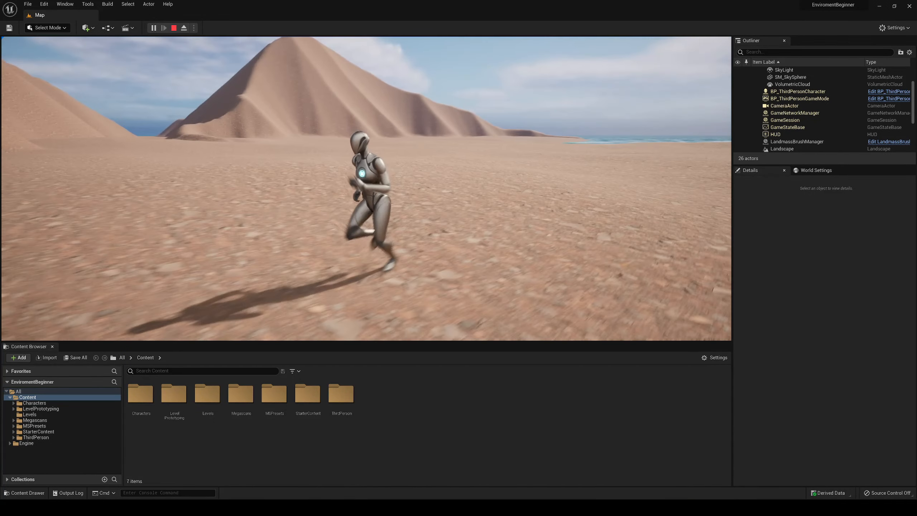
pyautogui.press('w')
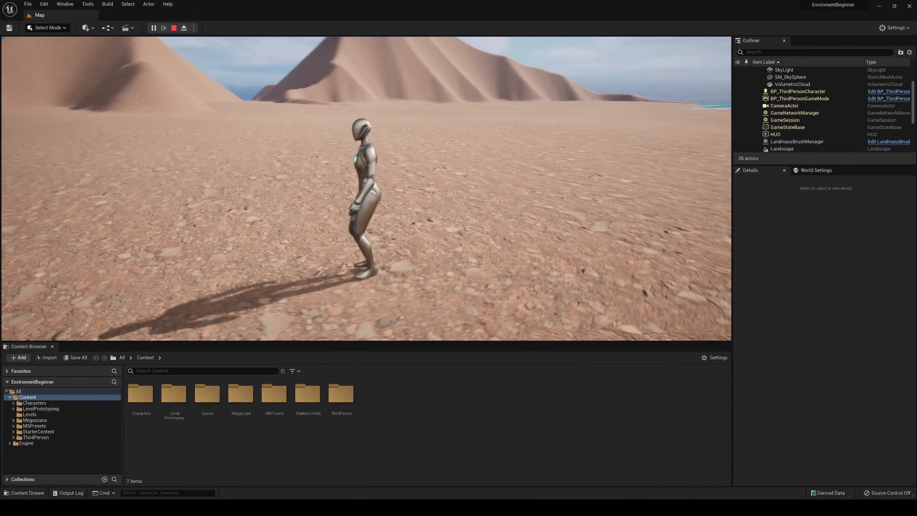
pyautogui.press('Escape')
# - Open the Quarry_Cliff_uchwaffda folder in the Megascans 3D_Assets content
pyautogui.press('s')
pyautogui.moveTo(495, 137); pyautogui.dragTo(435, 148, button='right')
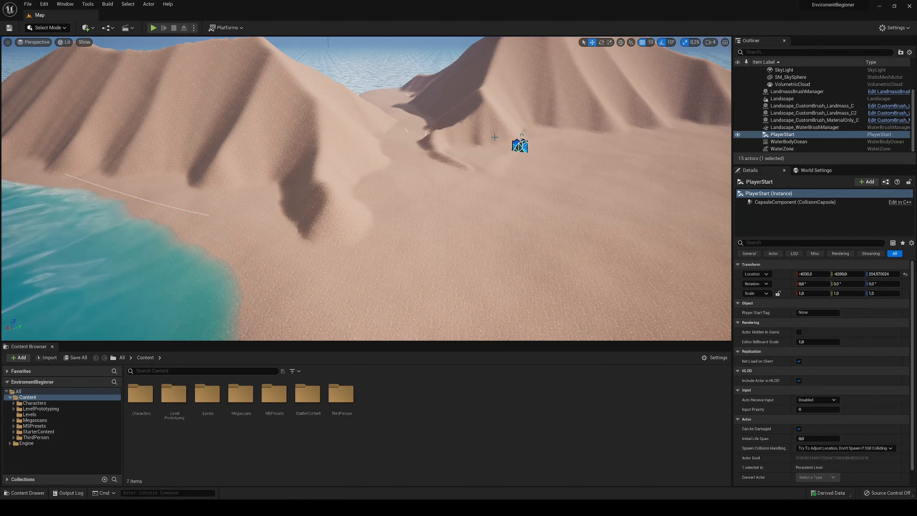
pyautogui.doubleClick(245, 400)
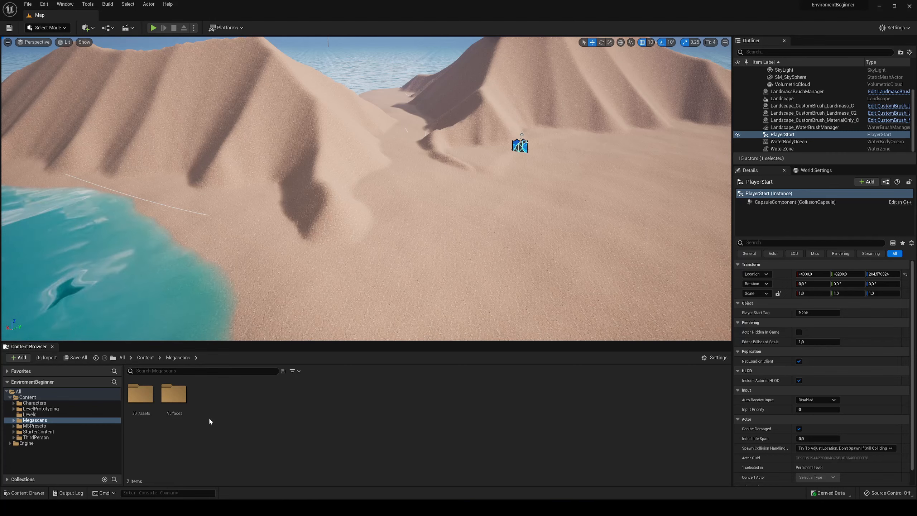
pyautogui.doubleClick(152, 404)
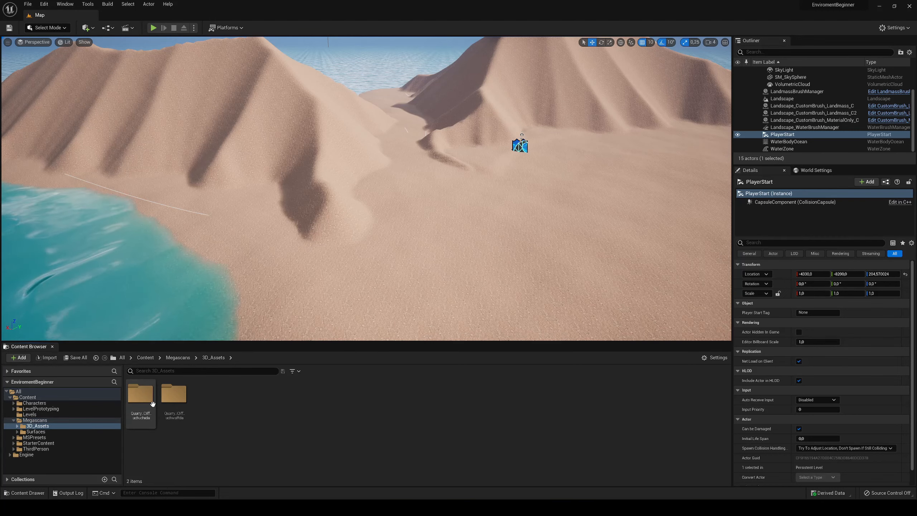
pyautogui.doubleClick(169, 395)
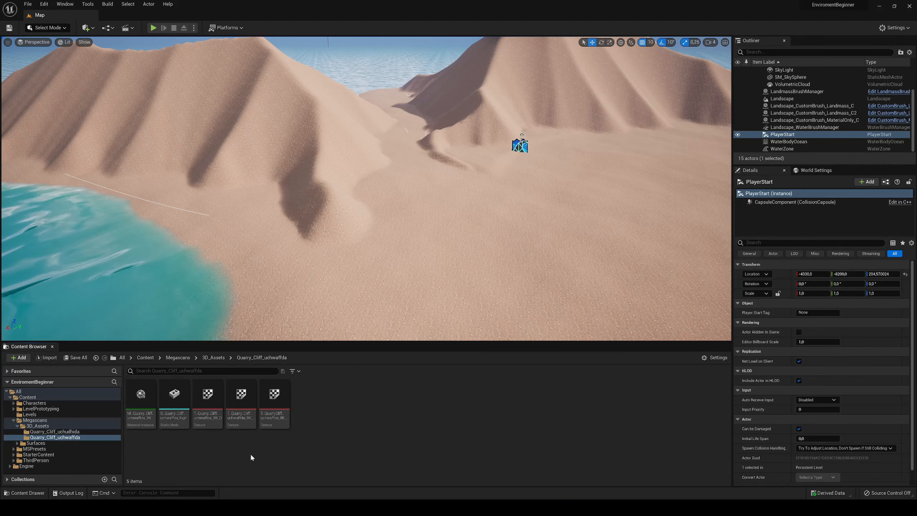
# - Place the S_Quarry_Cliff_uchwaffda_high mesh at the foot of the mountain and rotate it about 140° around Z
pyautogui.press('w')
pyautogui.moveTo(336, 239); pyautogui.dragTo(368, 215, button='right')
pyautogui.moveTo(318, 133); pyautogui.dragTo(363, 128, button='right')
pyautogui.press('w')
pyautogui.moveTo(343, 190); pyautogui.dragTo(353, 186, button='right')
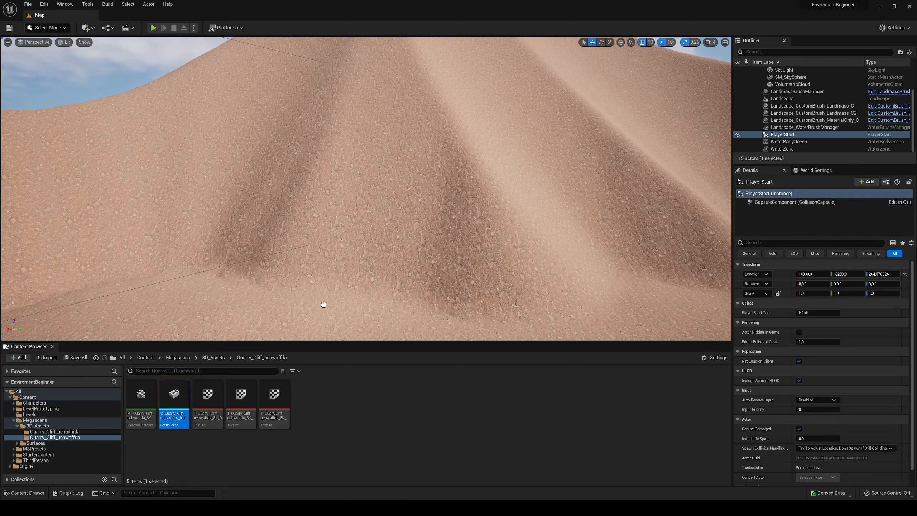
pyautogui.moveTo(323, 305); pyautogui.dragTo(352, 301)
pyautogui.press('e')
pyautogui.press('w')
pyautogui.moveTo(298, 302); pyautogui.dragTo(281, 302, button='right')
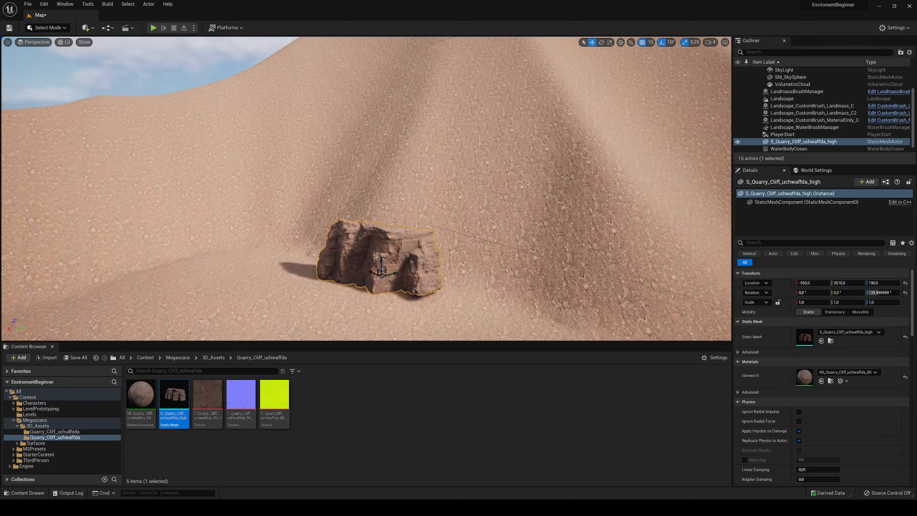
# - Scale the placed quarry cliff uniformly to 2,75
pyautogui.moveTo(380, 297)
pyautogui.mouseDown(button='right')
pyautogui.moveTo(382, 325)
pyautogui.moveTo(380, 303)
pyautogui.moveTo(390, 307)
pyautogui.moveTo(380, 296)
pyautogui.mouseUp(button='right')
pyautogui.press('r')
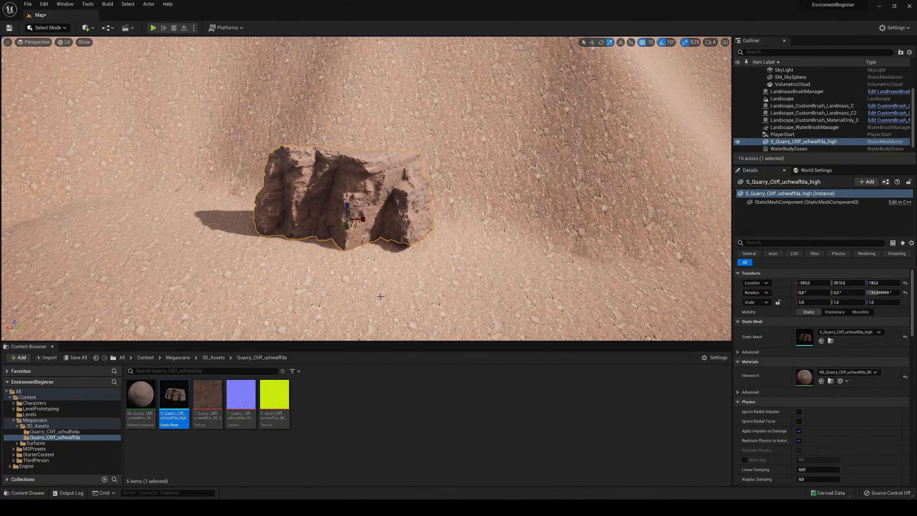
pyautogui.moveTo(349, 220); pyautogui.dragTo(383, 187)
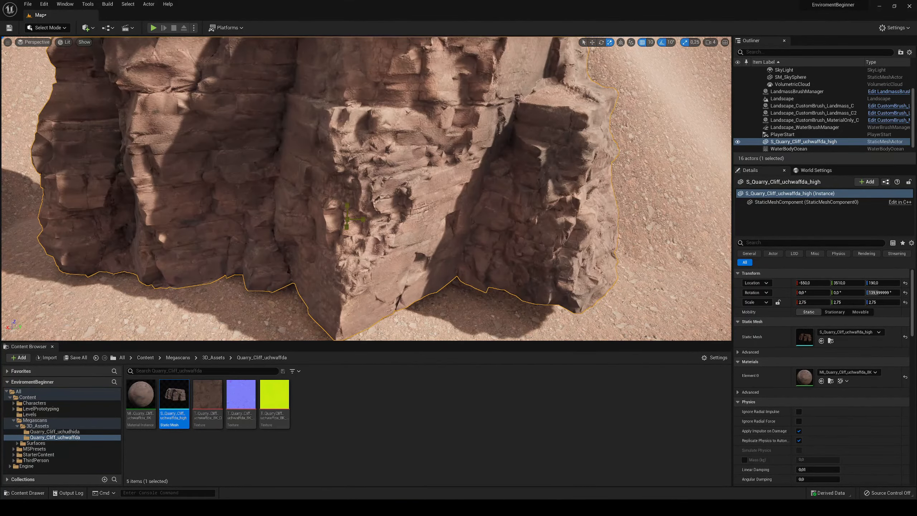
pyautogui.press('s')
pyautogui.moveTo(349, 221); pyautogui.dragTo(249, 355, button='right')
pyautogui.press('w')
# - Open the S_Quarry_Cliff_uchwaffda_high mesh in its editor, examine the model and its Nanite settings, and close the editor
pyautogui.moveTo(173, 406)
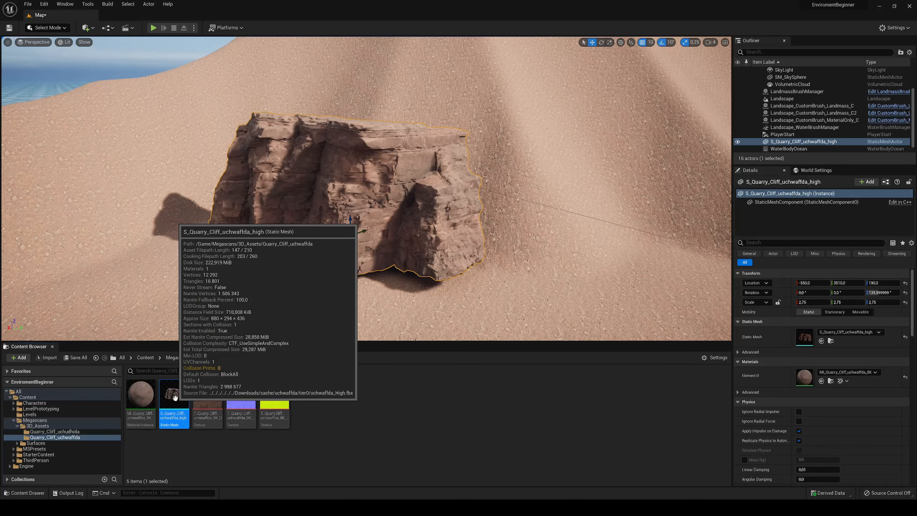
pyautogui.doubleClick(174, 396)
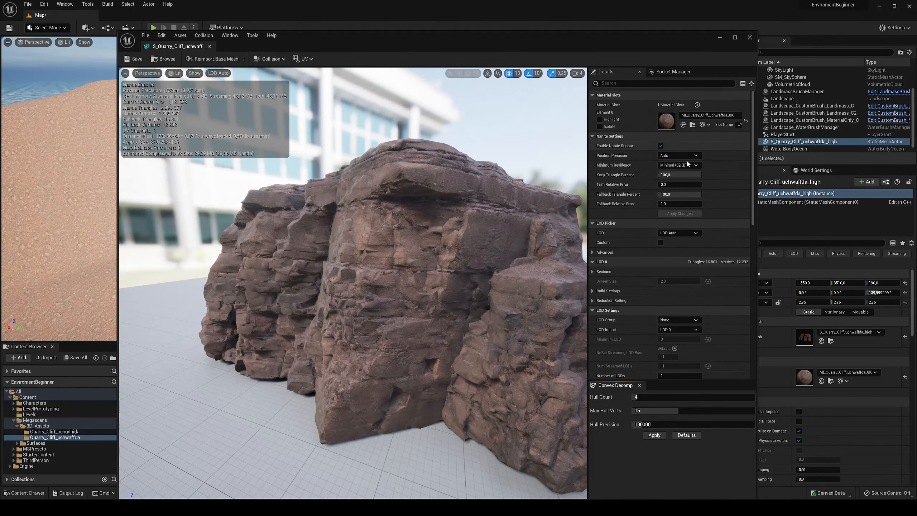
pyautogui.scroll(-5, 433, 316)
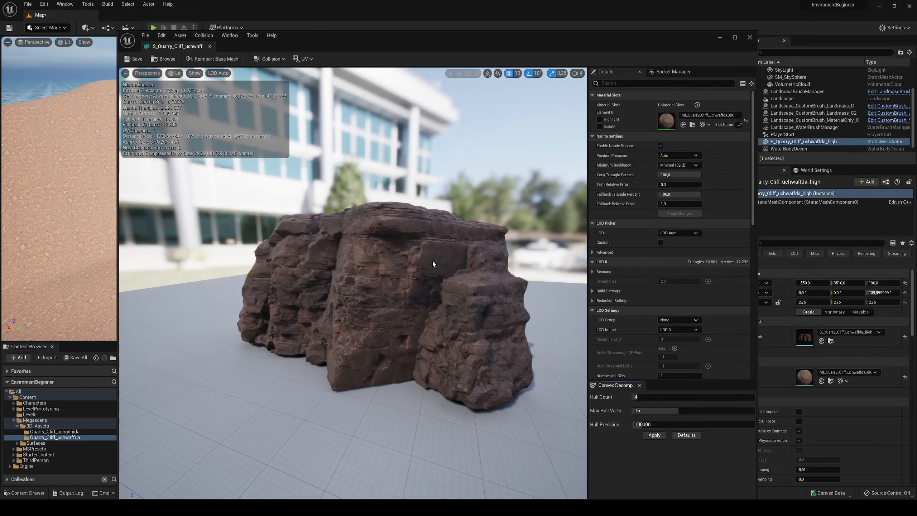
pyautogui.click(749, 37)
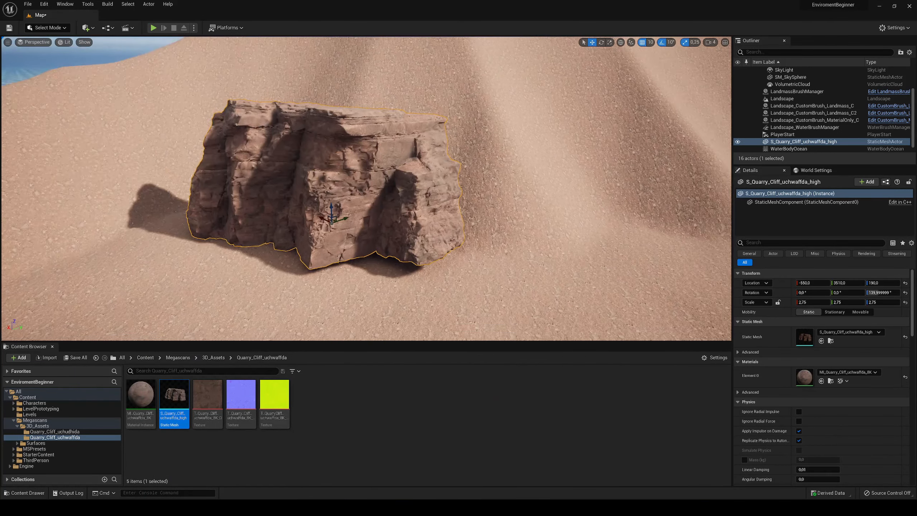
# - Lower the quarry cliff to Z 30 to sink its base into the ground
pyautogui.scroll(3, 376, 230)
pyautogui.moveTo(311, 209); pyautogui.dragTo(321, 226)
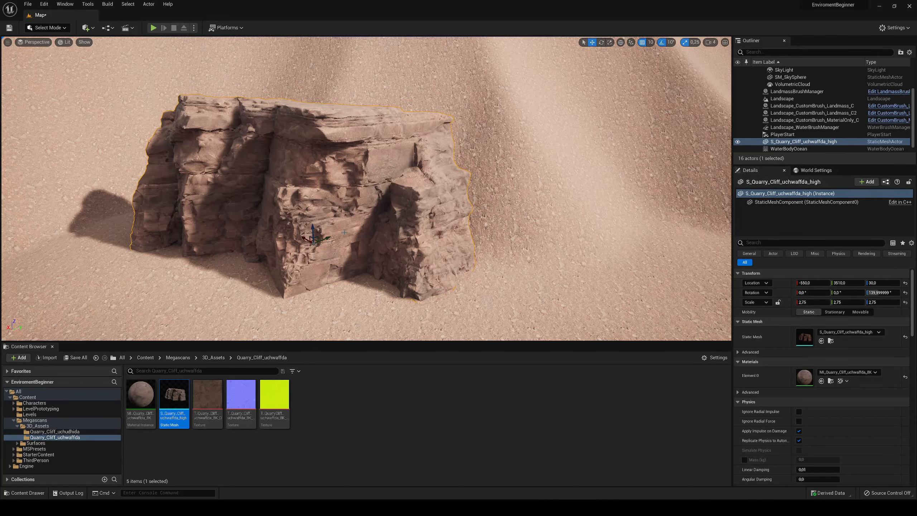
pyautogui.moveTo(342, 232); pyautogui.dragTo(358, 220, button='right')
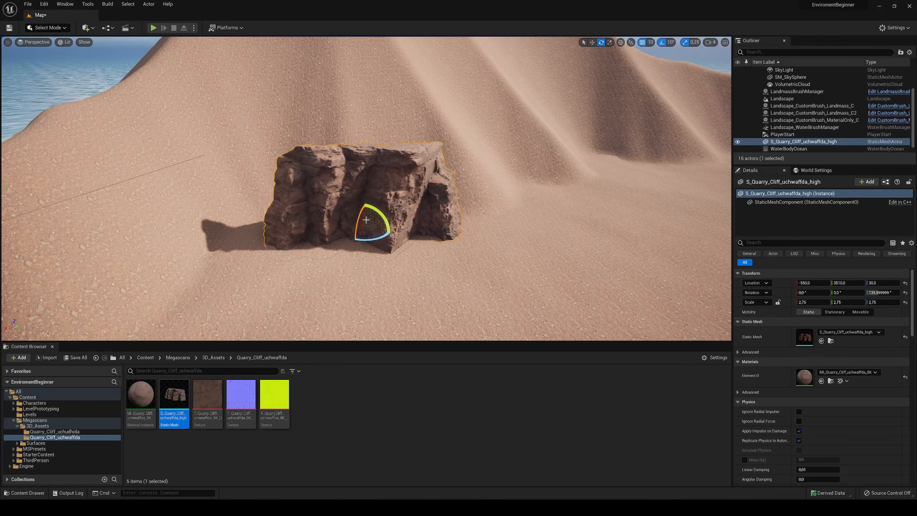
# - Tilt the cliff to about -6,47° on X and 7,64° on Y, and push it into the mountainside
pyautogui.moveTo(383, 214); pyautogui.dragTo(381, 212)
pyautogui.moveTo(356, 180); pyautogui.dragTo(394, 182, button='right')
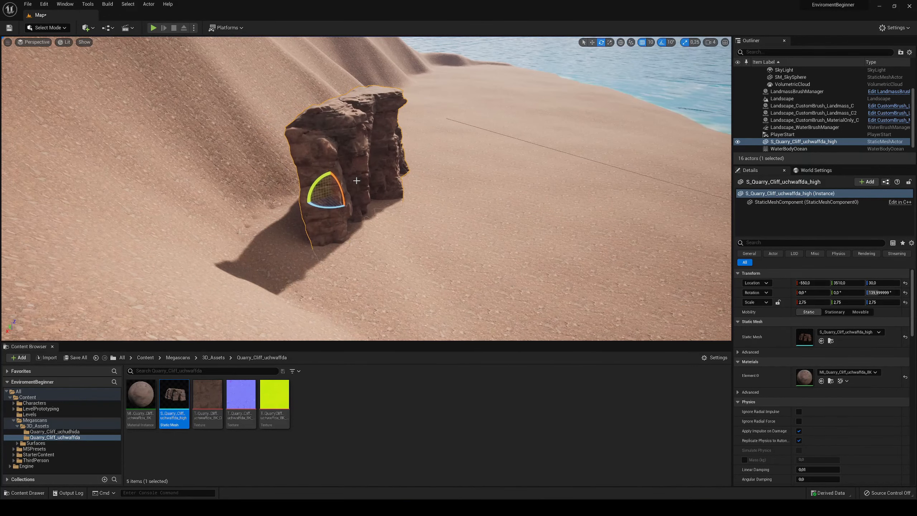
pyautogui.moveTo(325, 181); pyautogui.dragTo(212, 206)
pyautogui.press('w')
pyautogui.press('d')
pyautogui.moveTo(213, 206); pyautogui.dragTo(137, 204, button='right')
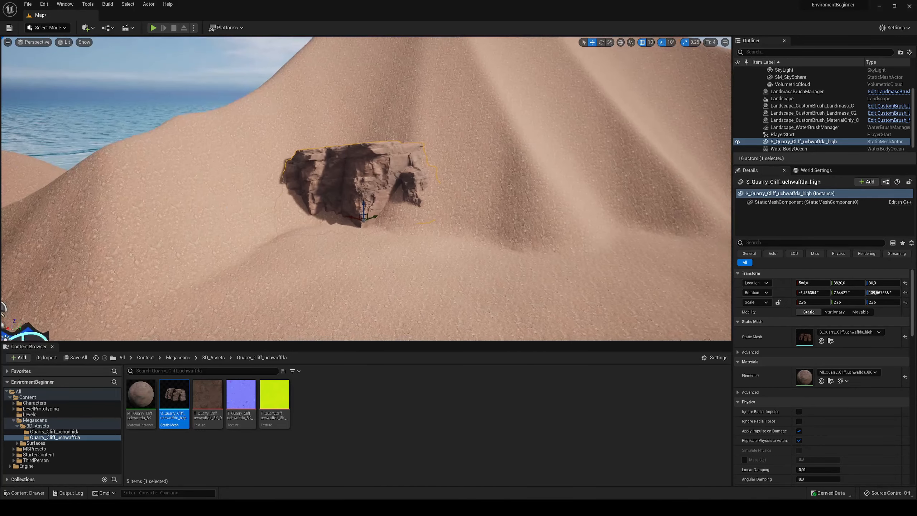
# - Duplicate the quarry cliff and place the copy beside the first one along the mountain's foot
pyautogui.hotkey('ctrl', 'd')
pyautogui.moveTo(351, 216); pyautogui.dragTo(480, 236)
pyautogui.press('e')
pyautogui.press('w')
pyautogui.moveTo(480, 236); pyautogui.dragTo(534, 235, button='right')
# - Duplicate the cliff again, extend the row along the mountain's foot with it, and rotate this third cliff around Z
pyautogui.hotkey('ctrl', 'd')
pyautogui.moveTo(285, 218); pyautogui.dragTo(440, 219)
pyautogui.press('w')
pyautogui.press('d')
pyautogui.moveTo(440, 219); pyautogui.dragTo(466, 219, button='right')
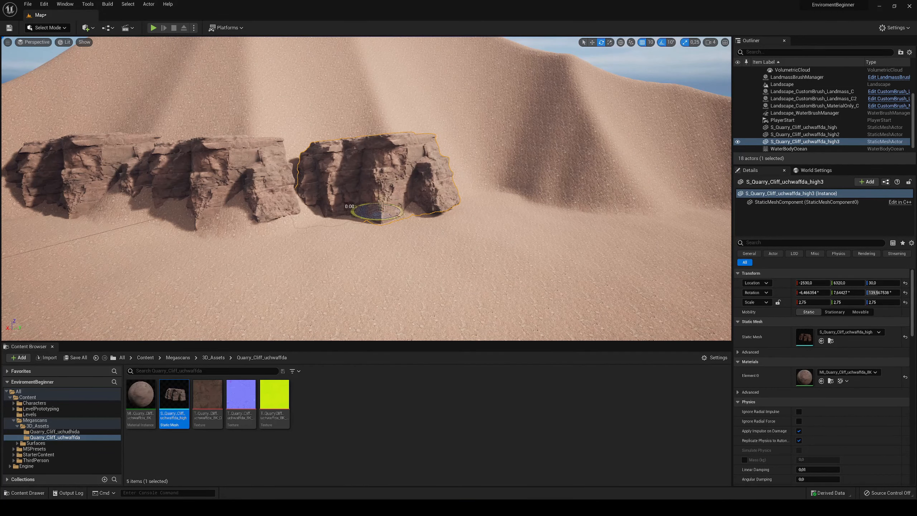
pyautogui.moveTo(380, 219); pyautogui.dragTo(480, 226)
pyautogui.press('e')
pyautogui.press('w')
pyautogui.press('d')
pyautogui.moveTo(479, 227)
pyautogui.mouseDown(button='right')
pyautogui.moveTo(435, 227)
pyautogui.moveTo(481, 227)
pyautogui.mouseUp(button='right')
# - Add a fourth cliff copy at X -3820, Y 8240, Z -110, leaving a gap after the third one
pyautogui.press('d')
pyautogui.moveTo(346, 224); pyautogui.dragTo(532, 231)
pyautogui.press('s')
pyautogui.moveTo(532, 231); pyautogui.dragTo(566, 234, button='right')
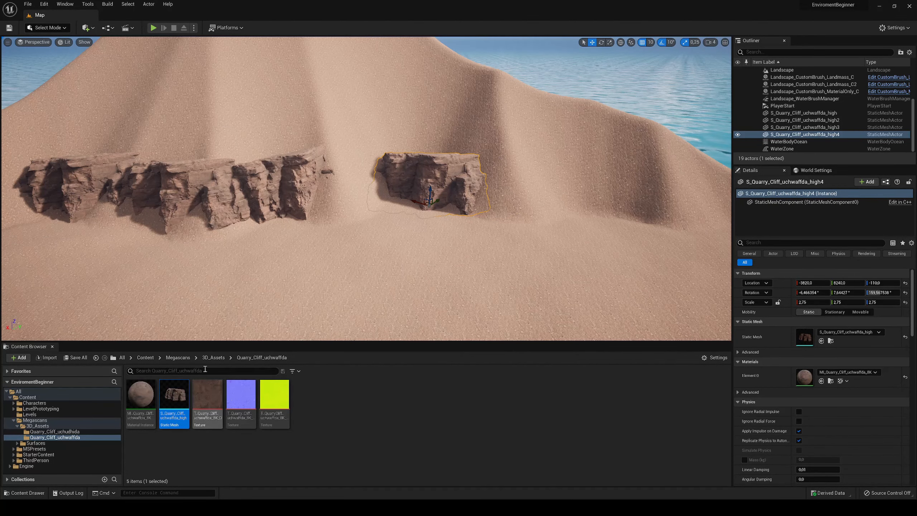
# - Place the S_Quarry_Cliff_uchudhida_high mesh in the gap between the third and fourth cliffs, scaled to 6,5 and rotated to follow the row
pyautogui.click(214, 358)
pyautogui.doubleClick(141, 393)
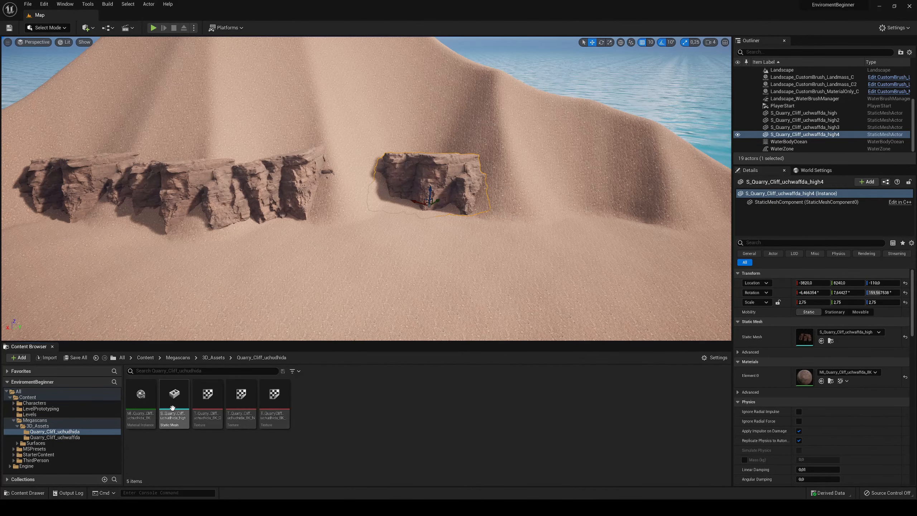
pyautogui.moveTo(359, 214); pyautogui.dragTo(379, 219)
pyautogui.press('r')
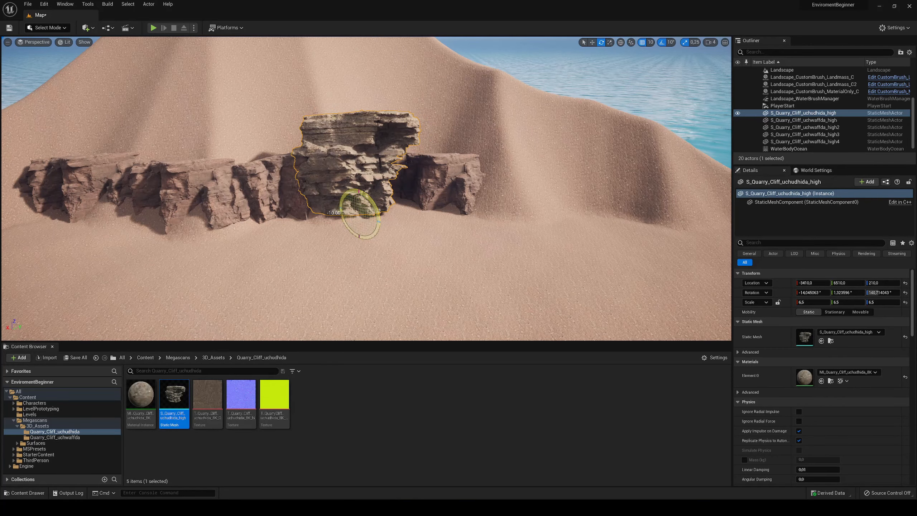
# - Switch the transform gizmo to local space and push the pale layered cliff back into the mountainside
pyautogui.press('w')
pyautogui.press('w')
pyautogui.moveTo(368, 208); pyautogui.dragTo(448, 168, button='right')
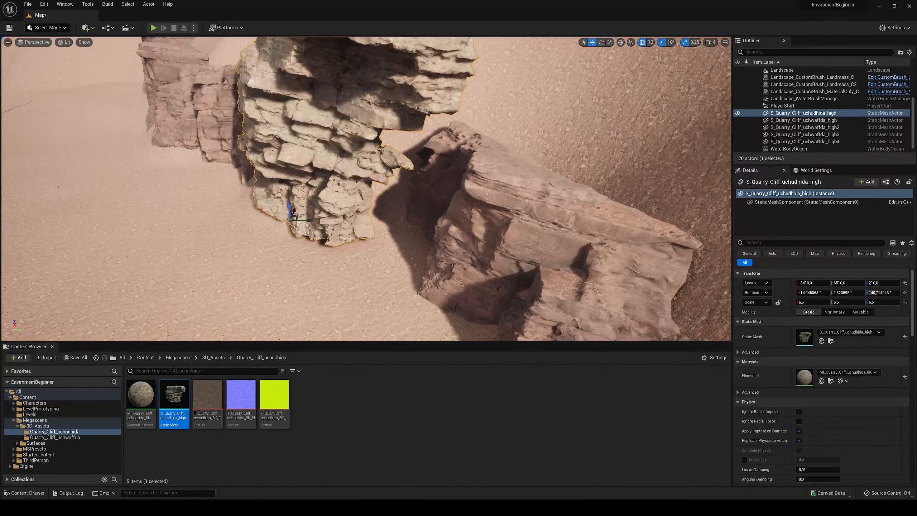
pyautogui.click(621, 43)
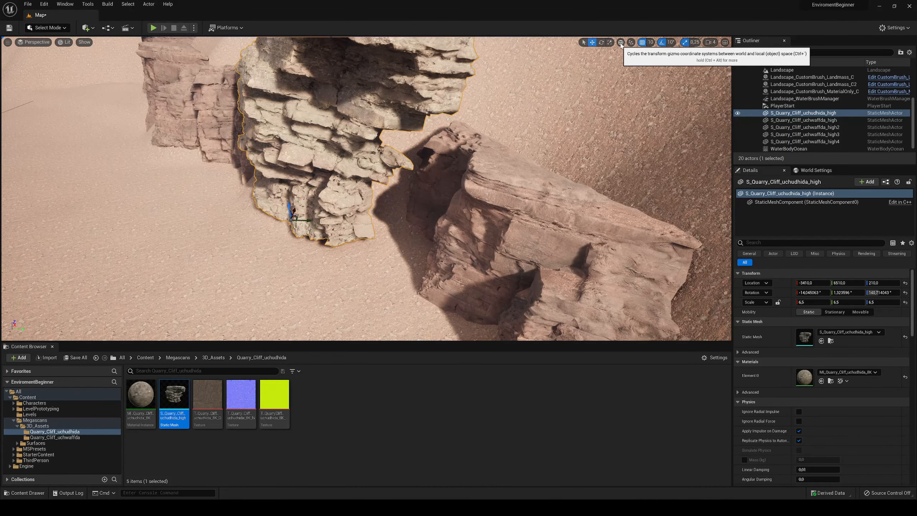
pyautogui.click(621, 43)
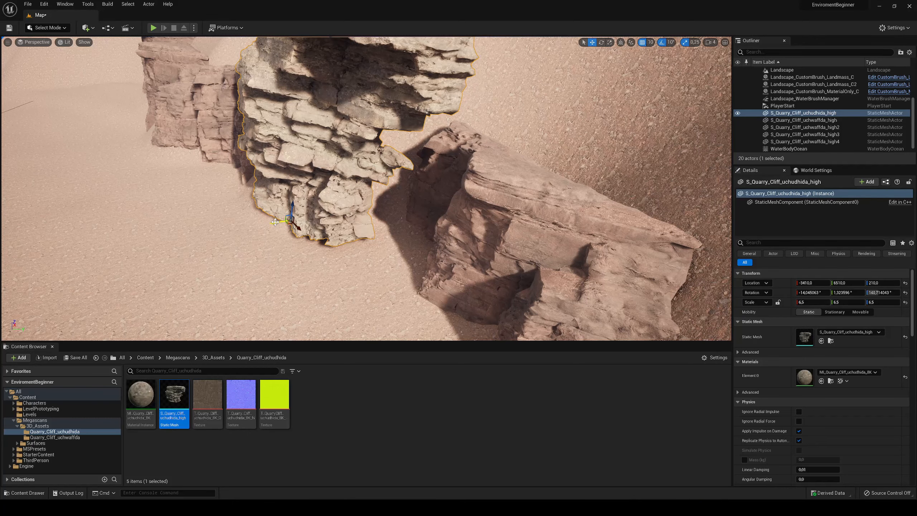
pyautogui.moveTo(275, 221); pyautogui.dragTo(316, 220)
pyautogui.moveTo(315, 221); pyautogui.dragTo(383, 192, button='right')
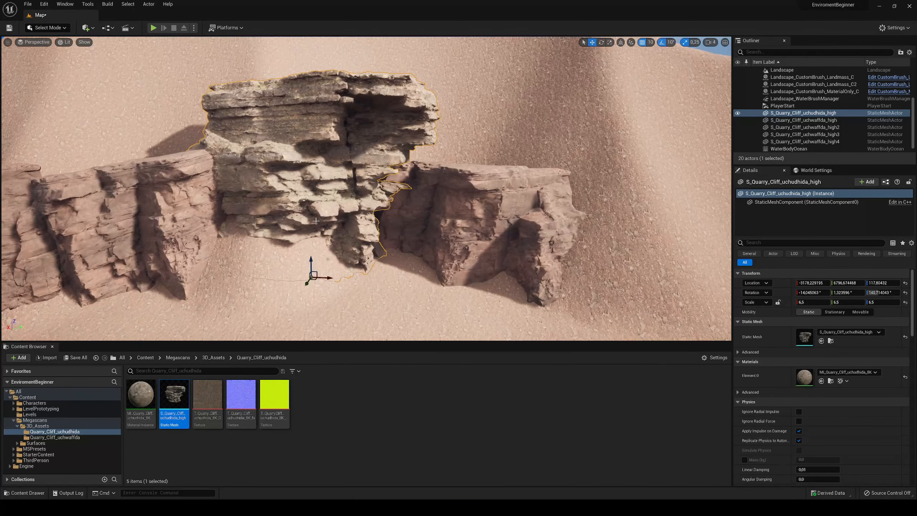
# - Tilt the pale layered cliff to about -34° on X and lower it into the gap between its neighbours
pyautogui.moveTo(306, 261); pyautogui.dragTo(312, 251)
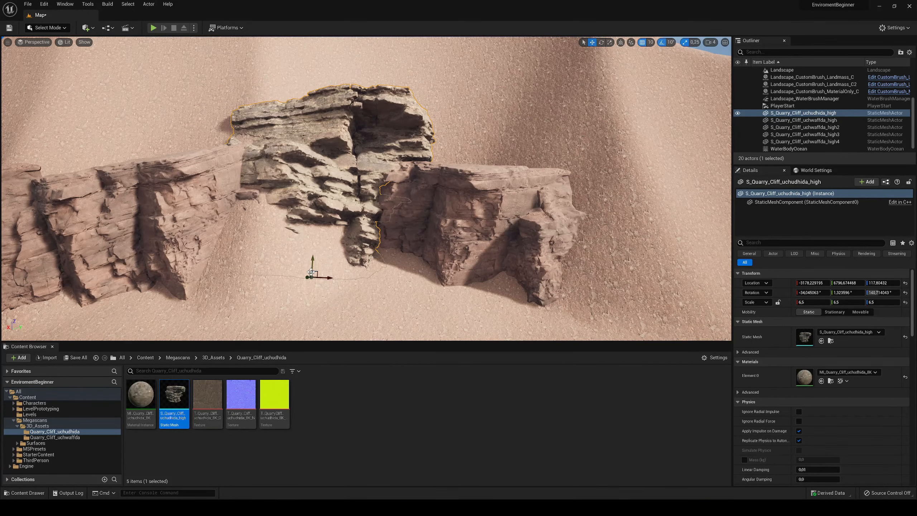
pyautogui.moveTo(310, 279); pyautogui.dragTo(278, 252, button='right')
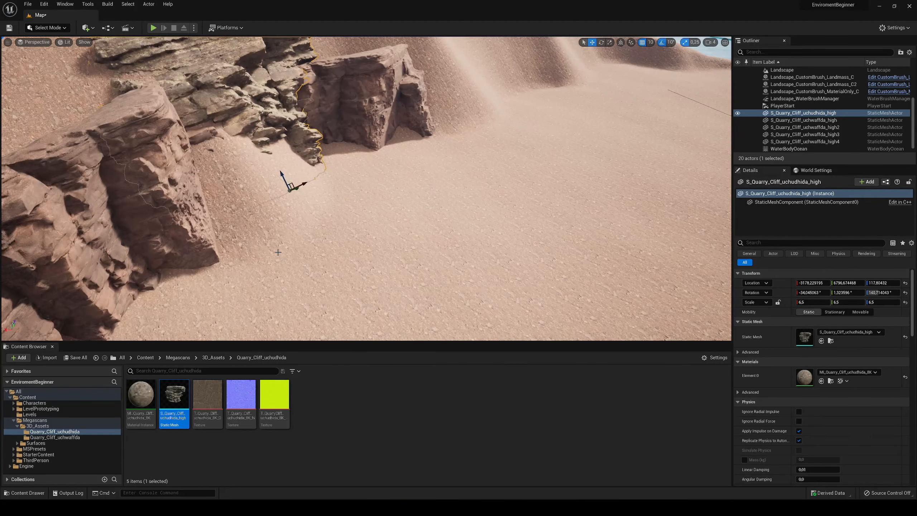
pyautogui.moveTo(296, 188); pyautogui.dragTo(331, 240)
pyautogui.moveTo(331, 240); pyautogui.dragTo(315, 223, button='right')
pyautogui.moveTo(240, 229); pyautogui.dragTo(260, 234)
pyautogui.moveTo(260, 231); pyautogui.dragTo(258, 212, button='right')
# - Select the third quarry cliff and examine the whole cliff row against the mountains
pyautogui.click(294, 191)
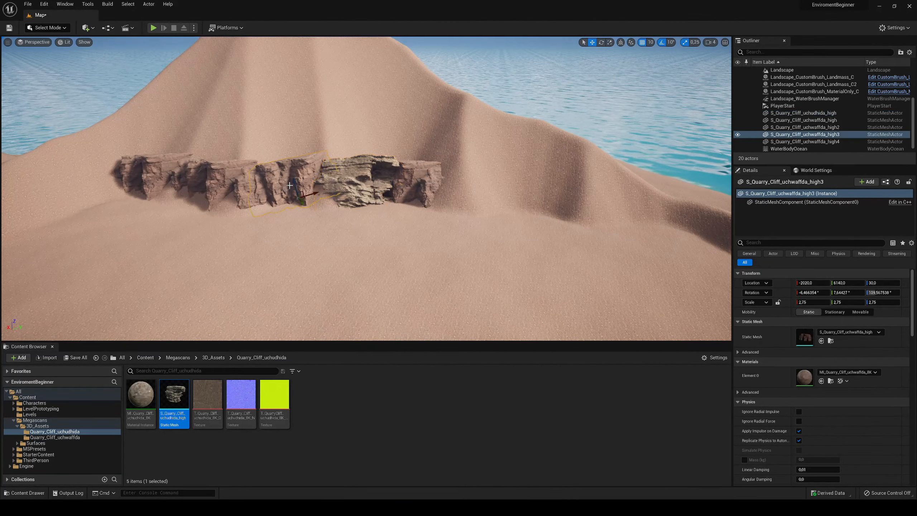
pyautogui.moveTo(332, 207); pyautogui.dragTo(317, 197, button='right')
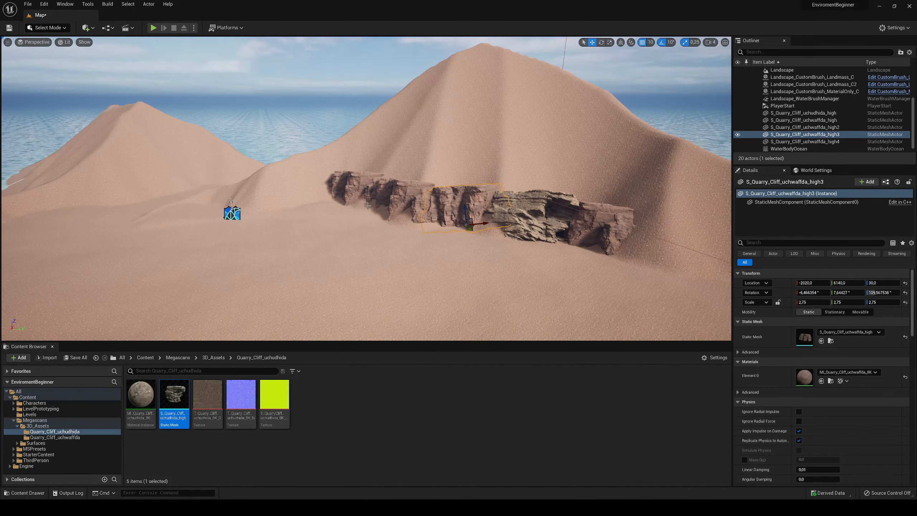
pyautogui.moveTo(432, 187); pyautogui.dragTo(457, 183, button='right')
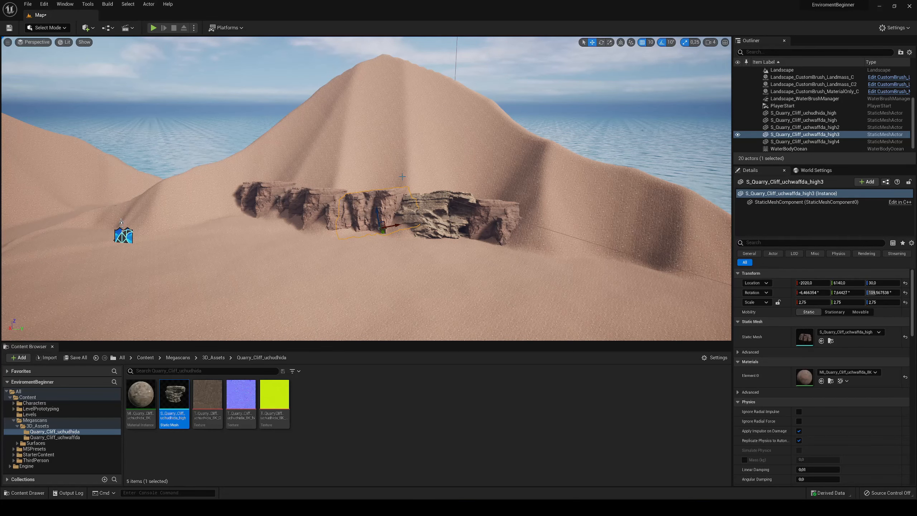
# - Examine how the pale layered cliff and the end quarry cliff blend with the rest of the row
pyautogui.scroll(8, 402, 176)
pyautogui.click(497, 220)
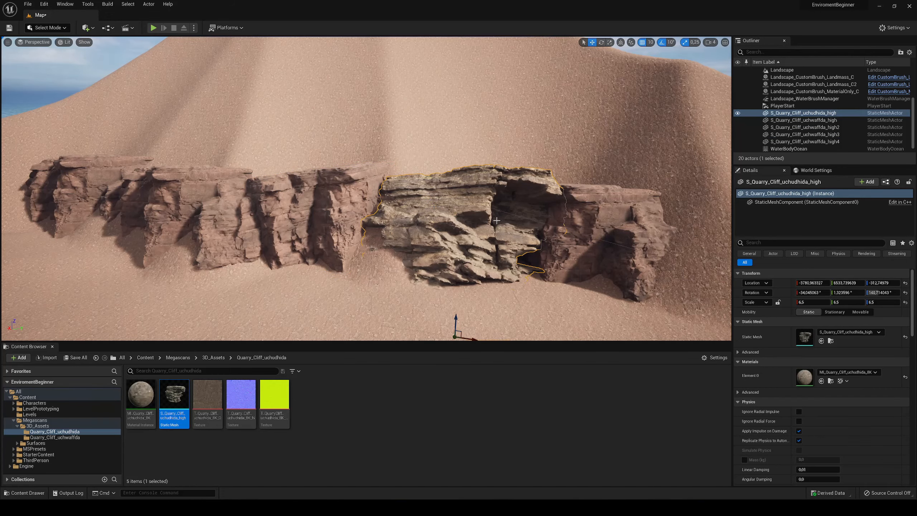
pyautogui.click(585, 224)
pyautogui.moveTo(456, 212)
pyautogui.mouseDown(button='right')
pyautogui.moveTo(534, 246)
pyautogui.moveTo(456, 212)
pyautogui.mouseUp(button='right')
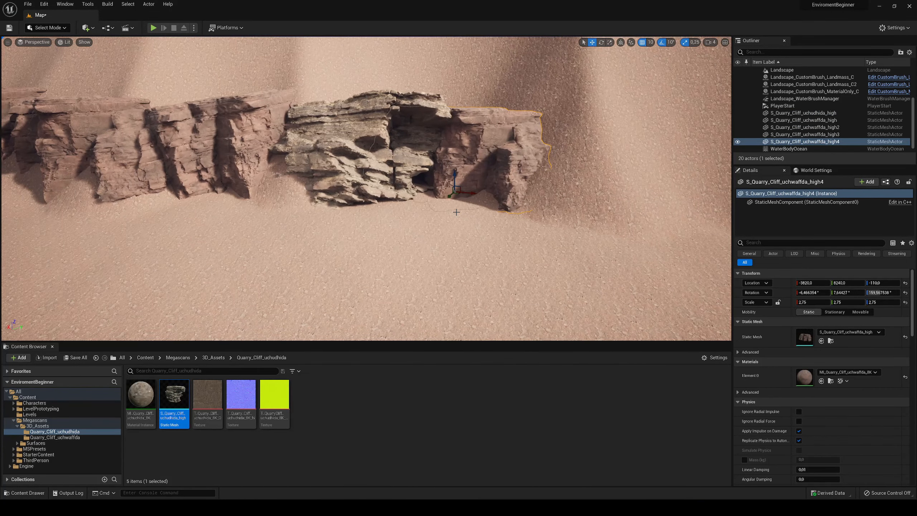
pyautogui.press('s')
pyautogui.moveTo(556, 159); pyautogui.dragTo(484, 146, button='right')
pyautogui.click(563, 167)
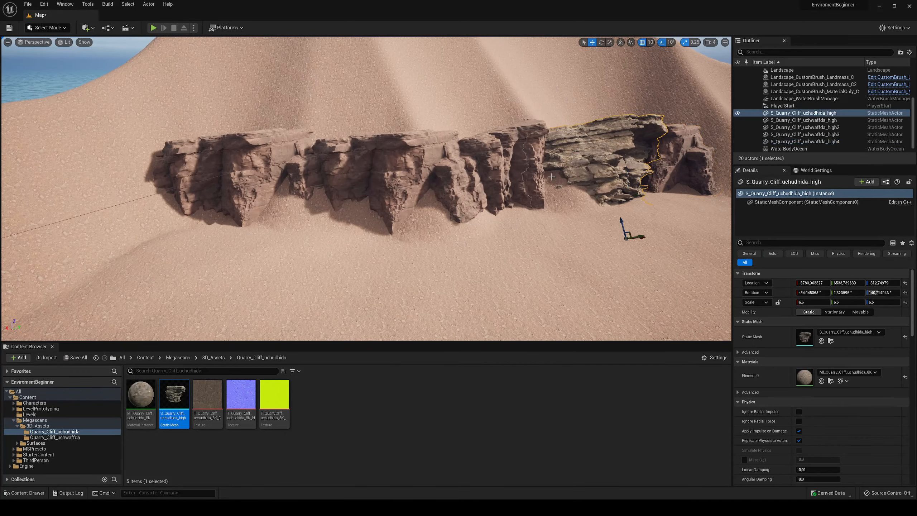
pyautogui.press('d')
pyautogui.moveTo(551, 177)
pyautogui.mouseDown(button='right')
pyautogui.moveTo(607, 195)
pyautogui.moveTo(551, 177)
pyautogui.mouseUp(button='right')
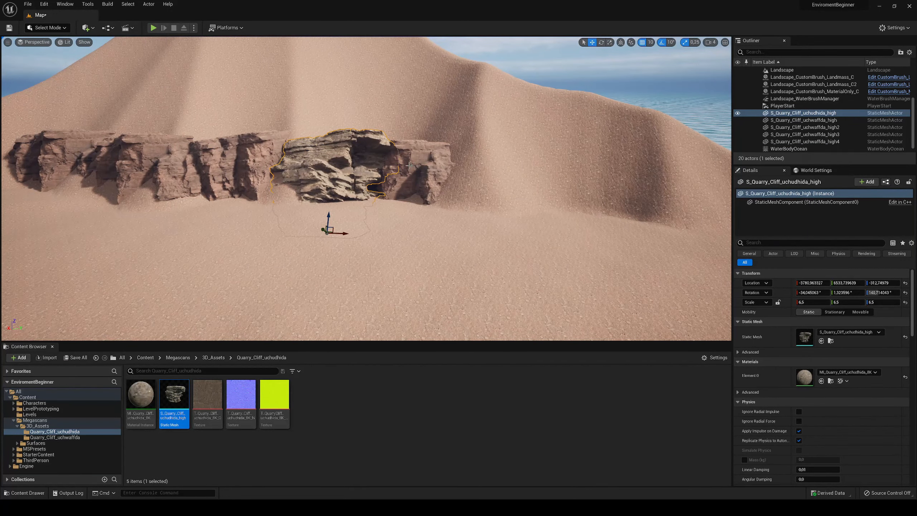
# - Duplicate the end quarry cliff, extend the row with the copy and rotate it to about -8.7° on X and 5° on Y
pyautogui.click(425, 168)
pyautogui.moveTo(426, 168); pyautogui.dragTo(412, 180, button='right')
pyautogui.press('e')
pyautogui.keyDown('alt'); pyautogui.moveTo(431, 210); pyautogui.dragTo(519, 218); pyautogui.keyUp('alt')
pyautogui.moveTo(525, 217); pyautogui.dragTo(522, 242)
pyautogui.press('e')
pyautogui.press('w')
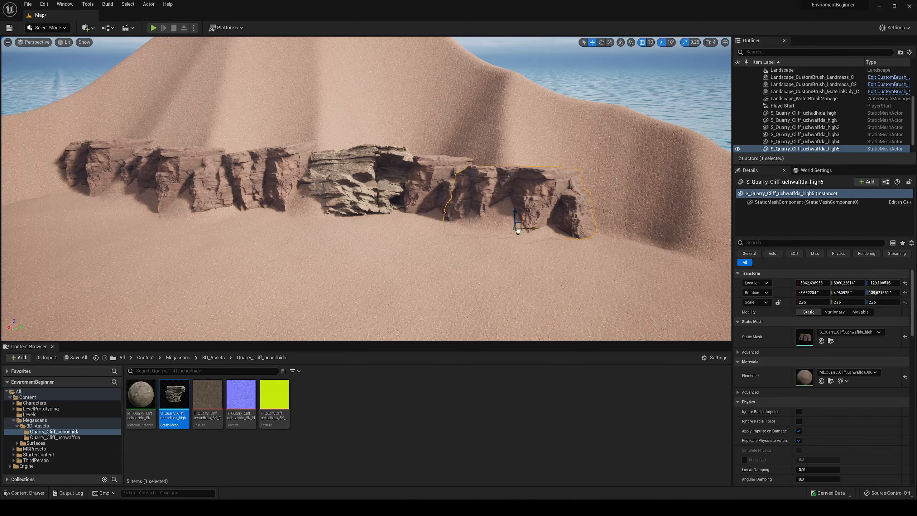
# - Inspect the extended cliff row and the bare mountain slope above it from several distances
pyautogui.moveTo(522, 243); pyautogui.dragTo(429, 194, button='right')
pyautogui.press('s')
pyautogui.press('w')
pyautogui.press('s')
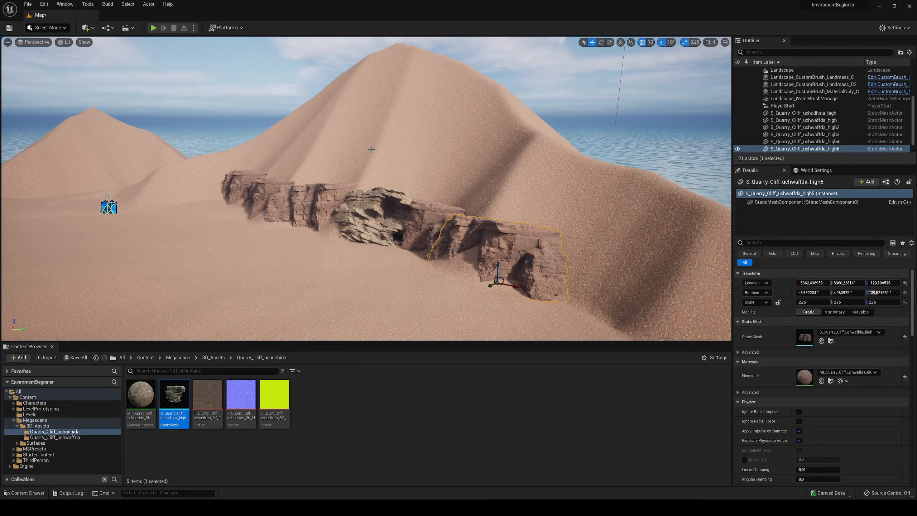
pyautogui.press('w')
pyautogui.moveTo(508, 198)
pyautogui.mouseDown(button='right')
pyautogui.moveTo(496, 195)
pyautogui.moveTo(513, 204)
pyautogui.mouseUp(button='right')
pyautogui.moveTo(345, 130); pyautogui.dragTo(352, 129, button='right')
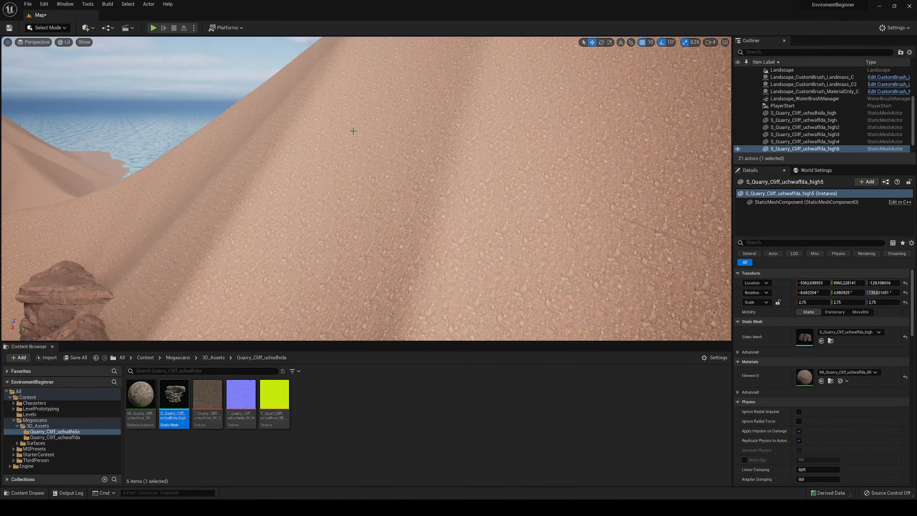
pyautogui.moveTo(359, 190); pyautogui.dragTo(351, 210, button='right')
pyautogui.press('s')
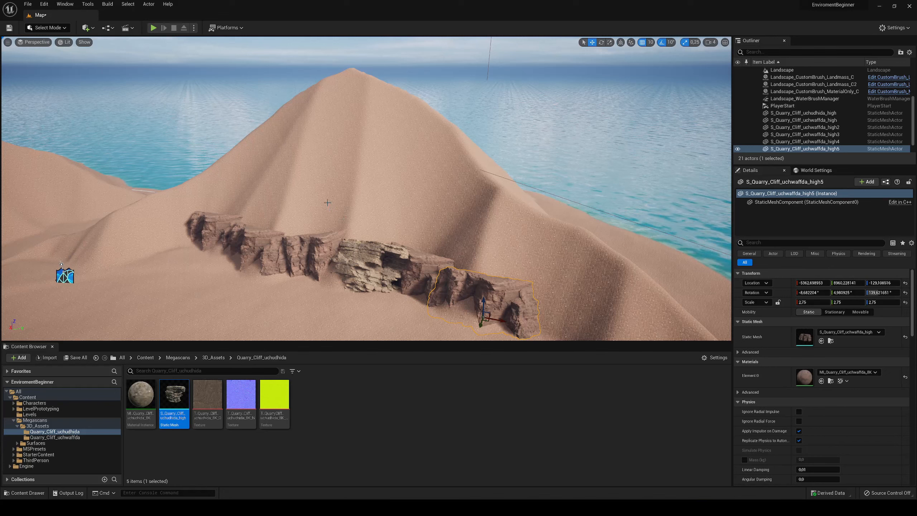
# - Switch to Quixel Bridge and browse to the Rock category of the Surfaces library
pyautogui.click(44, 3)
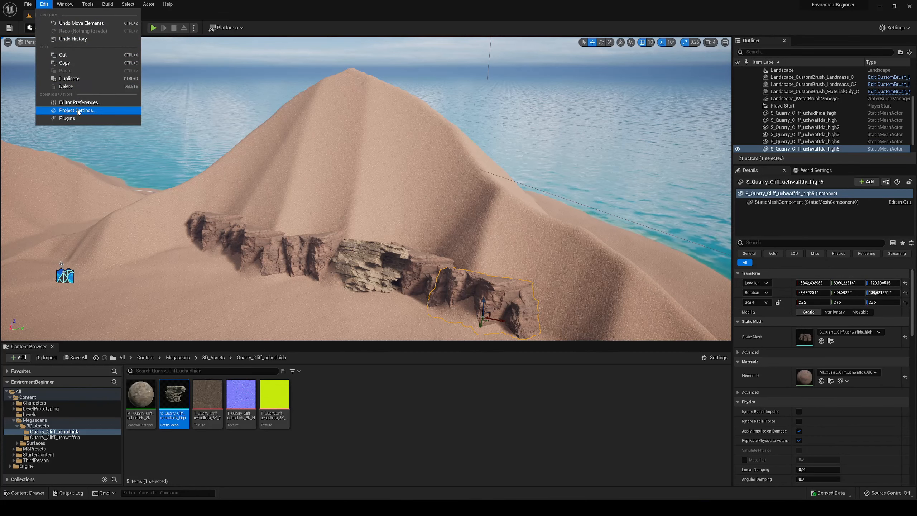
pyautogui.moveTo(65, 4)
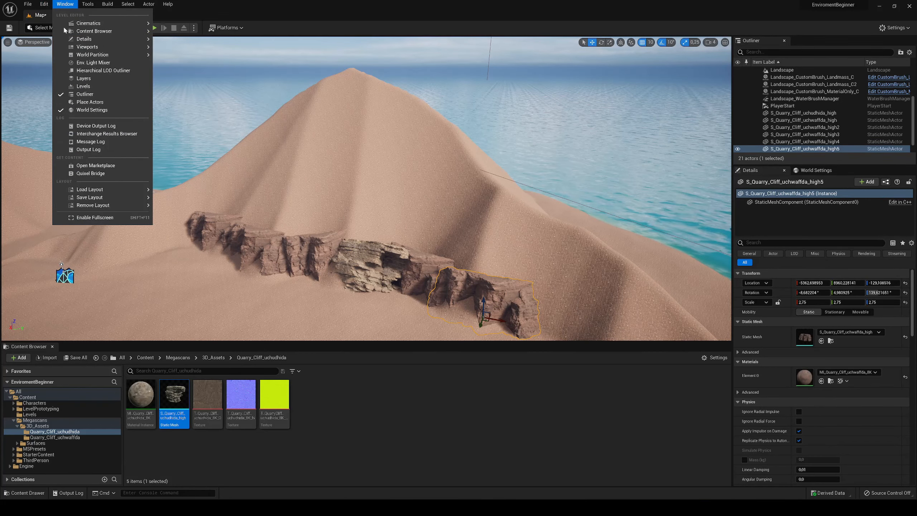
pyautogui.click(76, 174)
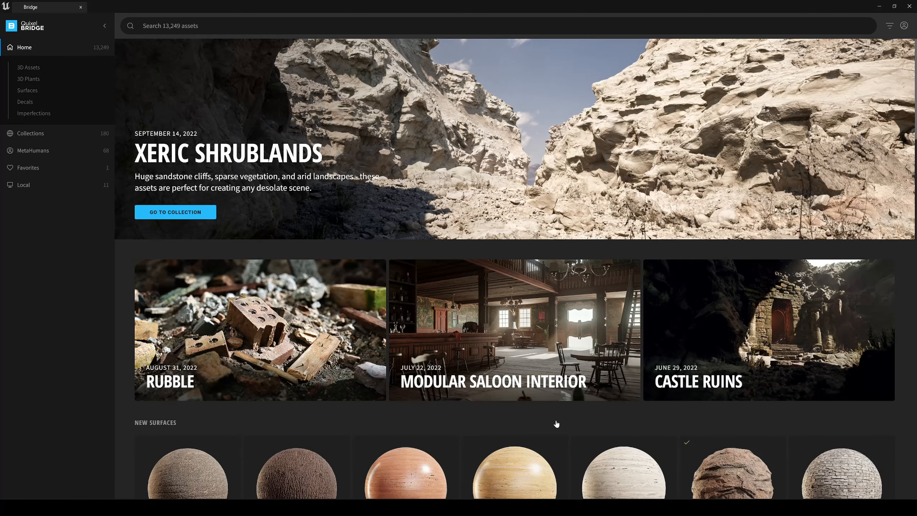
pyautogui.scroll(-5, 549, 422)
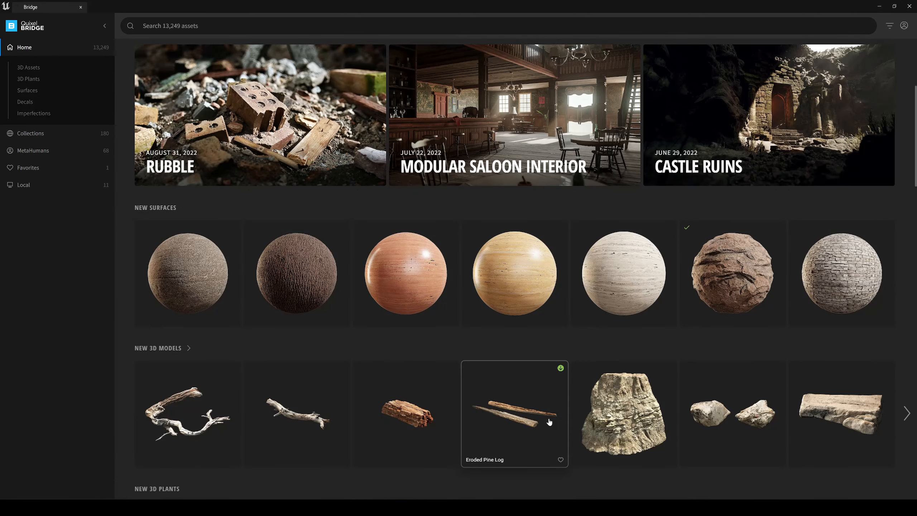
pyautogui.scroll(5, 549, 423)
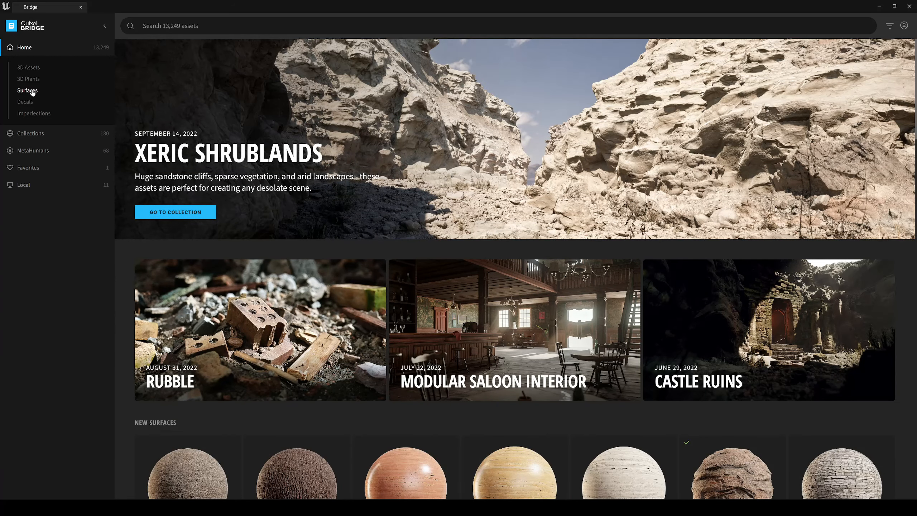
pyautogui.click(32, 91)
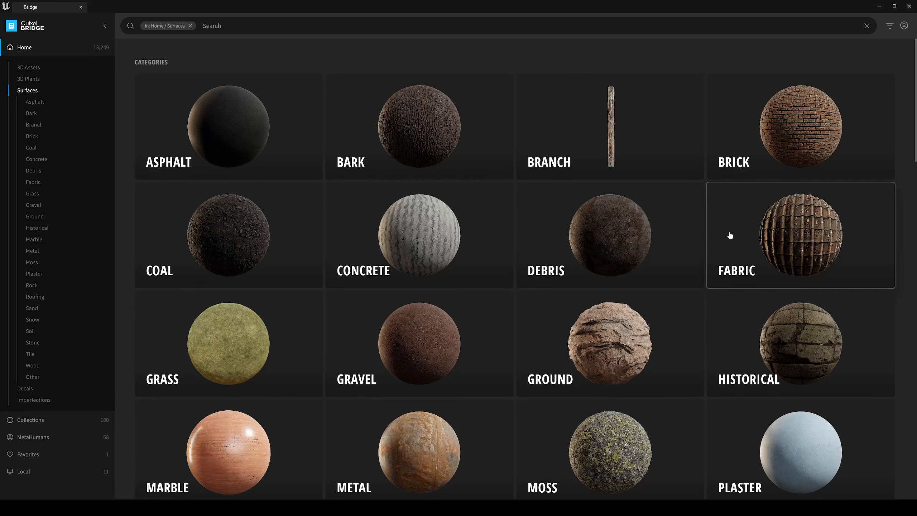
pyautogui.scroll(-4, 676, 282)
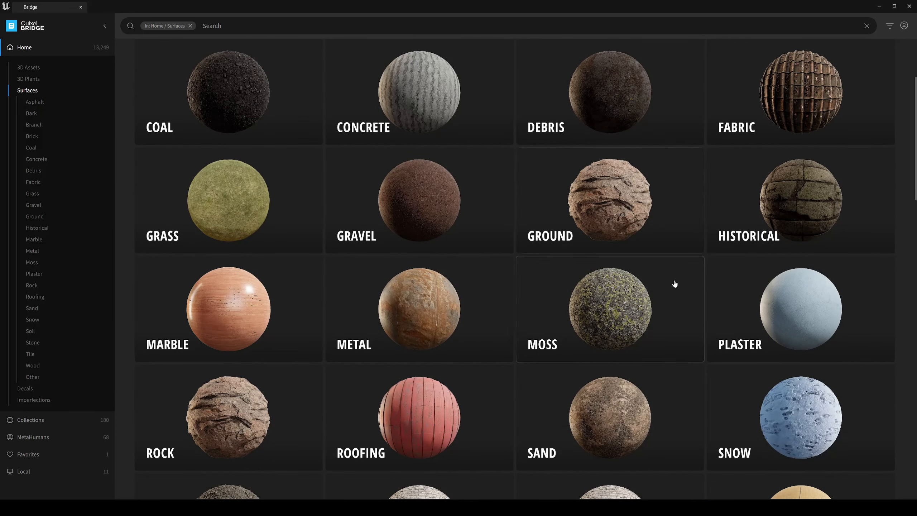
pyautogui.scroll(-2, 253, 390)
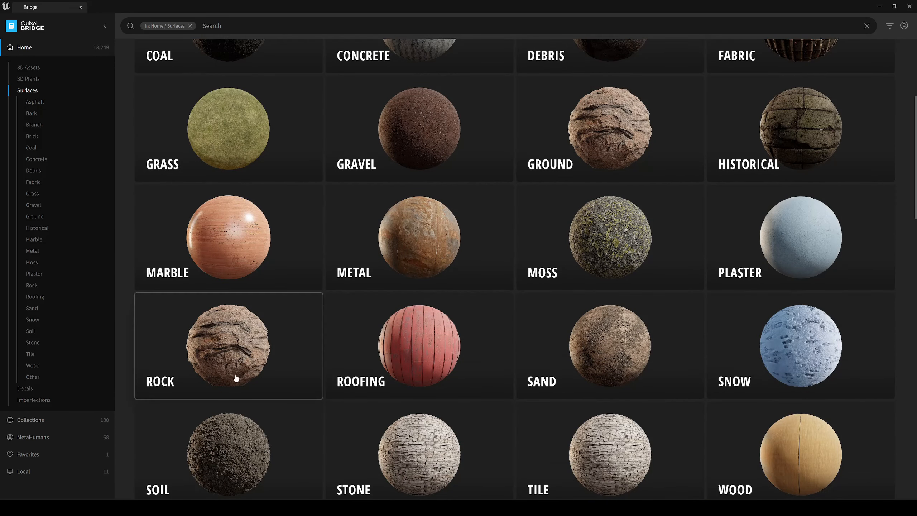
pyautogui.click(236, 348)
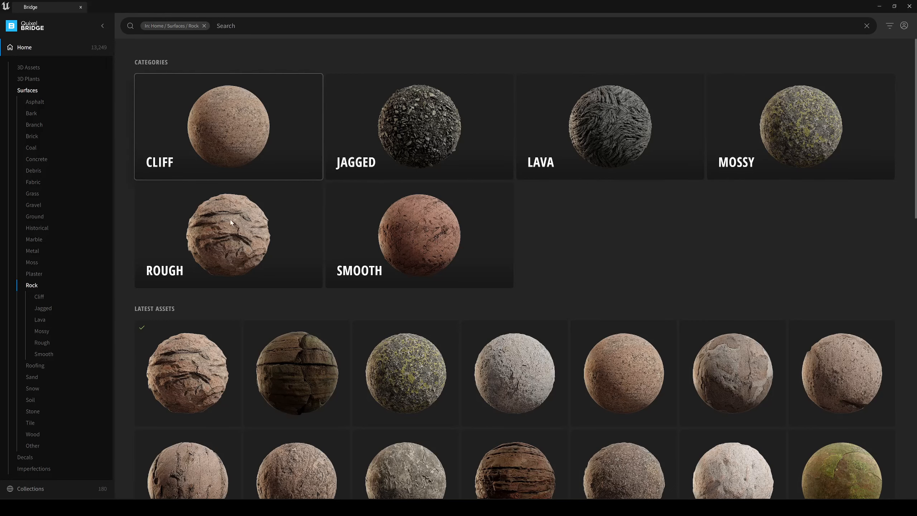
# - Compare the Beach Cliff and Layered Beach Rock surfaces and select Beach Cliff
pyautogui.scroll(-2, 700, 260)
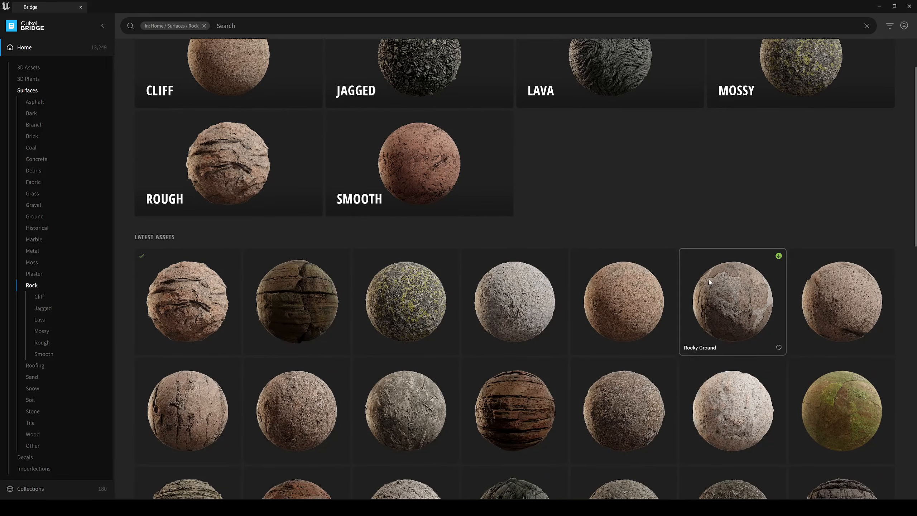
pyautogui.scroll(-5, 709, 282)
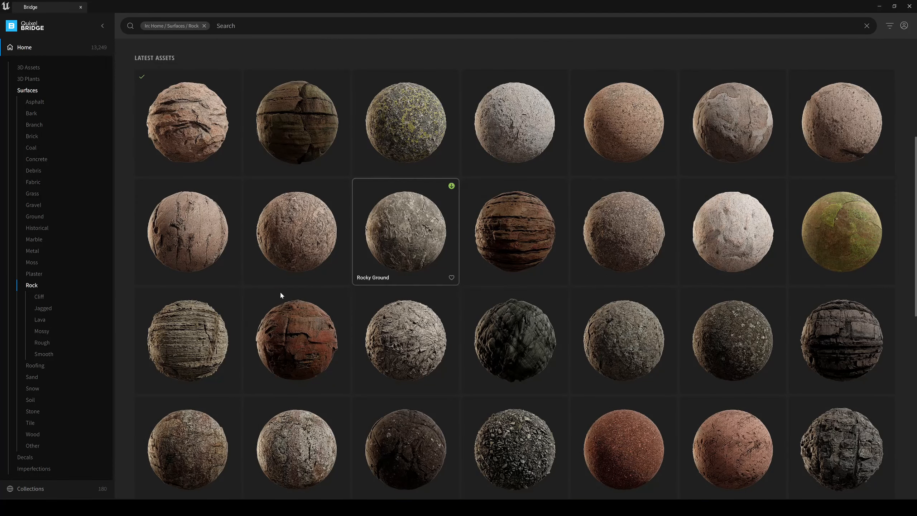
pyautogui.click(191, 341)
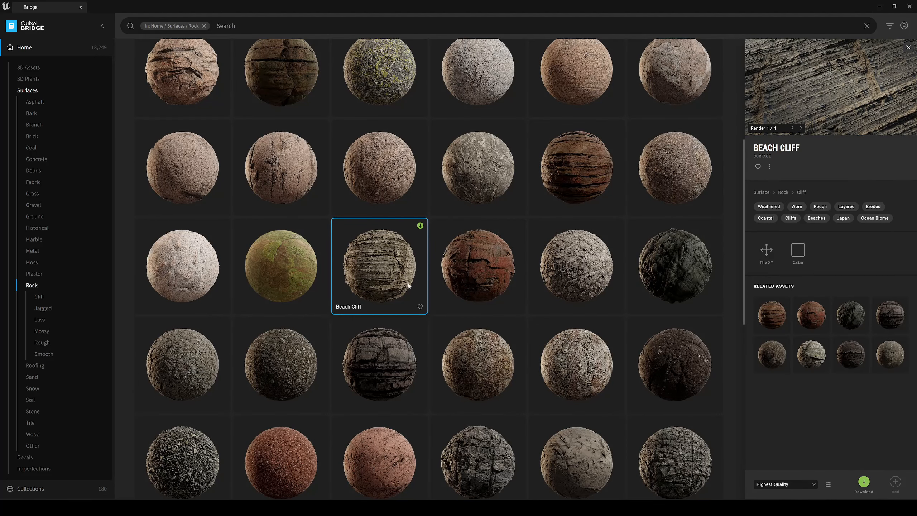
pyautogui.click(378, 366)
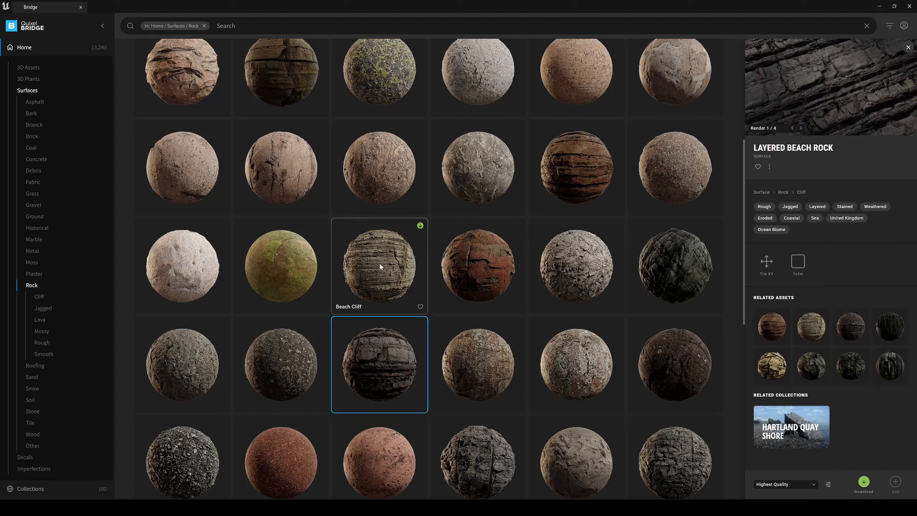
pyautogui.click(394, 265)
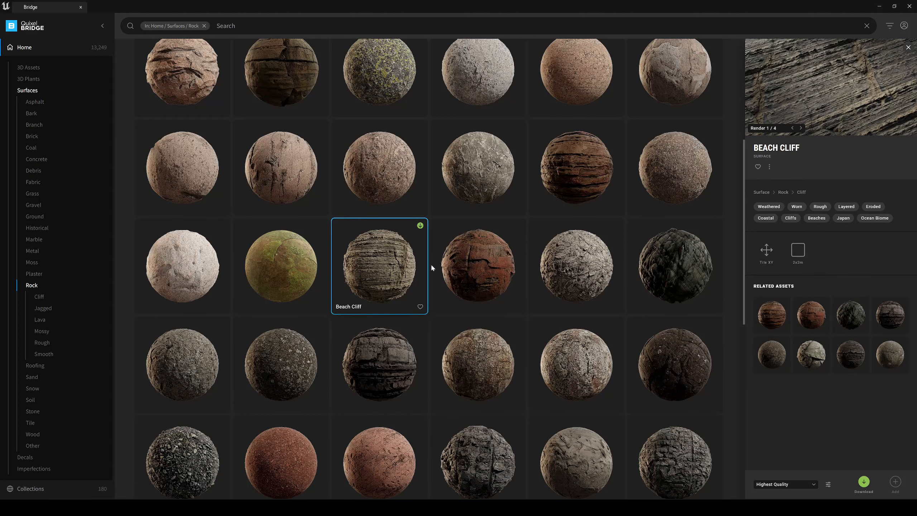
# - Download the Beach Cliff surface at Highest Quality and add it to the project
pyautogui.click(787, 487)
pyautogui.click(782, 487)
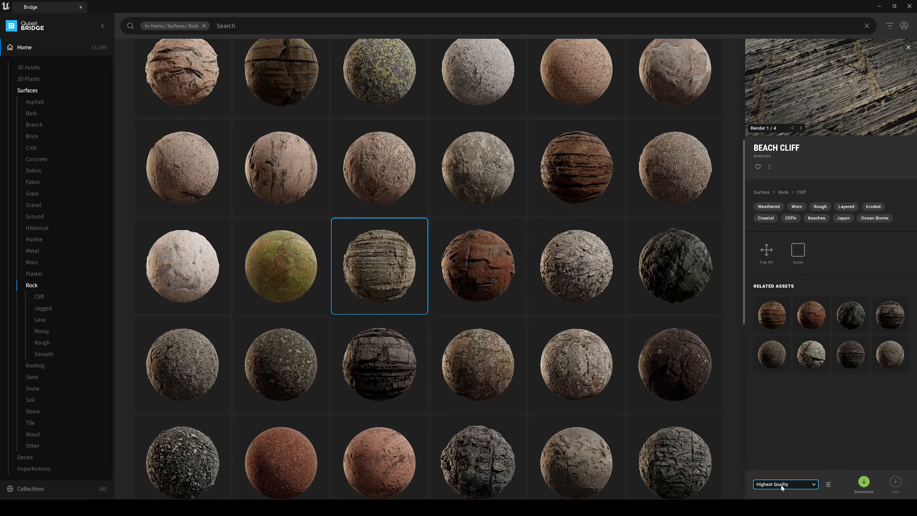
pyautogui.click(863, 481)
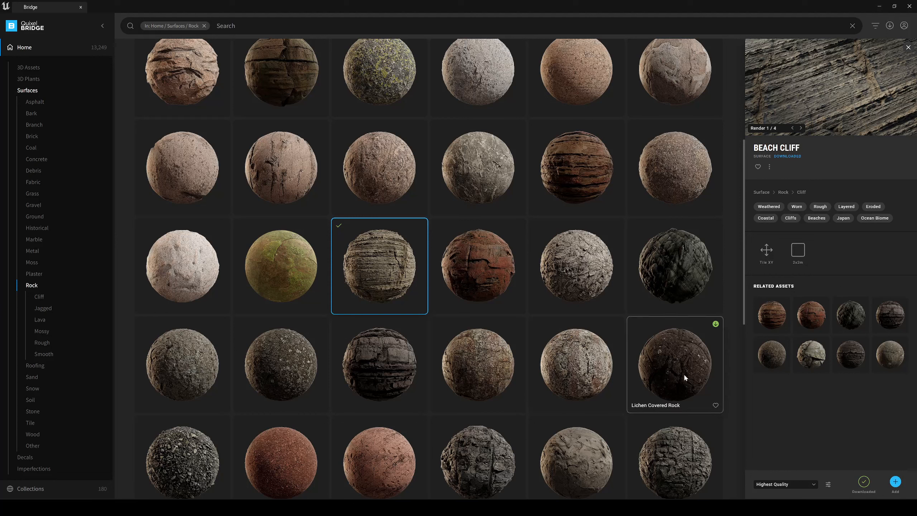
pyautogui.click(474, 254)
pyautogui.click(391, 257)
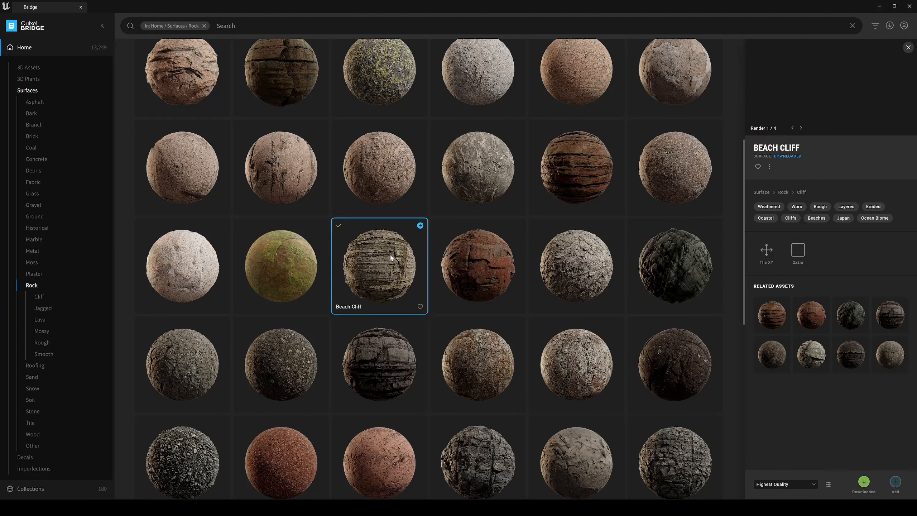
pyautogui.click(896, 482)
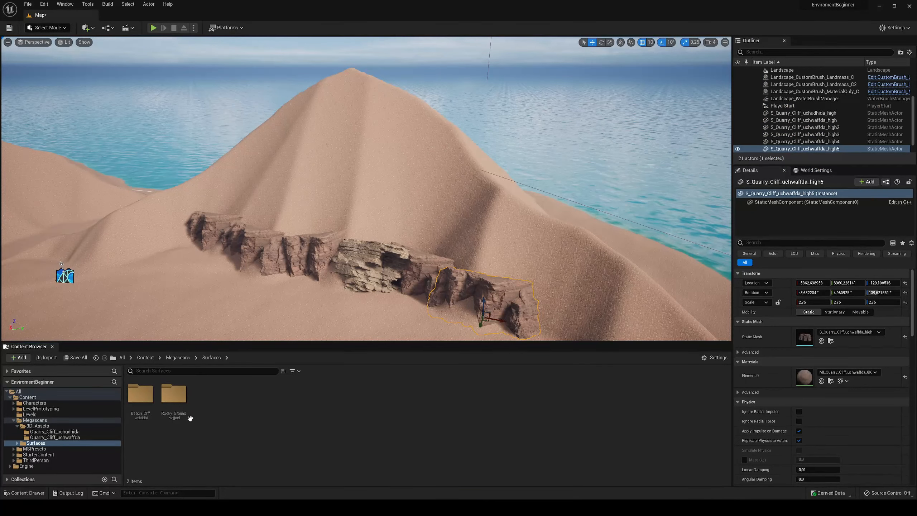
# - Preview the Beach Cliff material instance from the Beach_Cliff_wdeldbi folder in its editor and close it again
pyautogui.doubleClick(141, 397)
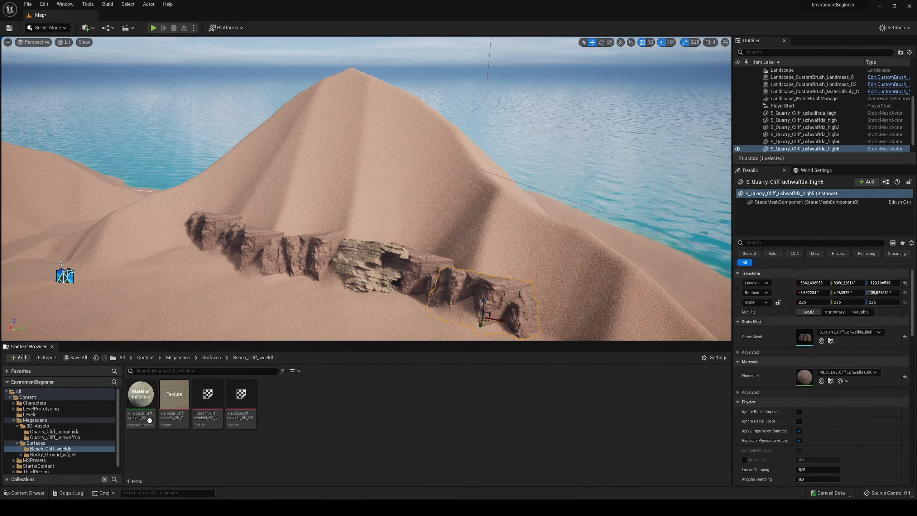
pyautogui.click(140, 403)
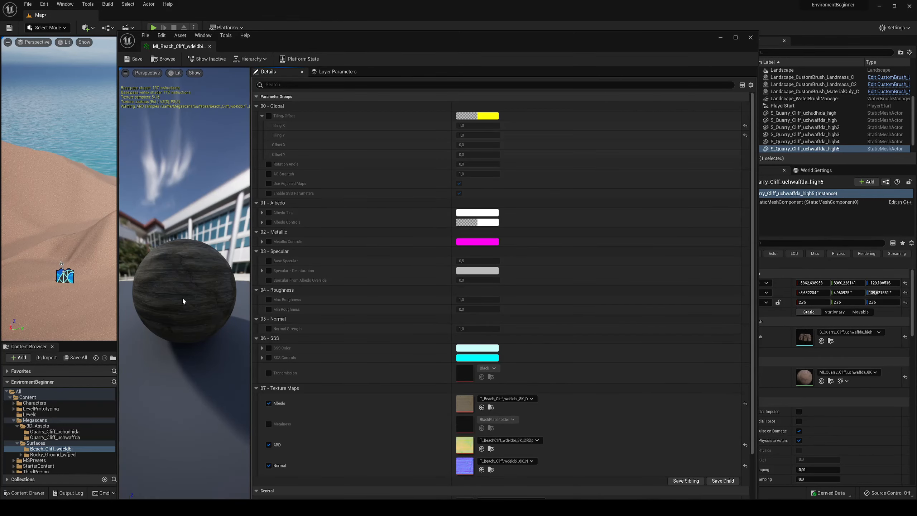
pyautogui.click(210, 46)
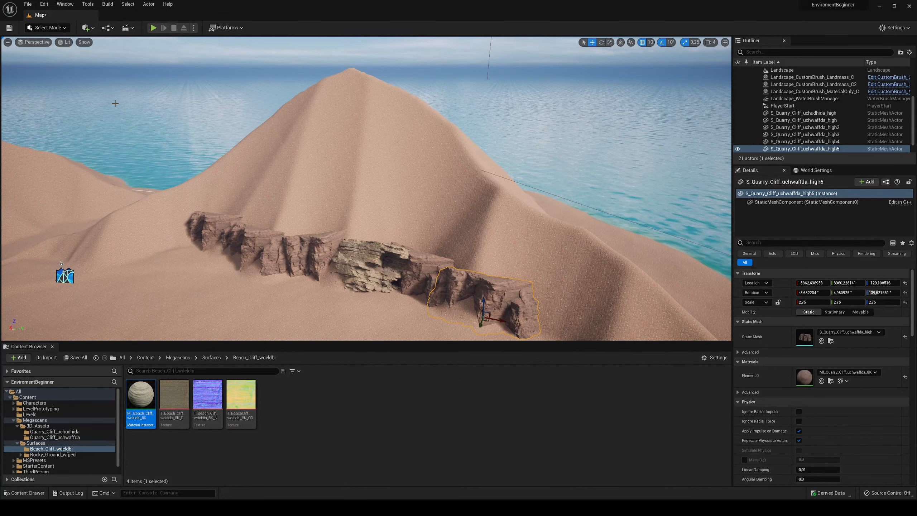
# - Switch to Landscape mode's Paint tool and make Mountains the active edit layer
pyautogui.click(56, 29)
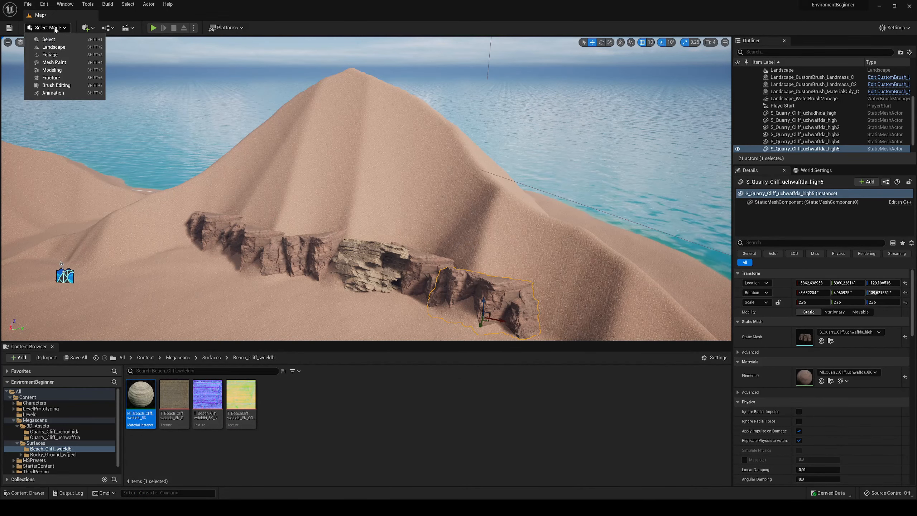
pyautogui.click(54, 45)
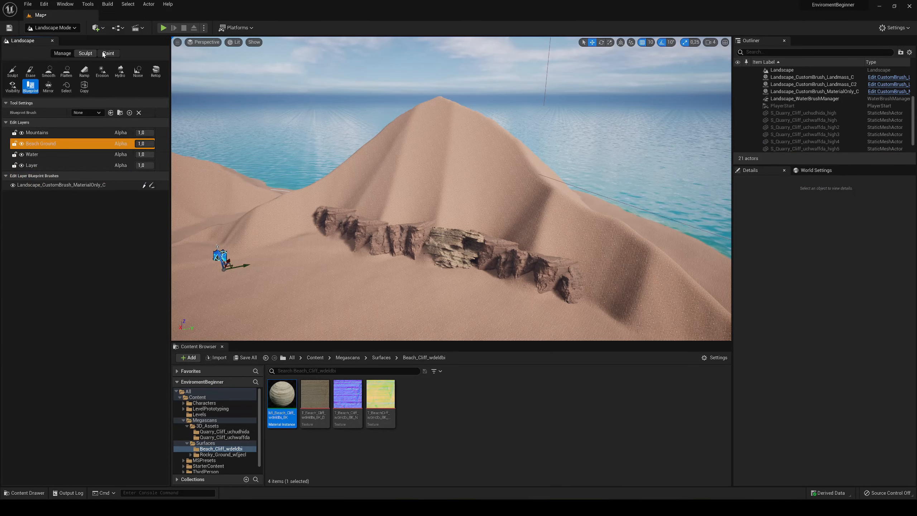
pyautogui.click(104, 53)
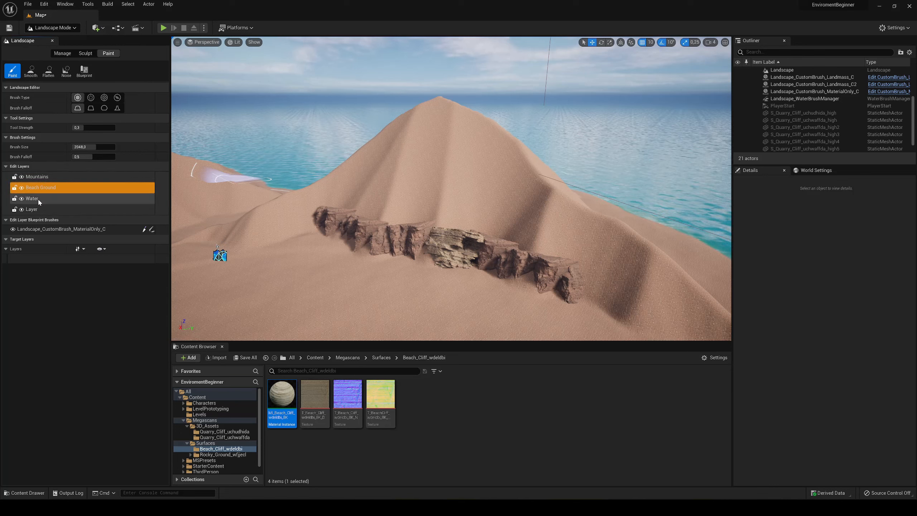
pyautogui.click(40, 210)
pyautogui.click(58, 177)
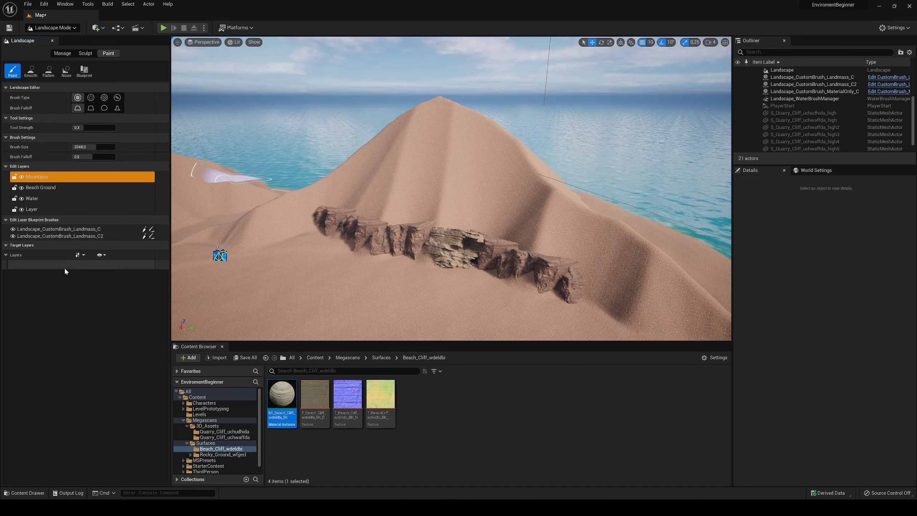
# - Open the Preview folder inside the Rocky_Ground_wfjecl surface folder to reach the ground's material instance
pyautogui.moveTo(345, 268)
pyautogui.mouseDown(button='right')
pyautogui.moveTo(269, 284)
pyautogui.moveTo(252, 253)
pyautogui.mouseUp(button='right')
pyautogui.press('w')
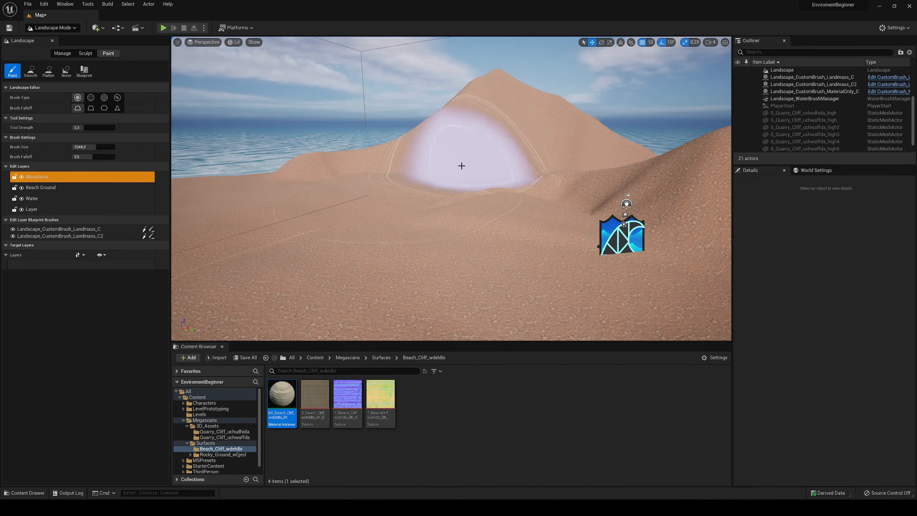
pyautogui.click(382, 358)
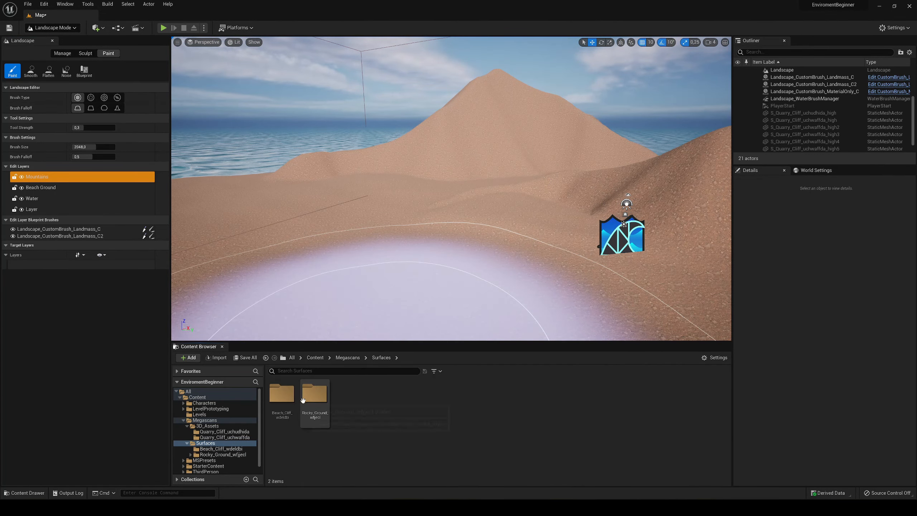
pyautogui.doubleClick(314, 394)
pyautogui.click(284, 410)
pyautogui.doubleClick(284, 410)
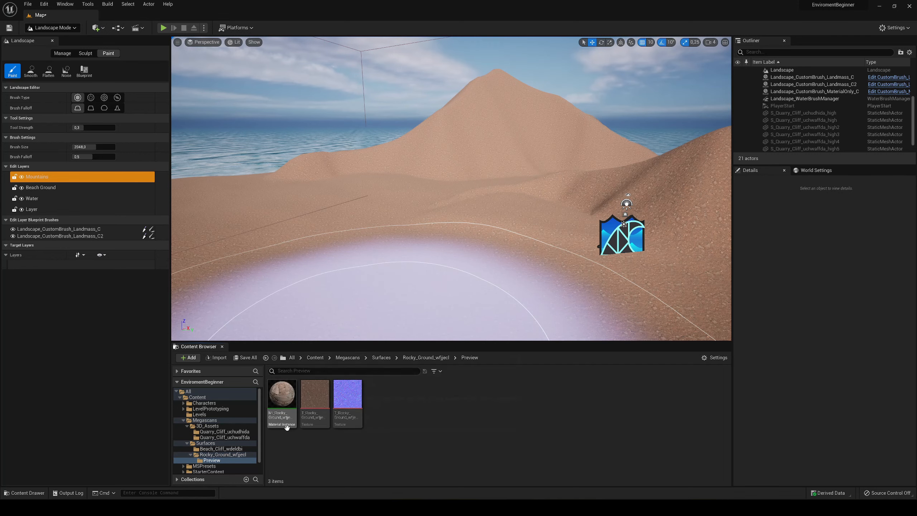
# - Open the Rocky Ground material instance, open its parent material M_MS_Surface_Material, and dock that editor beside the other open tabs
pyautogui.doubleClick(288, 407)
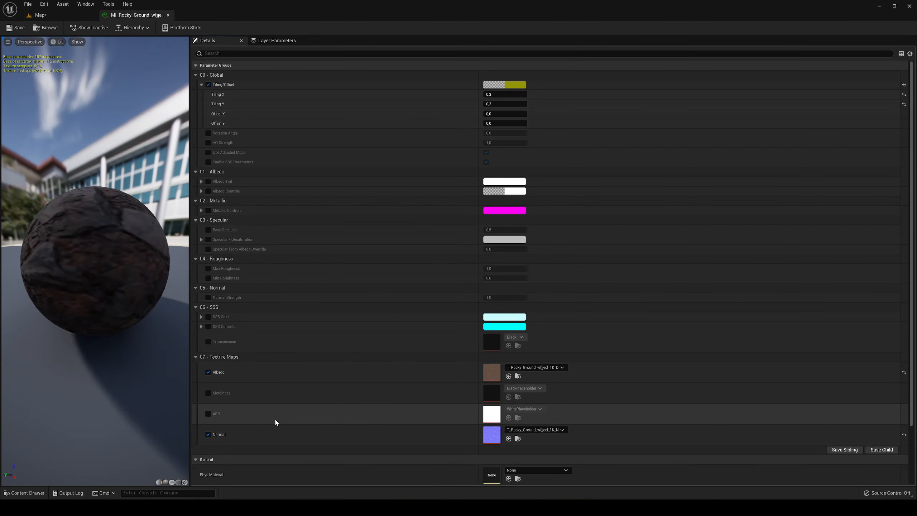
pyautogui.scroll(-3, 275, 420)
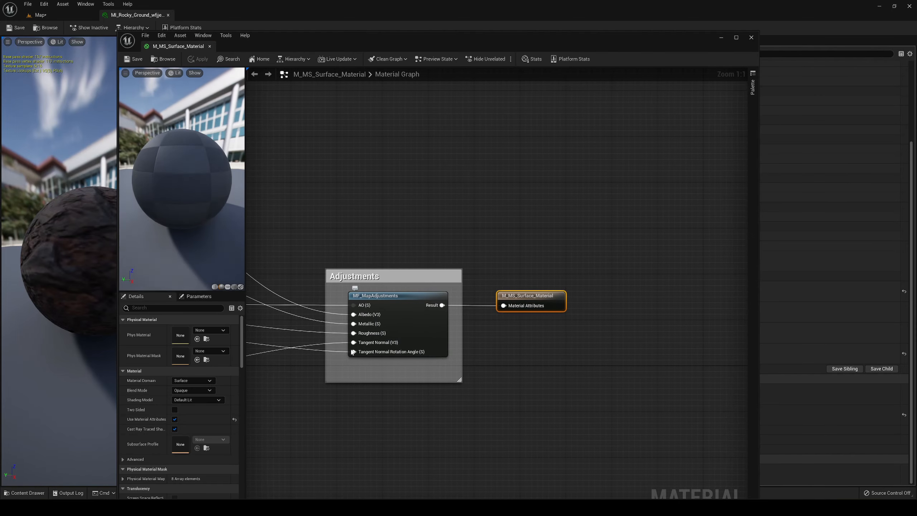
pyautogui.moveTo(174, 48); pyautogui.dragTo(220, 17)
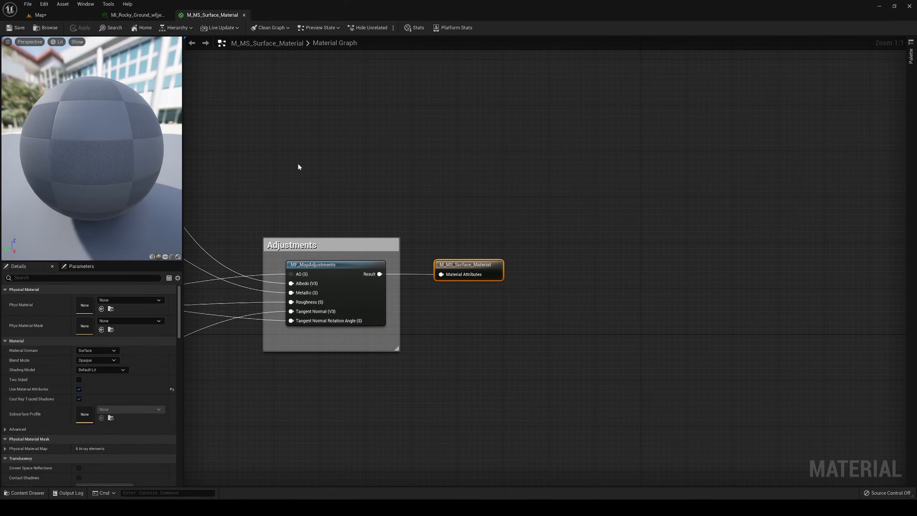
# - Move the M_MS_Surface_Material output node farther right of the Adjustments group to make room for new nodes
pyautogui.moveTo(321, 179); pyautogui.dragTo(457, 196, button='right')
pyautogui.click(457, 196)
pyautogui.scroll(-6, 457, 197)
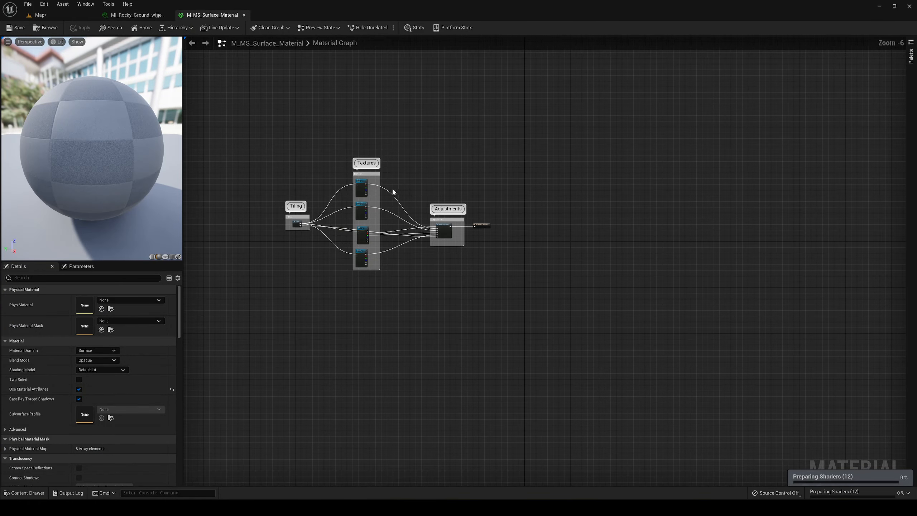
pyautogui.scroll(4, 393, 191)
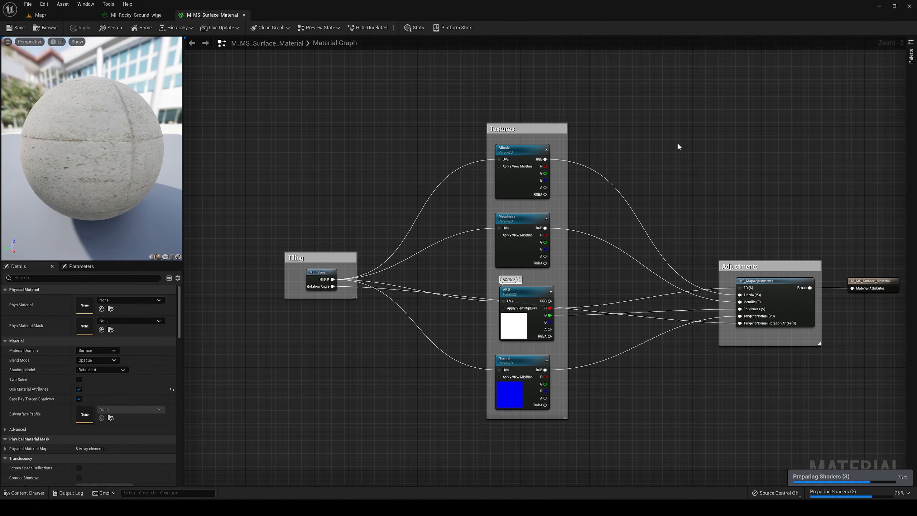
pyautogui.moveTo(678, 146); pyautogui.dragTo(514, 149, button='right')
pyautogui.moveTo(625, 241); pyautogui.dragTo(443, 217, button='right')
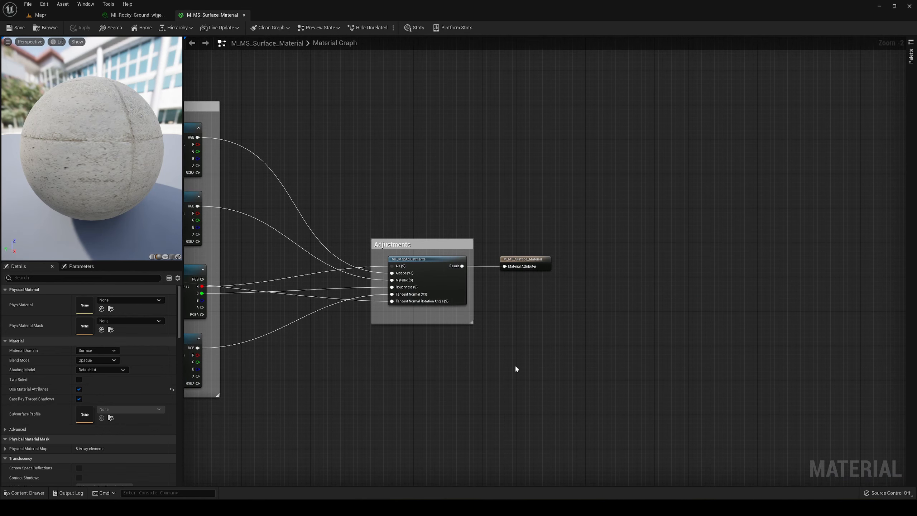
pyautogui.scroll(1, 555, 292)
pyautogui.scroll(1, 558, 288)
pyautogui.moveTo(558, 289); pyautogui.dragTo(383, 293, button='right')
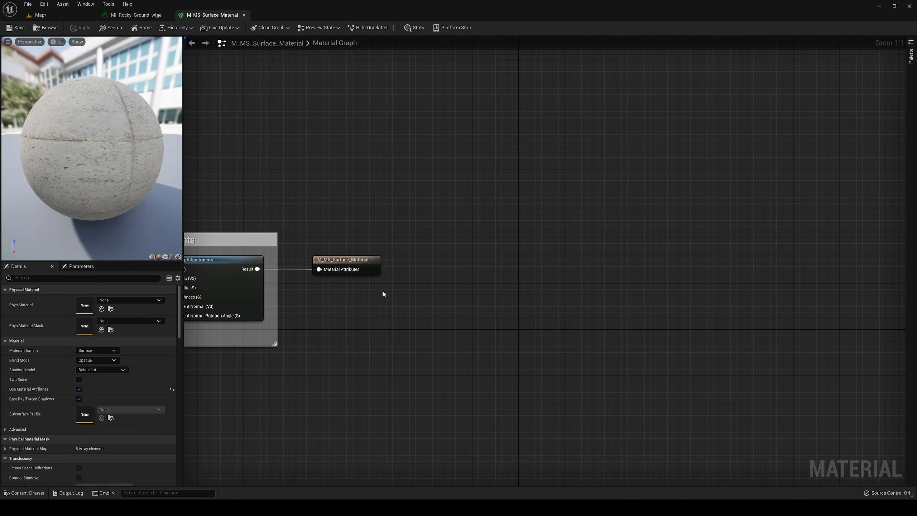
pyautogui.moveTo(358, 262); pyautogui.dragTo(656, 264)
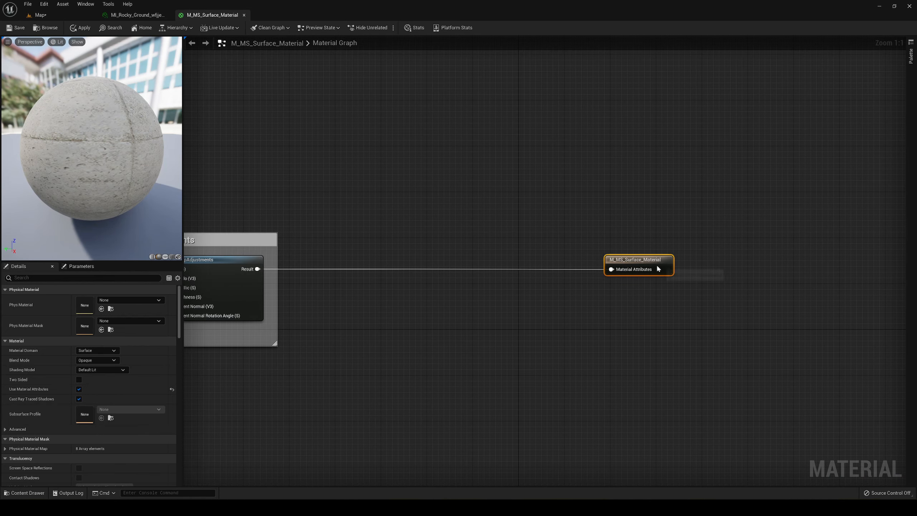
pyautogui.click(546, 329)
# - Add a LandscapeLayerBlend node in the free space between the Adjustments group and the output node
pyautogui.rightClick(404, 313)
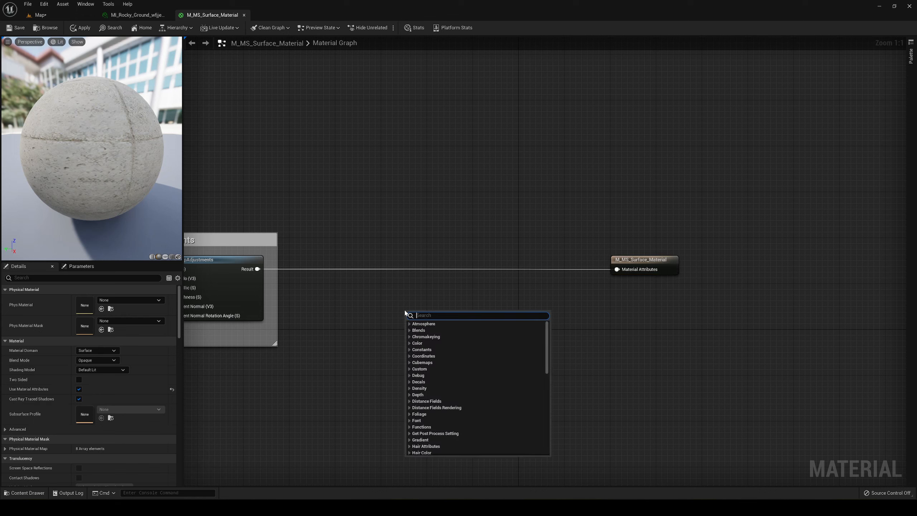
pyautogui.write('layer blend lan')
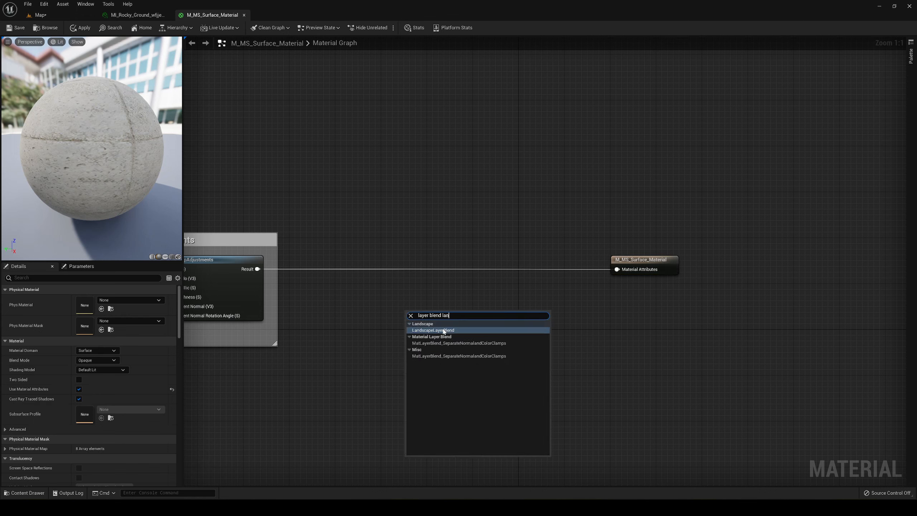
pyautogui.click(464, 331)
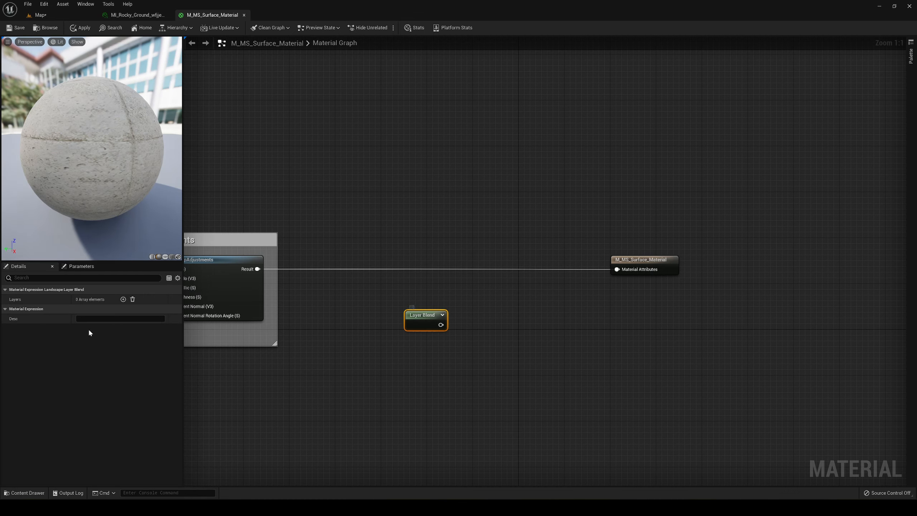
# - Add a first layer to the Layer Blend node and name it Sand
pyautogui.click(123, 299)
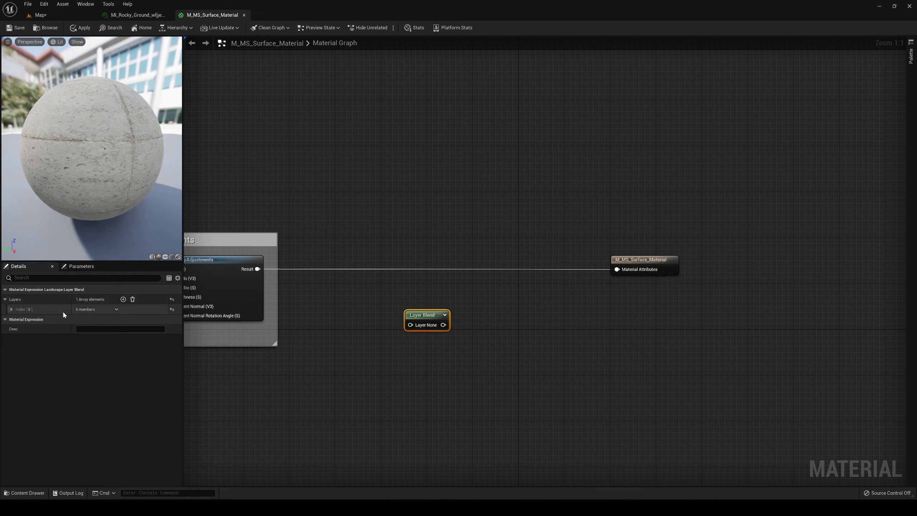
pyautogui.click(11, 309)
pyautogui.click(101, 319)
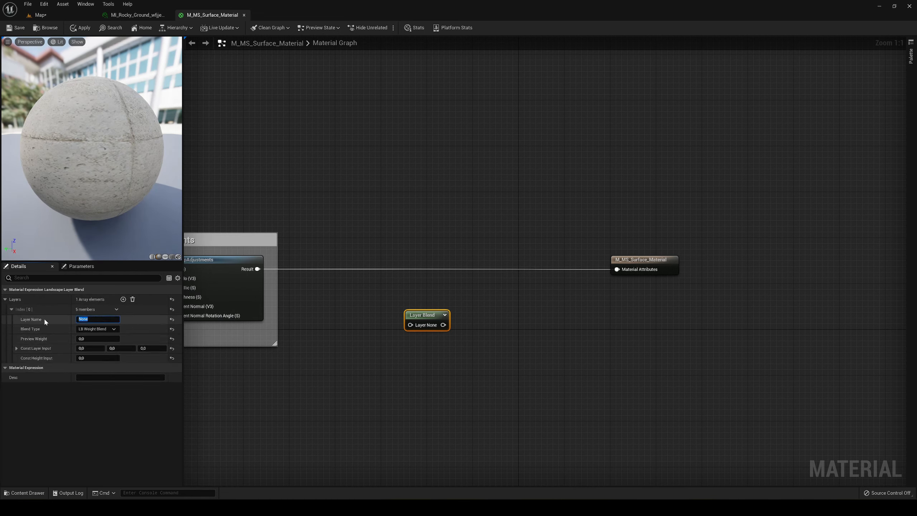
pyautogui.write('Sand')
pyautogui.press('Return')
# - Add a second layer to the Layer Blend node and name it Rock
pyautogui.click(123, 299)
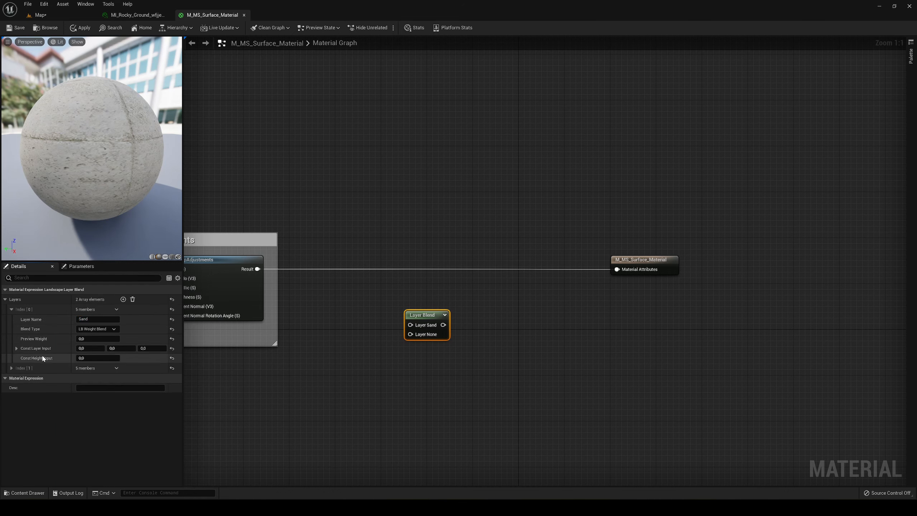
pyautogui.click(11, 368)
pyautogui.click(85, 378)
pyautogui.write('Rock')
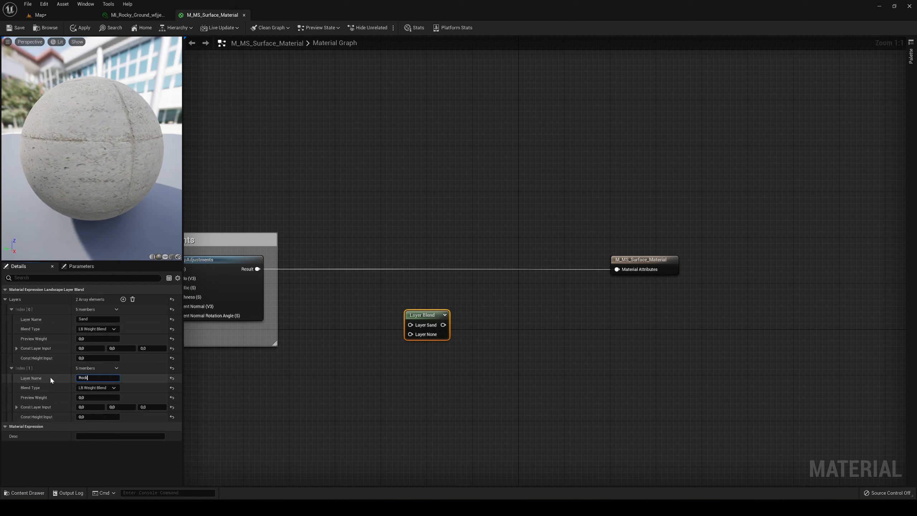
pyautogui.press('Return')
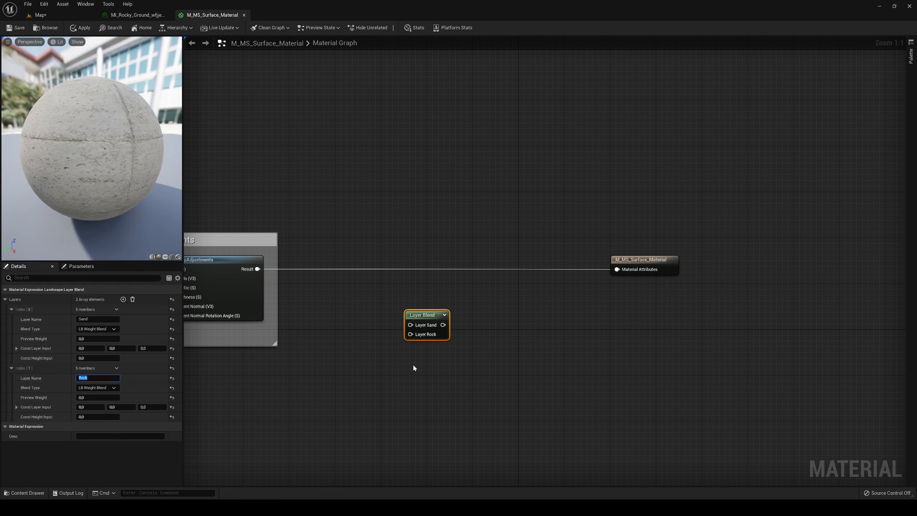
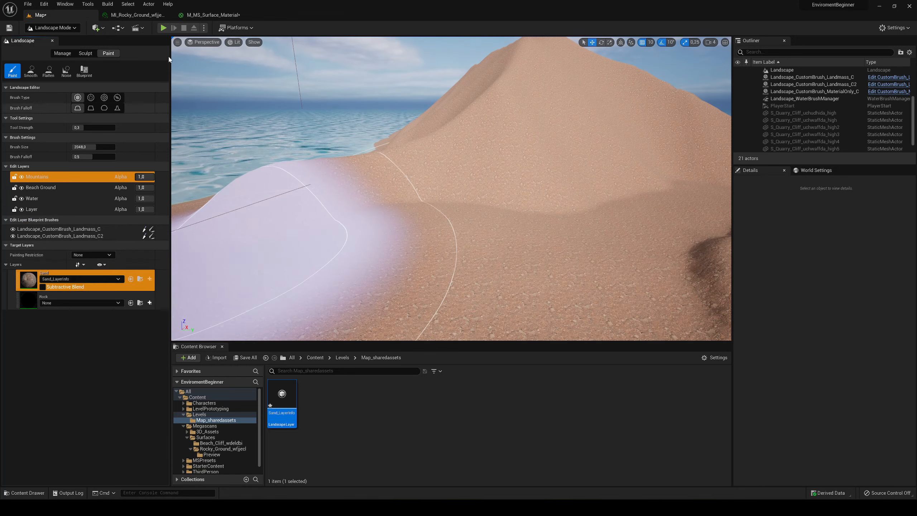
# - Add a SetMaterialAttributes node below the Layer Blend node in M_MS_Surface_Material and connect its output to Layer Rock
pyautogui.click(213, 15)
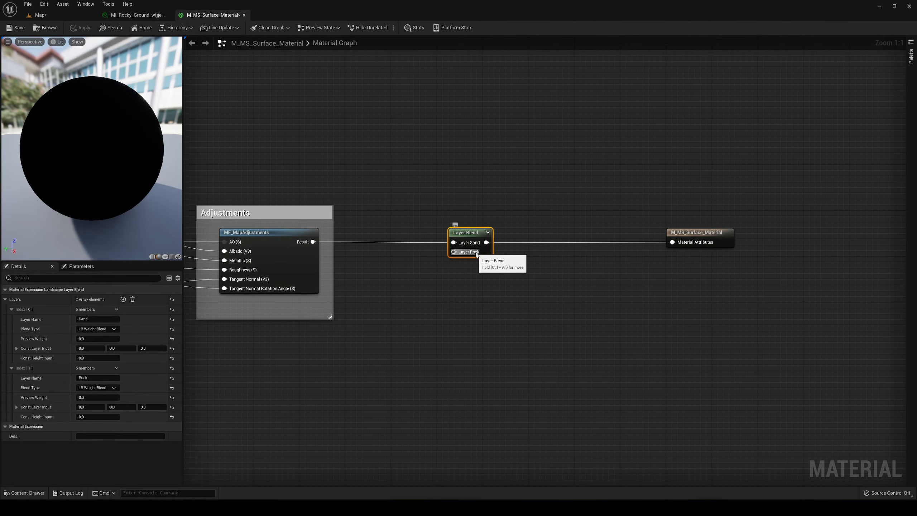
pyautogui.rightClick(456, 249)
pyautogui.write('set ')
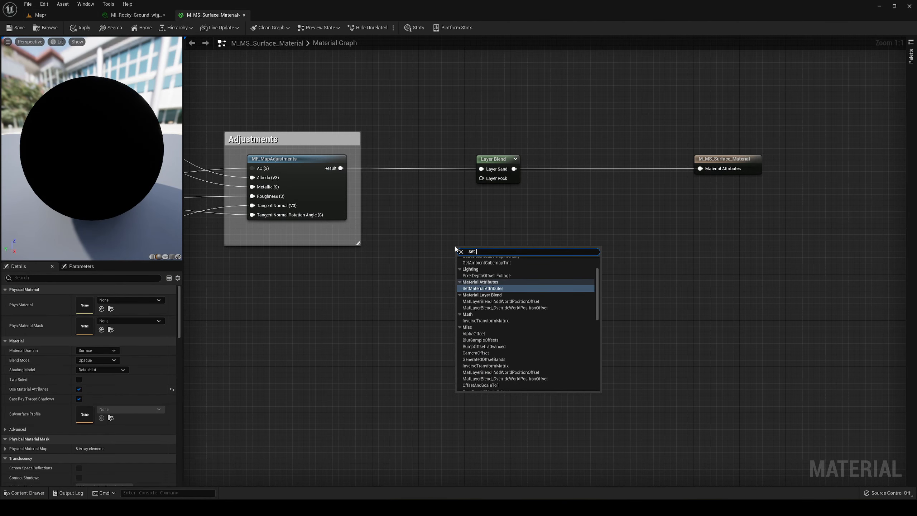
pyautogui.write('mater')
pyautogui.press('Return')
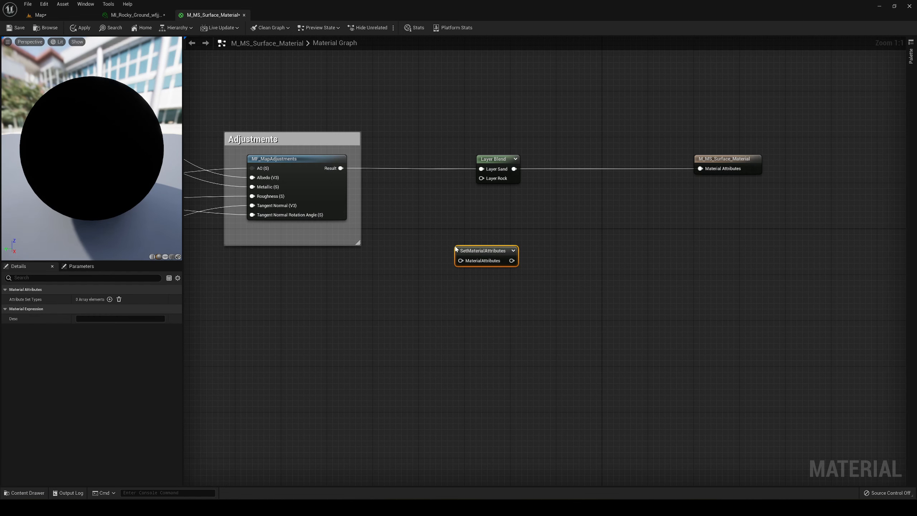
pyautogui.moveTo(512, 261); pyautogui.dragTo(508, 247)
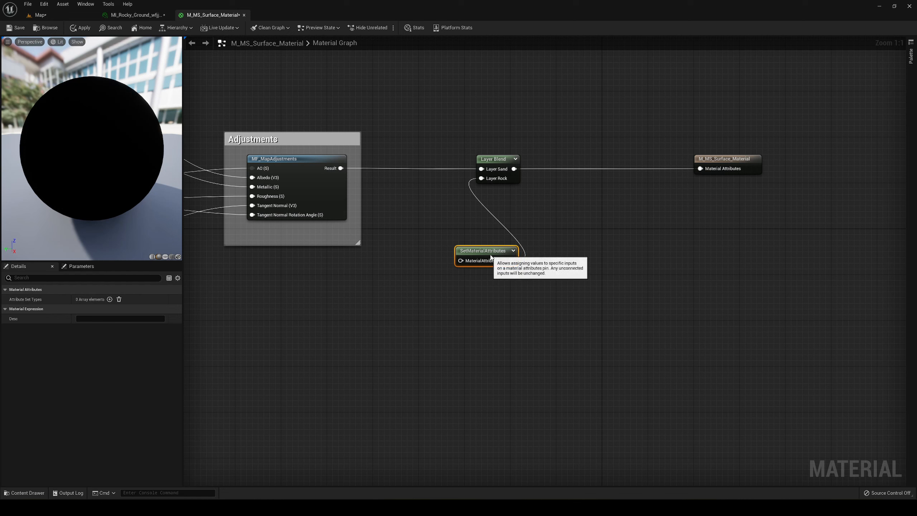
# - Add a BaseColor attribute input to the SetMaterialAttributes node
pyautogui.click(110, 299)
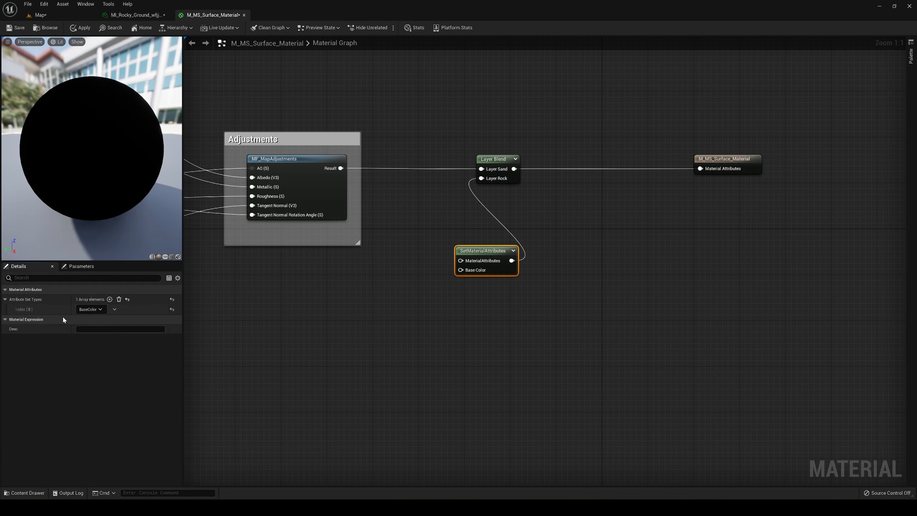
pyautogui.click(95, 308)
pyautogui.click(195, 324)
# - Add the Beach_Cliff_wdeldbi colour texture as a Texture Sample and connect its RGB output to Base Color on SetMaterialAttributes
pyautogui.hotkey('ctrl', 'space')
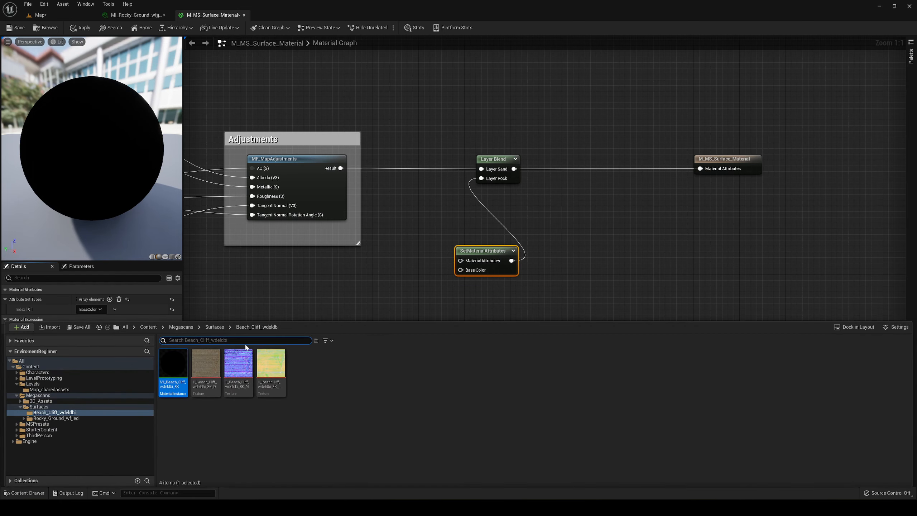
pyautogui.click(215, 327)
pyautogui.doubleClick(186, 363)
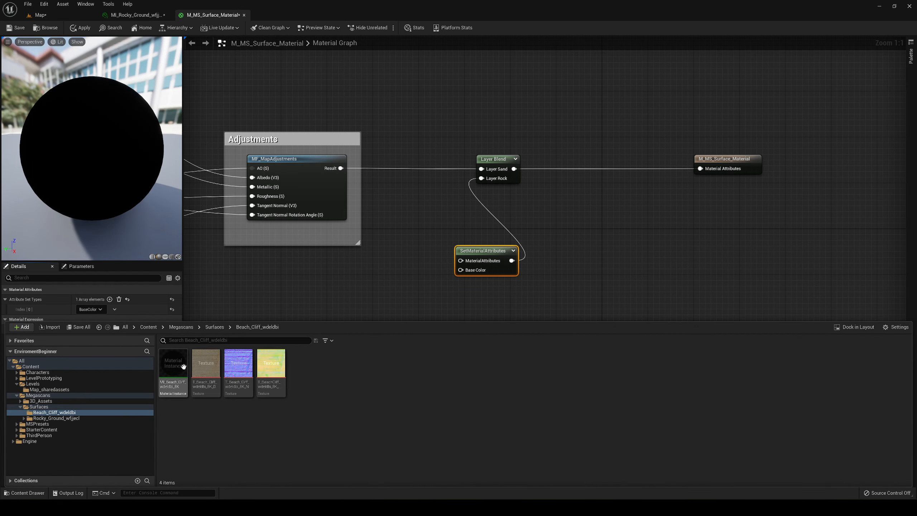
pyautogui.moveTo(207, 374); pyautogui.dragTo(311, 296)
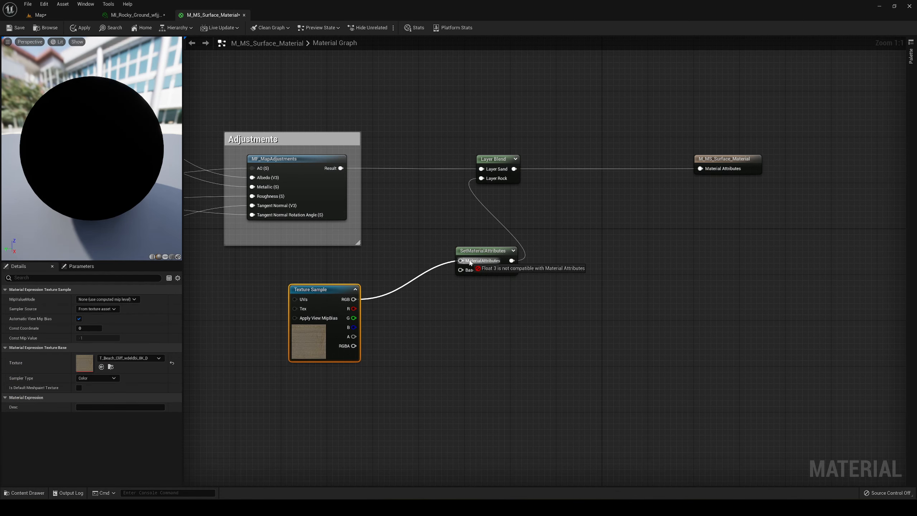
pyautogui.moveTo(470, 331); pyautogui.dragTo(451, 298, button='right')
# - Apply the changes to M_MS_Surface_Material and return to the Map level
pyautogui.hotkey('ctrl', 'space')
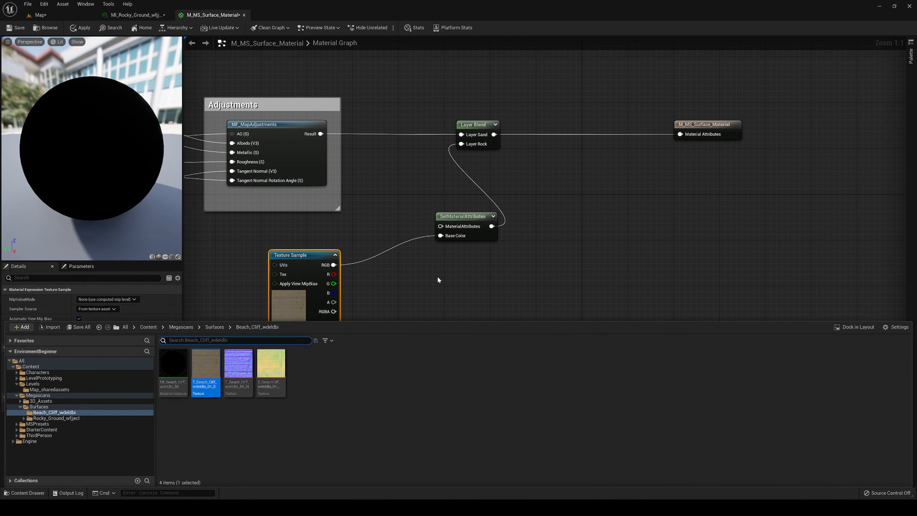
pyautogui.click(382, 253)
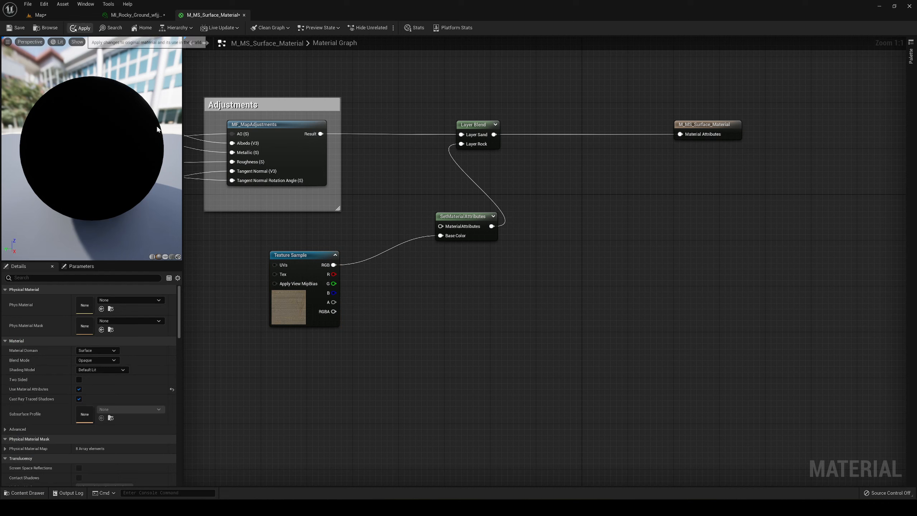
pyautogui.click(80, 28)
pyautogui.click(40, 15)
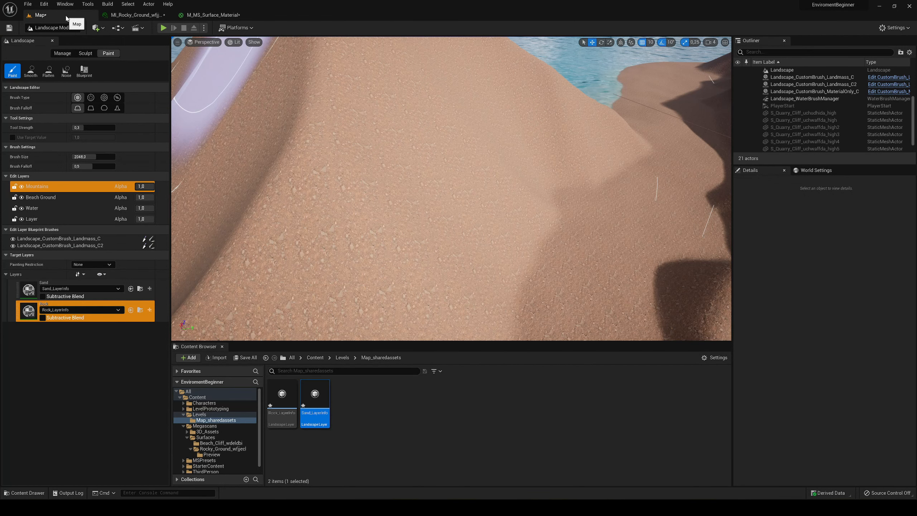
# - Paint the Rock layer lightly over the front slope of the mountain
pyautogui.press('s')
pyautogui.moveTo(444, 229); pyautogui.dragTo(443, 195, button='right')
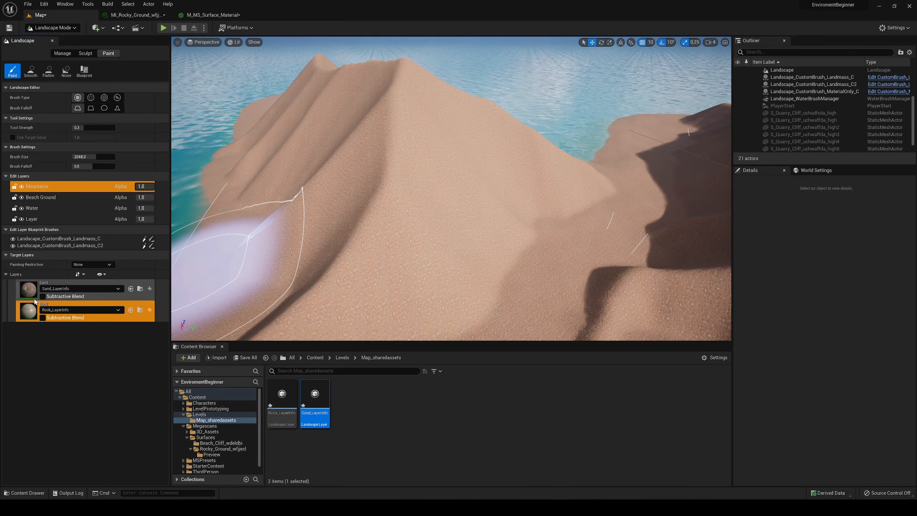
pyautogui.moveTo(391, 207); pyautogui.dragTo(406, 216)
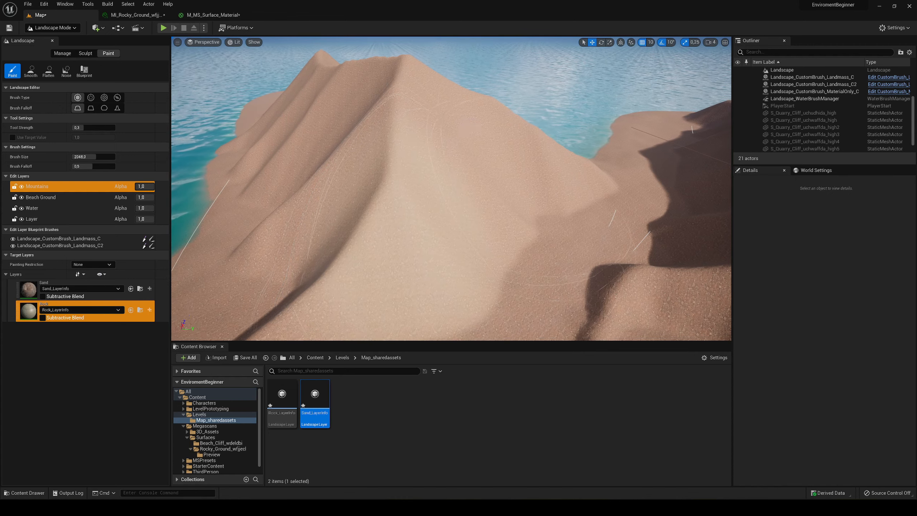
pyautogui.press('w')
pyautogui.moveTo(406, 216); pyautogui.dragTo(390, 219, button='right')
pyautogui.press('w')
pyautogui.press('s')
pyautogui.moveTo(486, 189); pyautogui.dragTo(500, 187, button='right')
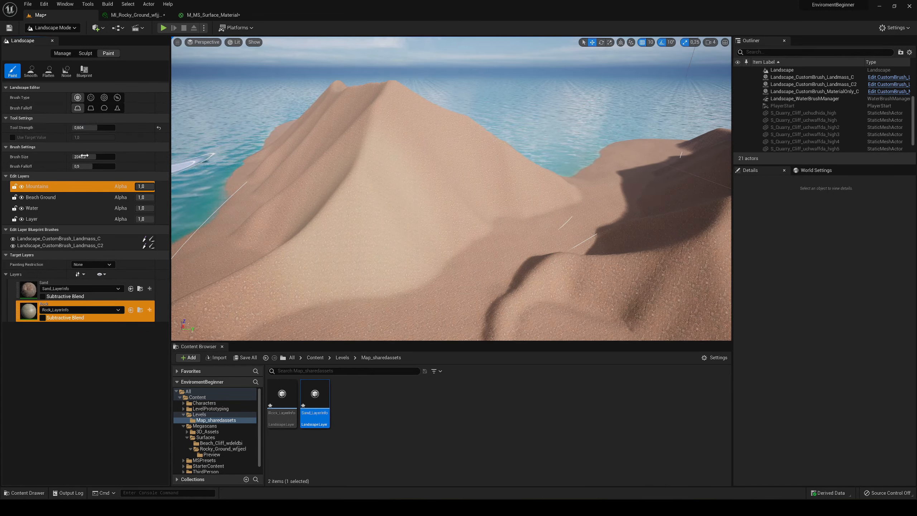
# - Set tool strength to about 0.6, brush size to about 1131 and falloff to about 0.137, and paint Rock onto the mountain slope
pyautogui.moveTo(89, 157); pyautogui.dragTo(87, 157)
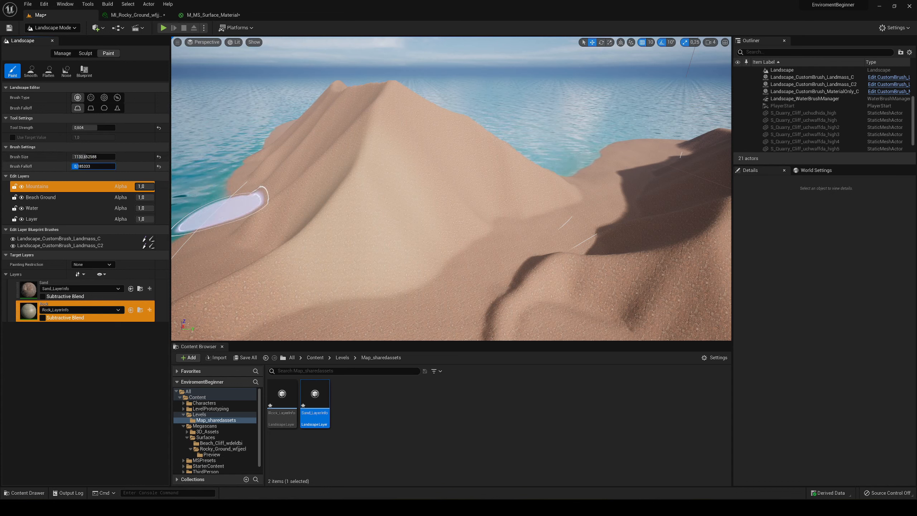
pyautogui.moveTo(352, 254)
pyautogui.mouseDown()
pyautogui.moveTo(369, 211)
pyautogui.moveTo(391, 189)
pyautogui.mouseUp()
pyautogui.press('w')
pyautogui.moveTo(391, 188)
pyautogui.mouseDown(button='right')
pyautogui.moveTo(355, 190)
pyautogui.moveTo(381, 185)
pyautogui.mouseUp(button='right')
pyautogui.press('s')
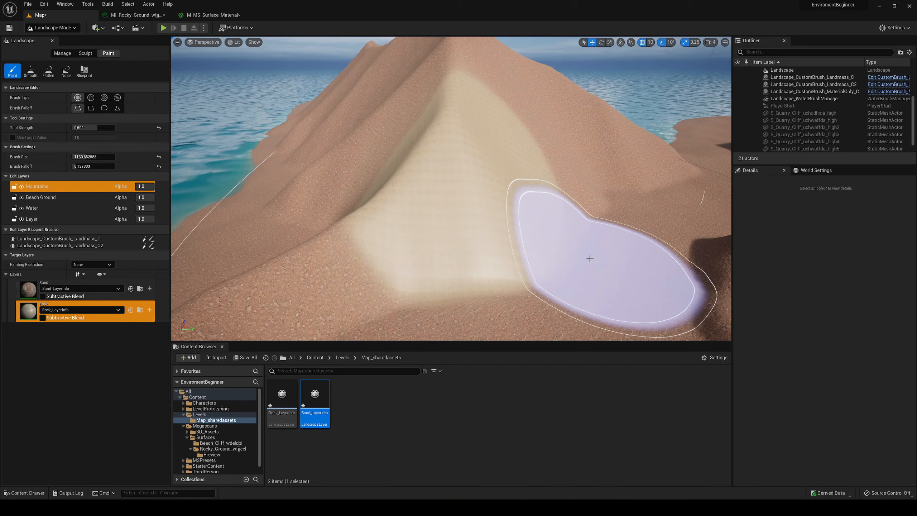
# - Connect the MF_Tiling Result output to the UVs input of the beach cliff Texture Sample in M_MS_Surface_Material
pyautogui.click(212, 14)
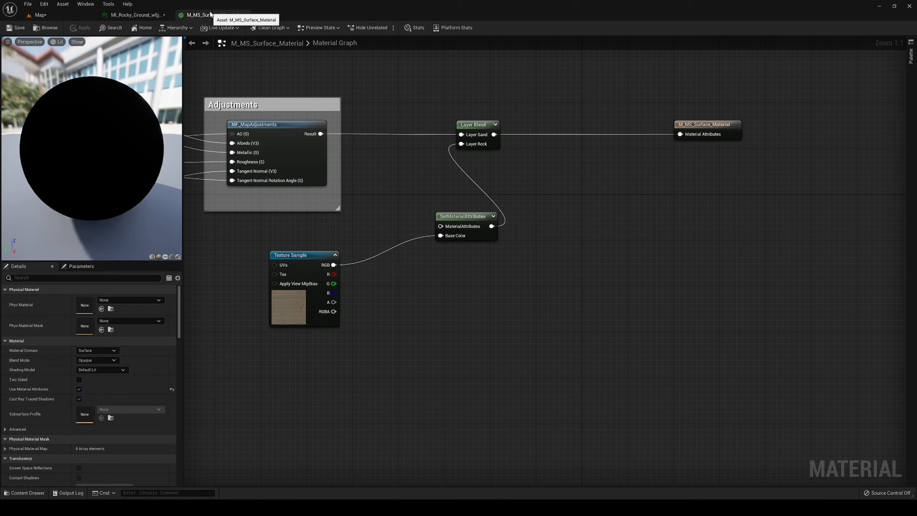
pyautogui.scroll(-3, 397, 249)
pyautogui.moveTo(396, 249); pyautogui.dragTo(640, 271, button='right')
pyautogui.moveTo(378, 214)
pyautogui.mouseDown(button='right')
pyautogui.moveTo(505, 223)
pyautogui.moveTo(524, 213)
pyautogui.mouseUp(button='right')
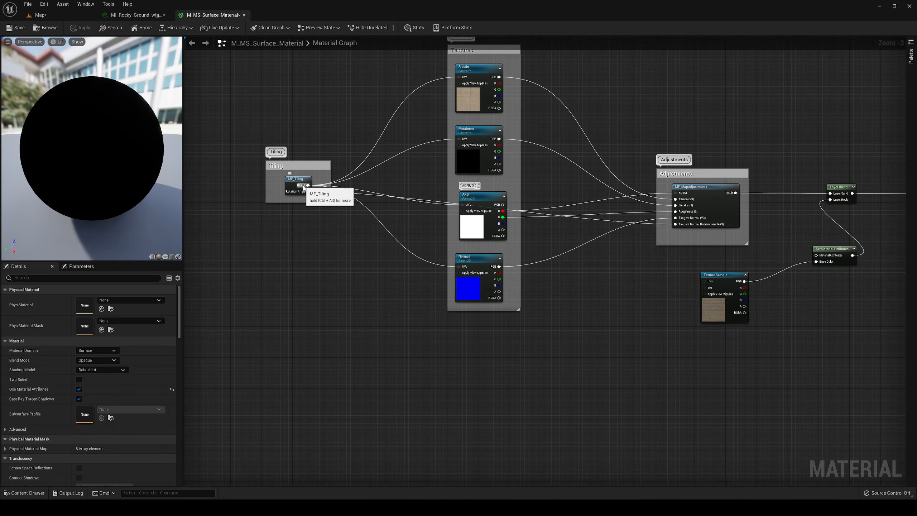
pyautogui.moveTo(303, 188); pyautogui.dragTo(328, 191)
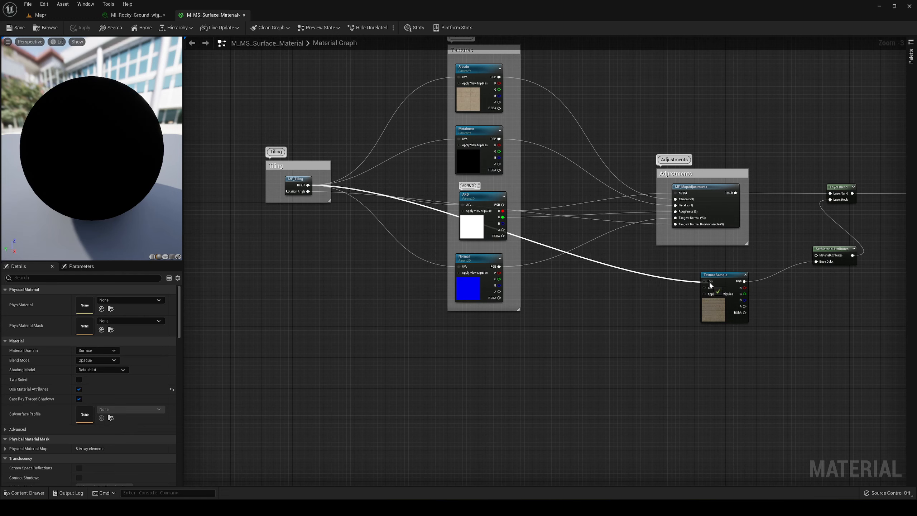
pyautogui.moveTo(708, 284); pyautogui.dragTo(709, 282)
pyautogui.moveTo(779, 246); pyautogui.dragTo(415, 240, button='right')
pyautogui.scroll(3, 416, 240)
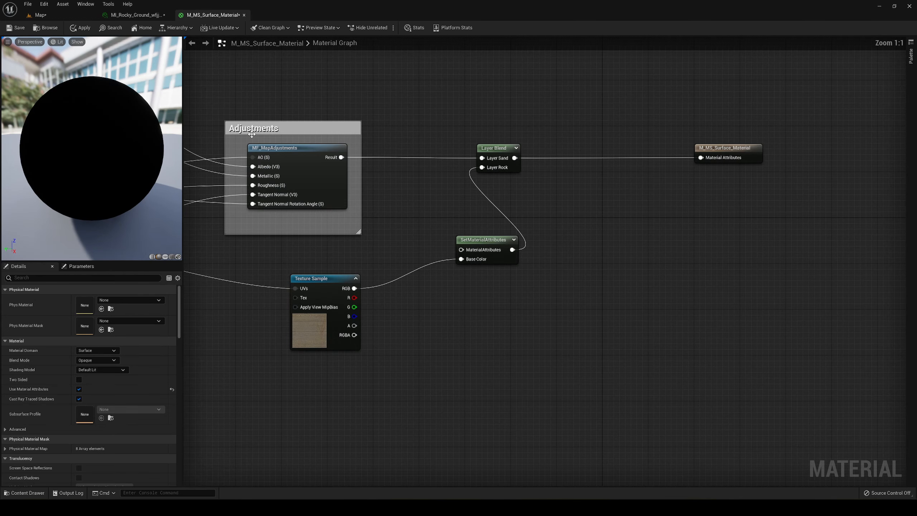
# - Examine the tiling of the rock texture on the painted mountain slope in the Map level
pyautogui.click(70, 16)
pyautogui.moveTo(624, 138)
pyautogui.mouseDown(button='right')
pyautogui.moveTo(619, 126)
pyautogui.moveTo(619, 135)
pyautogui.moveTo(646, 143)
pyautogui.moveTo(475, 124)
pyautogui.moveTo(459, 138)
pyautogui.mouseUp(button='right')
pyautogui.press('w')
pyautogui.press('s')
pyautogui.press('s')
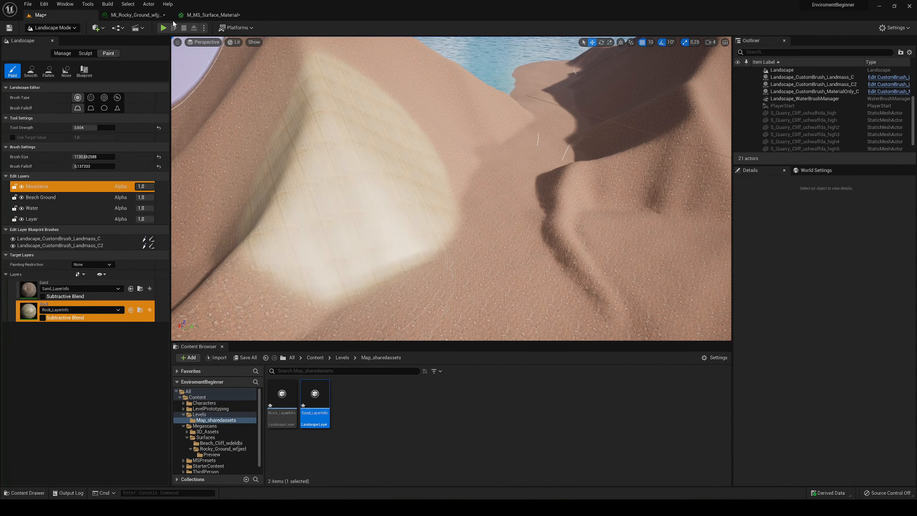
# - Add a second attribute to the SetMaterialAttributes node in M_MS_Surface_Material and set it to Normal
pyautogui.click(213, 15)
pyautogui.moveTo(454, 249); pyautogui.dragTo(444, 178, button='right')
pyautogui.click(465, 173)
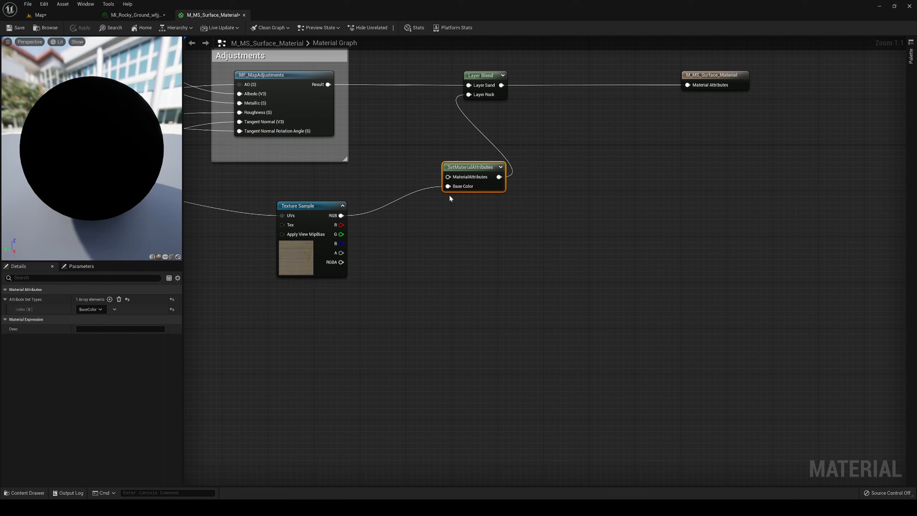
pyautogui.click(110, 299)
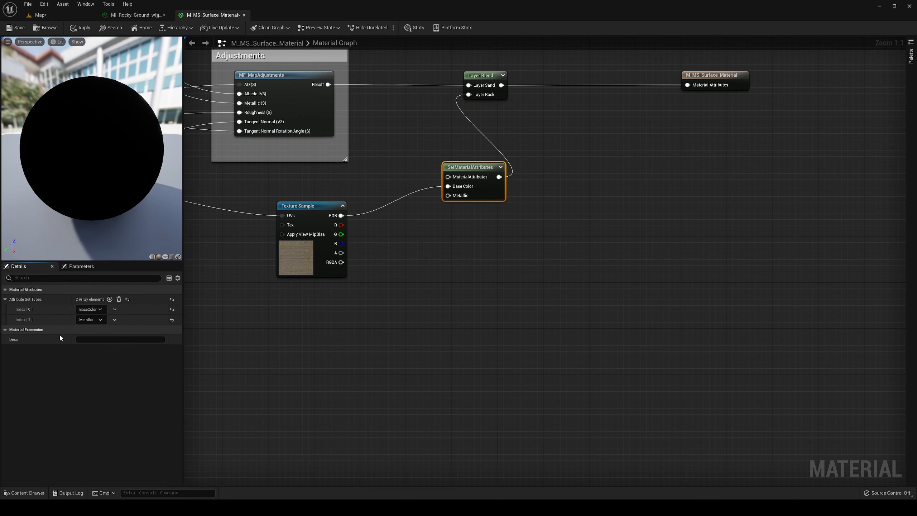
pyautogui.click(86, 321)
# - Add the Beach_Cliff_wdeldbi normal texture as a Texture Sample and connect its RGB output to Normal on SetMaterialAttributes
pyautogui.hotkey('ctrl', 'space')
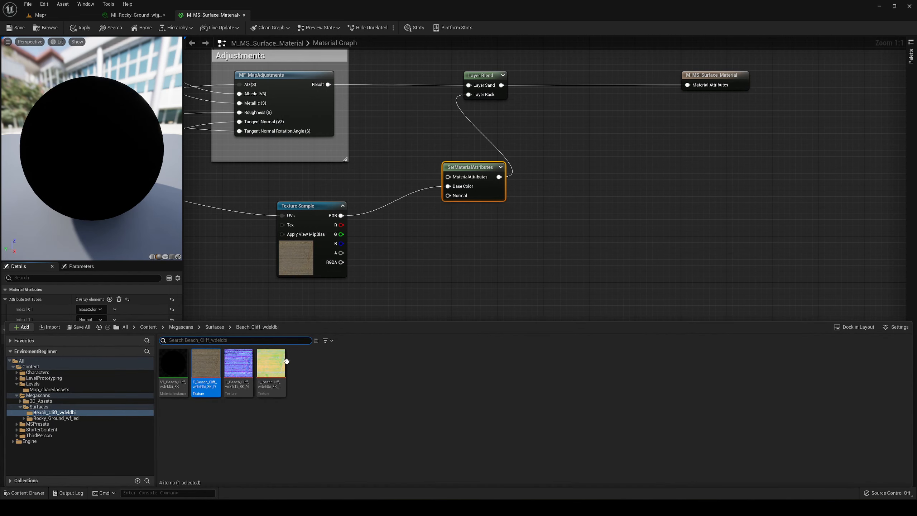
pyautogui.moveTo(238, 362); pyautogui.dragTo(394, 268)
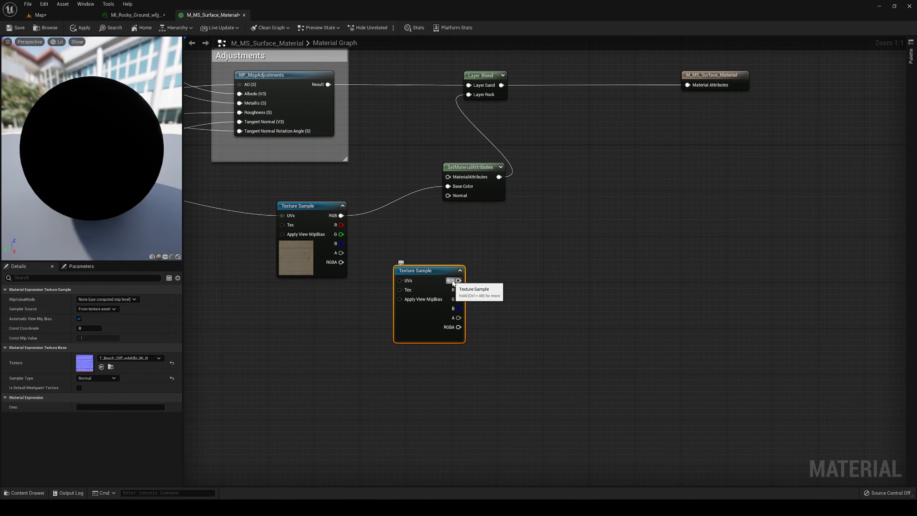
pyautogui.moveTo(454, 282); pyautogui.dragTo(456, 202)
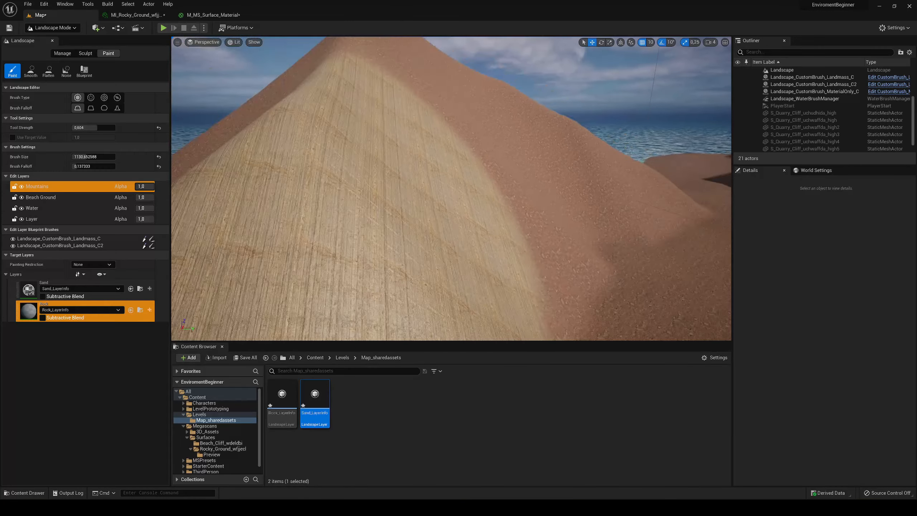
pyautogui.moveTo(416, 155)
pyautogui.mouseDown(button='right')
pyautogui.moveTo(466, 170)
pyautogui.moveTo(397, 154)
pyautogui.moveTo(414, 152)
pyautogui.mouseUp(button='right')
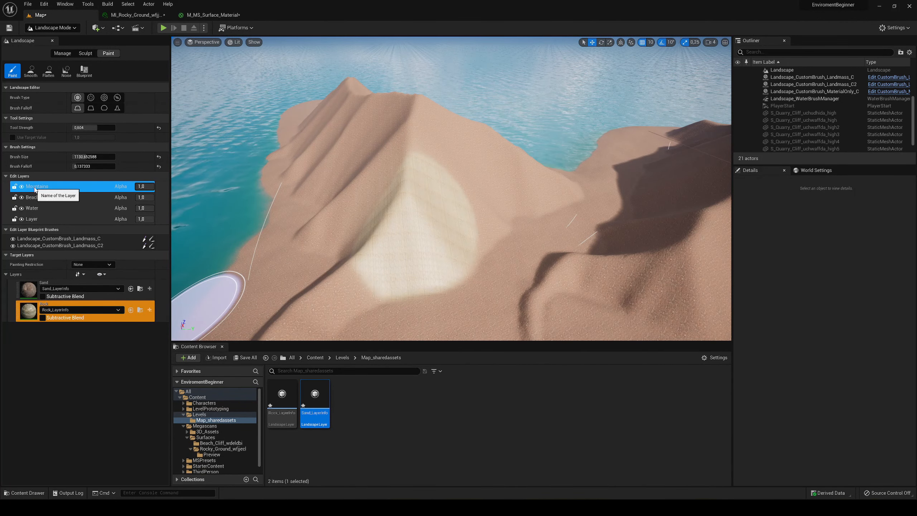
pyautogui.moveTo(393, 211); pyautogui.dragTo(399, 229, button='right')
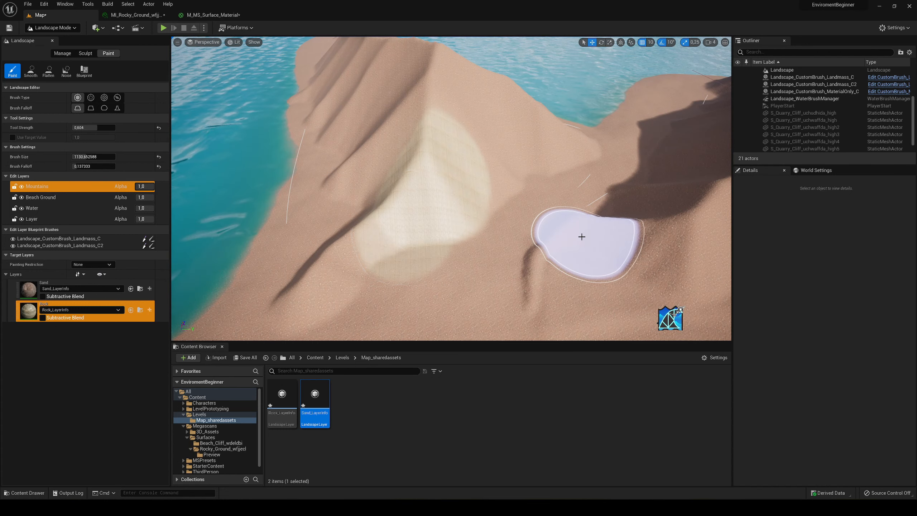
pyautogui.hotkey('ctrl', 'z')
# - Paint the Rock layer across the mountain's slopes and along its ridge to the tapering end, leaving the shoreline as sand
pyautogui.moveTo(479, 213); pyautogui.dragTo(479, 205, button='right')
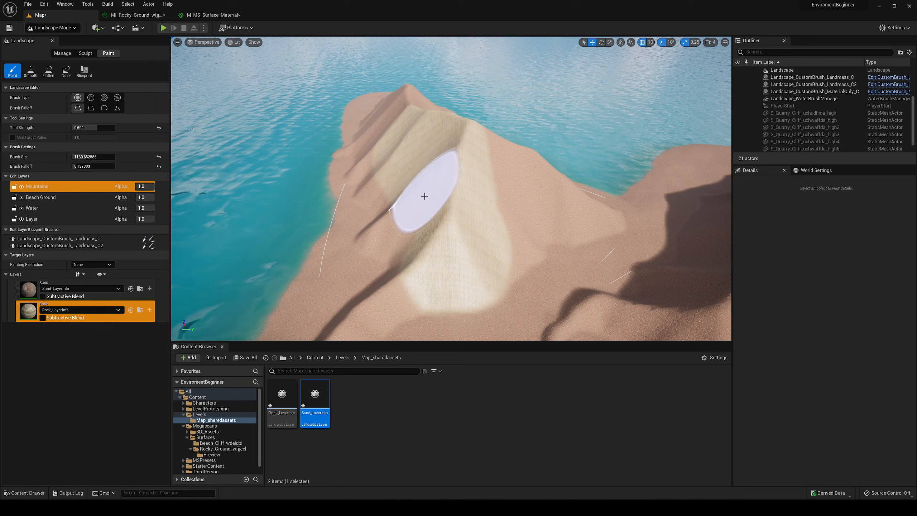
pyautogui.moveTo(495, 175)
pyautogui.mouseDown(button='right')
pyautogui.moveTo(523, 188)
pyautogui.moveTo(602, 174)
pyautogui.mouseUp(button='right')
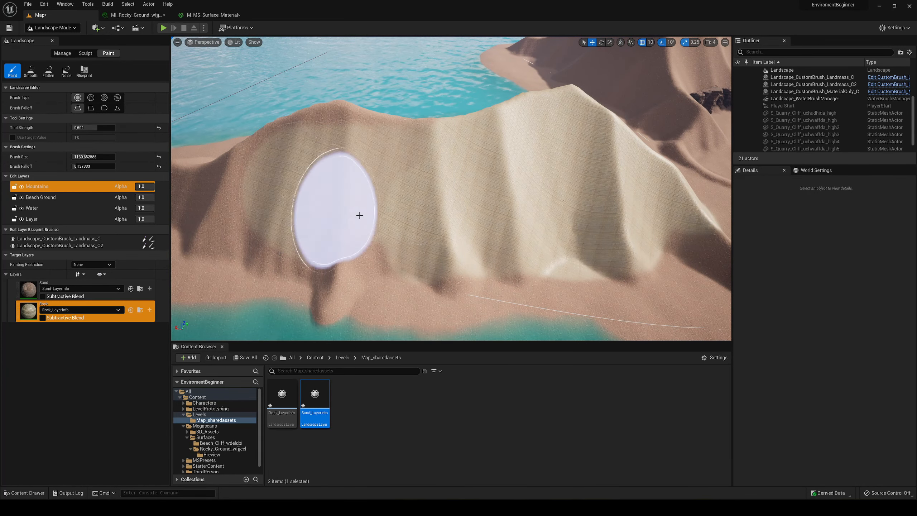
pyautogui.moveTo(329, 216); pyautogui.dragTo(419, 204, button='right')
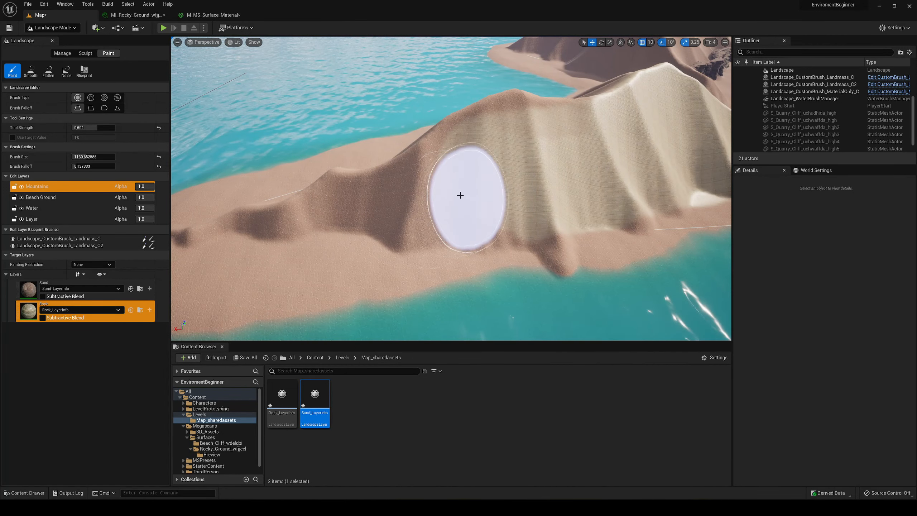
pyautogui.moveTo(305, 197)
pyautogui.mouseDown(button='right')
pyautogui.moveTo(378, 218)
pyautogui.moveTo(458, 210)
pyautogui.moveTo(404, 220)
pyautogui.mouseUp(button='right')
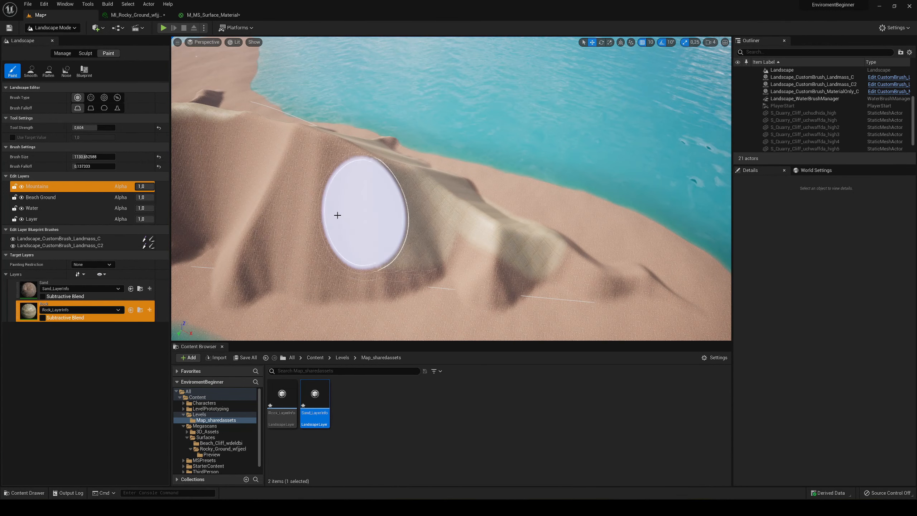
pyautogui.moveTo(253, 212); pyautogui.dragTo(395, 184, button='right')
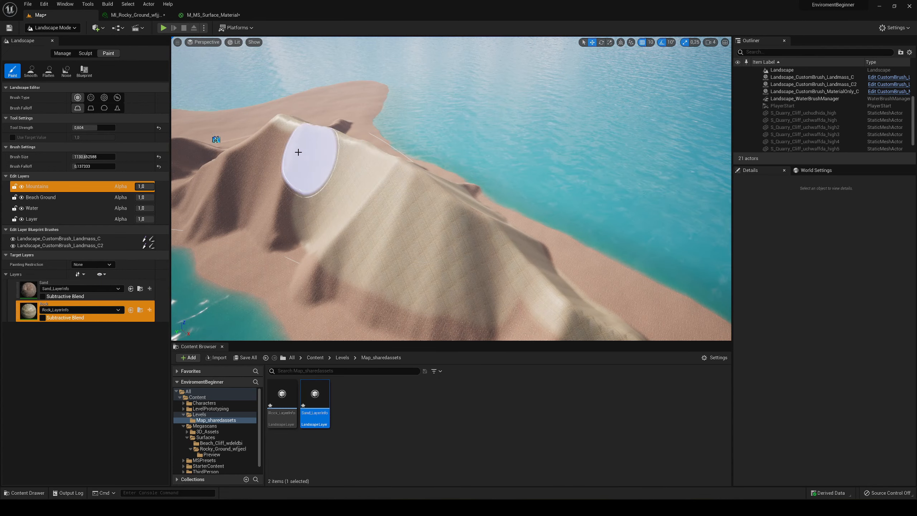
pyautogui.moveTo(255, 166); pyautogui.dragTo(457, 203, button='right')
pyautogui.moveTo(377, 204); pyautogui.dragTo(333, 179, button='right')
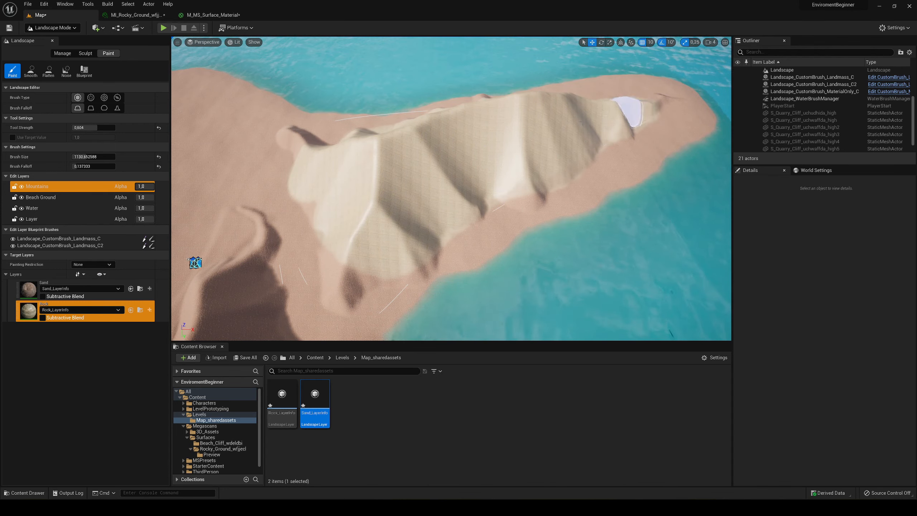
# - With the Sand layer at about 0.156 strength and 0.319 falloff, paint soft sand patches over the first mountain's seaward slopes
pyautogui.moveTo(632, 103)
pyautogui.mouseDown(button='right')
pyautogui.moveTo(542, 98)
pyautogui.moveTo(498, 76)
pyautogui.moveTo(635, 108)
pyautogui.moveTo(578, 123)
pyautogui.moveTo(610, 132)
pyautogui.moveTo(581, 125)
pyautogui.mouseUp(button='right')
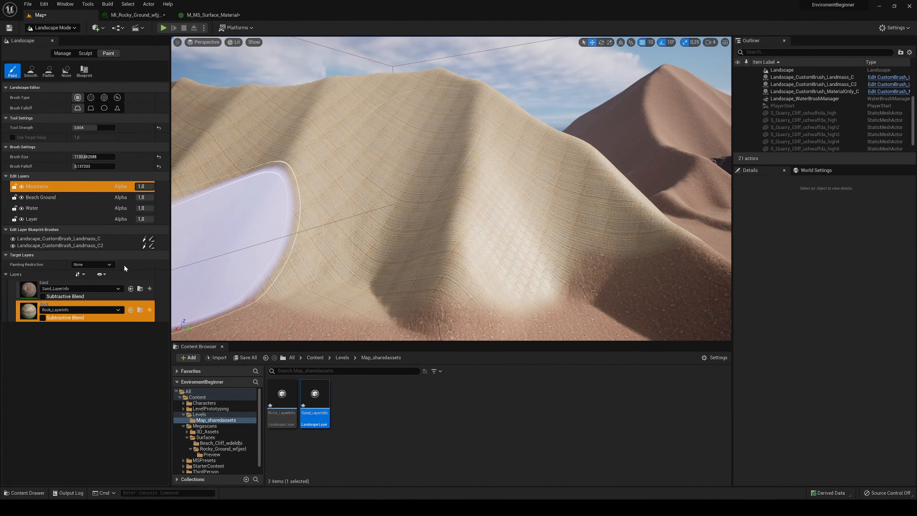
pyautogui.click(27, 292)
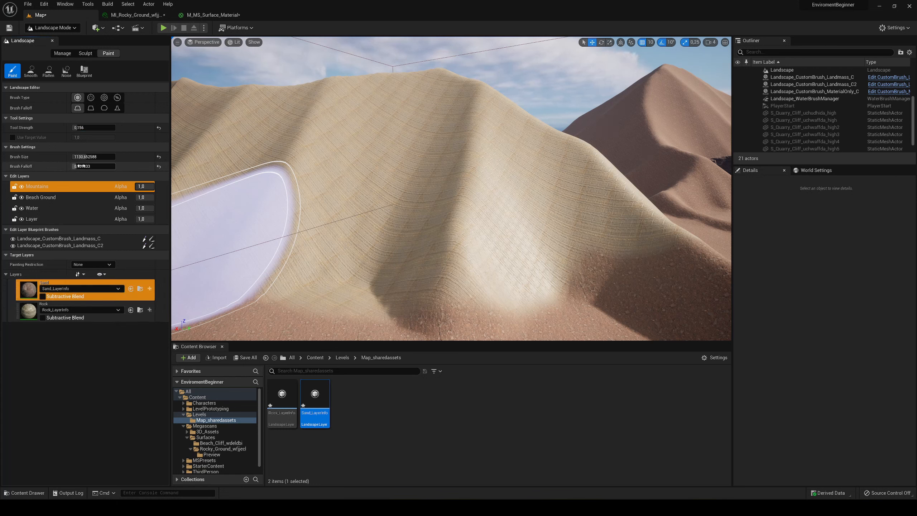
pyautogui.moveTo(80, 166); pyautogui.dragTo(90, 165)
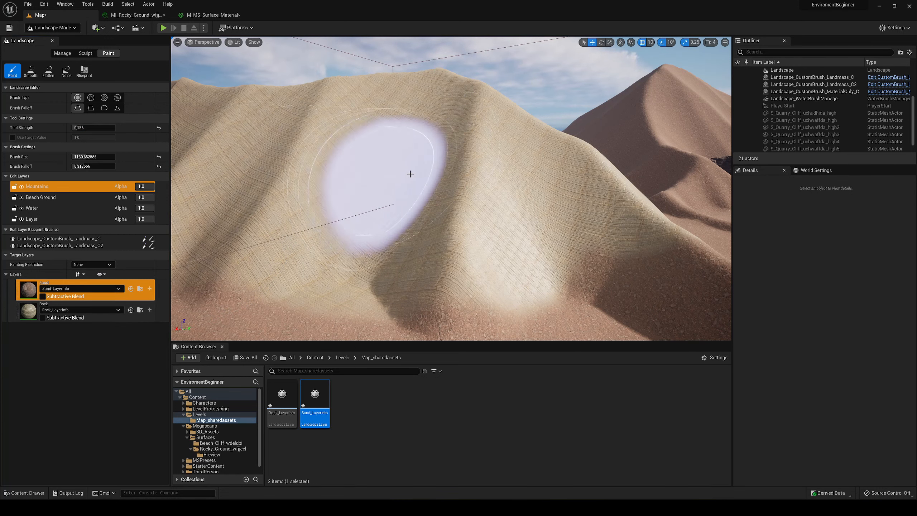
pyautogui.moveTo(345, 158)
pyautogui.mouseDown()
pyautogui.moveTo(293, 146)
pyautogui.moveTo(469, 160)
pyautogui.moveTo(325, 159)
pyautogui.mouseUp()
pyautogui.moveTo(324, 159)
pyautogui.mouseDown(button='right')
pyautogui.moveTo(296, 159)
pyautogui.moveTo(317, 195)
pyautogui.moveTo(347, 215)
pyautogui.moveTo(368, 215)
pyautogui.mouseUp(button='right')
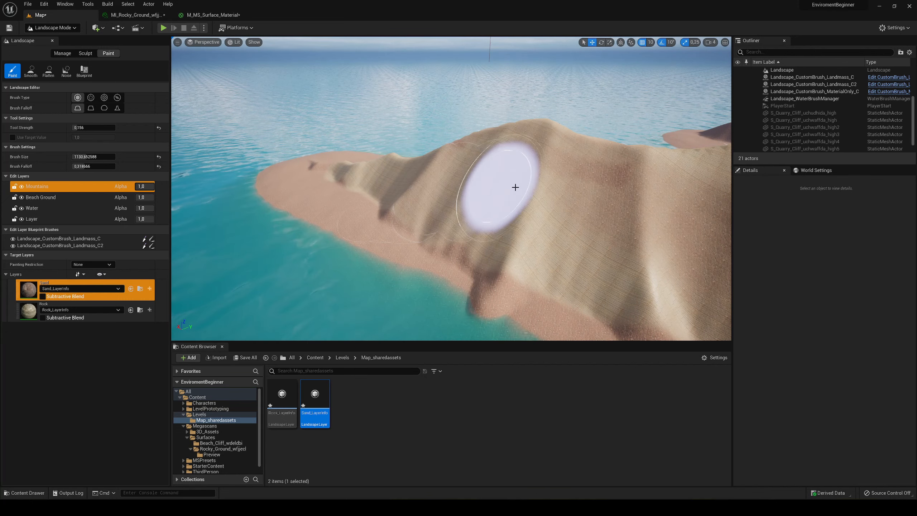
pyautogui.moveTo(440, 184); pyautogui.dragTo(385, 192, button='right')
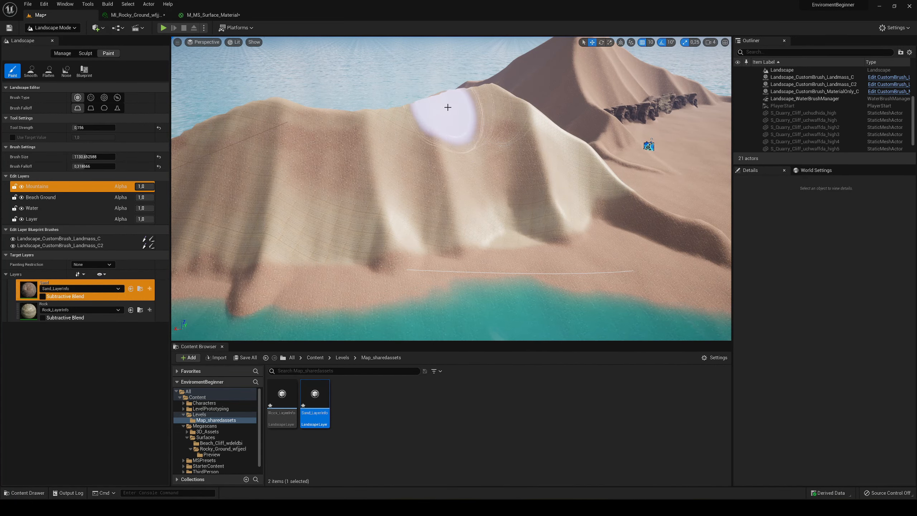
pyautogui.moveTo(487, 133); pyautogui.dragTo(348, 164, button='right')
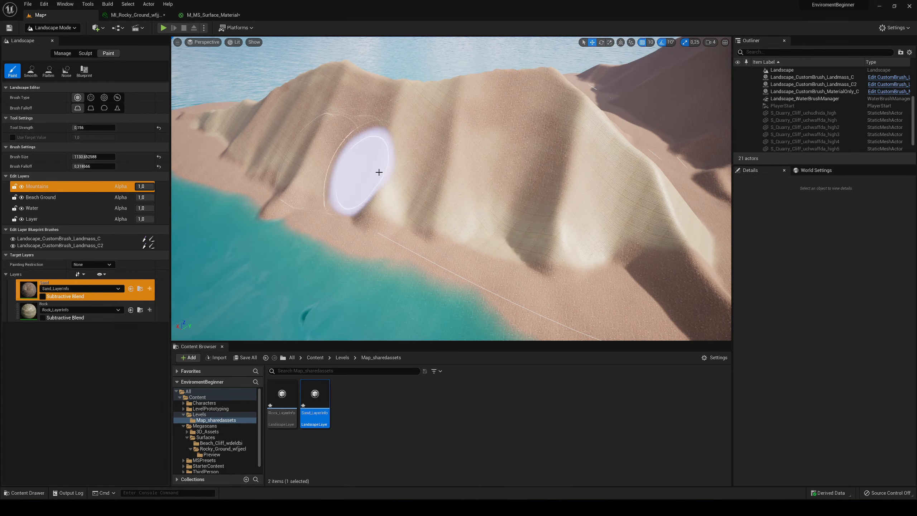
# - Blend more soft Sand patches into the first mountain's end slopes and along its ridge, using the same brush settings
pyautogui.moveTo(638, 198)
pyautogui.mouseDown(button='right')
pyautogui.moveTo(595, 209)
pyautogui.moveTo(513, 172)
pyautogui.mouseUp(button='right')
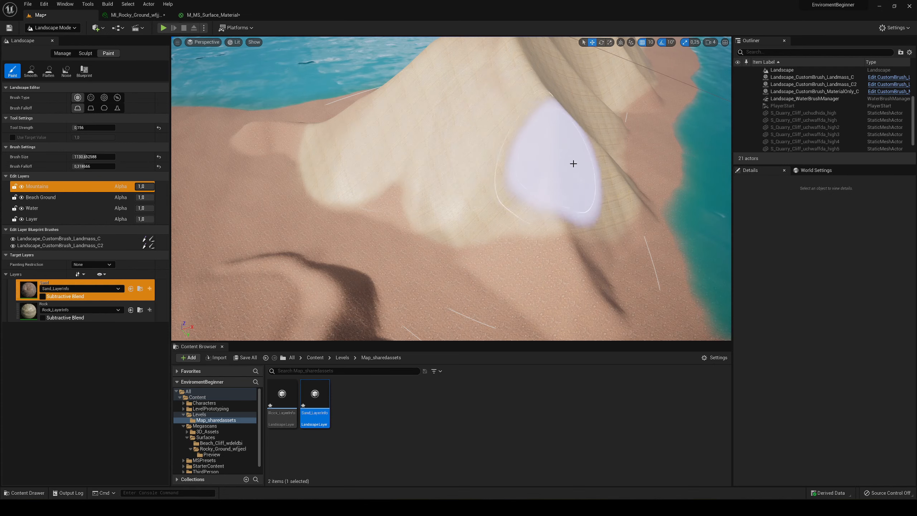
pyautogui.moveTo(605, 143); pyautogui.dragTo(592, 143, button='right')
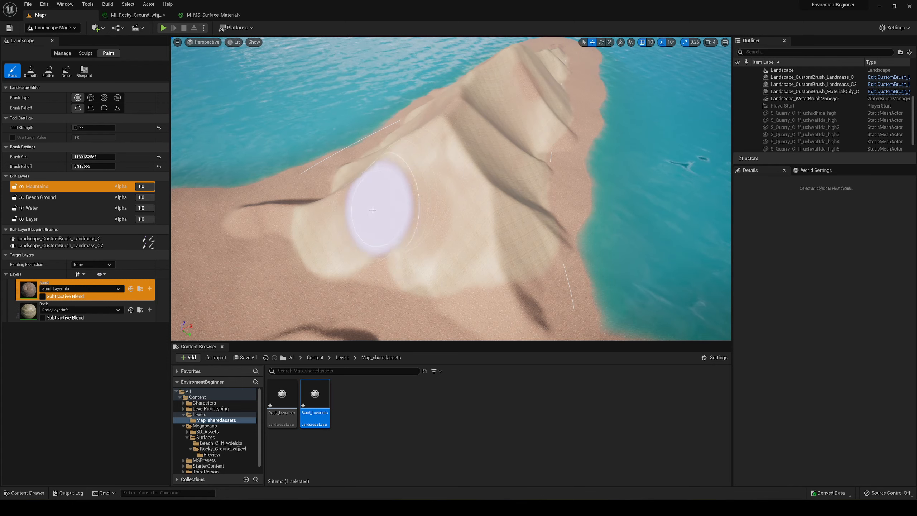
pyautogui.moveTo(372, 209); pyautogui.dragTo(450, 170, button='right')
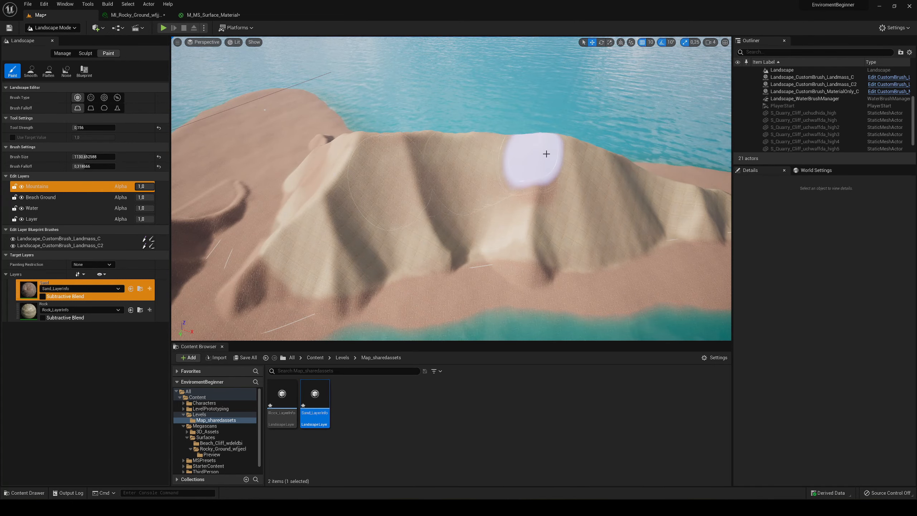
pyautogui.moveTo(476, 220); pyautogui.dragTo(388, 211, button='right')
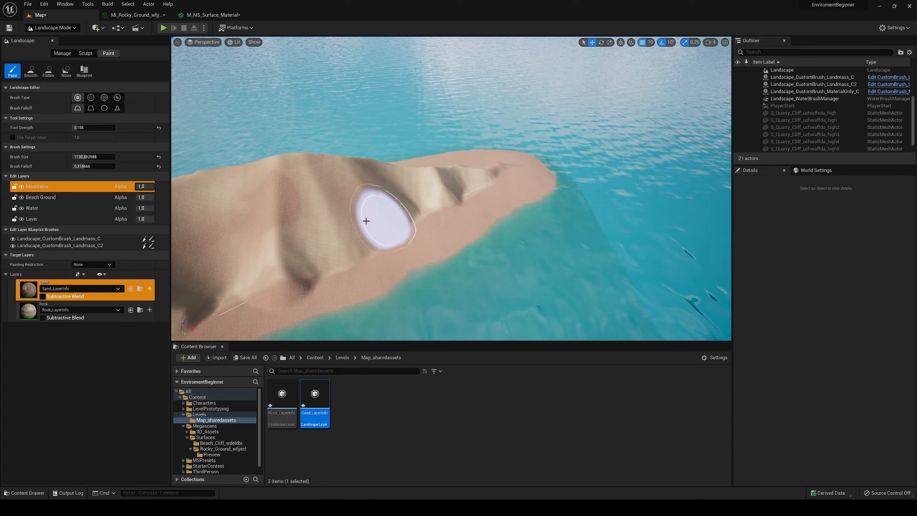
pyautogui.moveTo(454, 185)
pyautogui.mouseDown(button='right')
pyautogui.moveTo(534, 197)
pyautogui.moveTo(567, 191)
pyautogui.moveTo(585, 182)
pyautogui.moveTo(574, 163)
pyautogui.moveTo(601, 155)
pyautogui.mouseUp(button='right')
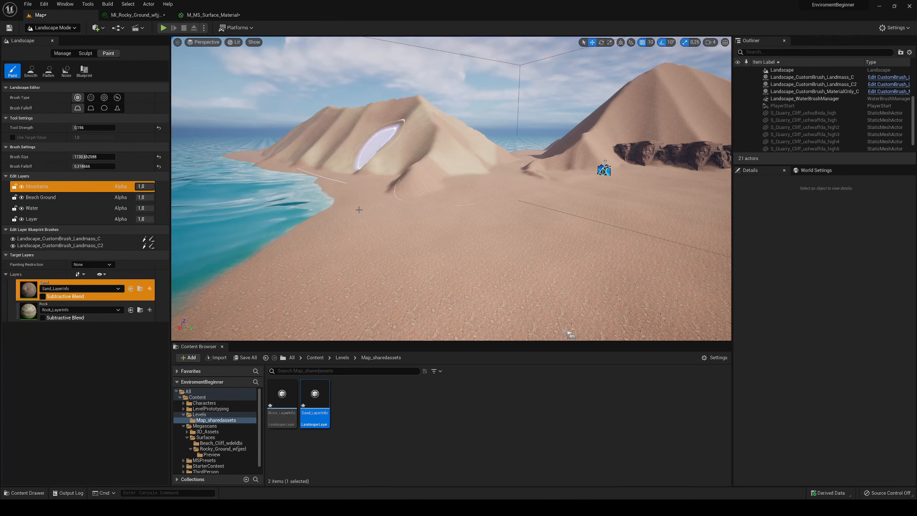
pyautogui.moveTo(378, 144)
pyautogui.mouseDown(button='right')
pyautogui.moveTo(480, 136)
pyautogui.moveTo(506, 160)
pyautogui.moveTo(462, 175)
pyautogui.mouseUp(button='right')
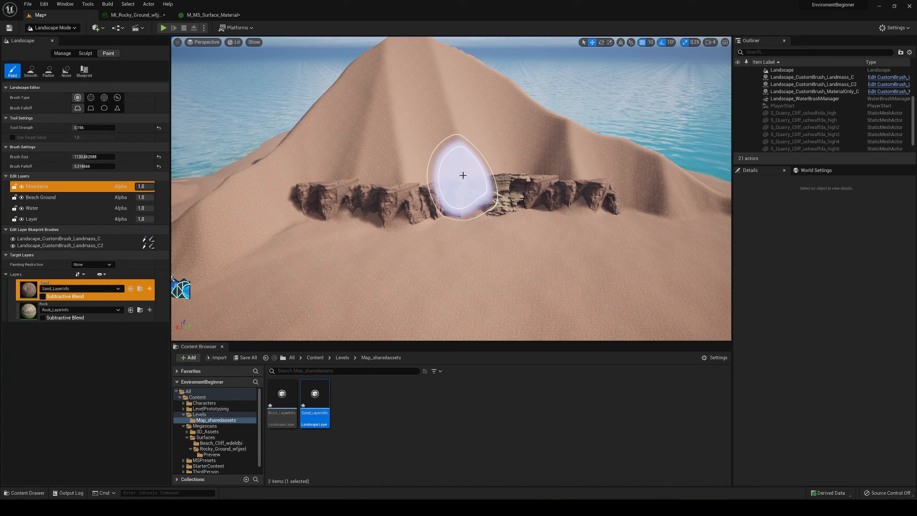
# - Paint the Rock layer over the second mountain's face above the cliffs with about 0.423 strength and 0.169 falloff
pyautogui.click(65, 305)
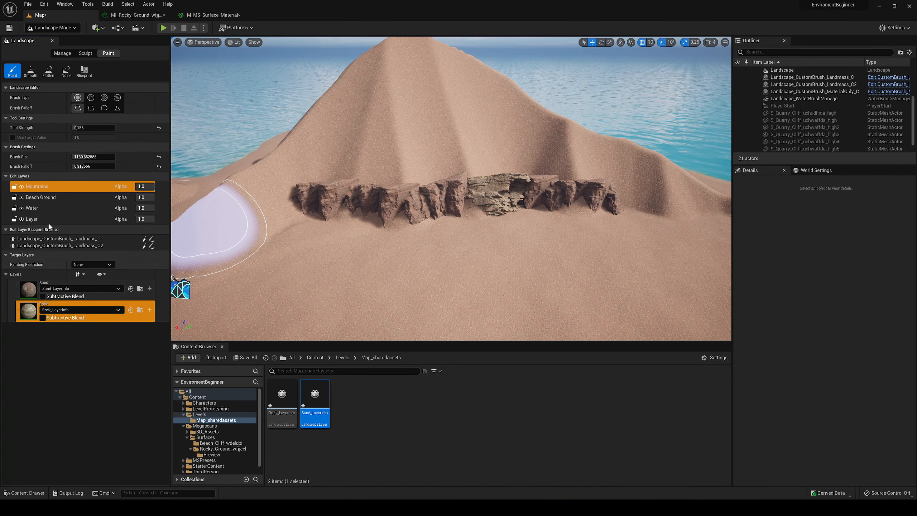
pyautogui.moveTo(343, 191); pyautogui.dragTo(321, 210, button='right')
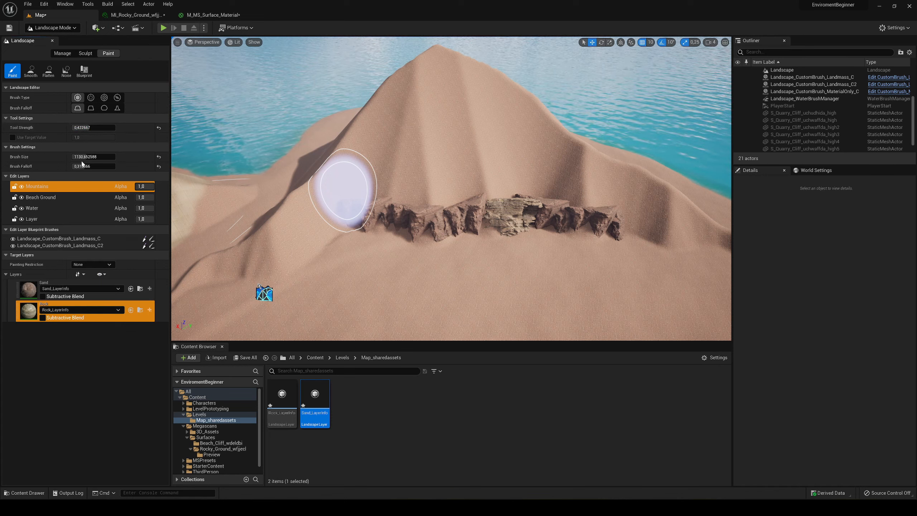
pyautogui.moveTo(393, 142)
pyautogui.mouseDown()
pyautogui.moveTo(511, 129)
pyautogui.moveTo(415, 98)
pyautogui.moveTo(473, 87)
pyautogui.moveTo(538, 144)
pyautogui.moveTo(664, 205)
pyautogui.moveTo(430, 164)
pyautogui.moveTo(323, 182)
pyautogui.moveTo(315, 217)
pyautogui.mouseUp()
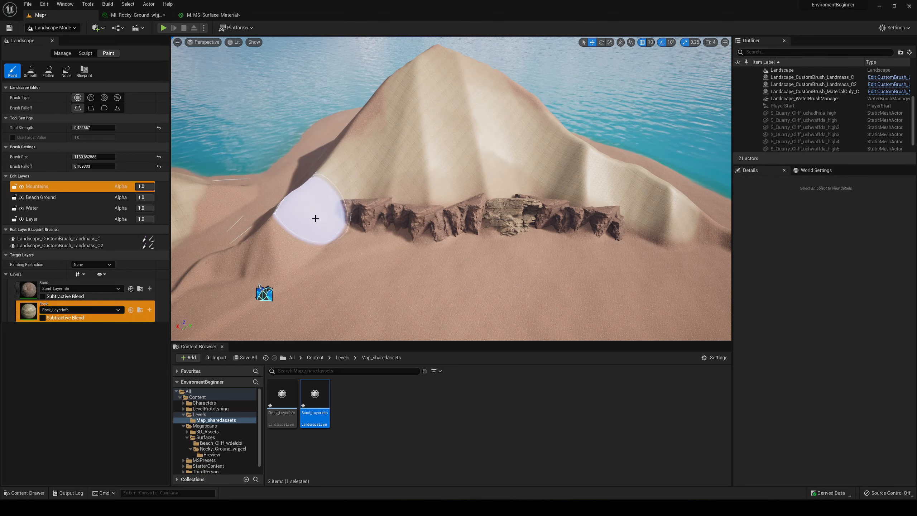
pyautogui.moveTo(316, 217); pyautogui.dragTo(355, 257, button='right')
pyautogui.moveTo(355, 257)
pyautogui.mouseDown()
pyautogui.moveTo(385, 246)
pyautogui.moveTo(370, 156)
pyautogui.moveTo(384, 118)
pyautogui.mouseUp()
pyautogui.moveTo(384, 118); pyautogui.dragTo(474, 199, button='right')
pyautogui.moveTo(474, 199)
pyautogui.mouseDown()
pyautogui.moveTo(388, 209)
pyautogui.moveTo(412, 223)
pyautogui.moveTo(347, 271)
pyautogui.moveTo(318, 280)
pyautogui.mouseUp()
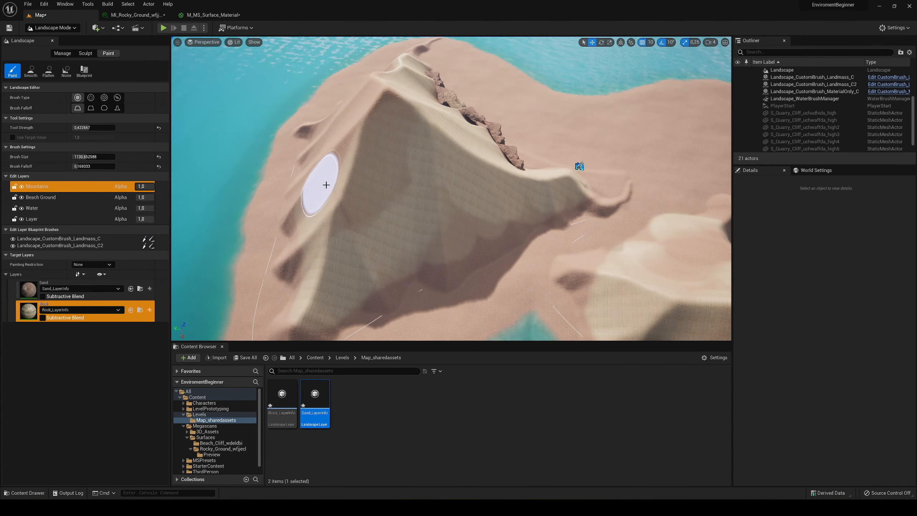
# - Cover the back and side slopes of the second mountain with the Rock layer, keeping the surrounding shoreline as sand
pyautogui.moveTo(323, 184)
pyautogui.mouseDown(button='right')
pyautogui.moveTo(364, 199)
pyautogui.moveTo(401, 192)
pyautogui.moveTo(410, 209)
pyautogui.mouseUp(button='right')
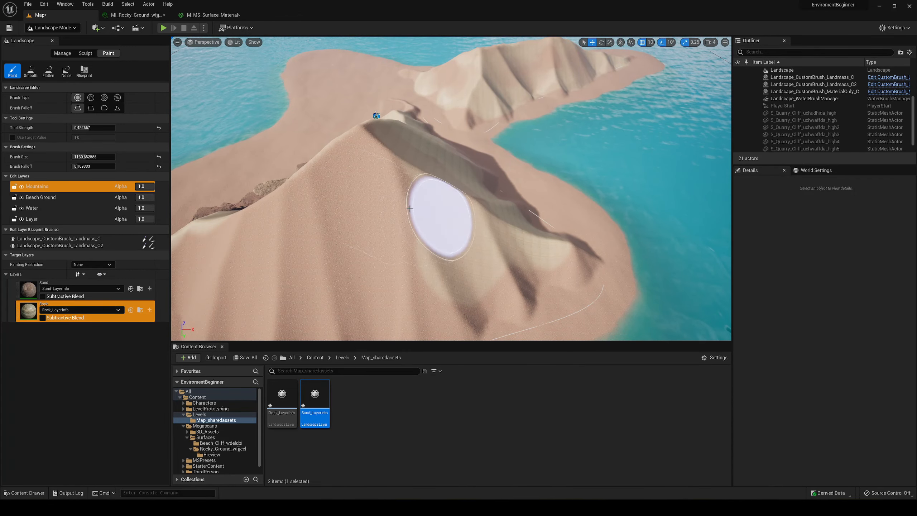
pyautogui.moveTo(357, 184); pyautogui.dragTo(311, 261)
pyautogui.moveTo(377, 221); pyautogui.dragTo(411, 227, button='right')
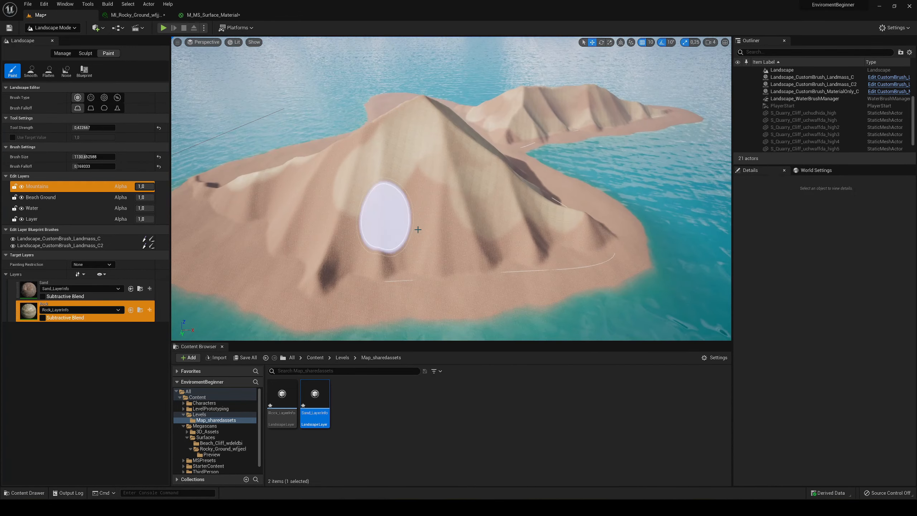
pyautogui.moveTo(482, 220); pyautogui.dragTo(259, 195)
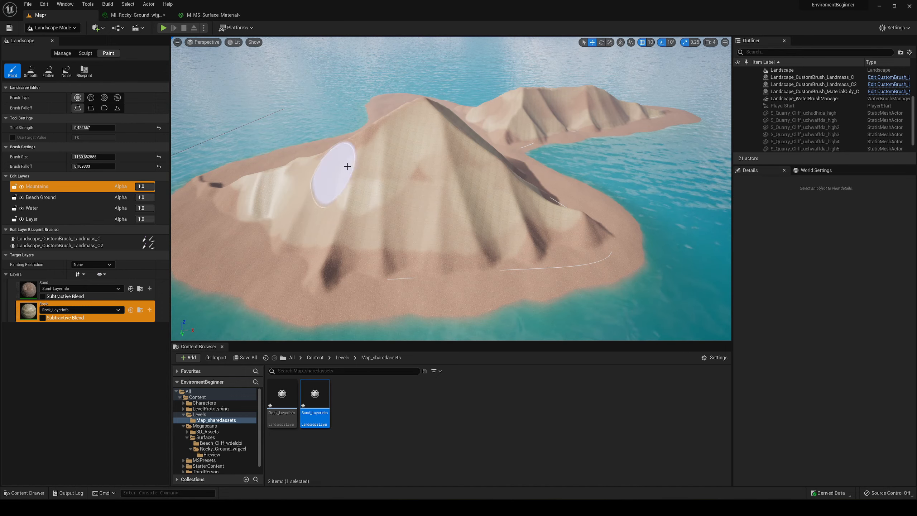
pyautogui.moveTo(433, 187)
pyautogui.mouseDown()
pyautogui.moveTo(332, 194)
pyautogui.moveTo(489, 174)
pyautogui.moveTo(336, 166)
pyautogui.mouseUp()
pyautogui.moveTo(335, 166); pyautogui.dragTo(282, 180, button='right')
pyautogui.moveTo(352, 179); pyautogui.dragTo(447, 198, button='right')
pyautogui.moveTo(352, 179)
pyautogui.mouseDown()
pyautogui.moveTo(383, 293)
pyautogui.moveTo(430, 149)
pyautogui.mouseUp()
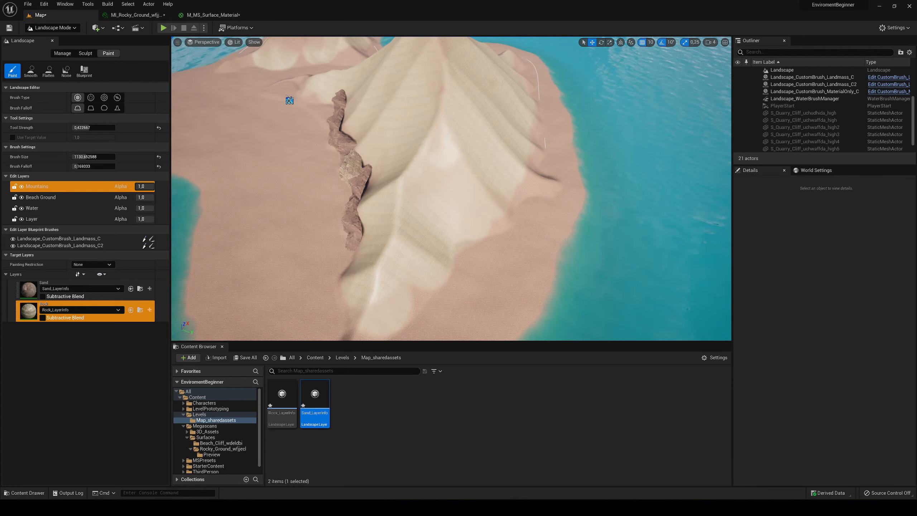
pyautogui.moveTo(429, 149); pyautogui.dragTo(545, 130, button='right')
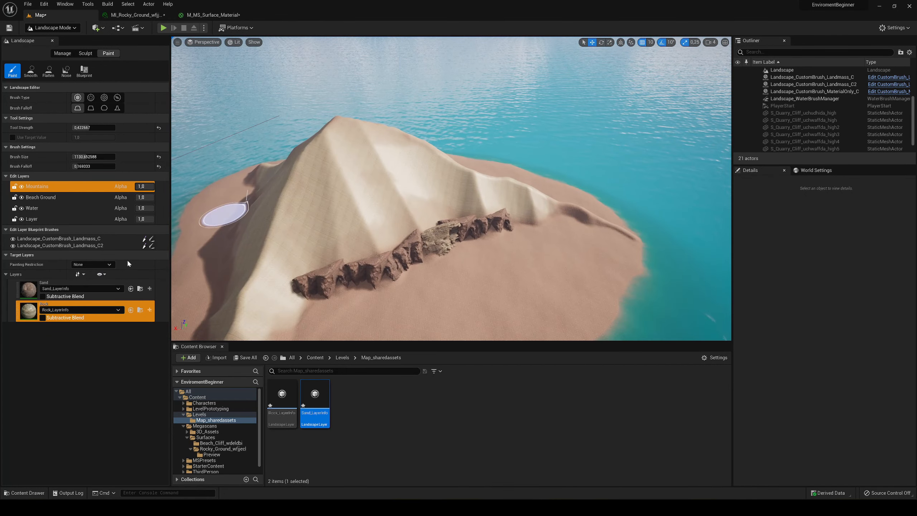
# - Blend Sand patches into the second mountain's peak and slopes using about 0.177 strength and 0.292 falloff
pyautogui.click(90, 293)
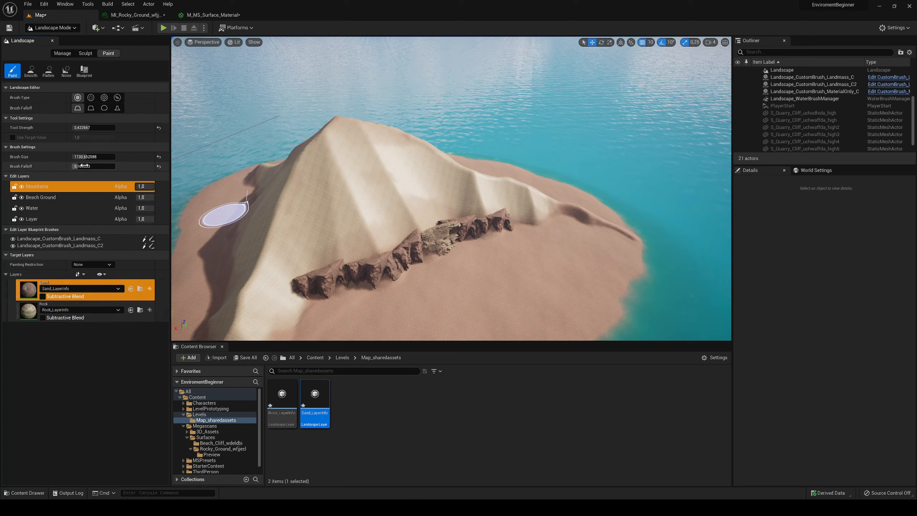
pyautogui.moveTo(83, 166); pyautogui.dragTo(90, 166)
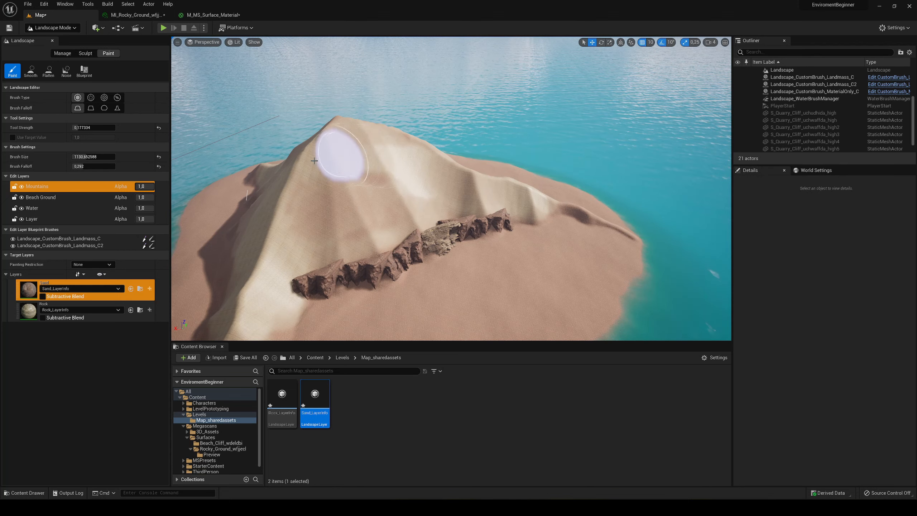
pyautogui.moveTo(339, 150); pyautogui.dragTo(365, 185, button='right')
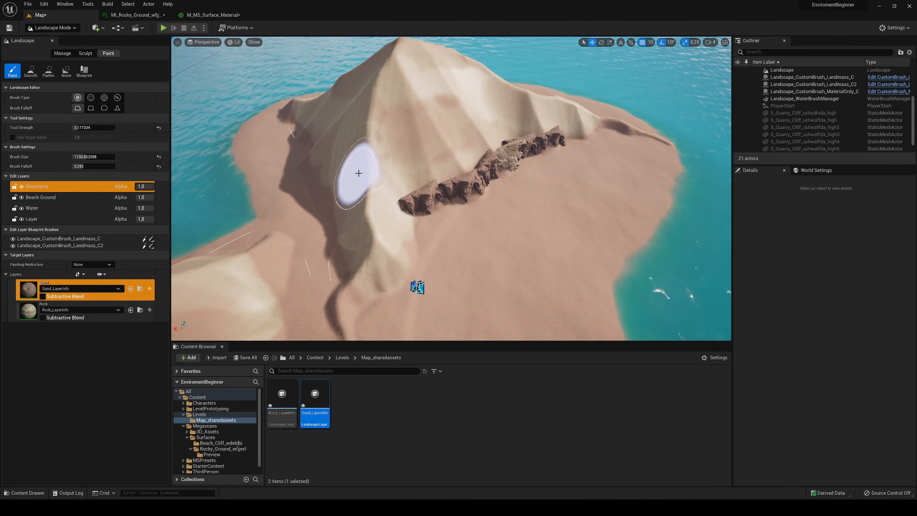
pyautogui.moveTo(337, 105)
pyautogui.mouseDown(button='right')
pyautogui.moveTo(433, 90)
pyautogui.moveTo(469, 100)
pyautogui.mouseUp(button='right')
pyautogui.moveTo(291, 229)
pyautogui.mouseDown(button='right')
pyautogui.moveTo(327, 249)
pyautogui.moveTo(378, 258)
pyautogui.moveTo(415, 245)
pyautogui.mouseUp(button='right')
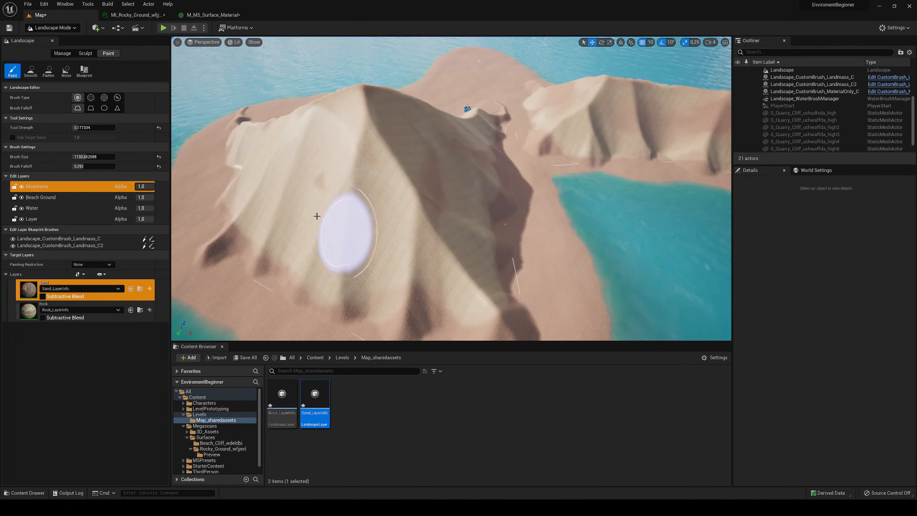
pyautogui.moveTo(370, 219)
pyautogui.mouseDown(button='right')
pyautogui.moveTo(415, 217)
pyautogui.moveTo(199, 168)
pyautogui.mouseUp(button='right')
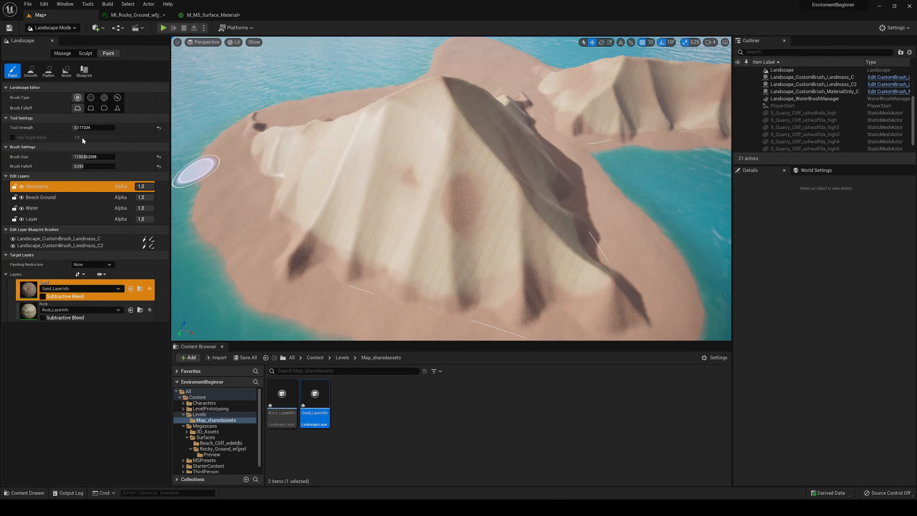
# - Paint stronger Sand patches on the second mountain's slopes at about 0.273 strength and save all project changes
pyautogui.moveTo(93, 127); pyautogui.dragTo(101, 127)
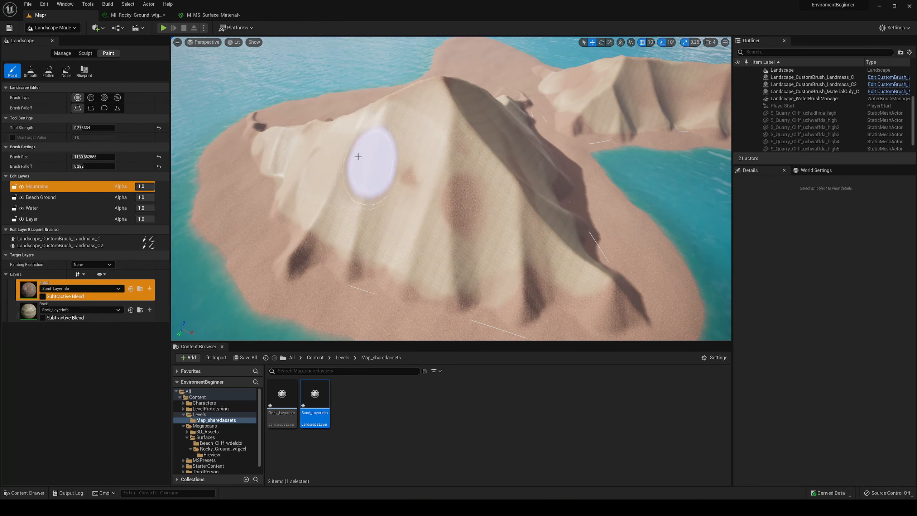
pyautogui.moveTo(440, 240); pyautogui.dragTo(430, 227, button='right')
pyautogui.moveTo(352, 213); pyautogui.dragTo(462, 218, button='right')
pyautogui.moveTo(371, 155)
pyautogui.mouseDown(button='right')
pyautogui.moveTo(407, 156)
pyautogui.moveTo(364, 163)
pyautogui.mouseUp(button='right')
pyautogui.moveTo(416, 180); pyautogui.dragTo(413, 165, button='right')
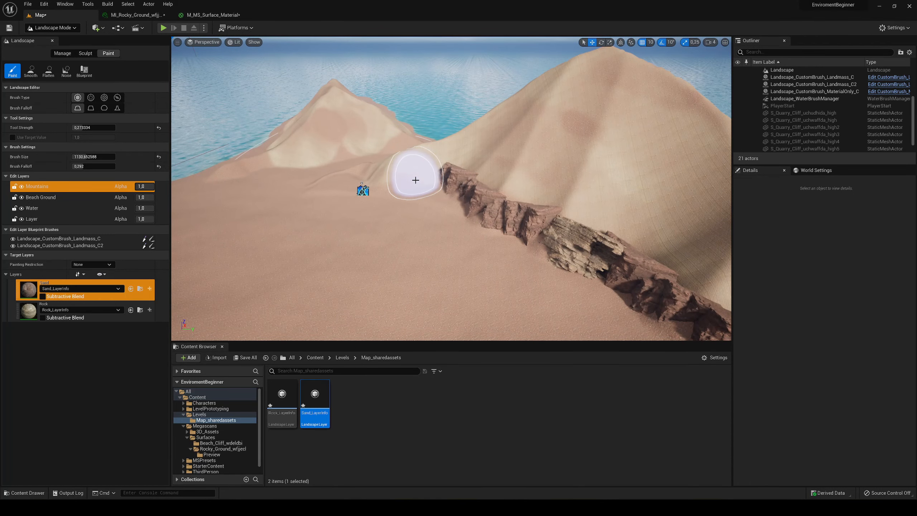
pyautogui.hotkey('ctrl', 'shift', 's')
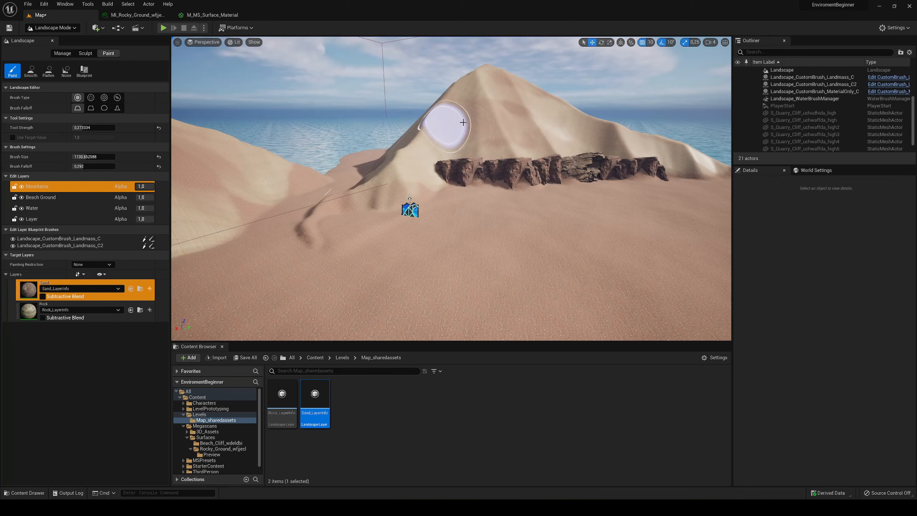
# - Paint additional Sand patches on the first mountain's slopes facing the flat beach
pyautogui.moveTo(409, 168); pyautogui.dragTo(382, 171, button='right')
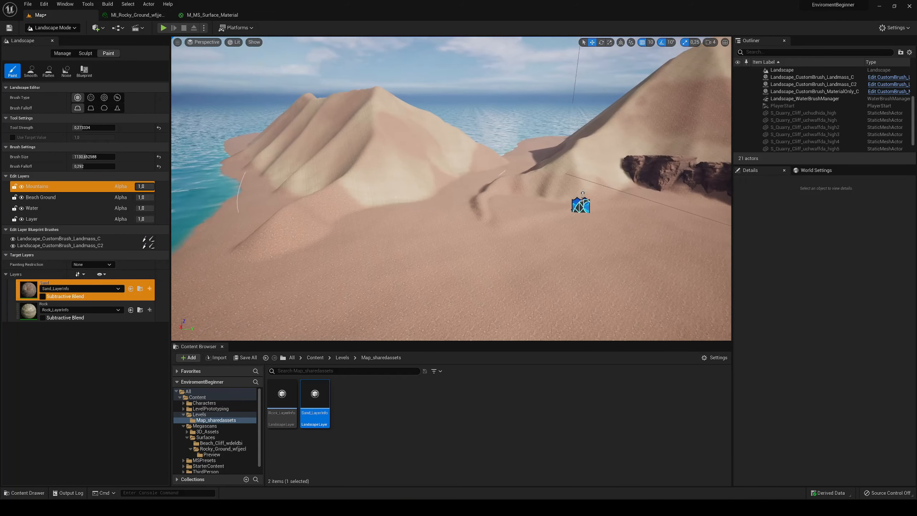
pyautogui.press('s')
pyautogui.moveTo(335, 130); pyautogui.dragTo(378, 137, button='right')
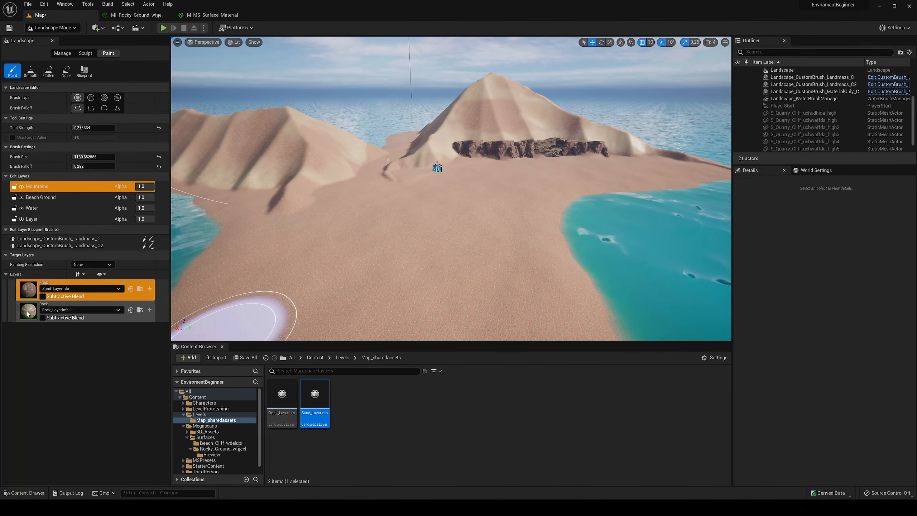
# - Try painting Rock layer patches on the flat sand at the first mountain's foot, and undo the strokes
pyautogui.click(90, 304)
pyautogui.moveTo(277, 168); pyautogui.dragTo(281, 190, button='right')
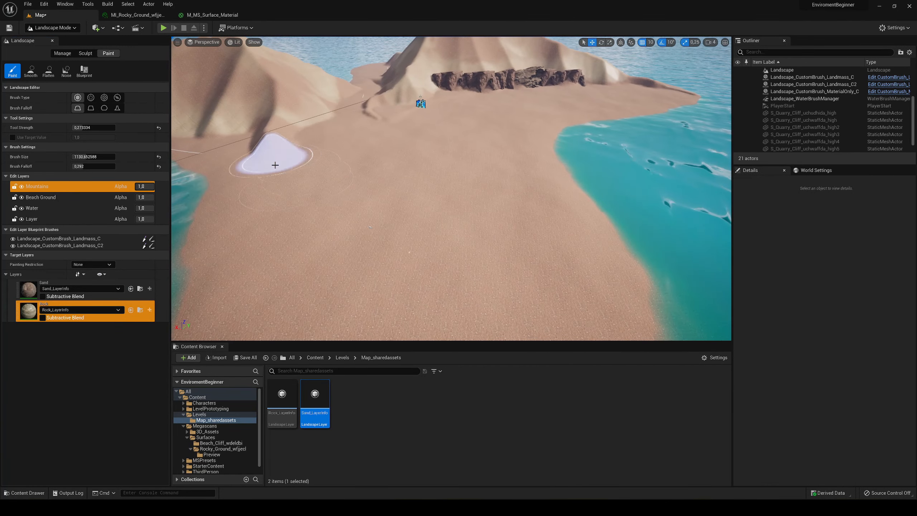
pyautogui.moveTo(276, 165); pyautogui.dragTo(305, 203)
pyautogui.moveTo(316, 210)
pyautogui.mouseDown(button='right')
pyautogui.moveTo(333, 227)
pyautogui.moveTo(368, 209)
pyautogui.mouseUp(button='right')
pyautogui.press('s')
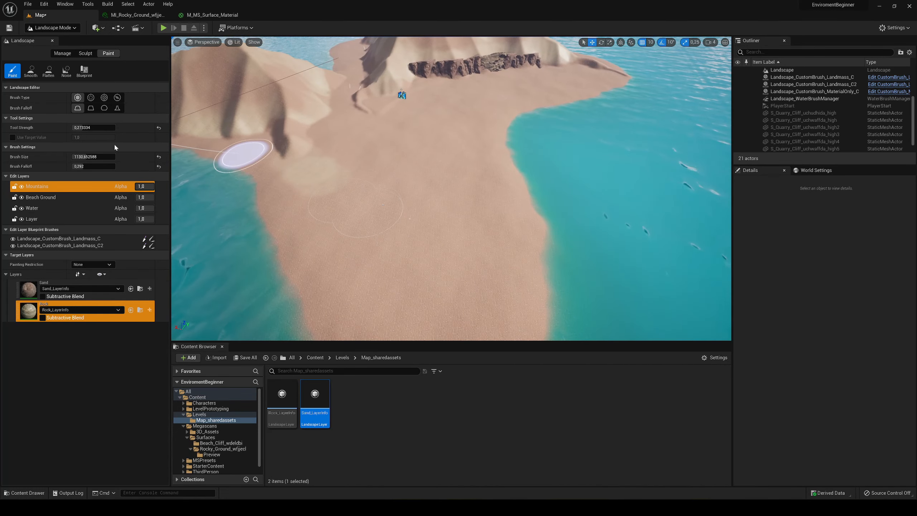
pyautogui.hotkey('ctrl', 'z')
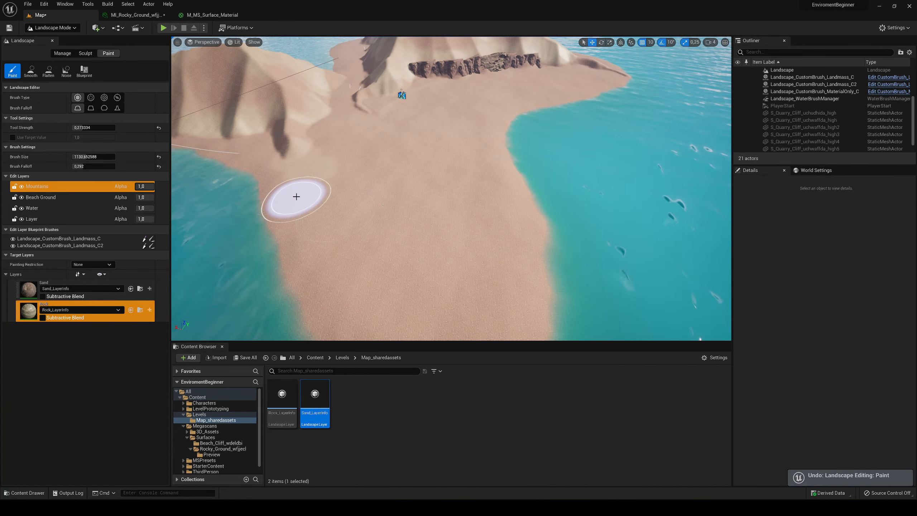
# - Compare the circle, alpha and pattern brush types and browse the textures available for the pattern brush
pyautogui.click(104, 97)
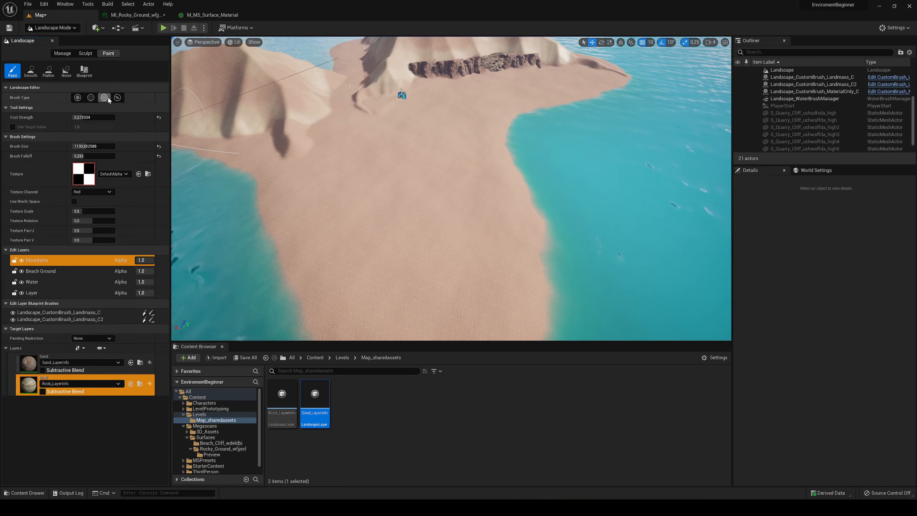
pyautogui.click(91, 97)
pyautogui.click(78, 98)
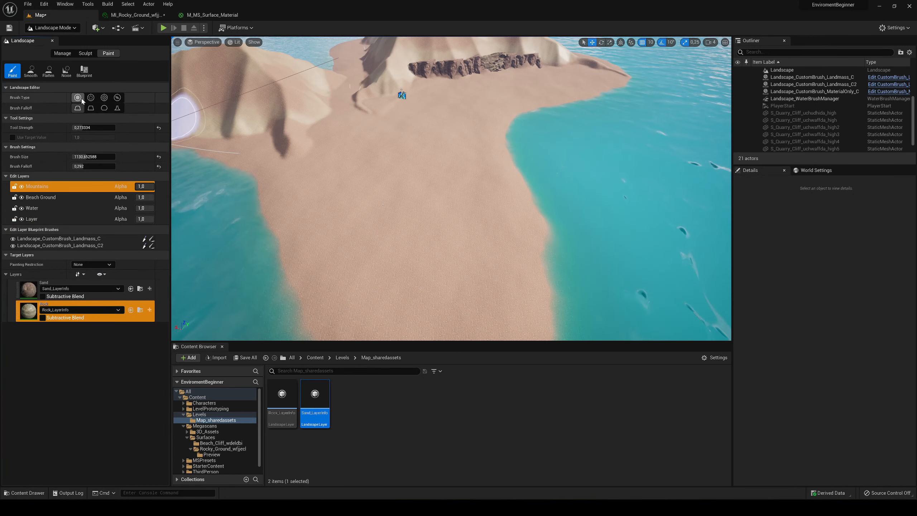
pyautogui.click(104, 98)
pyautogui.click(78, 98)
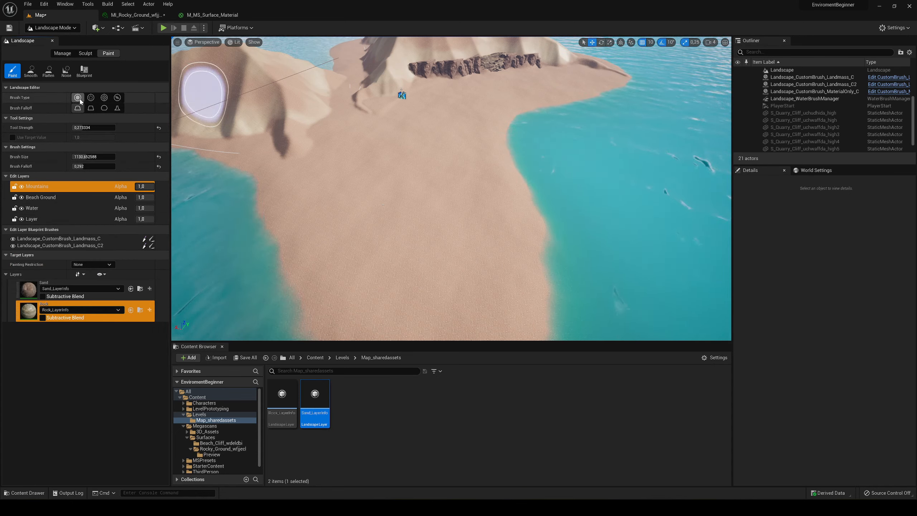
pyautogui.click(104, 97)
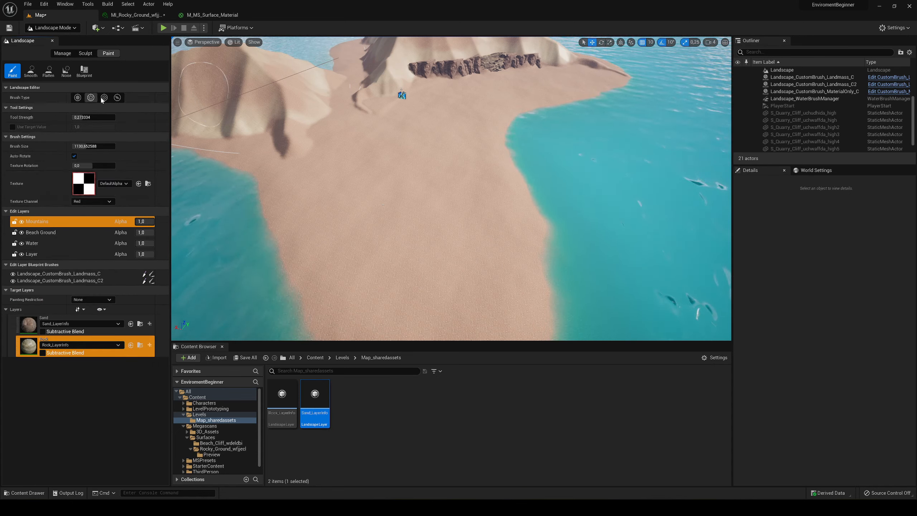
pyautogui.click(112, 174)
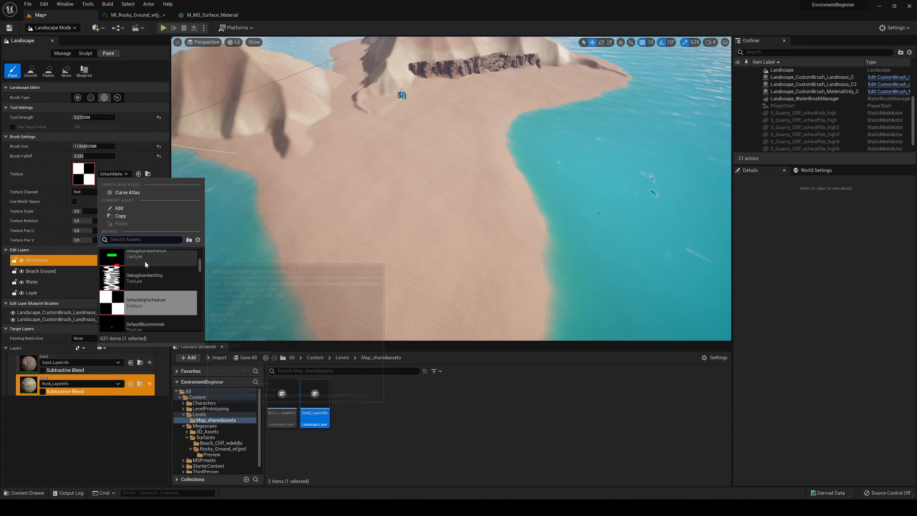
pyautogui.scroll(-3, 159, 289)
pyautogui.scroll(8, 162, 290)
pyautogui.scroll(-10, 149, 284)
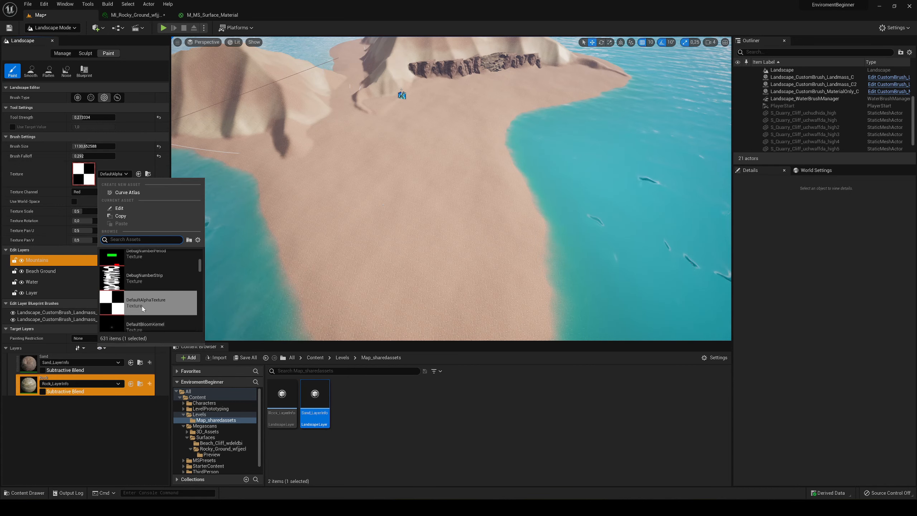
pyautogui.scroll(5, 153, 295)
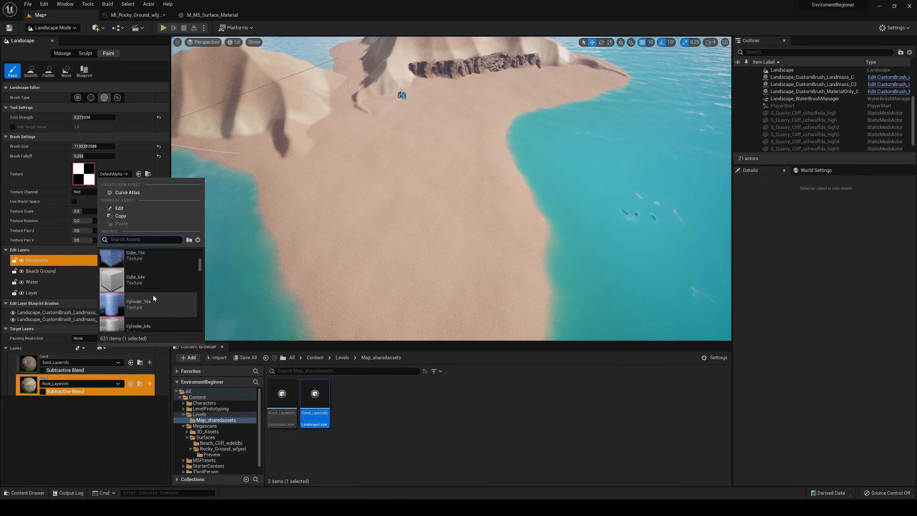
pyautogui.moveTo(335, 224); pyautogui.dragTo(332, 212, button='right')
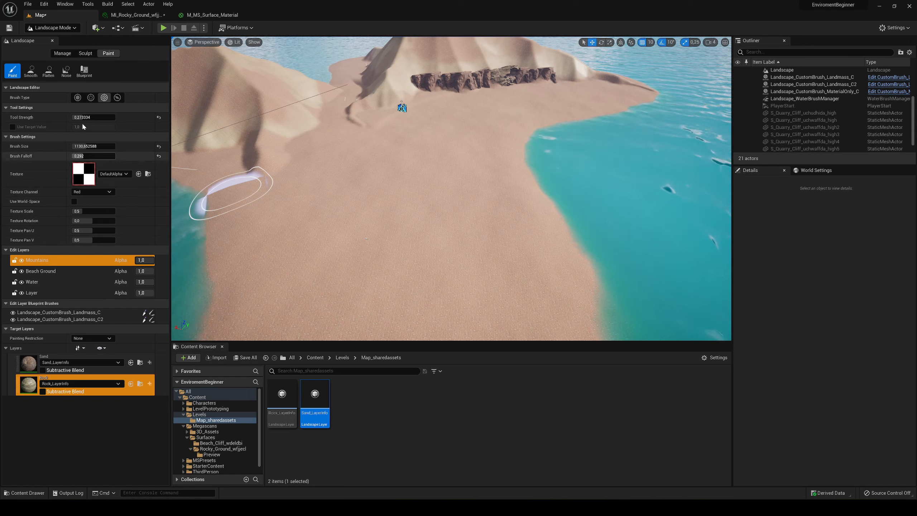
# - Paint soft Rock layer patches on the flat beach with the circle brush at about 0.177 strength
pyautogui.click(79, 99)
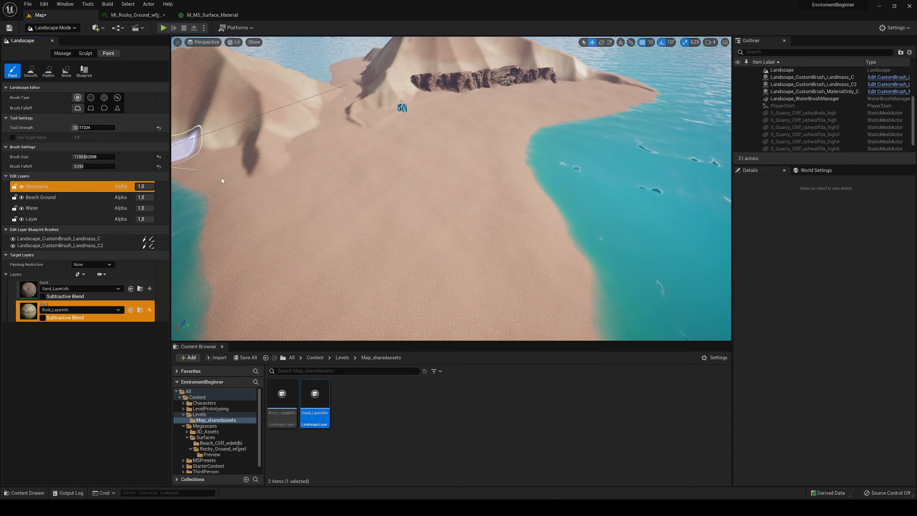
pyautogui.click(294, 205)
pyautogui.click(486, 191)
pyautogui.moveTo(491, 205); pyautogui.dragTo(491, 249, button='right')
pyautogui.moveTo(472, 243)
pyautogui.mouseDown()
pyautogui.moveTo(450, 159)
pyautogui.moveTo(330, 186)
pyautogui.moveTo(528, 188)
pyautogui.mouseUp()
pyautogui.moveTo(470, 153); pyautogui.dragTo(471, 166, button='right')
pyautogui.press('w')
pyautogui.moveTo(414, 191)
pyautogui.mouseDown(button='right')
pyautogui.moveTo(415, 130)
pyautogui.moveTo(414, 191)
pyautogui.mouseUp(button='right')
pyautogui.press('s')
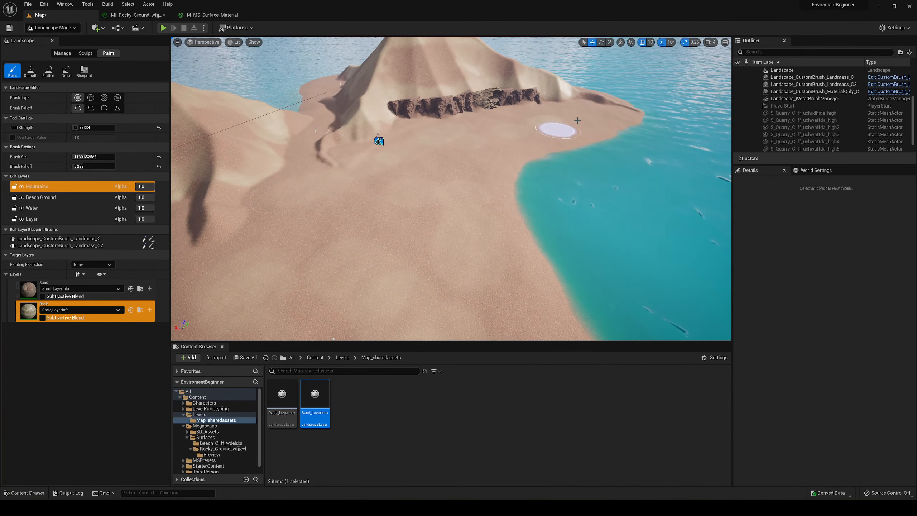
# - Paint more faint Rock patches across the sand between the cliff row and the first mountain, keeping the circle brush
pyautogui.press('a')
pyautogui.moveTo(596, 121); pyautogui.dragTo(628, 152, button='right')
pyautogui.click(362, 174)
pyautogui.press('s')
pyautogui.moveTo(522, 200)
pyautogui.mouseDown(button='right')
pyautogui.moveTo(556, 238)
pyautogui.moveTo(545, 250)
pyautogui.mouseUp(button='right')
pyautogui.press('w')
pyautogui.moveTo(460, 224)
pyautogui.mouseDown(button='right')
pyautogui.moveTo(476, 207)
pyautogui.moveTo(454, 198)
pyautogui.moveTo(460, 208)
pyautogui.mouseUp(button='right')
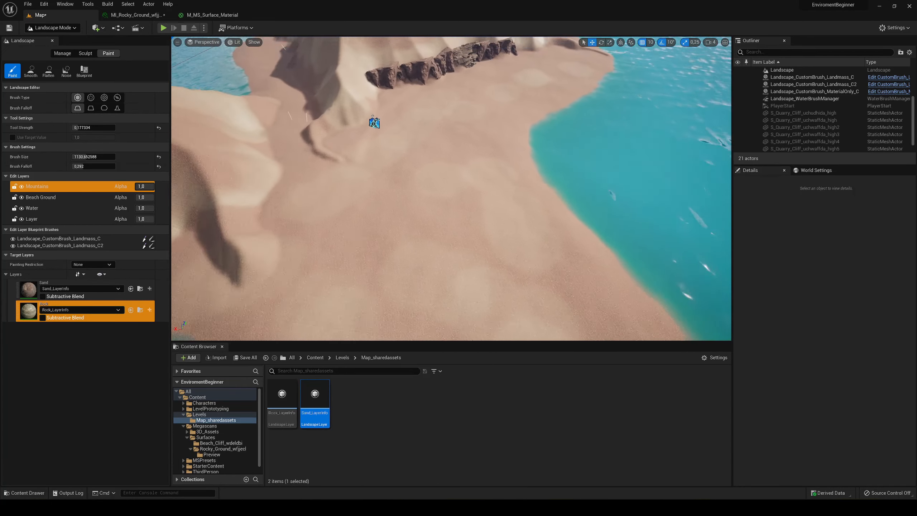
pyautogui.click(91, 98)
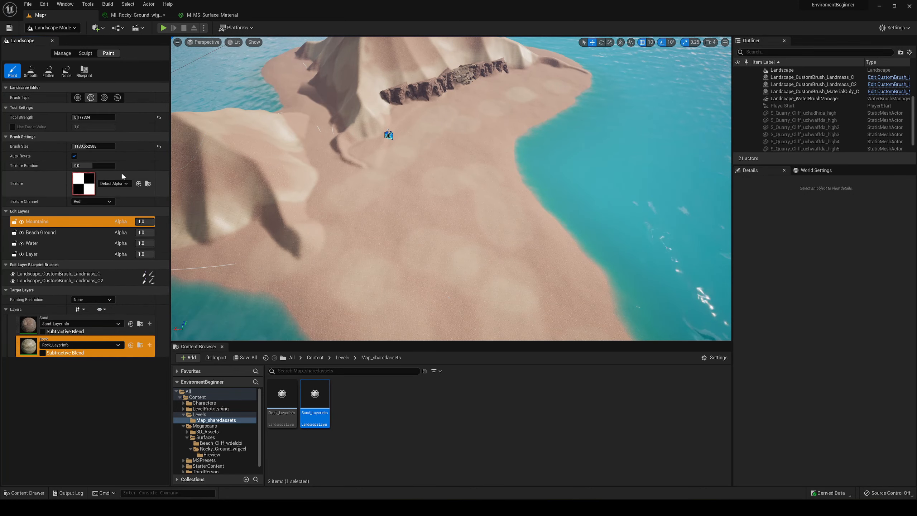
pyautogui.click(78, 97)
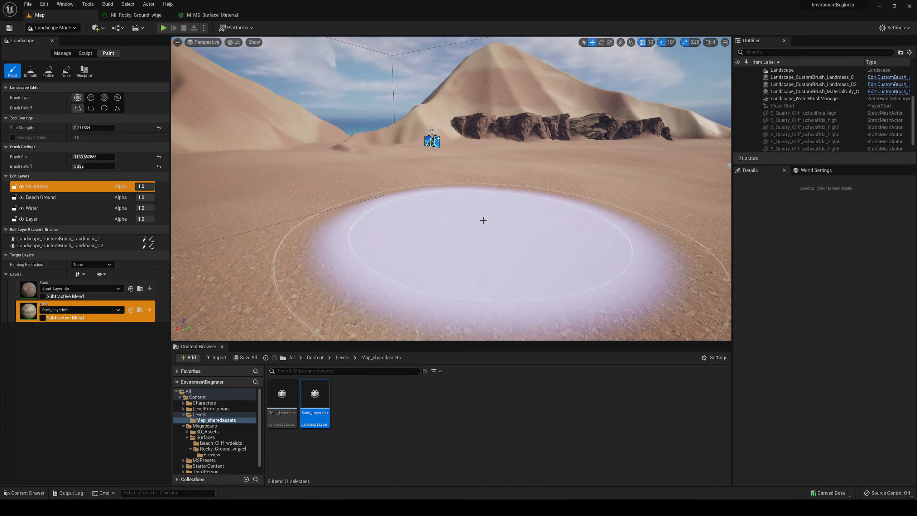
# - Switch to selection mode and play-test the level by running the character across the beach
pyautogui.click(52, 27)
pyautogui.click(44, 39)
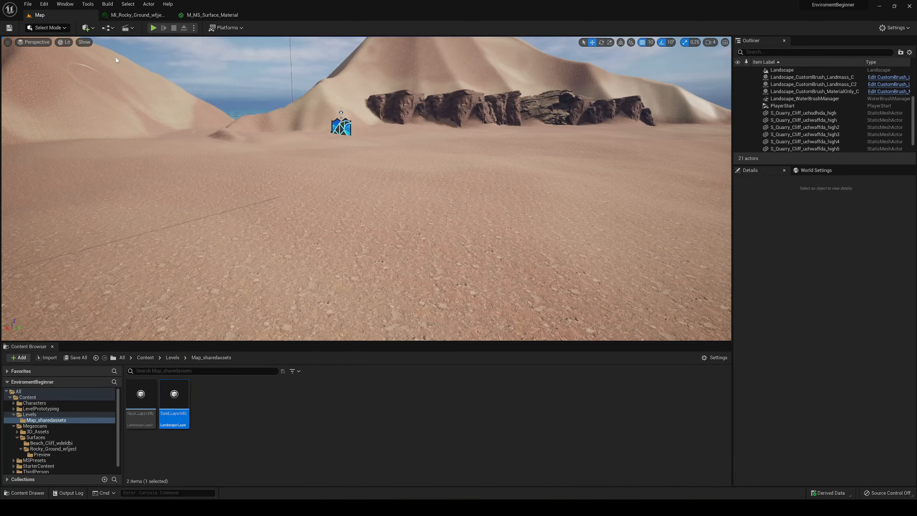
pyautogui.click(153, 27)
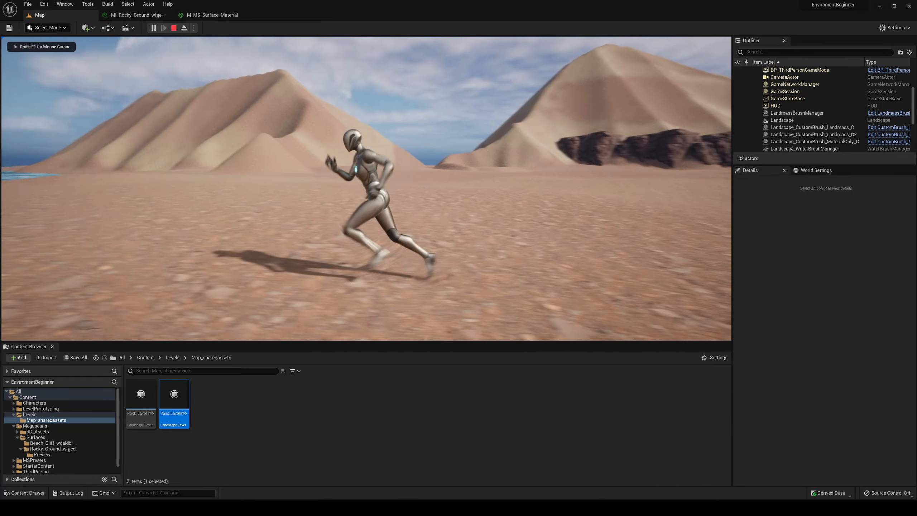
pyautogui.press('w')
pyautogui.press('Escape')
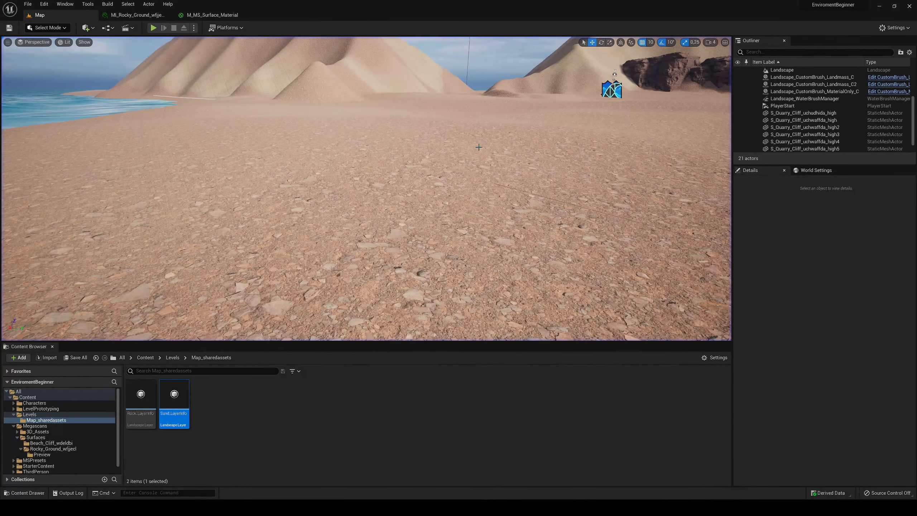
# - Examine the individual cliff meshes in the row at the second mountain's foot from several angles
pyautogui.click(387, 157)
pyautogui.moveTo(458, 167)
pyautogui.mouseDown(button='right')
pyautogui.moveTo(506, 174)
pyautogui.moveTo(459, 166)
pyautogui.mouseUp(button='right')
pyautogui.press('w')
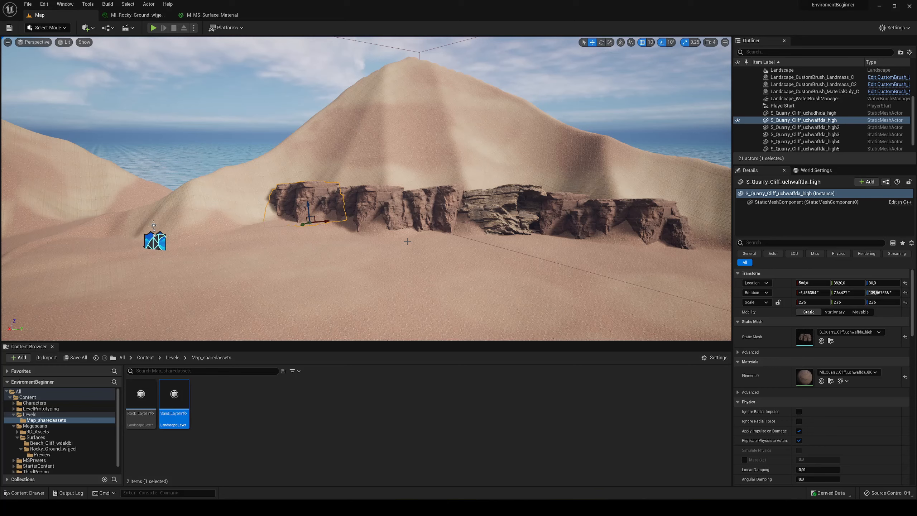
pyautogui.moveTo(457, 218)
pyautogui.mouseDown(button='right')
pyautogui.moveTo(473, 237)
pyautogui.moveTo(458, 242)
pyautogui.moveTo(535, 239)
pyautogui.moveTo(458, 221)
pyautogui.mouseUp(button='right')
pyautogui.press('w')
pyautogui.press('s')
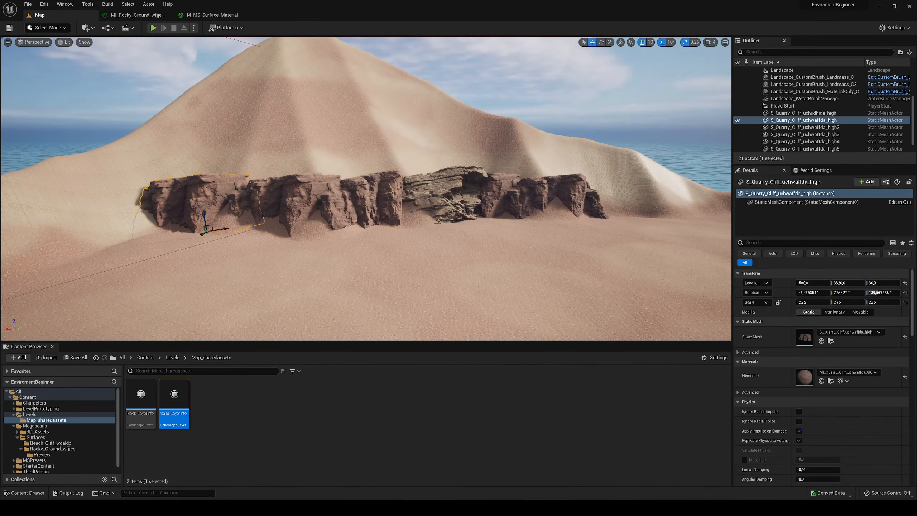
pyautogui.click(310, 189)
pyautogui.press('a')
pyautogui.moveTo(310, 189); pyautogui.dragTo(352, 212, button='right')
pyautogui.click(258, 236)
pyautogui.click(367, 224)
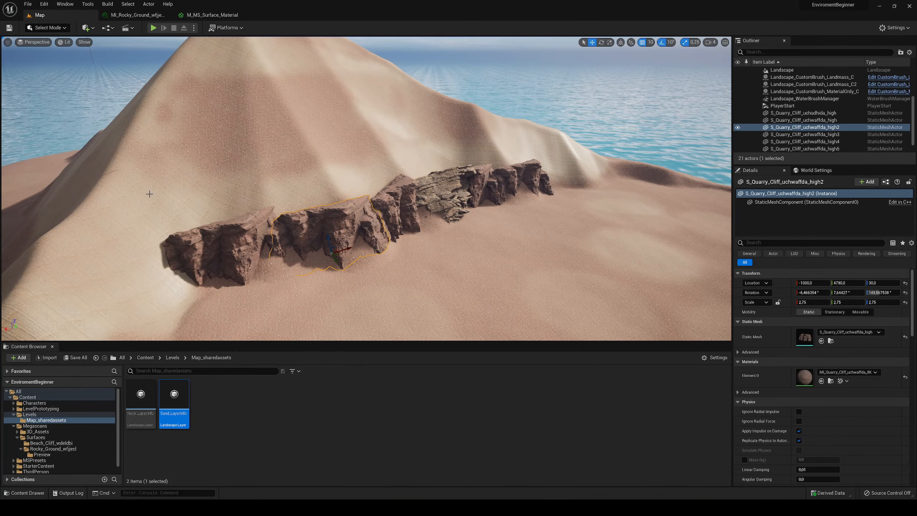
pyautogui.press('d')
pyautogui.moveTo(408, 195); pyautogui.dragTo(374, 197, button='right')
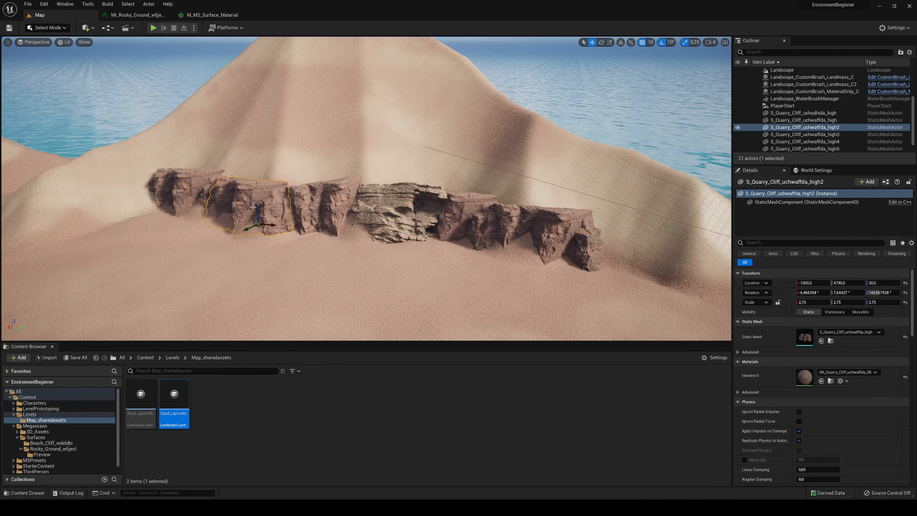
# - Move the end cliff S_Quarry_Cliff_uchwaffda_high onto the open beach, sink it into the sand and scale it to 1.75
pyautogui.click(168, 185)
pyautogui.moveTo(313, 195); pyautogui.dragTo(276, 205, button='right')
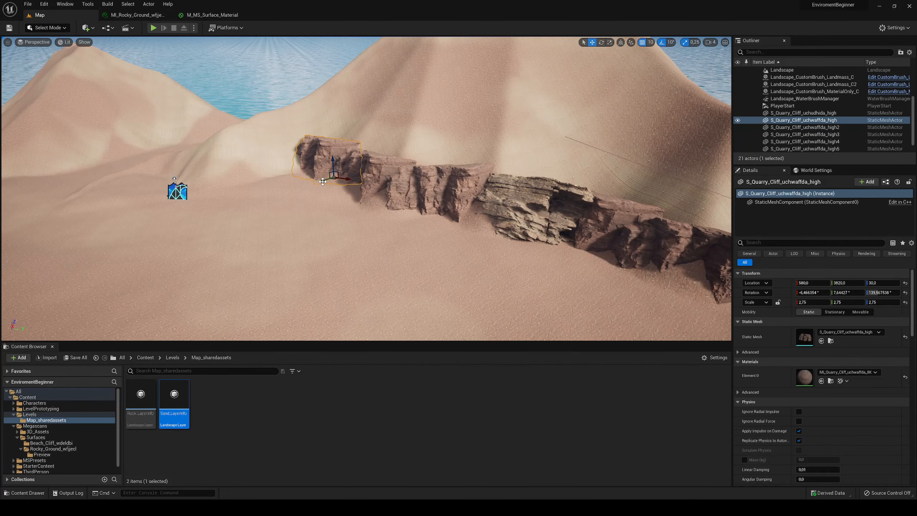
pyautogui.moveTo(322, 181); pyautogui.dragTo(166, 238)
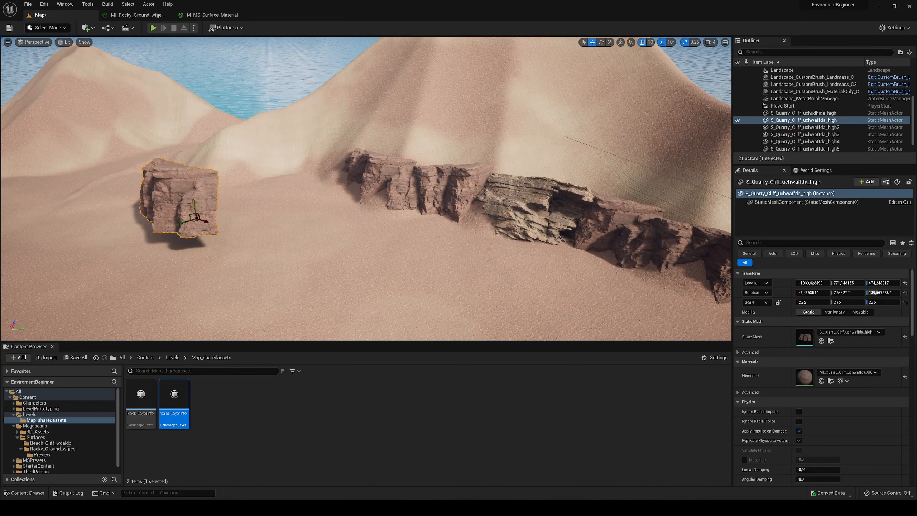
pyautogui.moveTo(198, 201); pyautogui.dragTo(204, 235)
pyautogui.moveTo(202, 235); pyautogui.dragTo(175, 234, button='right')
pyautogui.press('w')
pyautogui.press('s')
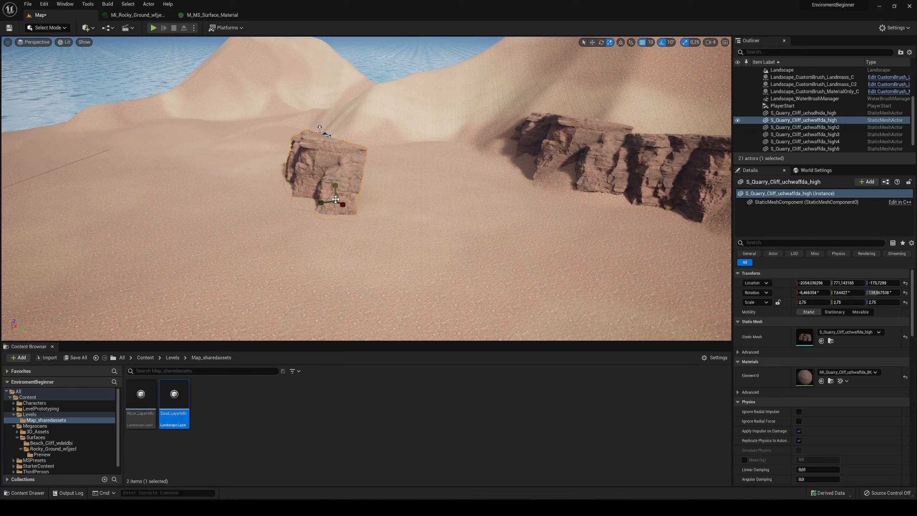
pyautogui.moveTo(336, 198)
pyautogui.mouseDown()
pyautogui.moveTo(330, 213)
pyautogui.moveTo(334, 183)
pyautogui.mouseUp()
# - Delete the four reddish cliffs uchwaffda_high2 to uchwaffda_high5 from the row at the mountain's foot
pyautogui.press('w')
pyautogui.moveTo(403, 188); pyautogui.dragTo(466, 182, button='right')
pyautogui.click(516, 119)
pyautogui.press('Delete')
pyautogui.click(397, 159)
pyautogui.press('Delete')
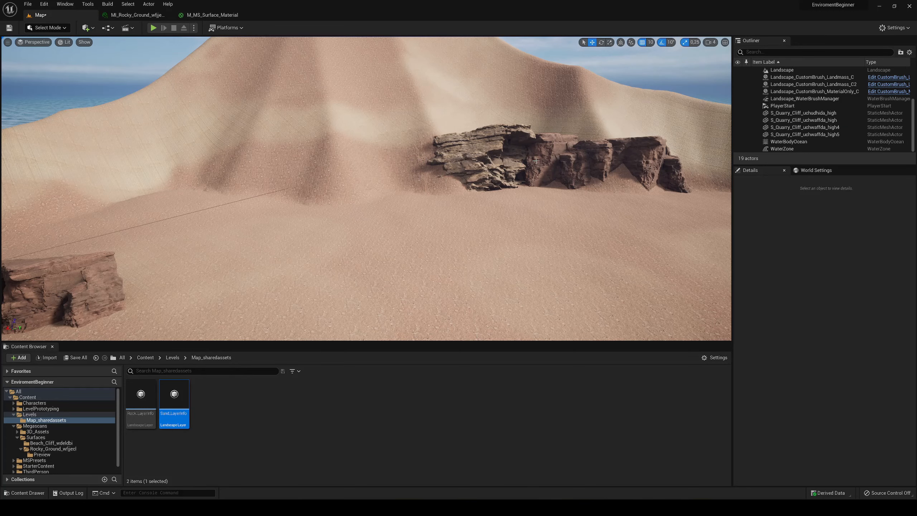
pyautogui.click(588, 161)
pyautogui.press('Delete')
pyautogui.click(632, 158)
pyautogui.press('Delete')
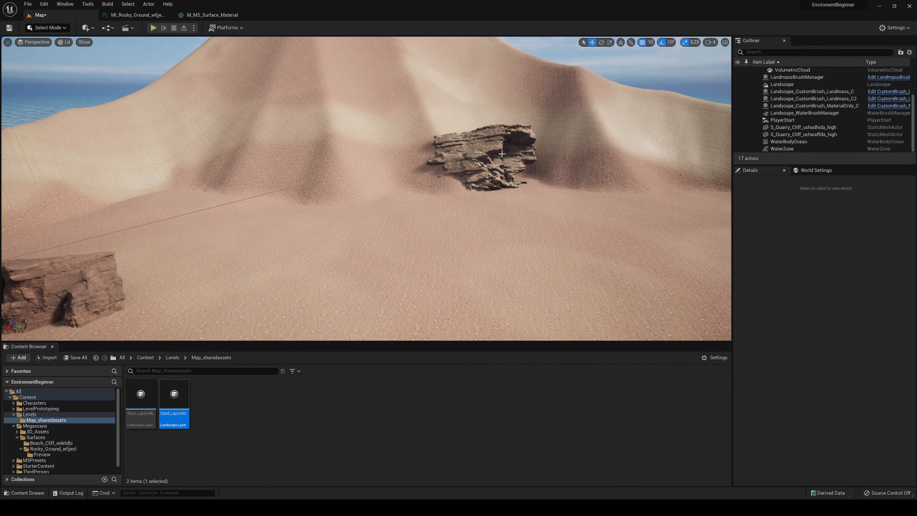
# - Move the layered cliff S_Quarry_Cliff_uchudhida_high toward the relocated reddish cliff and rotate it 30 degrees
pyautogui.click(470, 145)
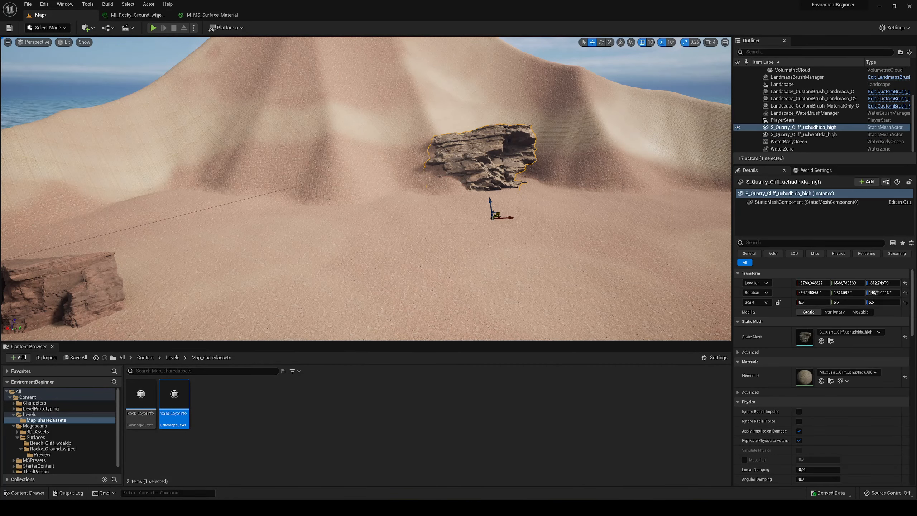
pyautogui.moveTo(492, 217)
pyautogui.mouseDown()
pyautogui.moveTo(474, 232)
pyautogui.moveTo(499, 210)
pyautogui.mouseUp()
pyautogui.moveTo(499, 209); pyautogui.dragTo(466, 216, button='right')
pyautogui.moveTo(432, 181); pyautogui.dragTo(225, 182)
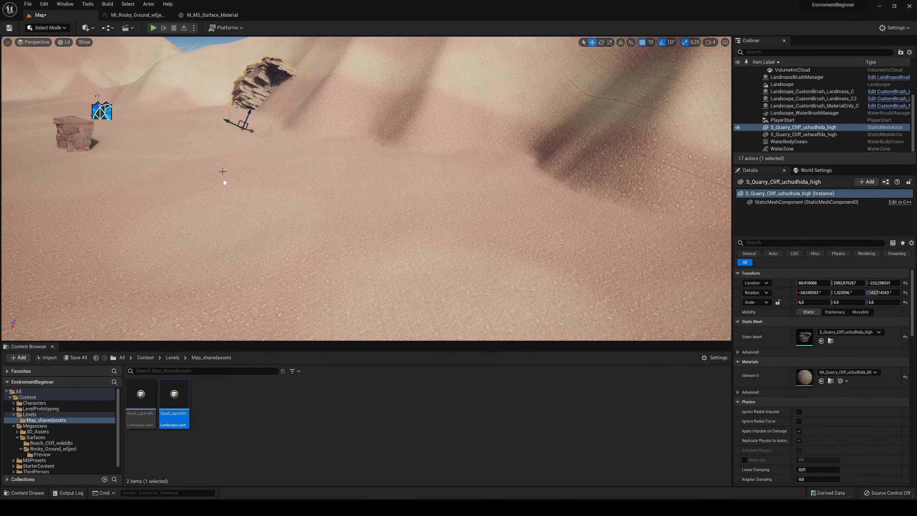
pyautogui.moveTo(226, 124); pyautogui.dragTo(168, 119, button='right')
pyautogui.click(436, 189)
pyautogui.moveTo(436, 189); pyautogui.dragTo(456, 191, button='right')
pyautogui.click(406, 207)
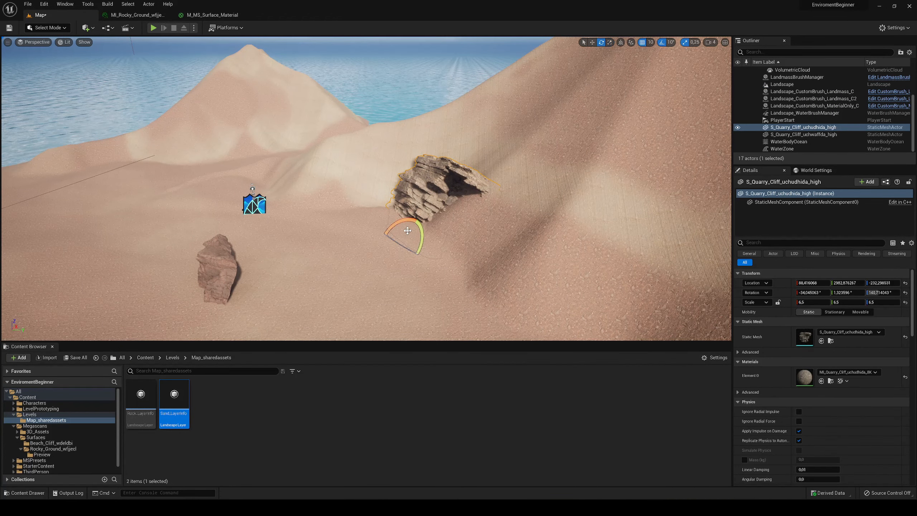
pyautogui.moveTo(399, 224); pyautogui.dragTo(406, 210)
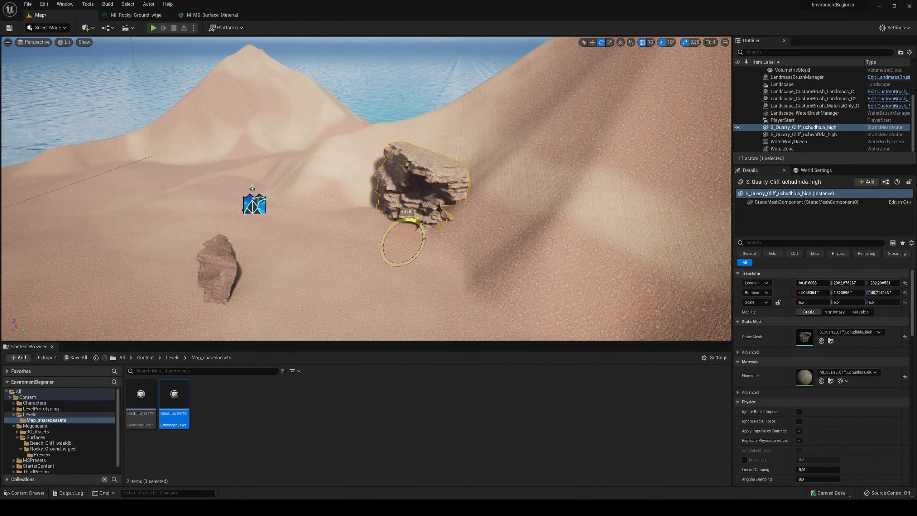
pyautogui.moveTo(402, 246); pyautogui.dragTo(384, 246, button='right')
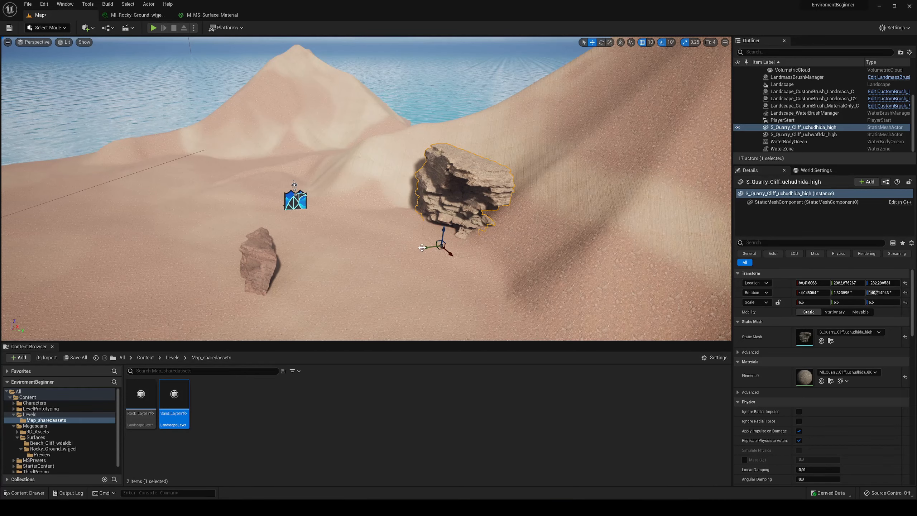
# - Place the layered cliff against the reddish cliff on the beach, turn it around and scale it to 3.75
pyautogui.moveTo(422, 247); pyautogui.dragTo(290, 321)
pyautogui.moveTo(290, 321); pyautogui.dragTo(355, 352, button='right')
pyautogui.press('a')
pyautogui.press('r')
pyautogui.moveTo(397, 228); pyautogui.dragTo(278, 225)
pyautogui.moveTo(278, 224); pyautogui.dragTo(326, 237, button='right')
pyautogui.press('w')
pyautogui.press('a')
pyautogui.press('a')
pyautogui.moveTo(317, 187); pyautogui.dragTo(319, 193, button='right')
# - Duplicate the layered cliff and position the copy at about X -2650, Y 1577, Z -274 in the beach rock formation
pyautogui.hotkey('ctrl', 'd')
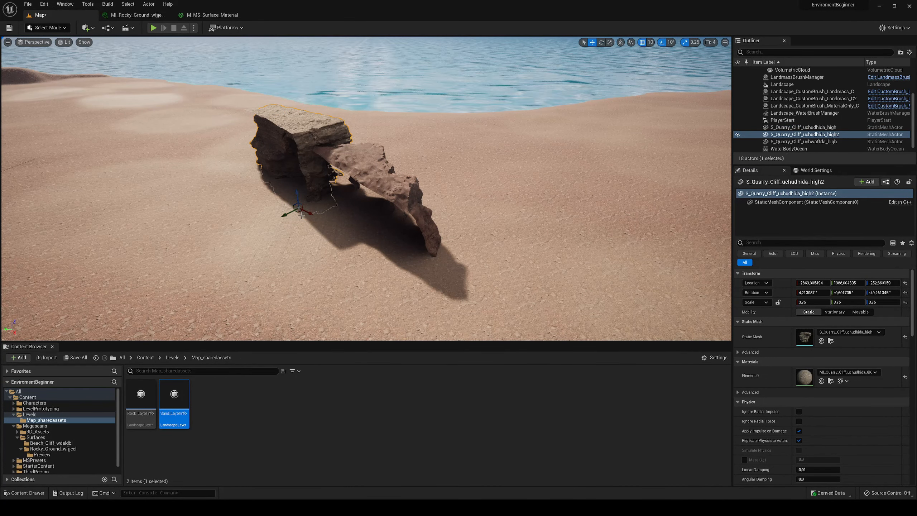
pyautogui.moveTo(285, 214); pyautogui.dragTo(259, 225)
pyautogui.moveTo(256, 224); pyautogui.dragTo(343, 211, button='right')
pyautogui.moveTo(550, 192); pyautogui.dragTo(512, 252, button='right')
pyautogui.press('r')
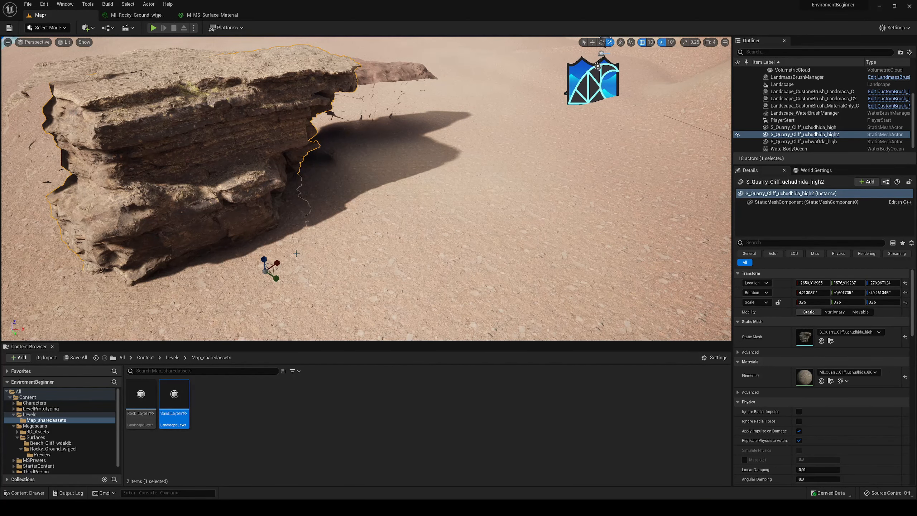
pyautogui.moveTo(296, 254); pyautogui.dragTo(446, 240, button='right')
pyautogui.moveTo(438, 240); pyautogui.dragTo(426, 223)
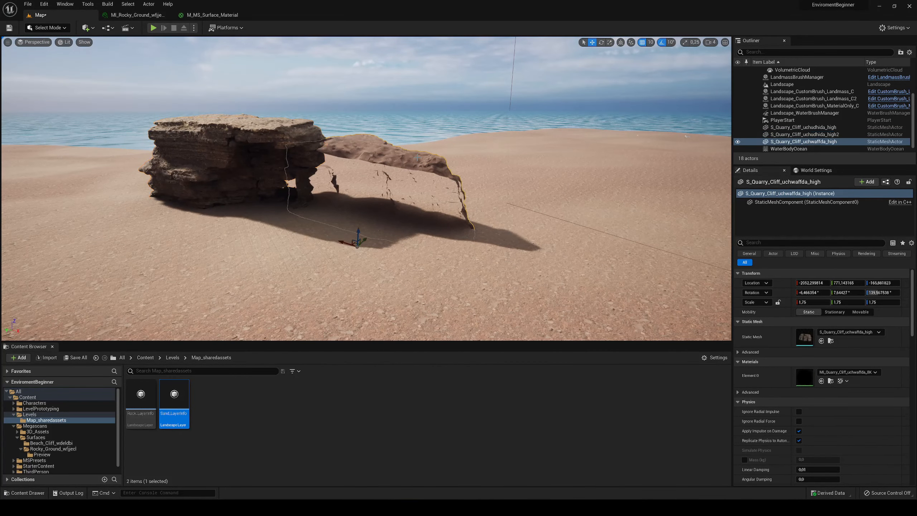
# - Duplicate the reddish cliff, turn the copy 180 degrees and place it beside the original as another wall of the rock shelter
pyautogui.moveTo(358, 262)
pyautogui.mouseDown()
pyautogui.moveTo(379, 259)
pyautogui.moveTo(359, 248)
pyautogui.mouseUp()
pyautogui.press('d')
pyautogui.moveTo(359, 248); pyautogui.dragTo(432, 261, button='right')
pyautogui.press('a')
pyautogui.press('w')
pyautogui.press('d')
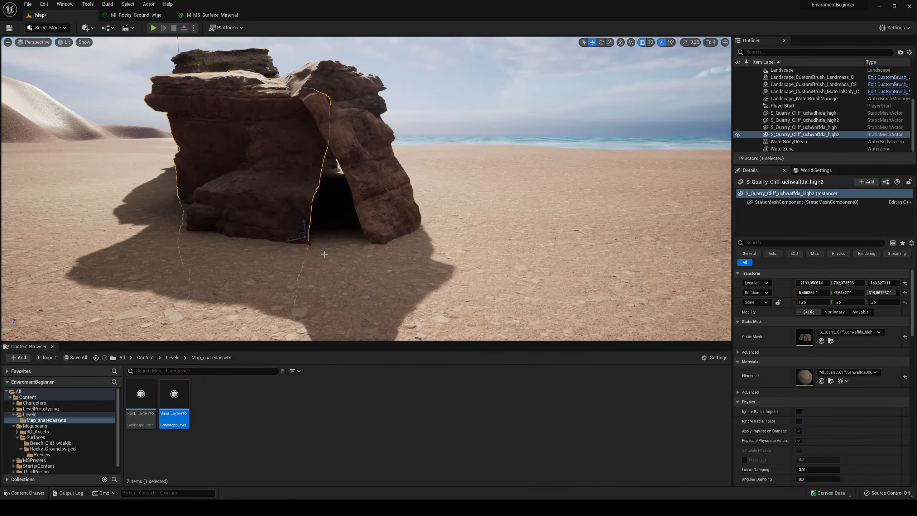
# - Place another S_Quarry_Cliff_uchwaffda_high in front of the rock shelter's opening, turned to -110 degrees and scaled to about 0.26 x 0.26 x 0.65
pyautogui.click(145, 358)
pyautogui.doubleClick(240, 394)
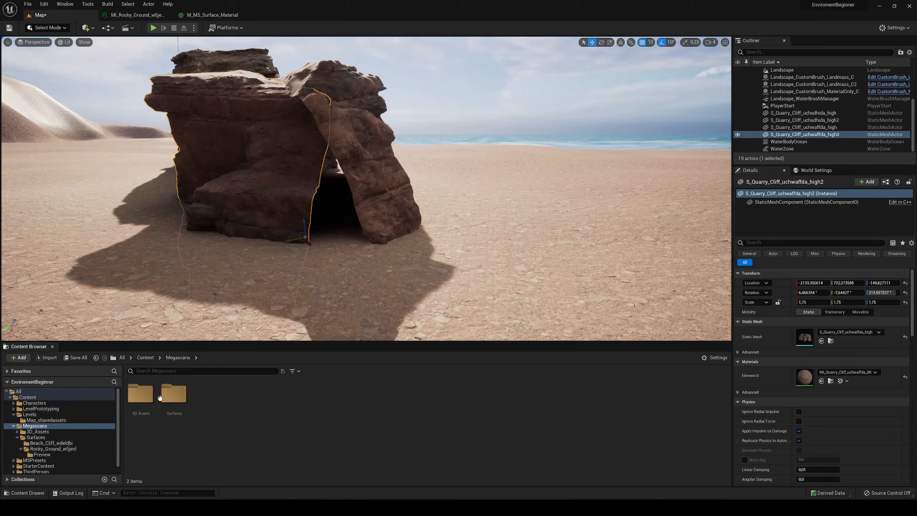
pyautogui.click(140, 396)
pyautogui.doubleClick(140, 395)
pyautogui.doubleClick(174, 393)
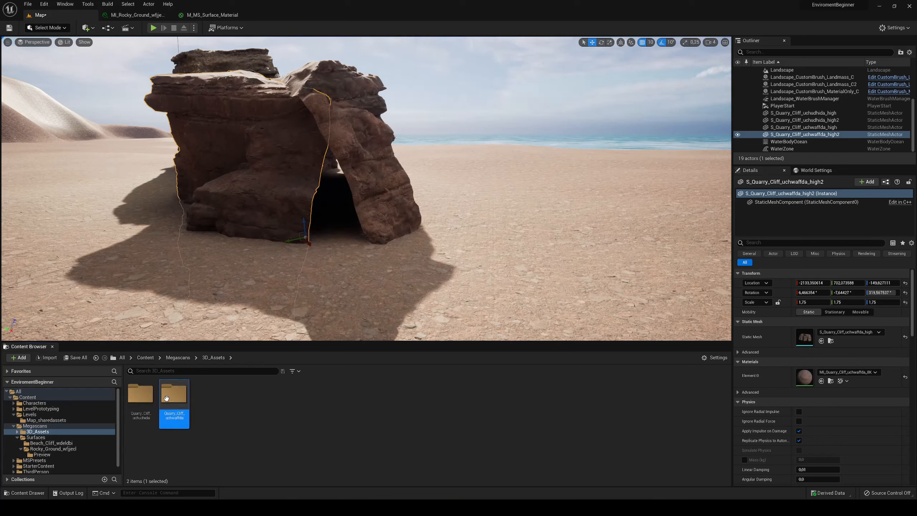
pyautogui.moveTo(174, 394); pyautogui.dragTo(337, 227)
pyautogui.press('e')
pyautogui.press('r')
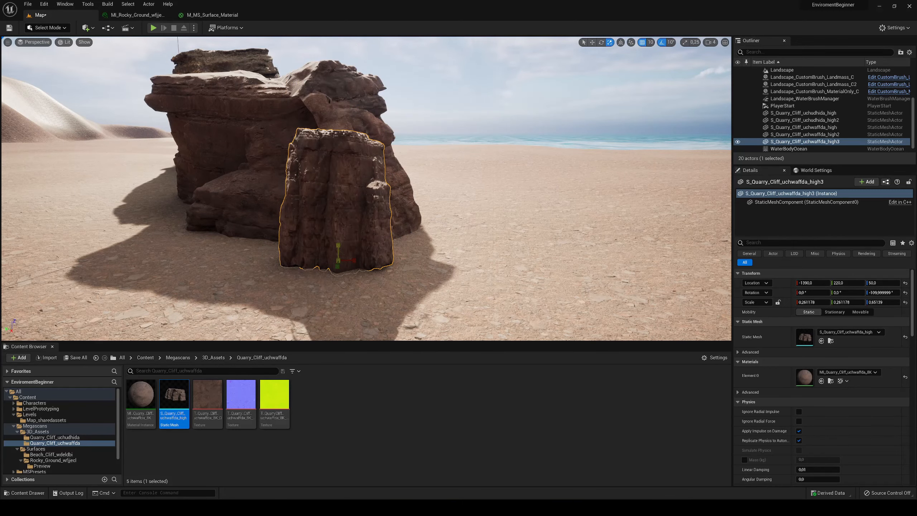
# - Move the small reddish cliff to about X -1535, Y 347 against the opening and scale it to about 0.41 in X and 0.83 in Z
pyautogui.moveTo(338, 231); pyautogui.dragTo(338, 274, button='right')
pyautogui.moveTo(547, 147); pyautogui.dragTo(493, 134)
pyautogui.moveTo(492, 134); pyautogui.dragTo(497, 170, button='right')
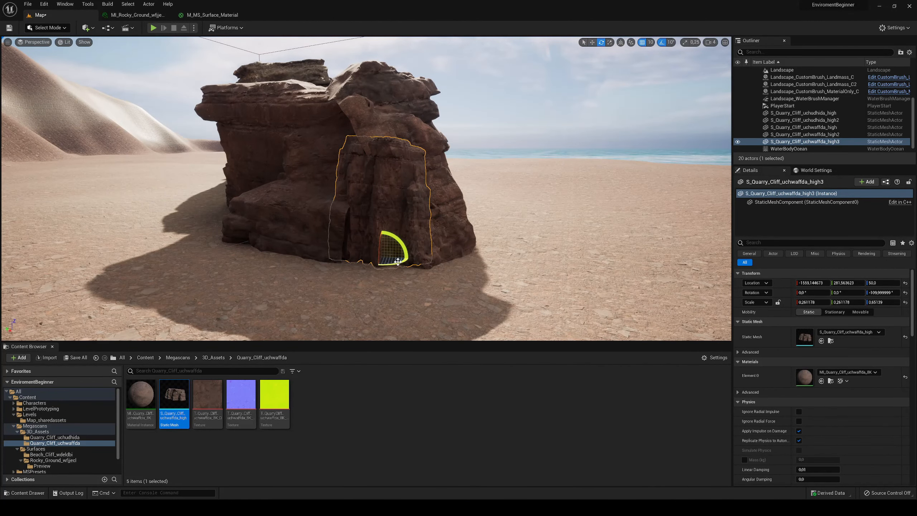
pyautogui.moveTo(396, 260); pyautogui.dragTo(426, 259)
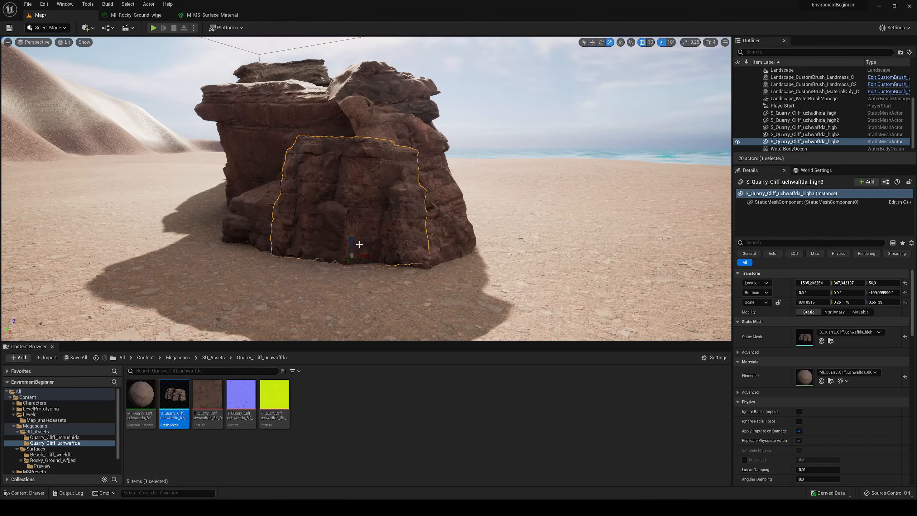
pyautogui.moveTo(351, 241); pyautogui.dragTo(351, 224)
pyautogui.moveTo(351, 224); pyautogui.dragTo(387, 164, button='right')
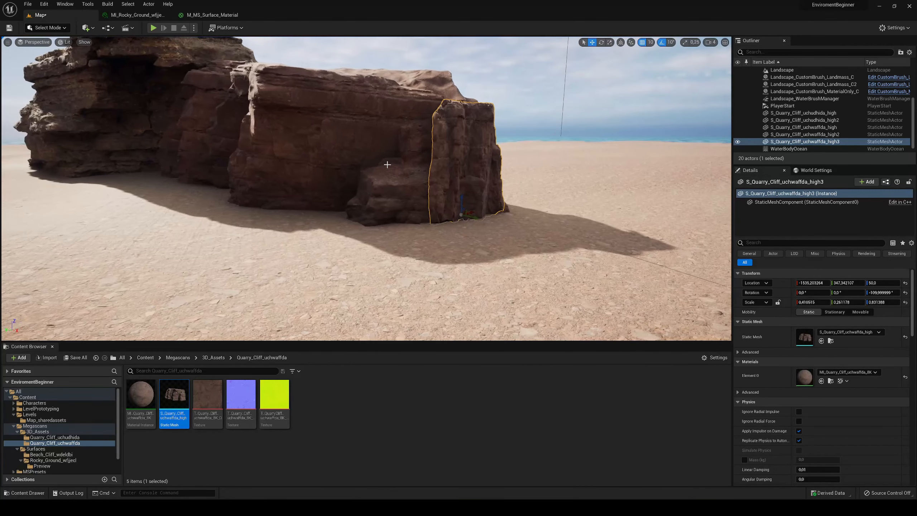
# - Adjust the small reddish cliff's Y scale so its thickness fits the end of the rock shelter
pyautogui.moveTo(464, 144); pyautogui.dragTo(451, 174, button='right')
pyautogui.press('r')
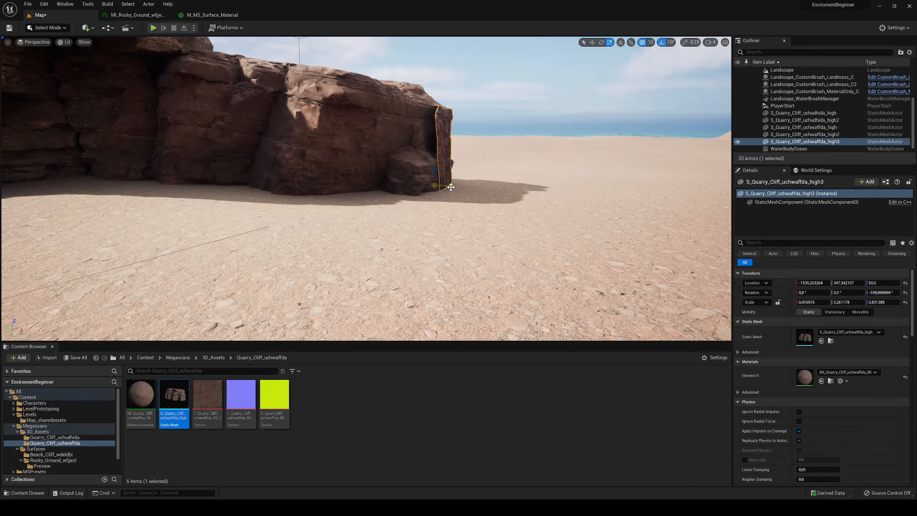
pyautogui.moveTo(451, 187); pyautogui.dragTo(426, 188)
pyautogui.press('w')
pyautogui.moveTo(425, 187); pyautogui.dragTo(592, 195, button='right')
# - Place another S_Quarry_Cliff_uchudhida_high at the layered cliff's open end, at X -3240, Y 1850, Z 140, scaled to about 1.16 x 1 x 1.21
pyautogui.click(293, 128)
pyautogui.moveTo(294, 128); pyautogui.dragTo(304, 127, button='right')
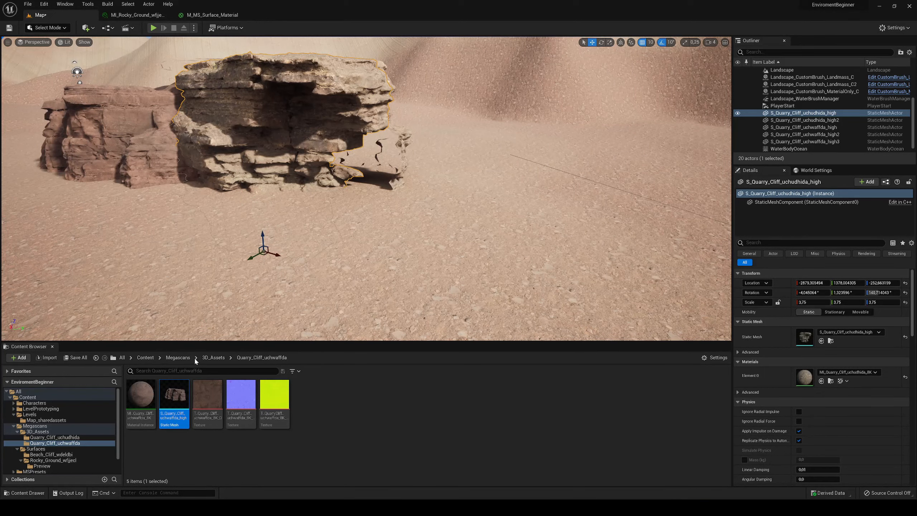
pyautogui.click(213, 357)
pyautogui.click(146, 391)
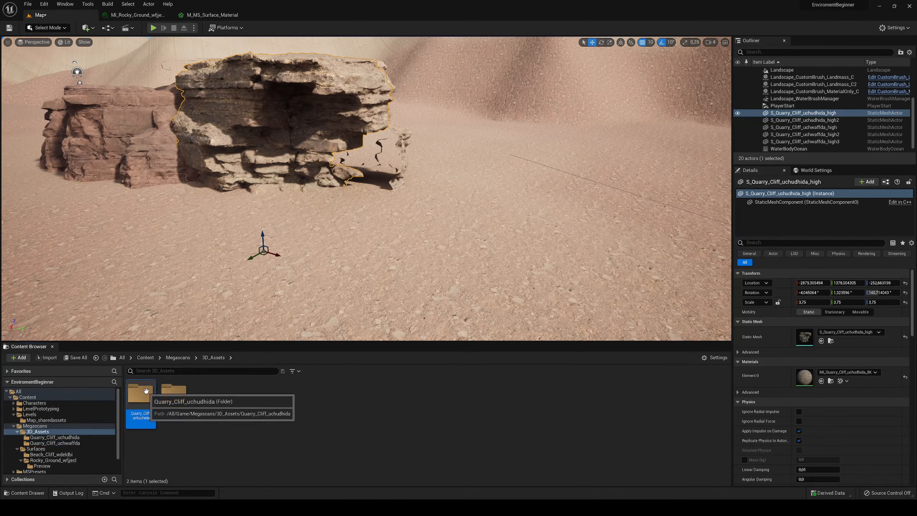
pyautogui.doubleClick(146, 391)
pyautogui.moveTo(174, 393); pyautogui.dragTo(305, 214)
pyautogui.moveTo(366, 194); pyautogui.dragTo(370, 205)
pyautogui.press('e')
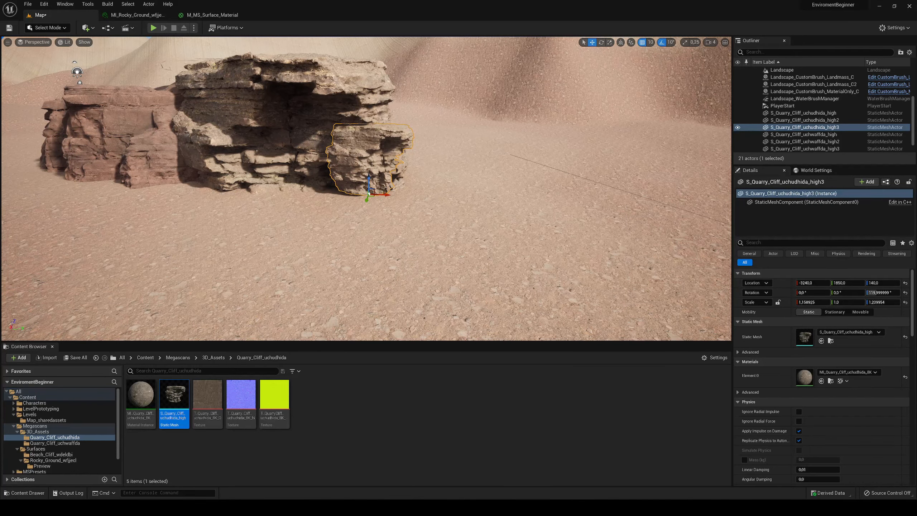
# - Enlarge the new layered cliff to about 1.72 in Y, lower it to Z 110 to sink its base into the sand, and save the level
pyautogui.press('w')
pyautogui.moveTo(345, 209)
pyautogui.mouseDown(button='right')
pyautogui.moveTo(395, 231)
pyautogui.moveTo(345, 209)
pyautogui.mouseUp(button='right')
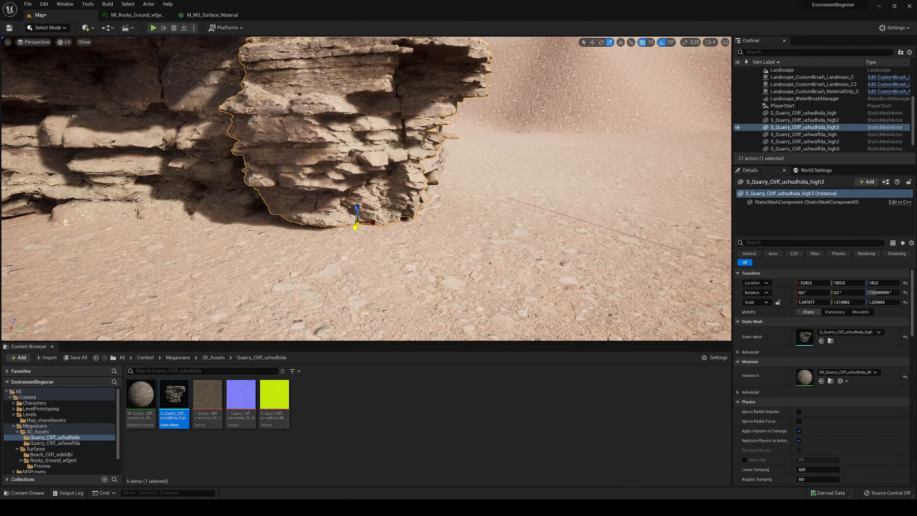
pyautogui.moveTo(357, 205); pyautogui.dragTo(357, 222)
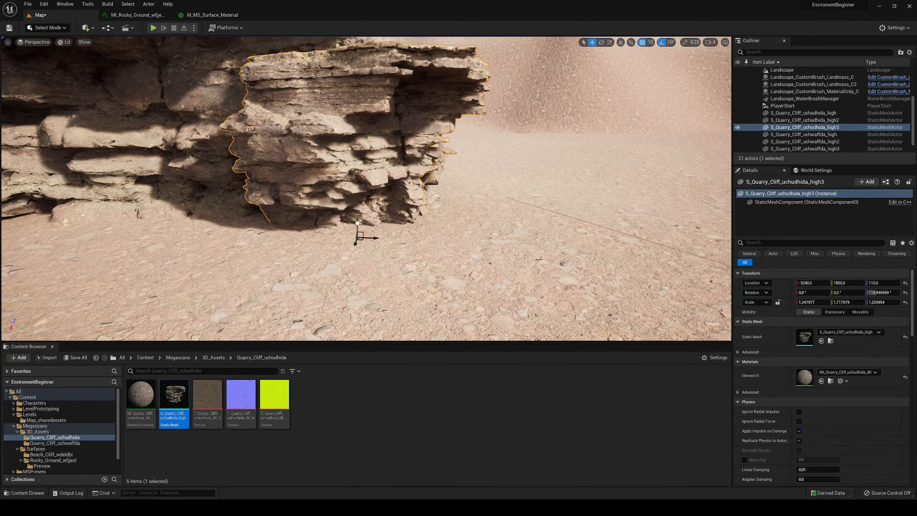
pyautogui.press('s')
pyautogui.moveTo(357, 231); pyautogui.dragTo(280, 253, button='right')
pyautogui.hotkey('ctrl', 's')
# - Examine the rock formation from inside, above and a distance for gaps between the cliff pieces
pyautogui.press('s')
pyautogui.click(305, 177)
pyautogui.click(307, 231)
pyautogui.press('a')
pyautogui.press('a')
pyautogui.press('w')
pyautogui.press('d')
pyautogui.click(274, 173)
pyautogui.moveTo(275, 172); pyautogui.dragTo(269, 213, button='right')
pyautogui.press('s')
pyautogui.click(266, 106)
pyautogui.press('s')
pyautogui.moveTo(266, 105); pyautogui.dragTo(289, 72, button='right')
pyautogui.press('w')
pyautogui.press('f')
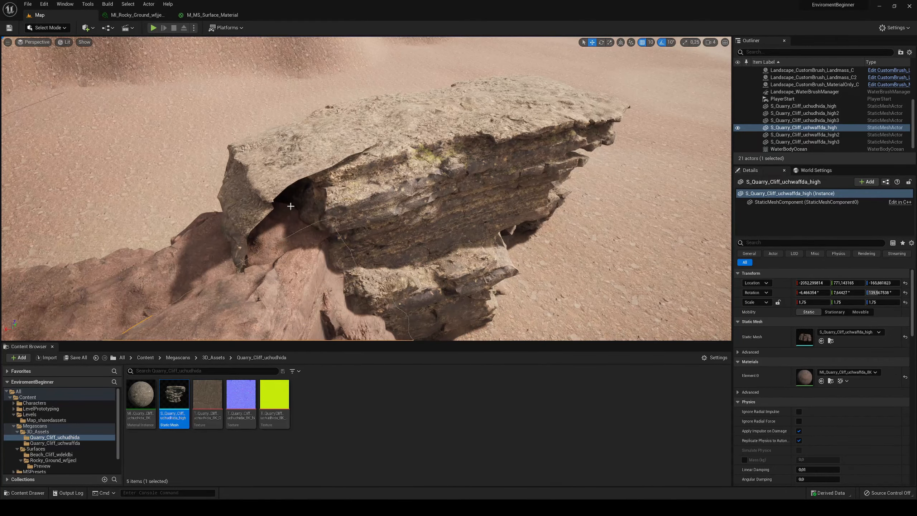
pyautogui.press('s')
pyautogui.moveTo(310, 176); pyautogui.dragTo(279, 157, button='right')
pyautogui.press('w')
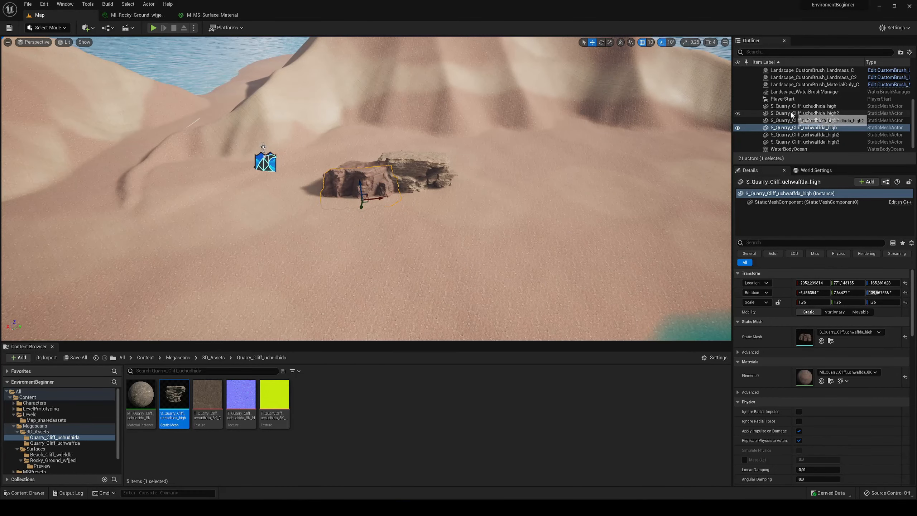
# - Group the landmass manager, Landscape, custom brushes, water brush manager, WaterBodyOcean and WaterZone in a new Outliner folder named Landscape
pyautogui.scroll(4, 793, 115)
pyautogui.scroll(-5, 812, 133)
pyautogui.scroll(3, 822, 80)
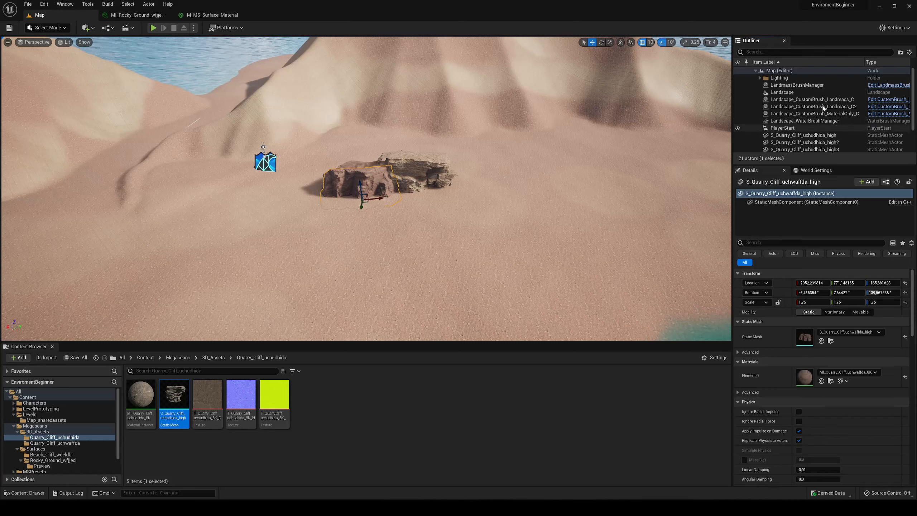
pyautogui.click(797, 99)
pyautogui.click(786, 92)
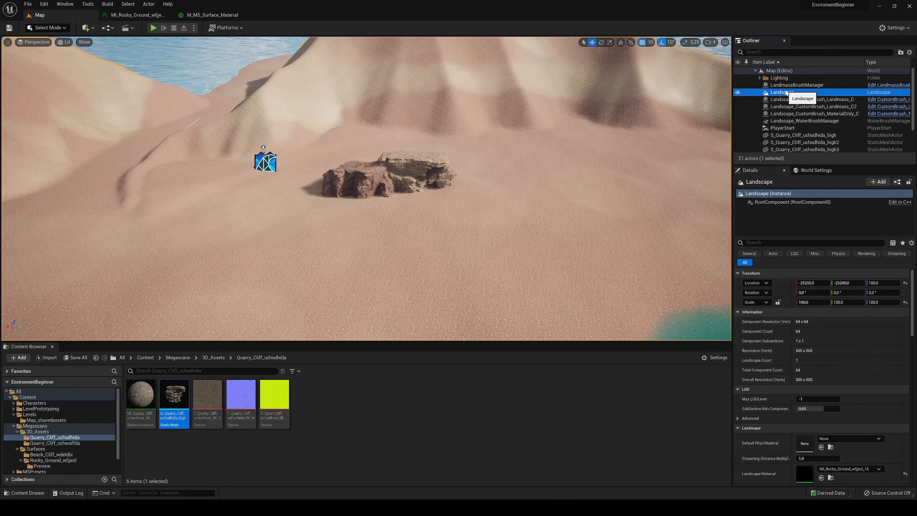
pyautogui.click(781, 86)
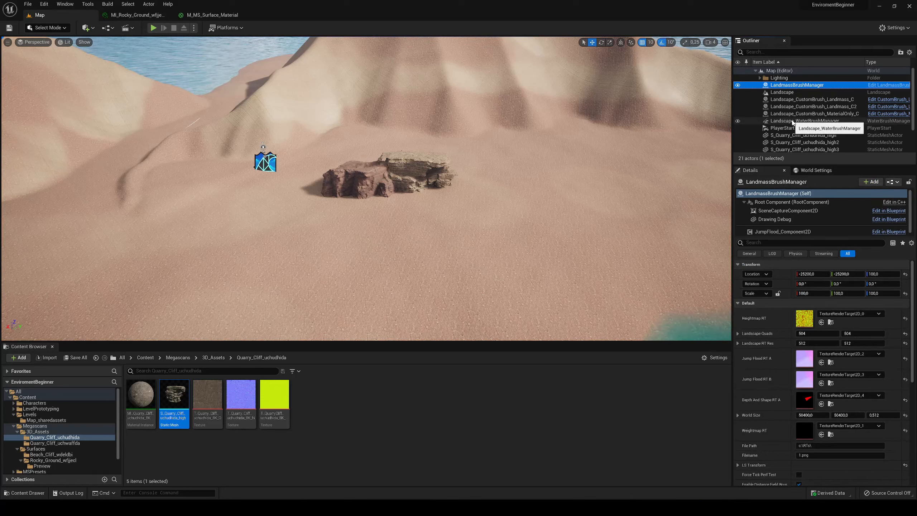
pyautogui.keyDown('shift'); pyautogui.click(805, 121); pyautogui.keyUp('shift')
pyautogui.scroll(-2, 798, 130)
pyautogui.keyDown('ctrl'); pyautogui.click(788, 141); pyautogui.keyUp('ctrl')
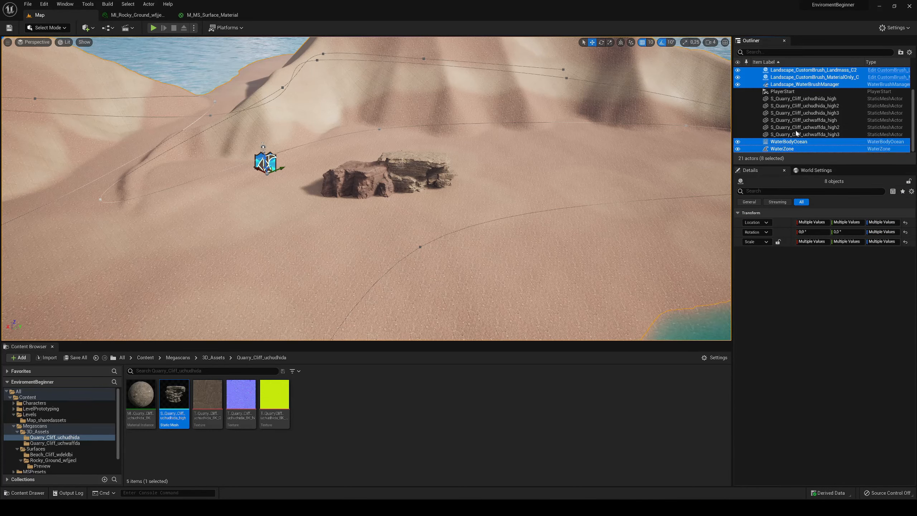
pyautogui.scroll(2, 797, 133)
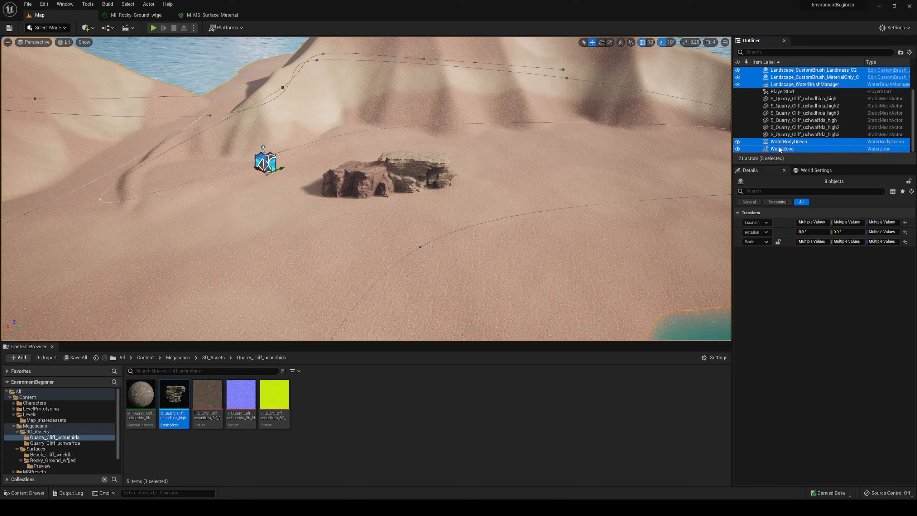
pyautogui.click(900, 52)
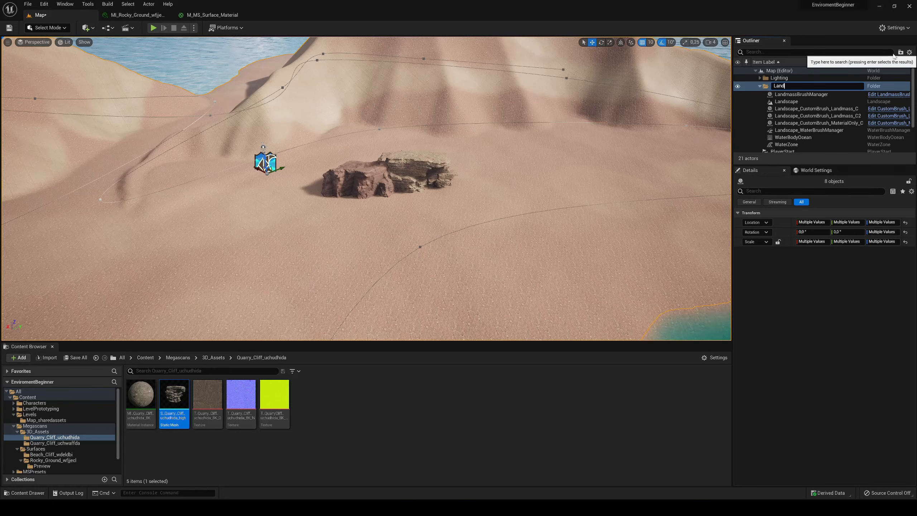
pyautogui.write('Landscape')
pyautogui.press('Return')
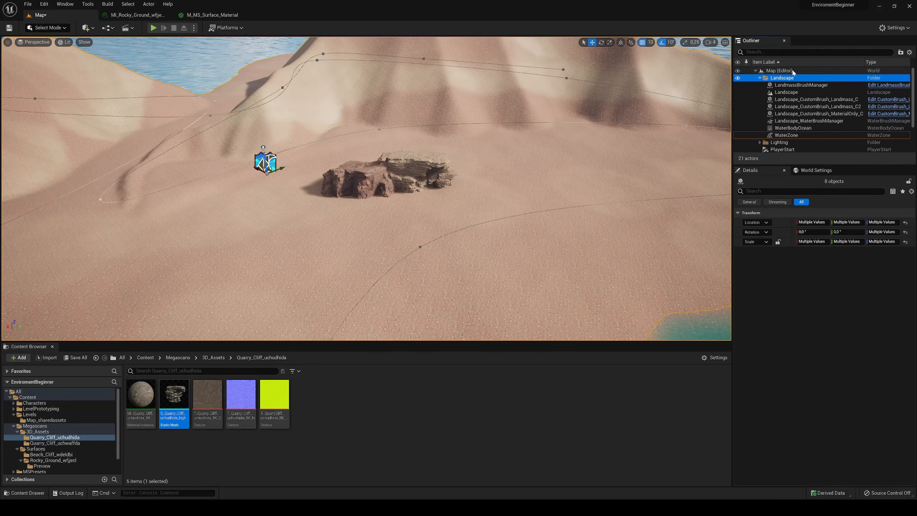
pyautogui.click(760, 79)
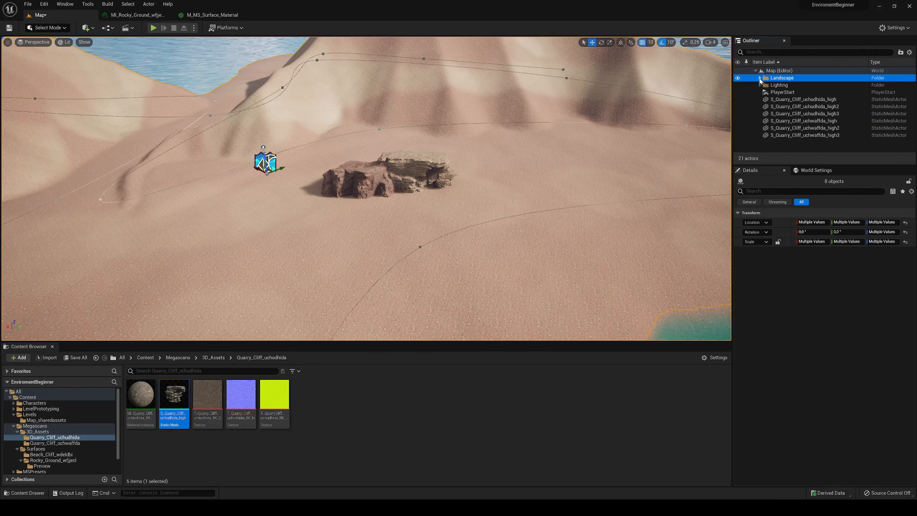
# - Group all six S_Quarry_Cliff meshes in a new Outliner folder named Rock1 and save the level
pyautogui.click(790, 100)
pyautogui.keyDown('shift'); pyautogui.click(796, 135); pyautogui.keyUp('shift')
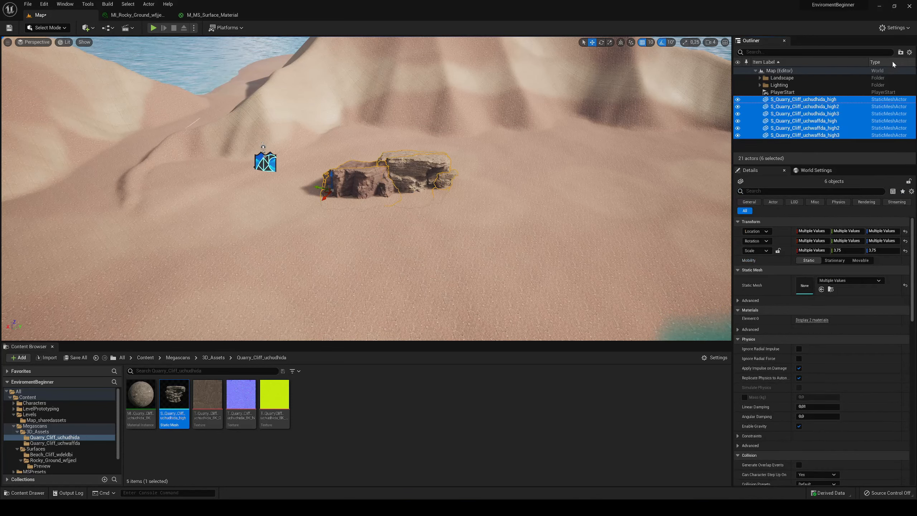
pyautogui.click(900, 52)
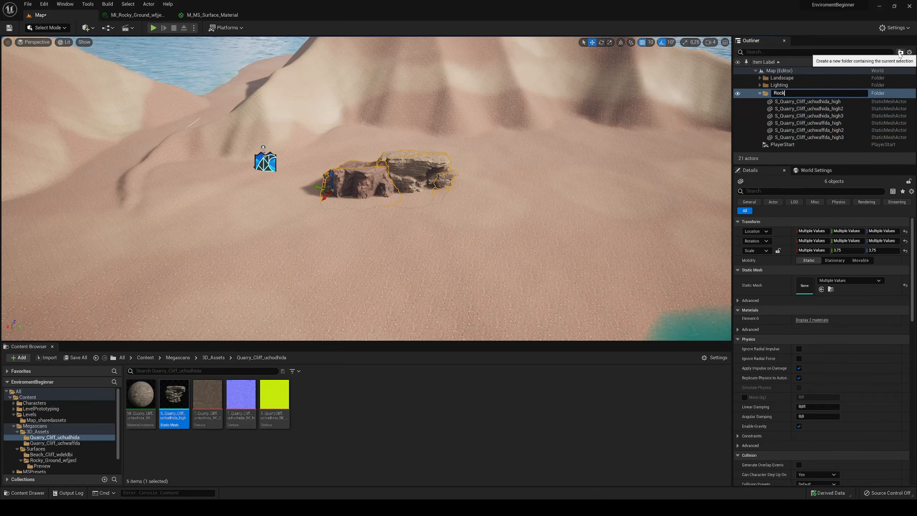
pyautogui.press('Return')
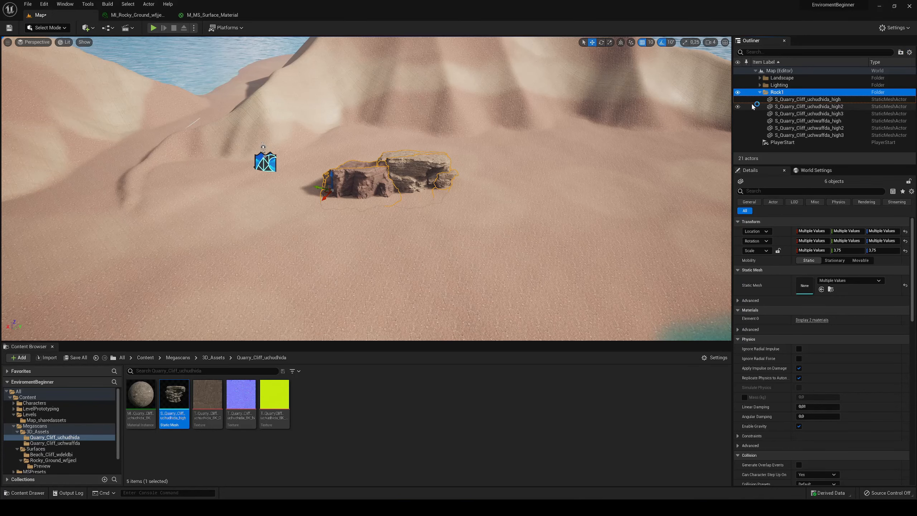
pyautogui.click(758, 93)
pyautogui.click(788, 98)
pyautogui.moveTo(429, 133); pyautogui.dragTo(425, 137, button='right')
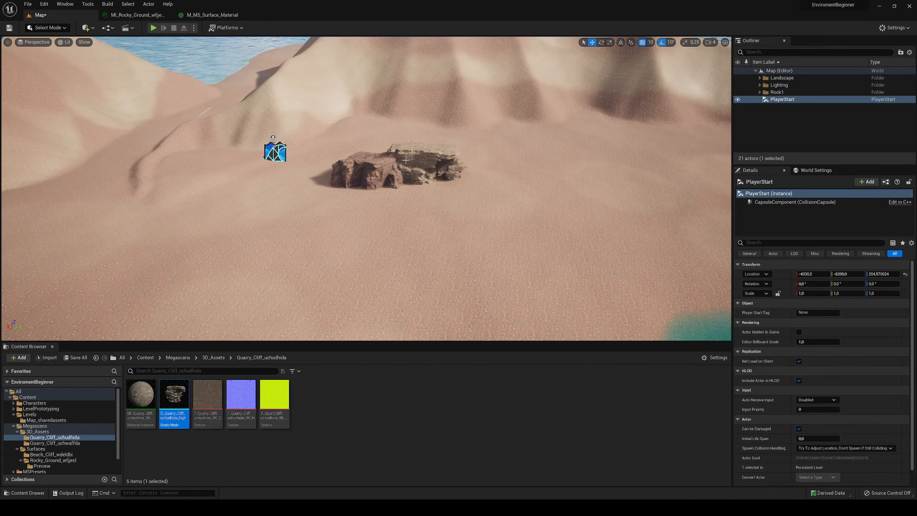
pyautogui.hotkey('ctrl', 's')
# - Duplicate the Rock1 folder hierarchy and move the copied rock formation across the beach away from the original
pyautogui.click(761, 95)
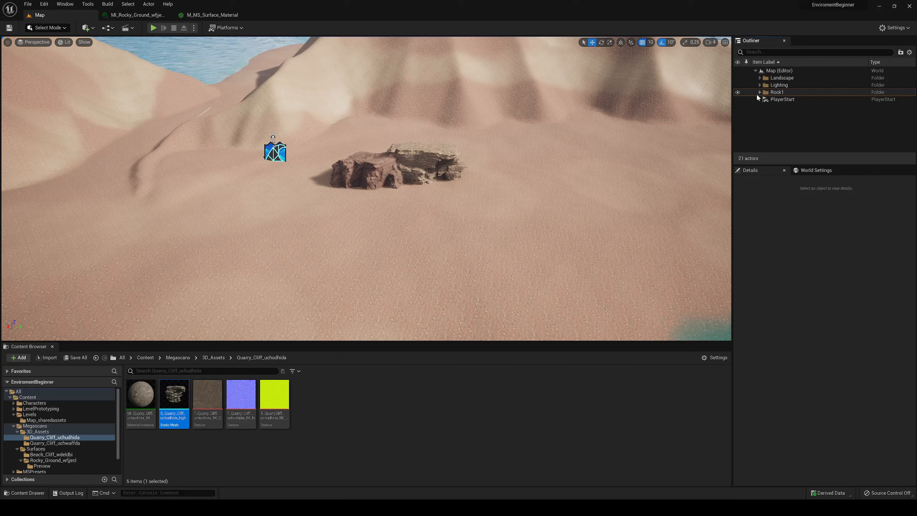
pyautogui.rightClick(779, 94)
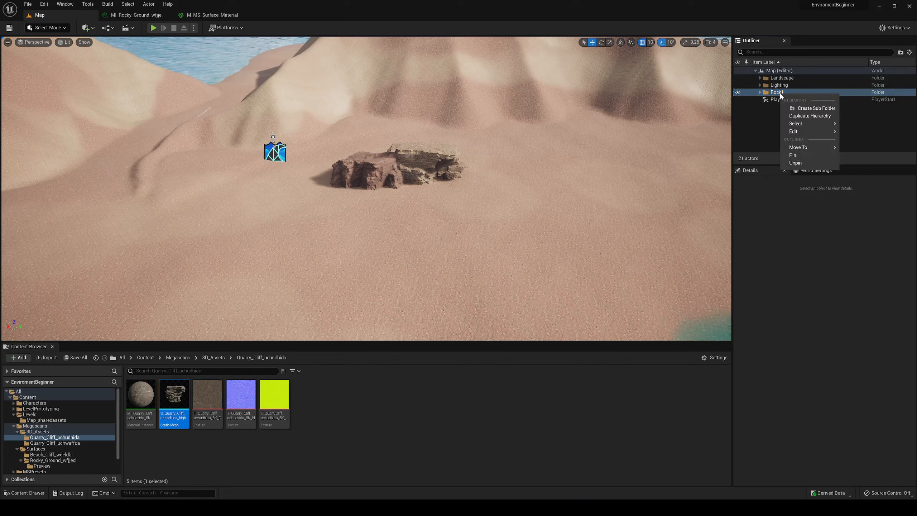
pyautogui.click(811, 116)
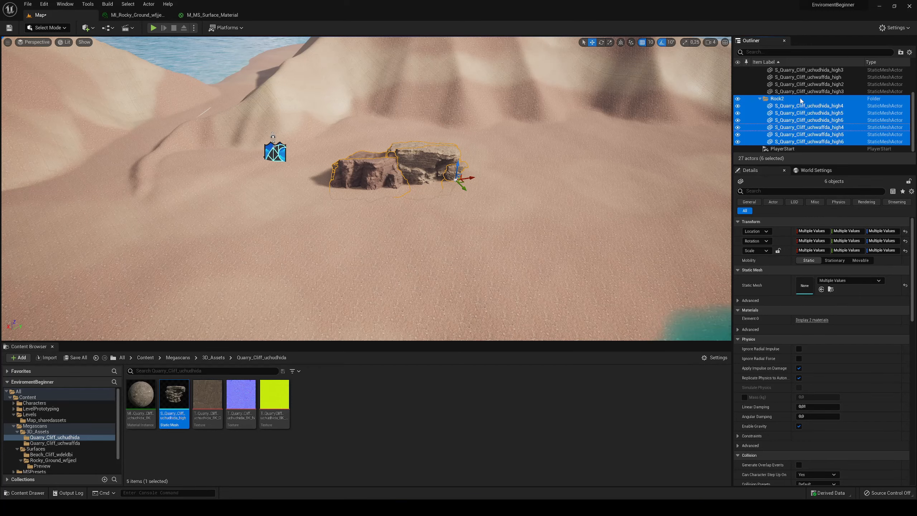
pyautogui.moveTo(473, 180); pyautogui.dragTo(198, 216)
pyautogui.moveTo(346, 239); pyautogui.dragTo(279, 231, button='right')
# - Rotate the copied Rock2 formation so its layered cliffs face away from the original and settle it into the sand
pyautogui.press('e')
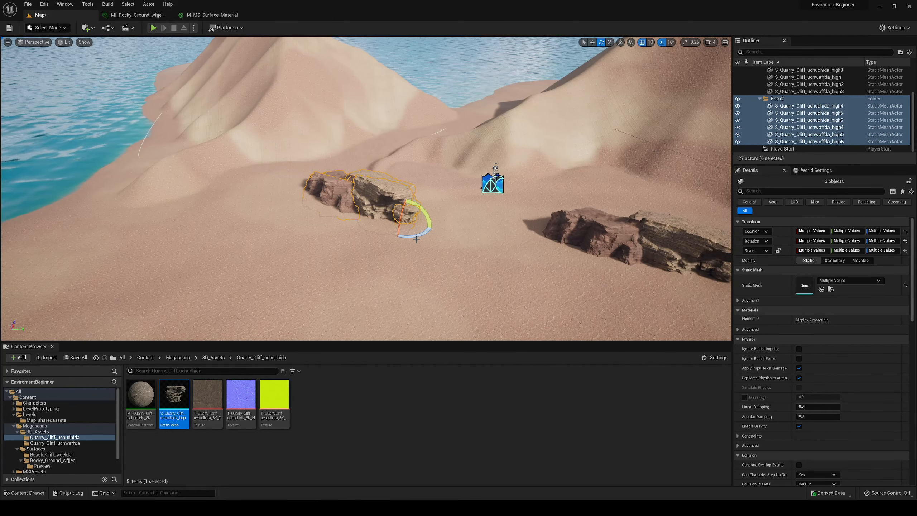
pyautogui.moveTo(418, 237); pyautogui.dragTo(318, 217)
pyautogui.press('w')
pyautogui.press('r')
pyautogui.press('w')
pyautogui.moveTo(429, 231); pyautogui.dragTo(480, 206, button='right')
pyautogui.hotkey('ctrl', 'z')
pyautogui.press('s')
pyautogui.moveTo(430, 231); pyautogui.dragTo(430, 249, button='right')
pyautogui.press('w')
# - Collapse the Rock2 and Rock1 folders in the Outliner and save all changes
pyautogui.click(479, 172)
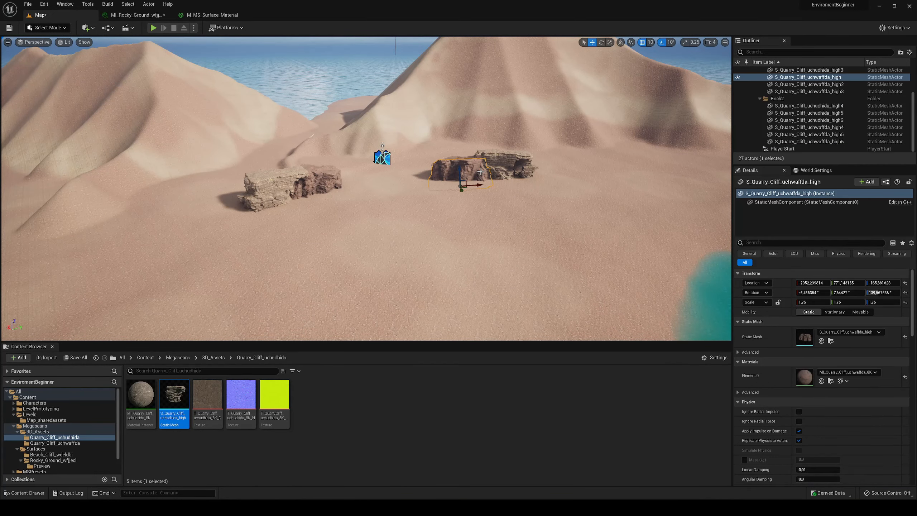
pyautogui.click(760, 98)
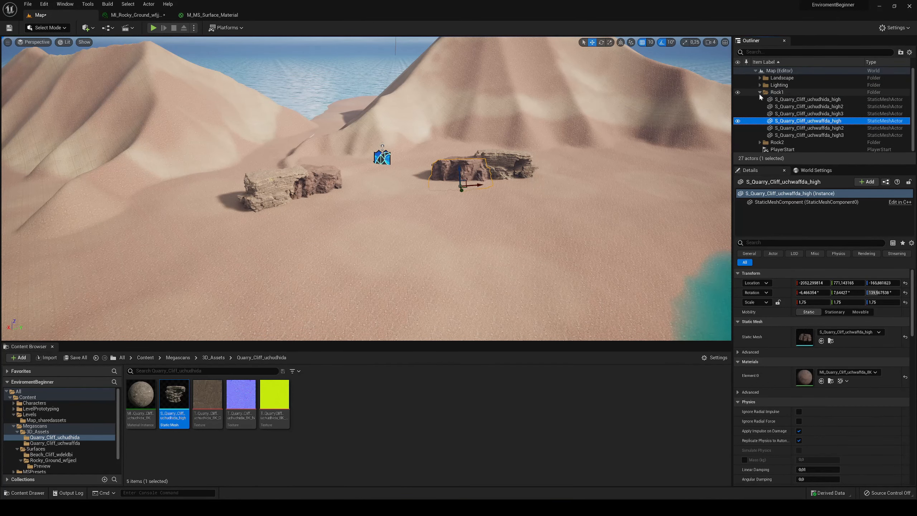
pyautogui.click(760, 93)
pyautogui.hotkey('ctrl', 'shift', 's')
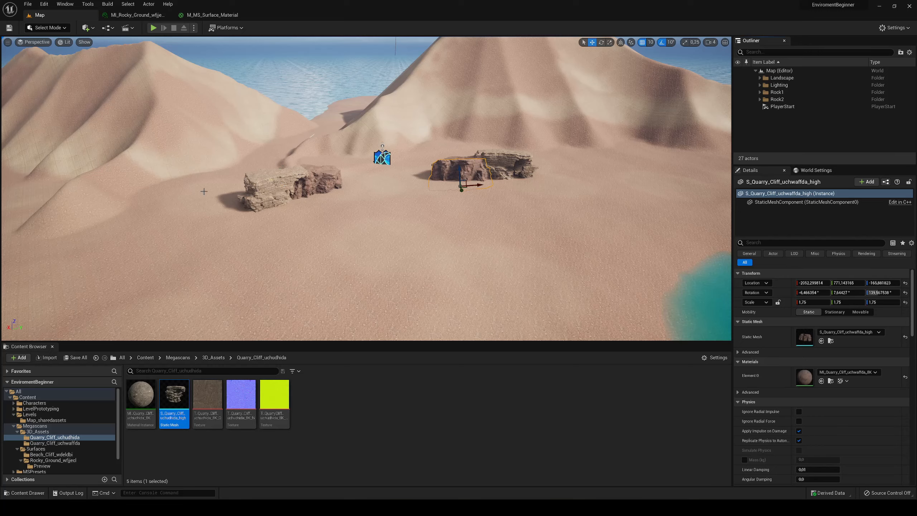
pyautogui.press('w')
pyautogui.moveTo(355, 213); pyautogui.dragTo(321, 217, button='right')
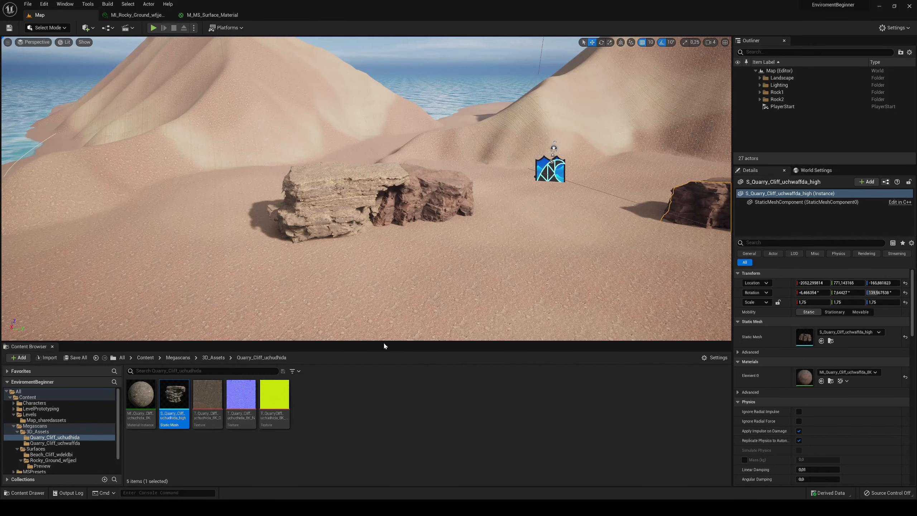
pyautogui.press('s')
pyautogui.moveTo(374, 238); pyautogui.dragTo(426, 238, button='right')
pyautogui.press('w')
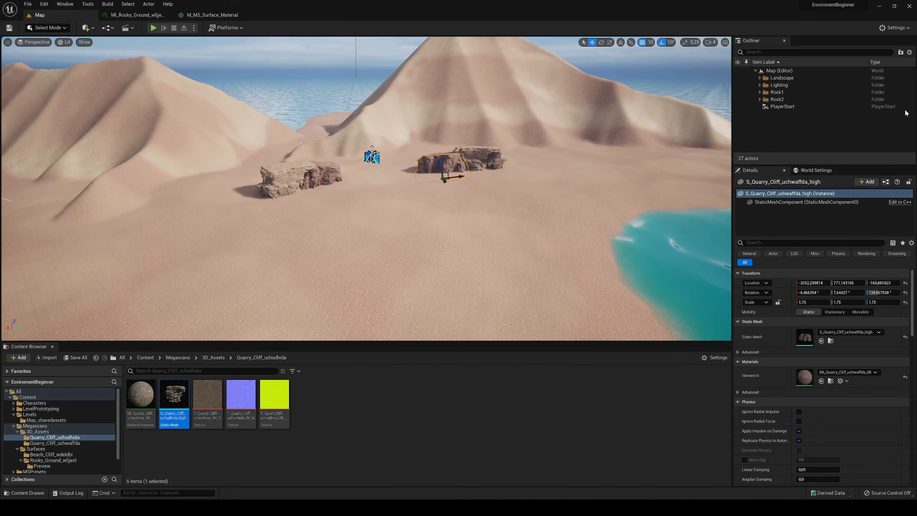
# - Duplicate the Rock2 folder hierarchy and move the copied rock formation onto the sand beside the turquoise bay
pyautogui.click(776, 99)
pyautogui.rightClick(783, 100)
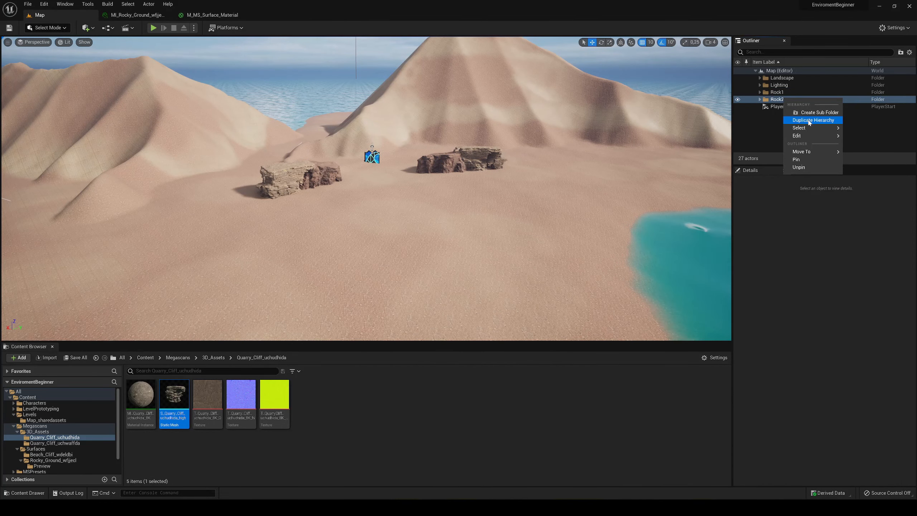
pyautogui.click(809, 122)
pyautogui.moveTo(426, 180); pyautogui.dragTo(469, 206, button='right')
pyautogui.moveTo(259, 156); pyautogui.dragTo(484, 134)
pyautogui.press('w')
pyautogui.moveTo(483, 134); pyautogui.dragTo(423, 99, button='right')
pyautogui.press('s')
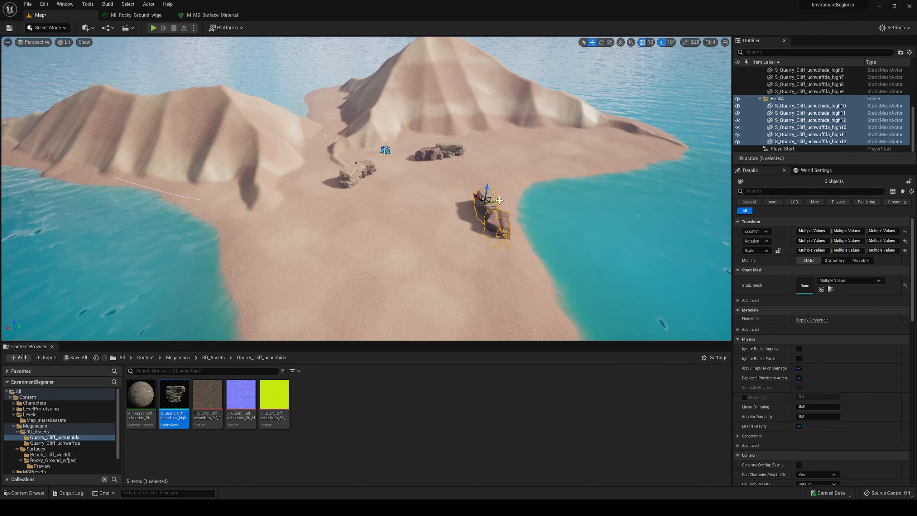
# - Place a rotated duplicate of the bay formation on the opposite shore and another copy farther down the beach
pyautogui.keyDown('alt'); pyautogui.moveTo(499, 200); pyautogui.dragTo(307, 219); pyautogui.keyUp('alt')
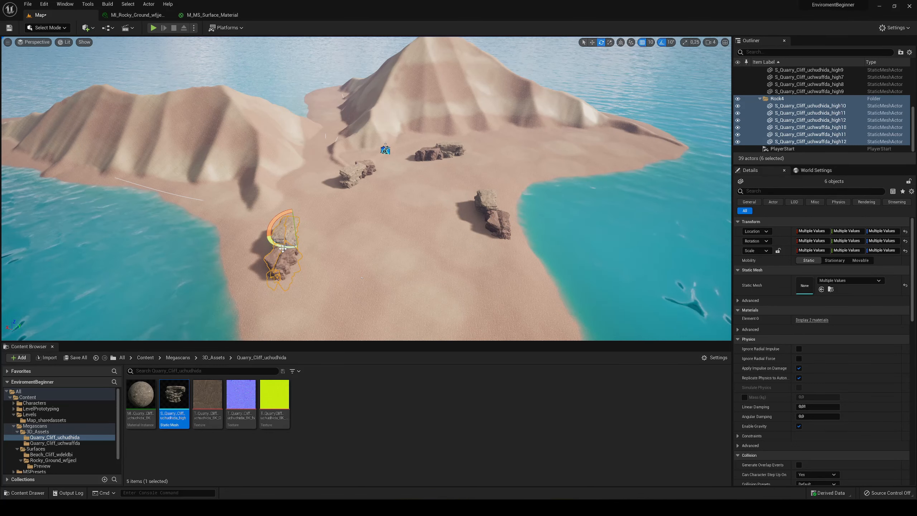
pyautogui.moveTo(283, 249); pyautogui.dragTo(411, 246)
pyautogui.press('w')
pyautogui.moveTo(410, 247)
pyautogui.mouseDown(button='right')
pyautogui.moveTo(410, 213)
pyautogui.moveTo(413, 276)
pyautogui.moveTo(415, 252)
pyautogui.mouseUp(button='right')
pyautogui.press('w')
pyautogui.press('s')
pyautogui.press('w')
# - Play-test the level by running the character up to the shore cliffs, checking the copied rock formations up close
pyautogui.click(153, 28)
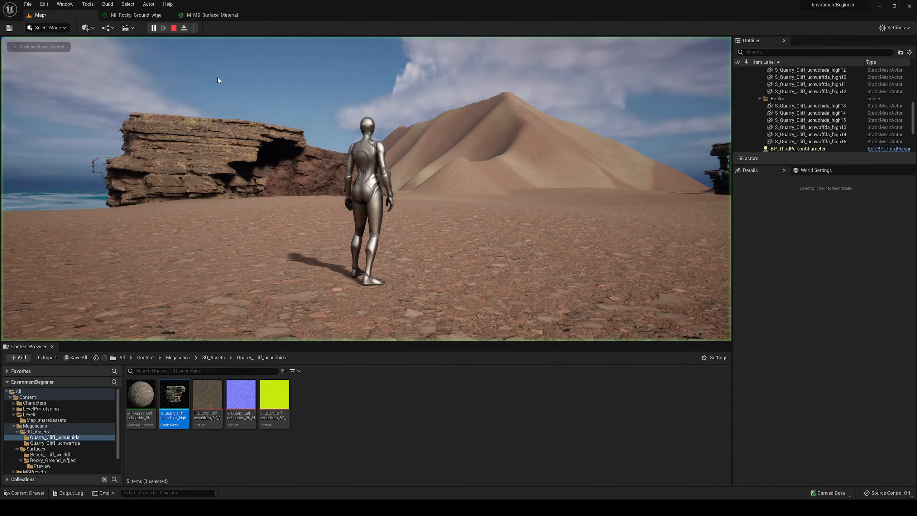
pyautogui.press('a')
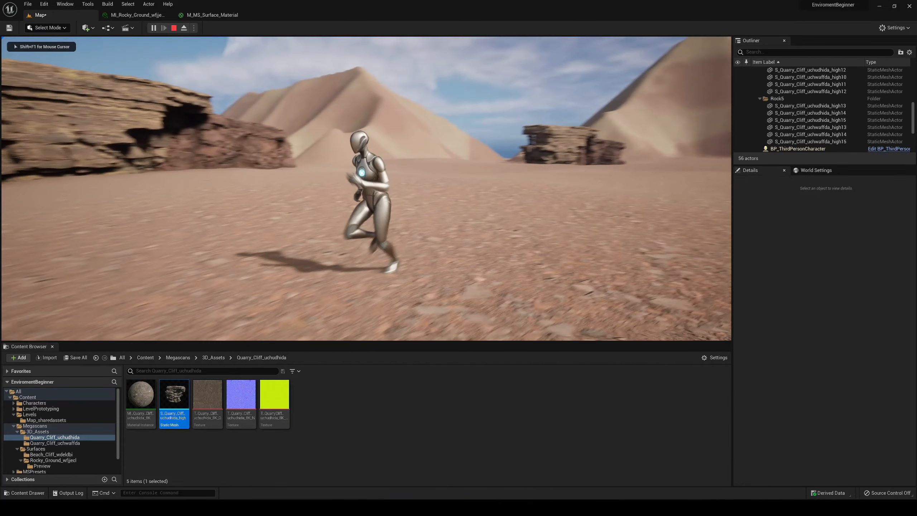
pyautogui.press('w')
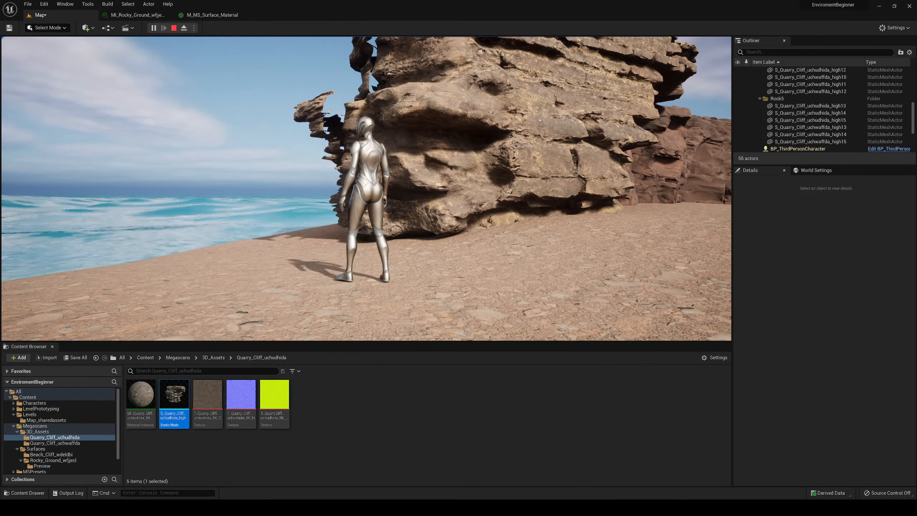
pyautogui.press('a')
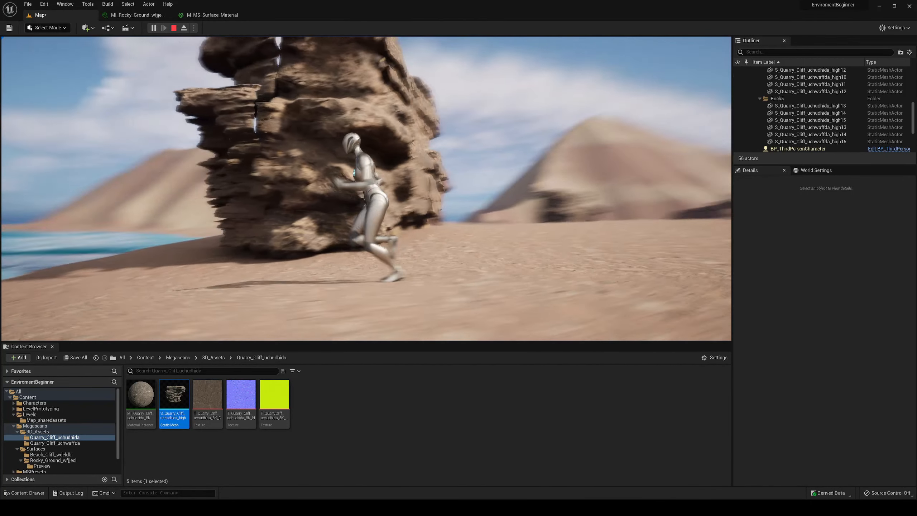
pyautogui.press('d')
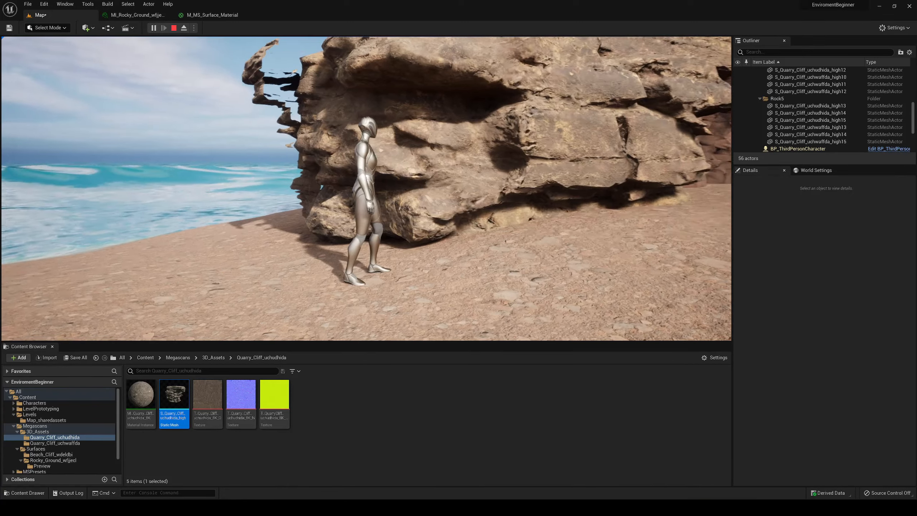
pyautogui.press('w')
pyautogui.press('d')
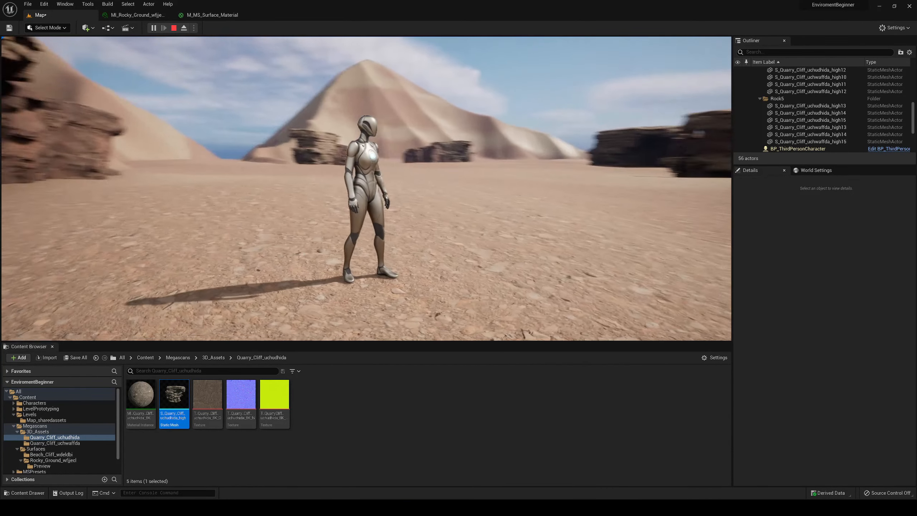
pyautogui.press('Escape')
# - Duplicate the Rock5 formation twice, rotating and sinking the copies into the sand as low rocks beside the bay and PlayerStart formations
pyautogui.moveTo(466, 197); pyautogui.dragTo(448, 173, button='right')
pyautogui.press('d')
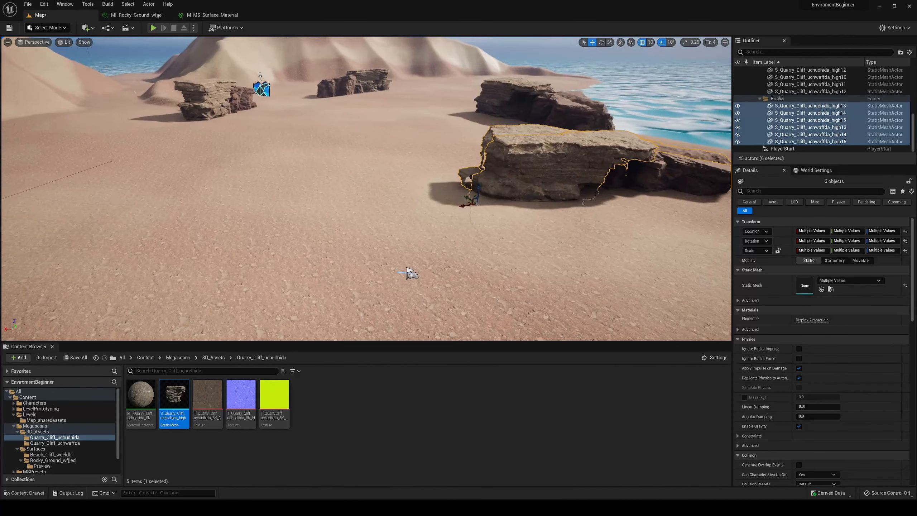
pyautogui.keyDown('alt'); pyautogui.moveTo(466, 198); pyautogui.dragTo(477, 131); pyautogui.keyUp('alt')
pyautogui.press('e')
pyautogui.press('w')
pyautogui.press('e')
pyautogui.press('w')
pyautogui.press('e')
pyautogui.press('w')
pyautogui.moveTo(478, 132); pyautogui.dragTo(469, 137, button='right')
pyautogui.press('s')
# - Duplicate the half-buried rock group and move the rotated copy beside the tall cliff formation on the opposite shore
pyautogui.hotkey('ctrl', 'd')
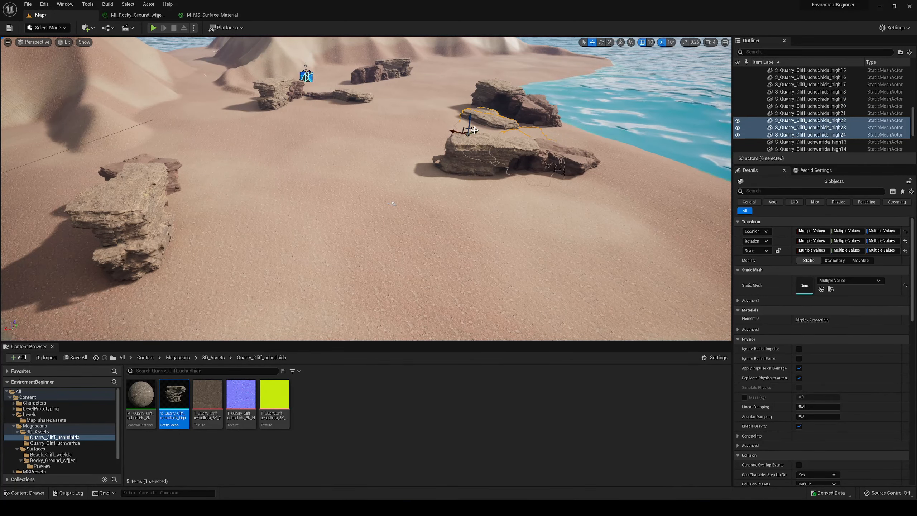
pyautogui.moveTo(473, 130); pyautogui.dragTo(229, 221)
pyautogui.press('e')
pyautogui.press('w')
pyautogui.moveTo(229, 222); pyautogui.dragTo(199, 211, button='right')
# - Place another partly buried copy of the rock group in the open sand near PlayerStart and save the level
pyautogui.keyDown('alt'); pyautogui.moveTo(253, 252); pyautogui.dragTo(401, 176); pyautogui.keyUp('alt')
pyautogui.press('e')
pyautogui.press('w')
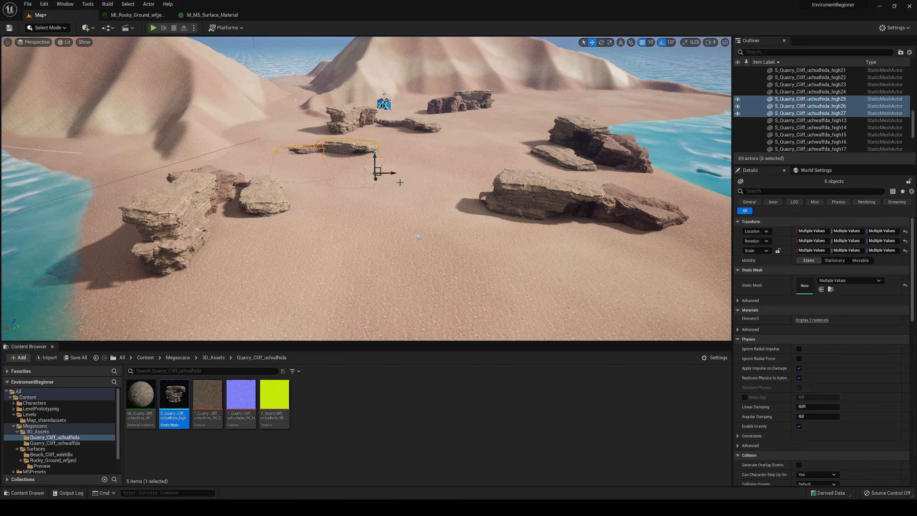
pyautogui.hotkey('ctrl', 's')
# - Play-test the beach briefly and inspect the bare sand between the rock formations from ground level
pyautogui.click(154, 27)
pyautogui.press('w')
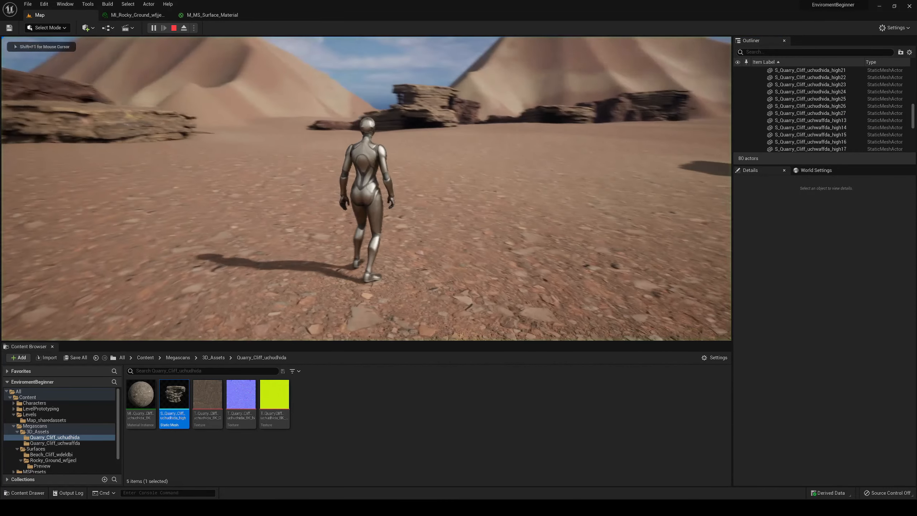
pyautogui.press('Escape')
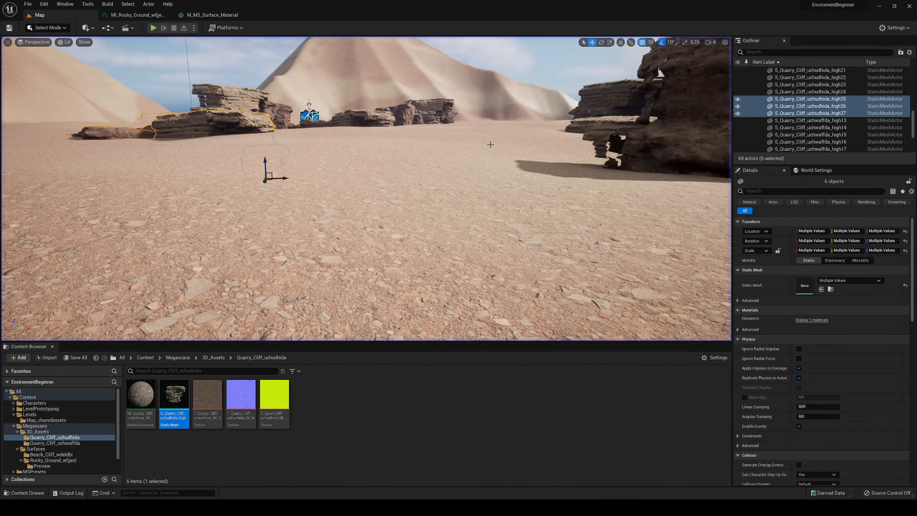
pyautogui.press('s')
pyautogui.moveTo(311, 241)
pyautogui.mouseDown(button='right')
pyautogui.moveTo(304, 254)
pyautogui.moveTo(298, 245)
pyautogui.mouseUp(button='right')
pyautogui.press('w')
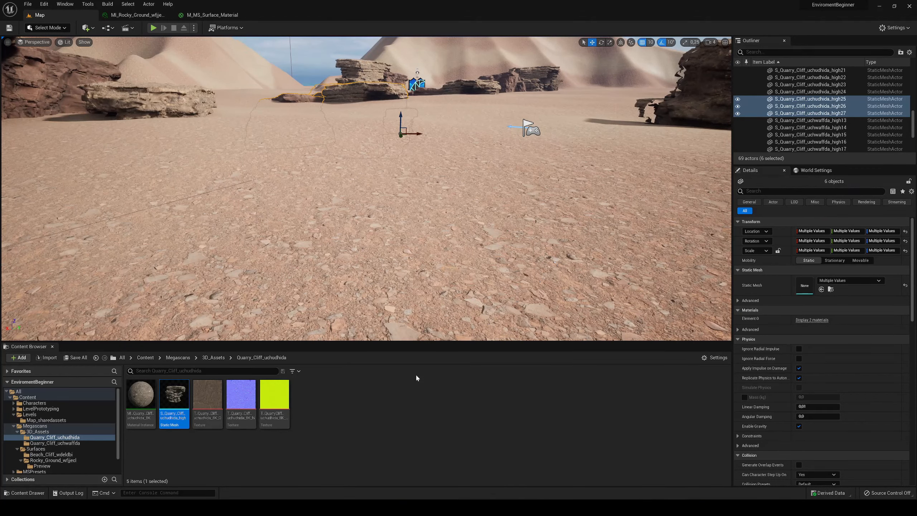
pyautogui.click(401, 396)
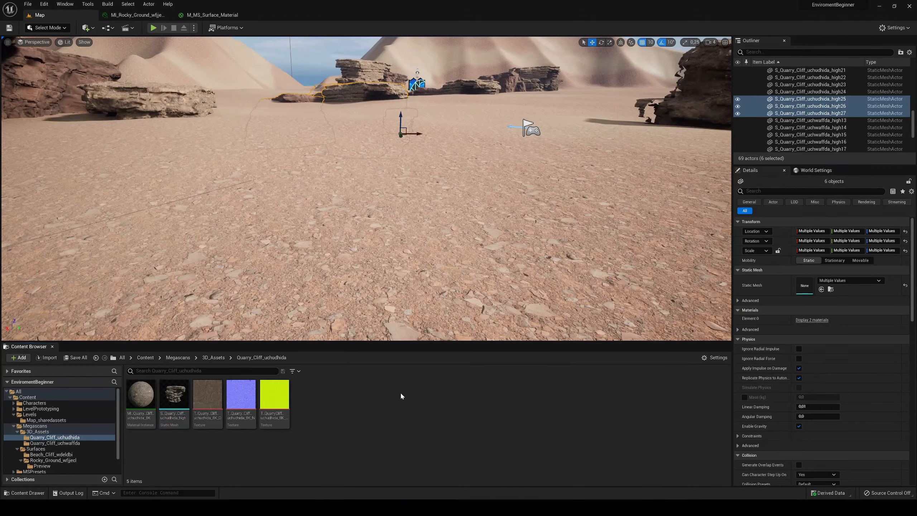
# - Open Quixel Bridge in a maximized window and search its library for "rock"
pyautogui.click(61, 5)
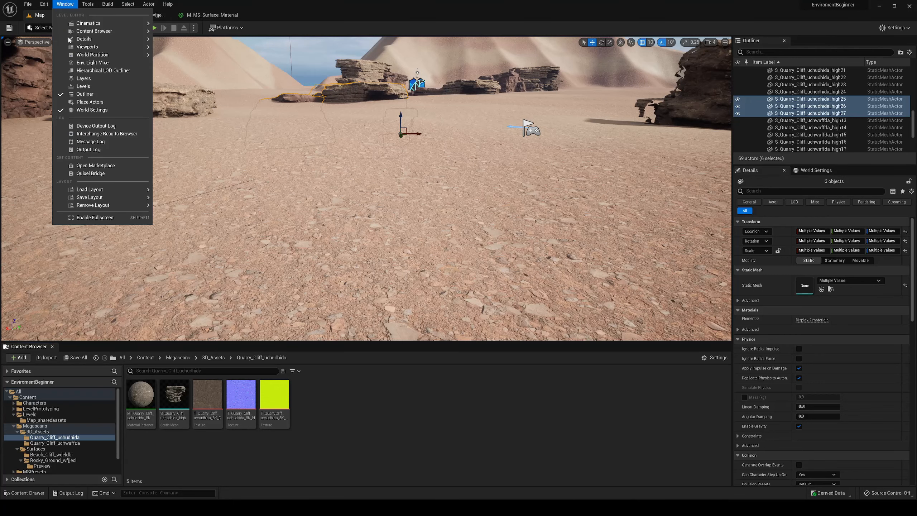
pyautogui.click(91, 173)
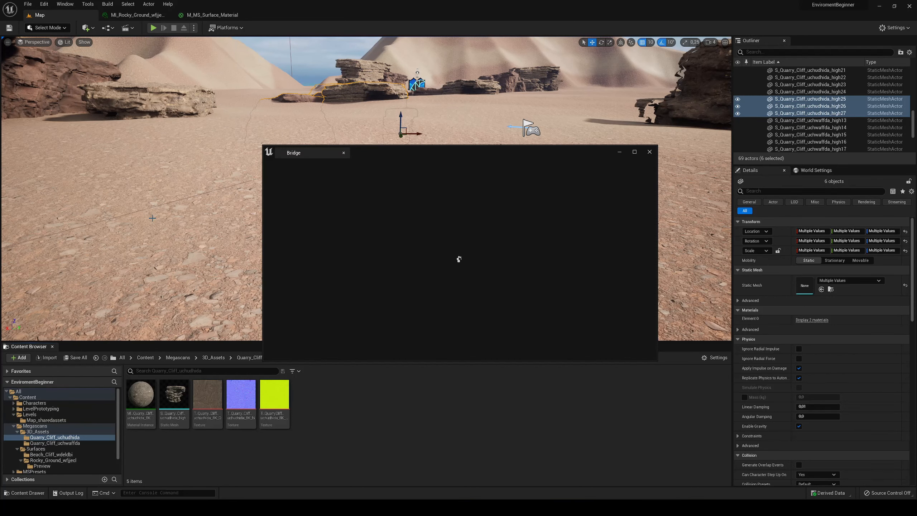
pyautogui.moveTo(191, 188); pyautogui.dragTo(184, 213, button='right')
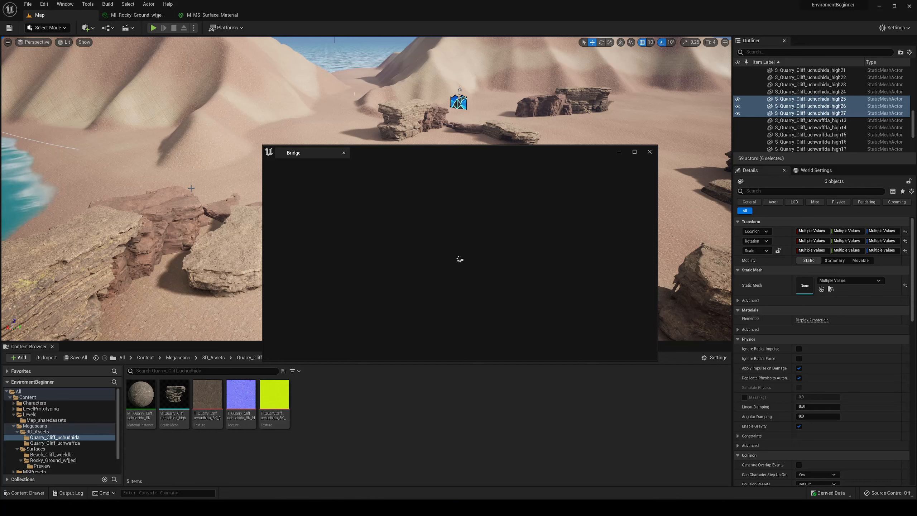
pyautogui.doubleClick(423, 152)
pyautogui.click(242, 27)
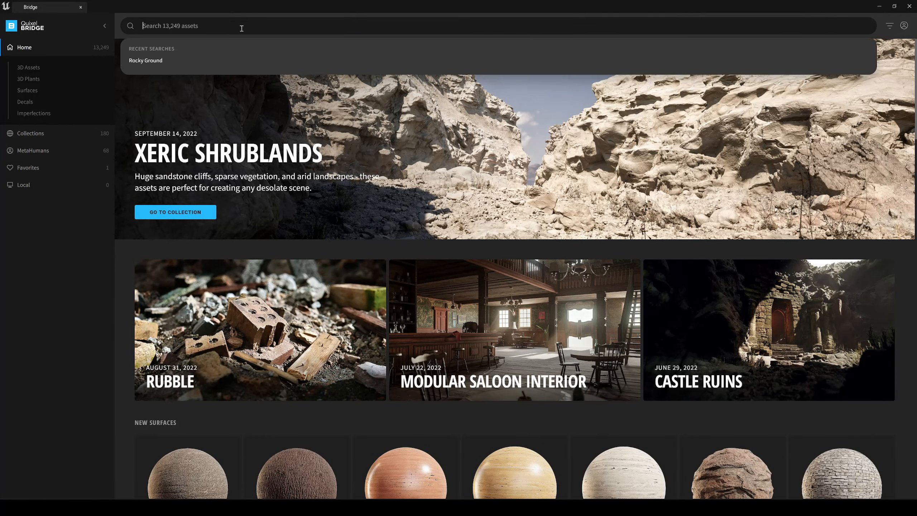
pyautogui.write('rock')
pyautogui.press('Return')
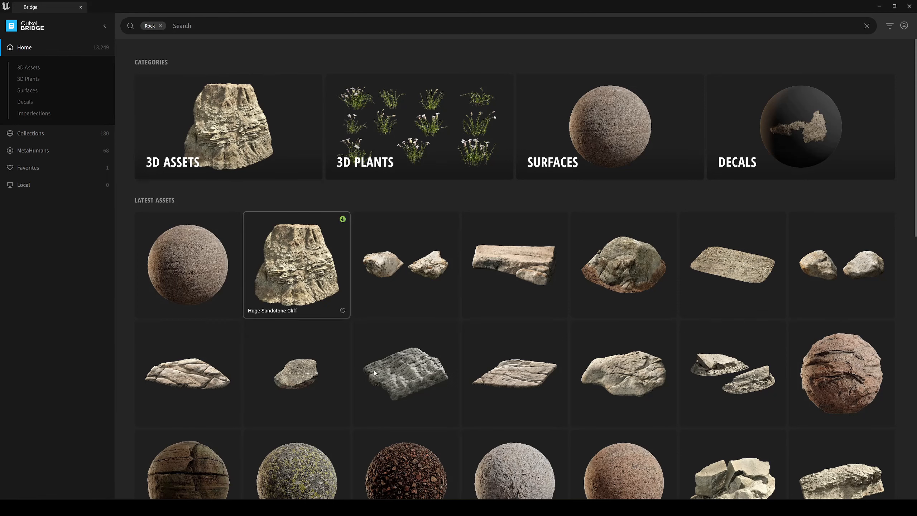
# - Download the Small Forest Rock 3D asset at Nanite quality and add it to the project
pyautogui.click(298, 377)
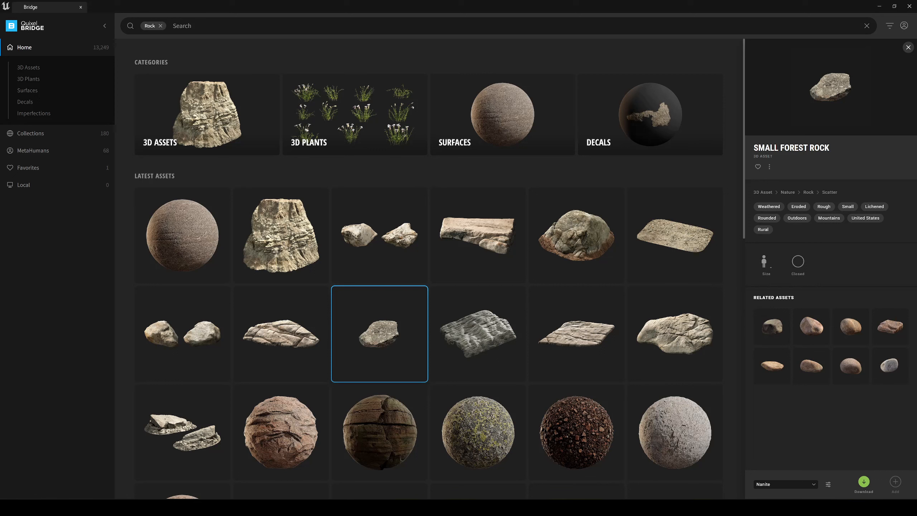
pyautogui.click(862, 482)
pyautogui.scroll(-2, 439, 314)
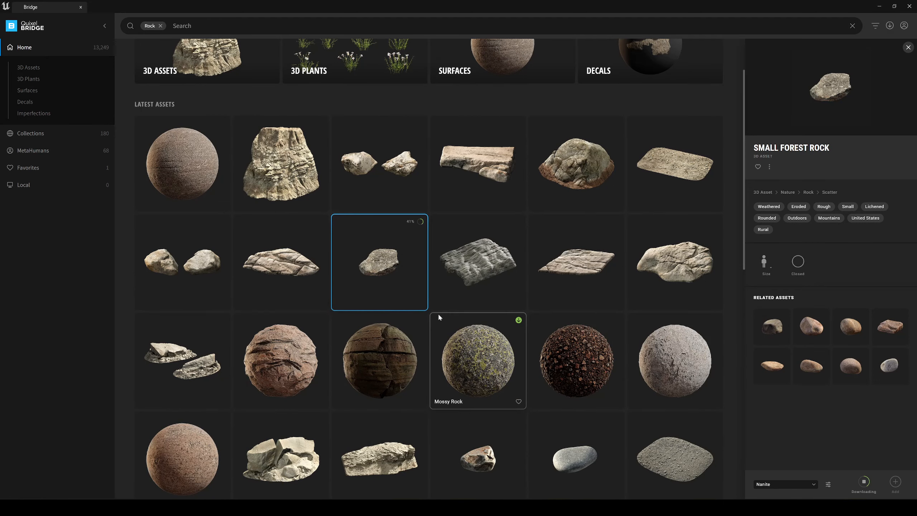
# - Download the Sandstone Boulder 3D asset at Nanite quality, add it to the project and return to the level editor
pyautogui.scroll(-2, 439, 315)
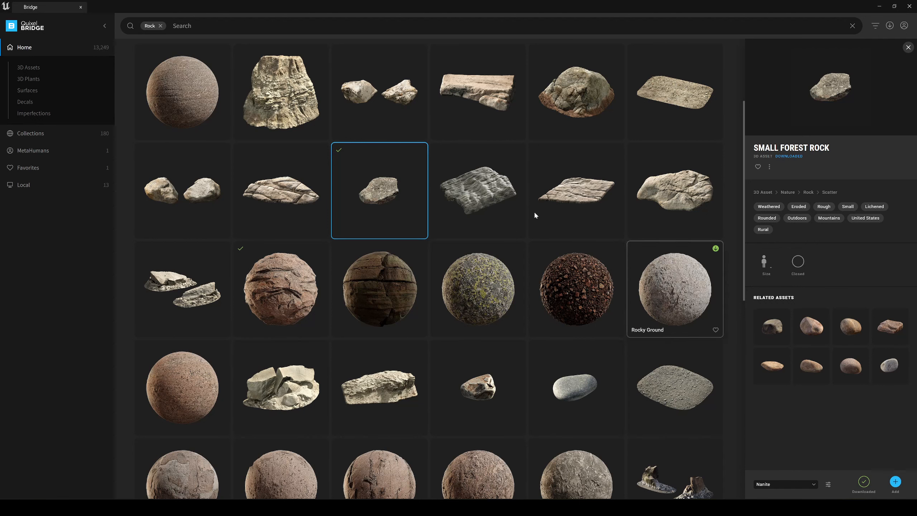
pyautogui.click(288, 391)
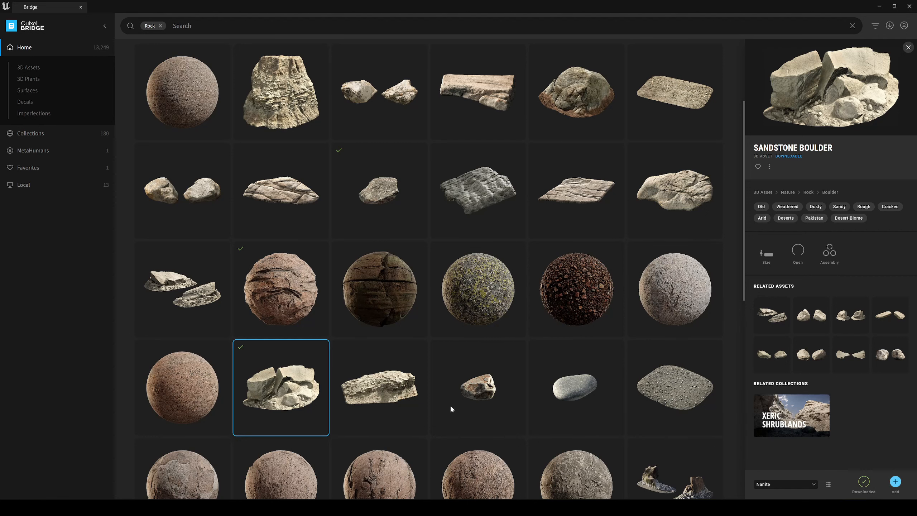
pyautogui.click(379, 388)
pyautogui.click(281, 387)
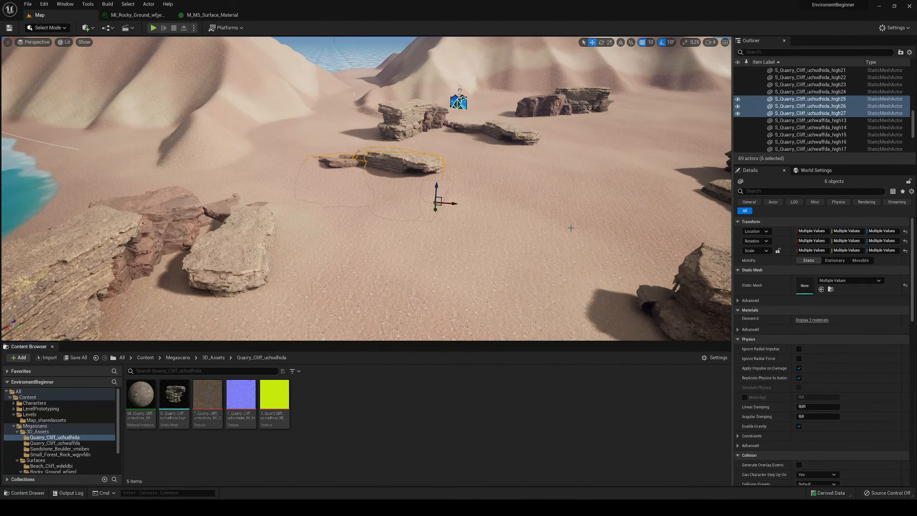
# - Try the static mesh from the Small_Forest_Rock folder on the open sand and remove it from the level
pyautogui.click(177, 357)
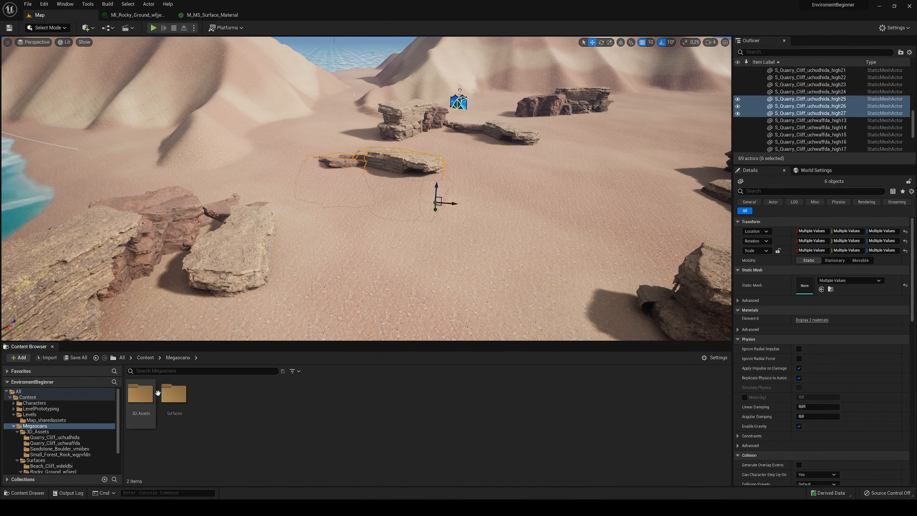
pyautogui.doubleClick(150, 395)
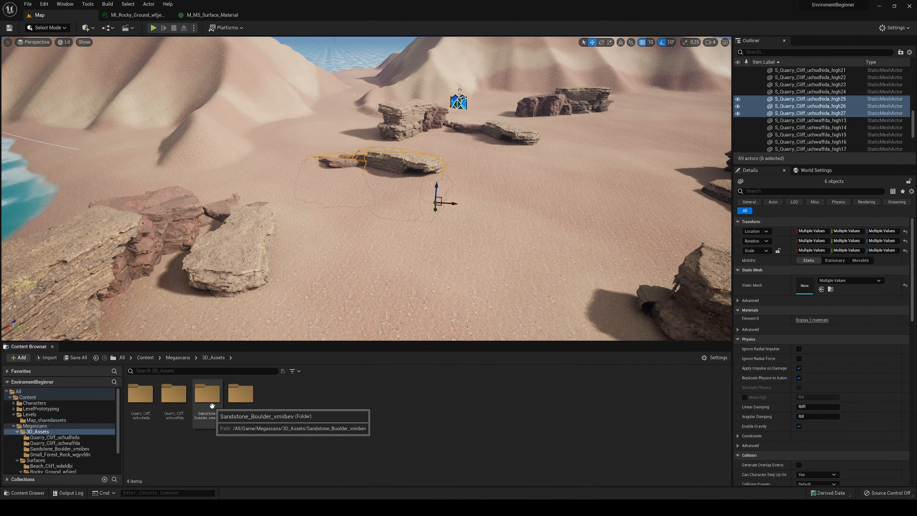
pyautogui.doubleClick(245, 393)
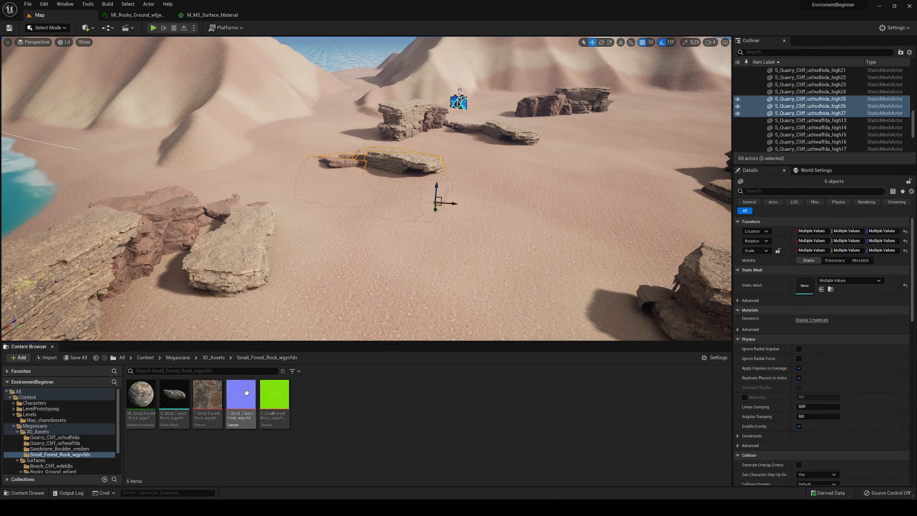
pyautogui.moveTo(174, 393); pyautogui.dragTo(371, 271)
pyautogui.press('w')
pyautogui.moveTo(371, 271); pyautogui.dragTo(364, 302, button='right')
pyautogui.press('w')
pyautogui.press('s')
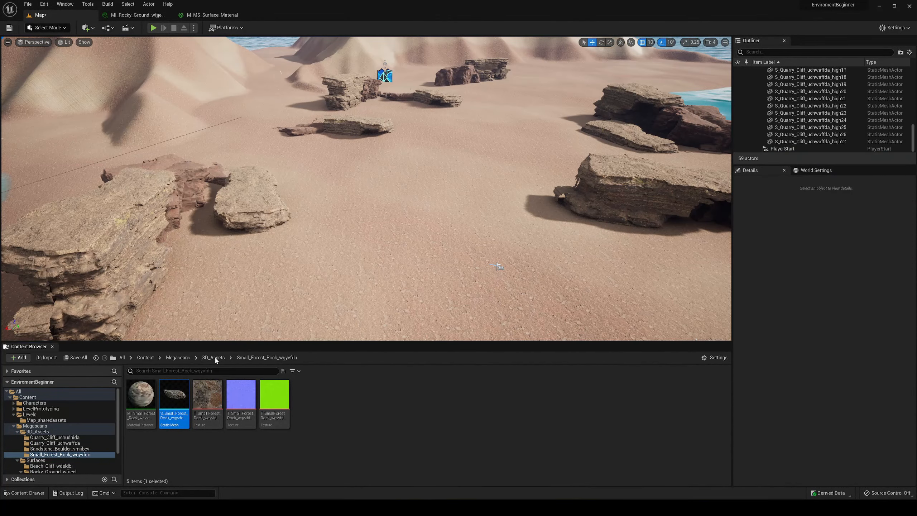
# - Try the static mesh from the Sandstone_Boulder folder on the beach and delete it from the level
pyautogui.click(214, 357)
pyautogui.doubleClick(207, 393)
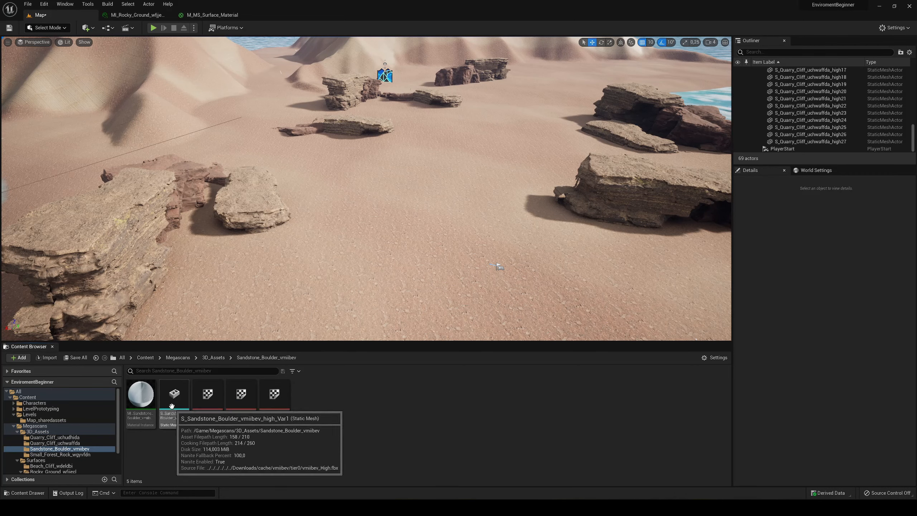
pyautogui.moveTo(172, 405); pyautogui.dragTo(378, 255)
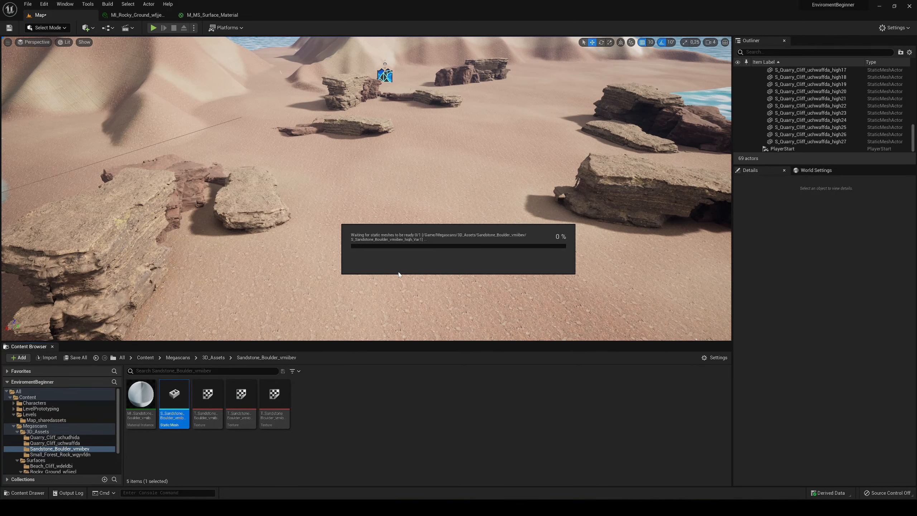
pyautogui.moveTo(399, 274); pyautogui.dragTo(461, 245, button='right')
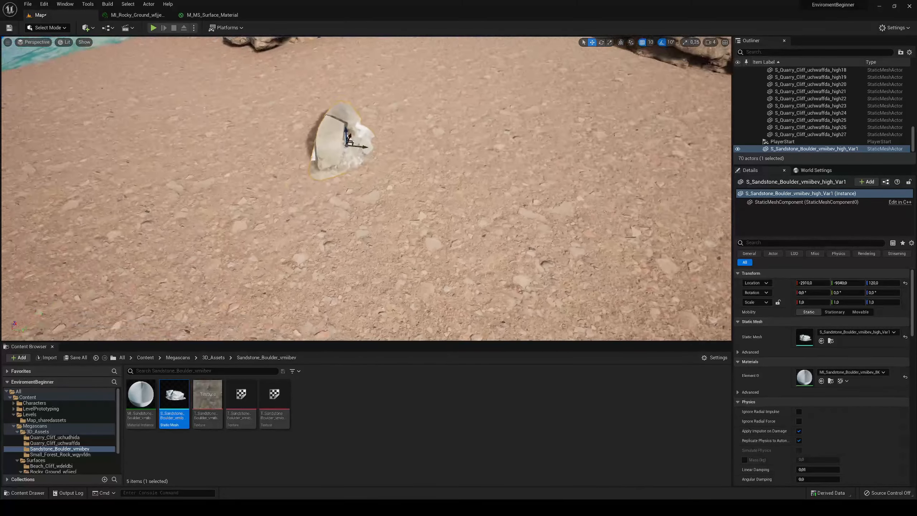
pyautogui.press('Delete')
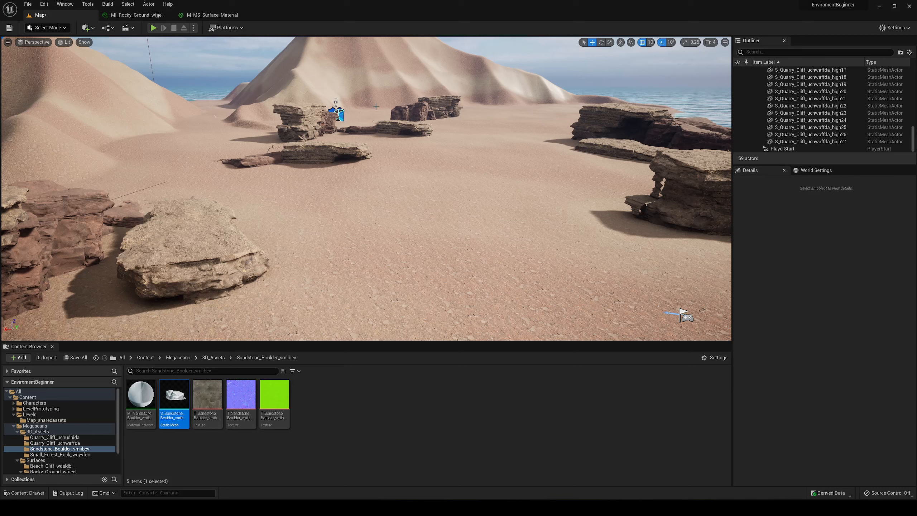
# - Save the level and switch the editor to Foliage mode
pyautogui.hotkey('ctrl', 's')
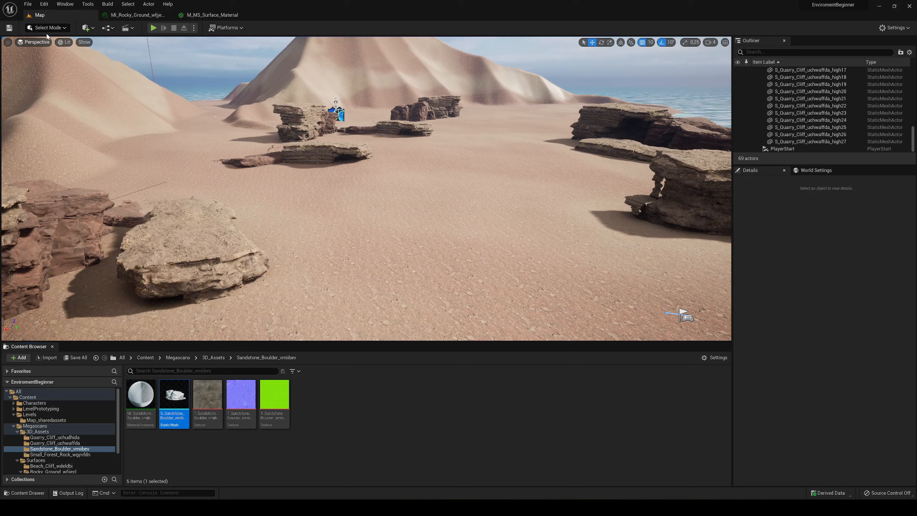
pyautogui.click(49, 29)
pyautogui.click(63, 48)
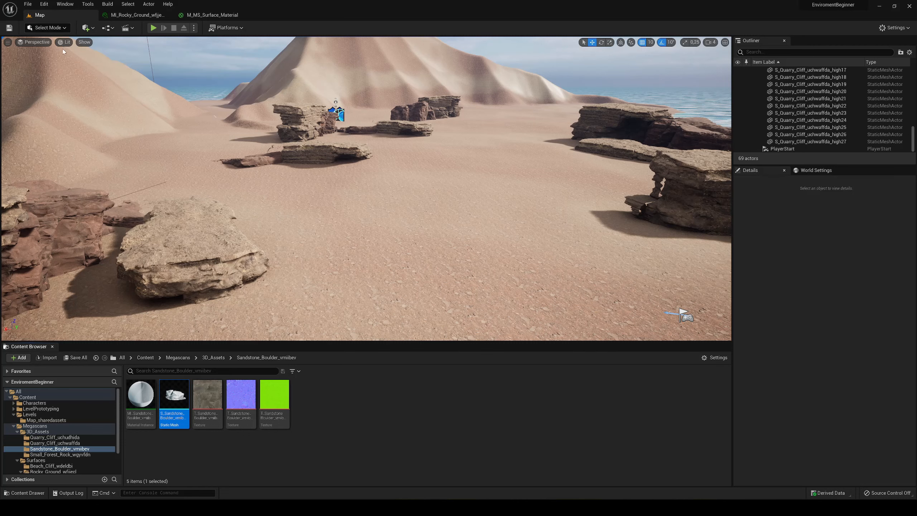
pyautogui.click(49, 28)
pyautogui.click(59, 56)
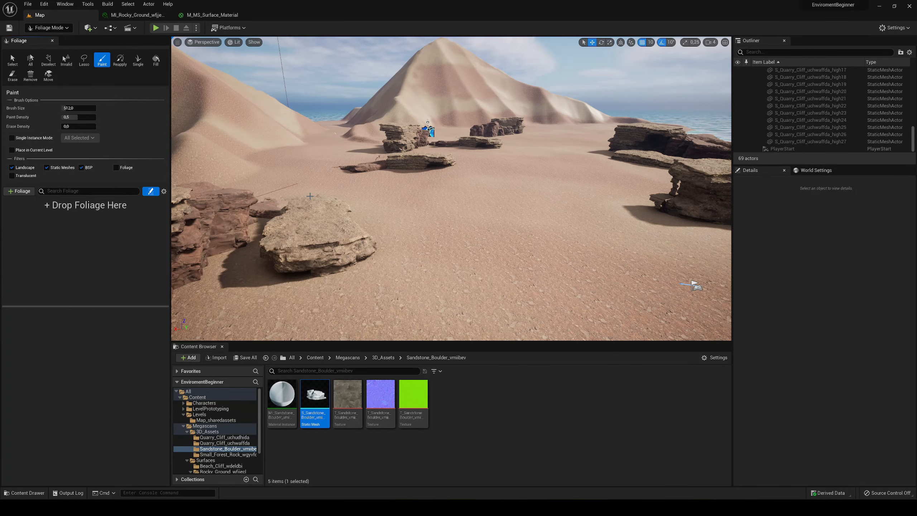
# - Add the static meshes from the Sandstone_Boulder and Small_Forest_Rock folders as foliage types
pyautogui.press('s')
pyautogui.moveTo(444, 229); pyautogui.dragTo(443, 243, button='right')
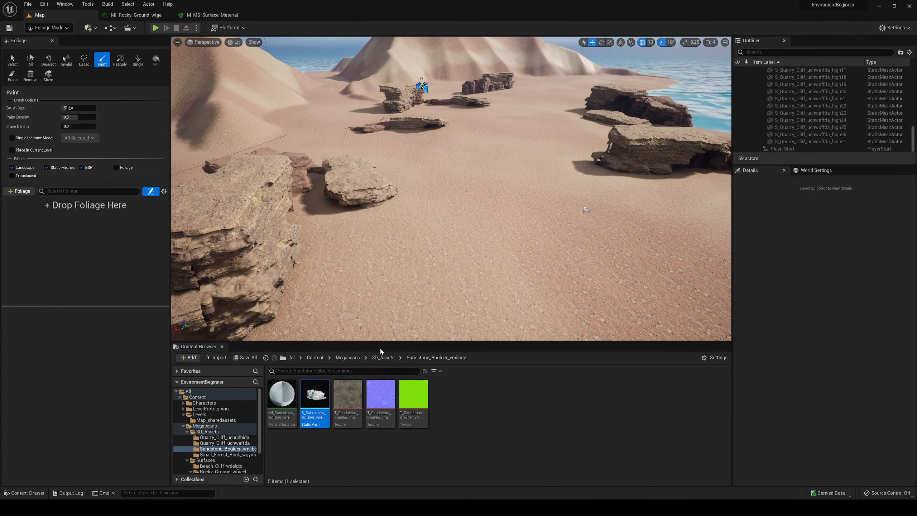
pyautogui.moveTo(320, 402); pyautogui.dragTo(103, 262)
pyautogui.click(382, 358)
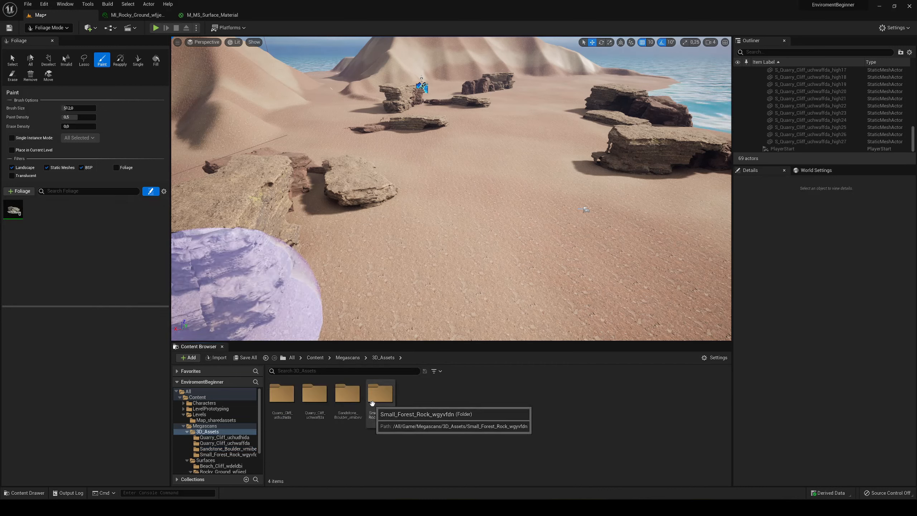
pyautogui.doubleClick(379, 397)
pyautogui.moveTo(331, 404); pyautogui.dragTo(78, 246)
pyautogui.click(28, 206)
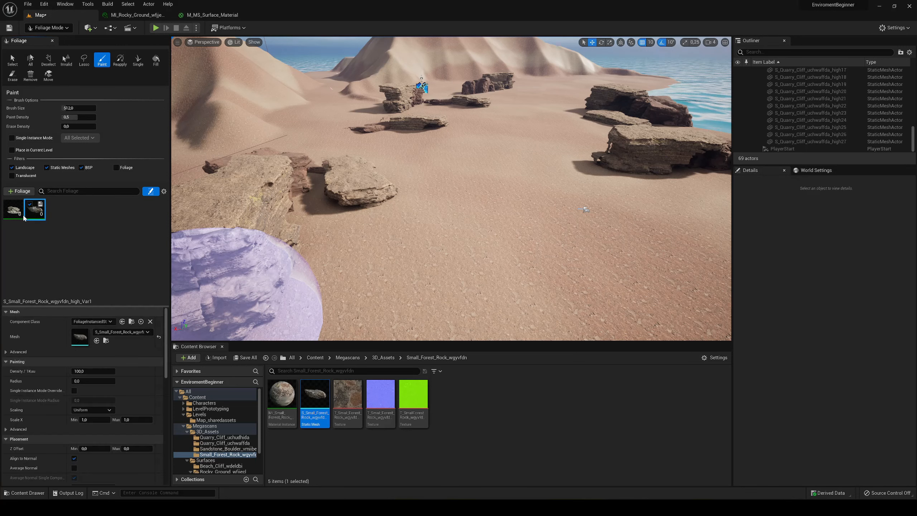
# - Set the Sandstone Boulder foliage's Z Offset minimum and maximum to -3
pyautogui.click(13, 209)
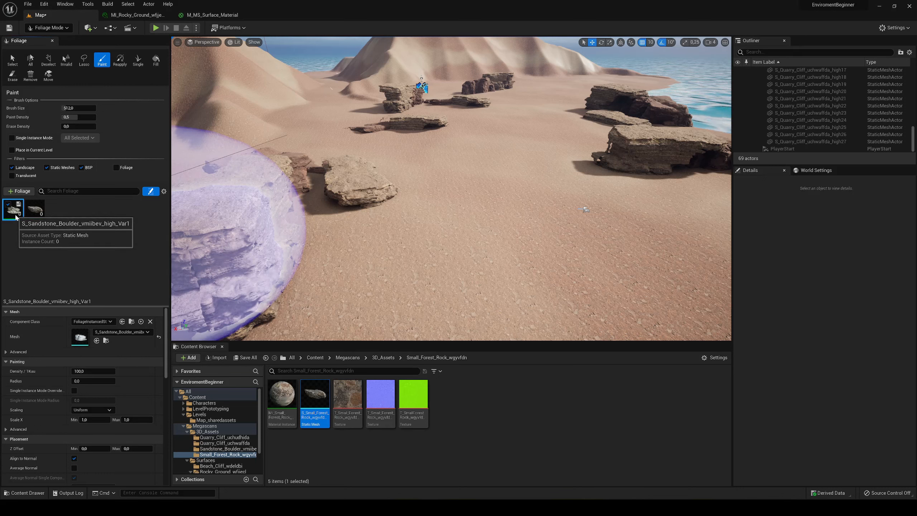
pyautogui.scroll(-2, 30, 413)
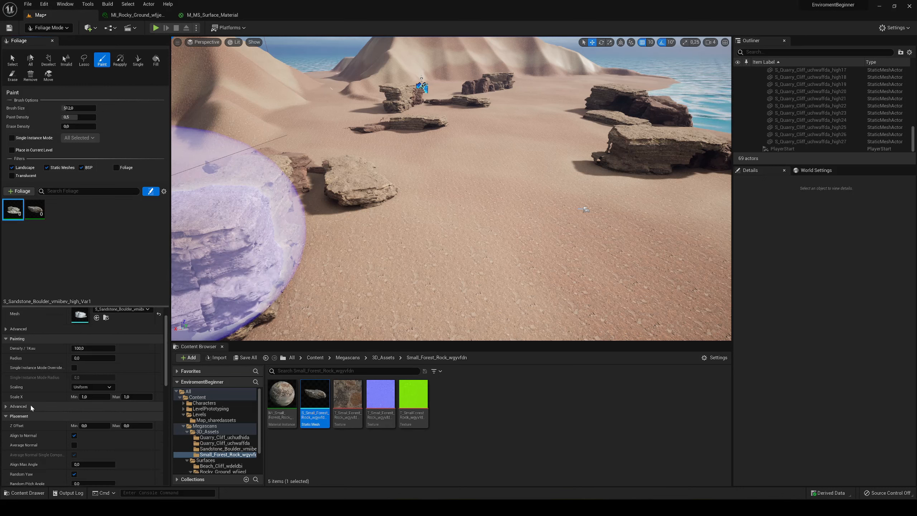
pyautogui.scroll(-2, 40, 394)
pyautogui.click(91, 402)
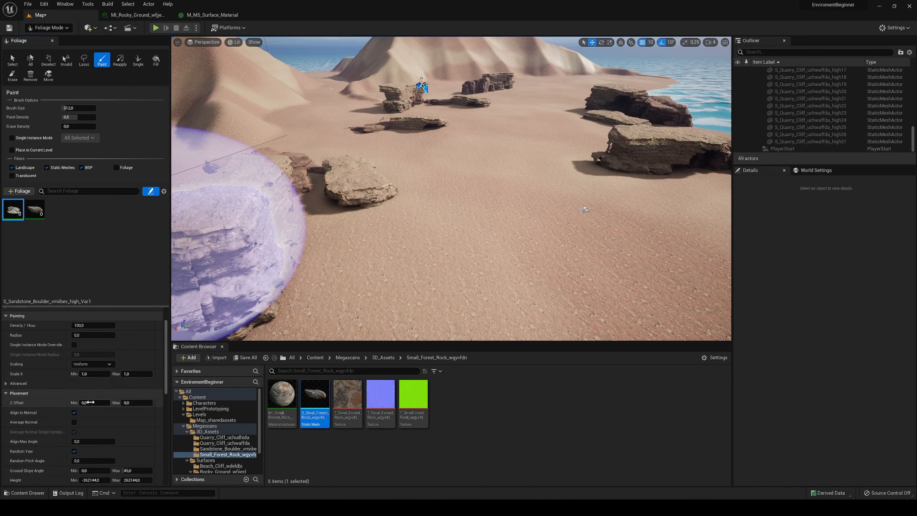
pyautogui.write('-2')
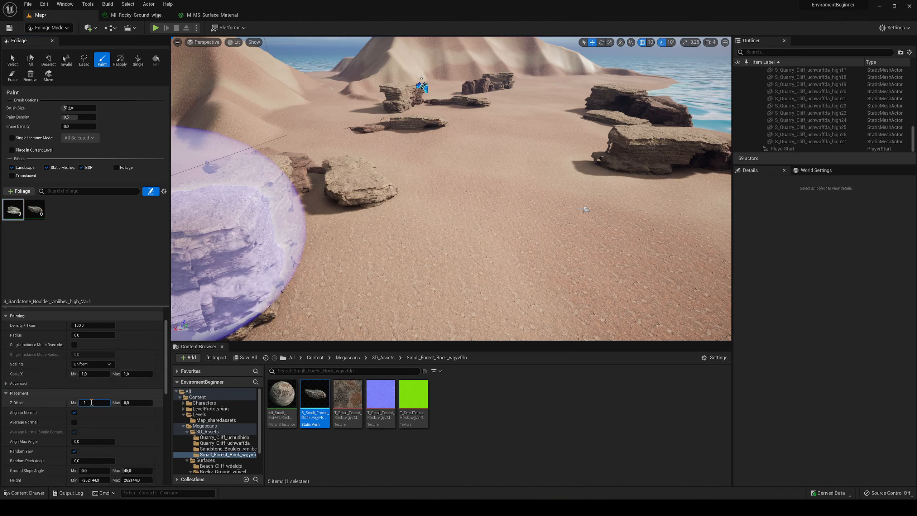
pyautogui.press('Return')
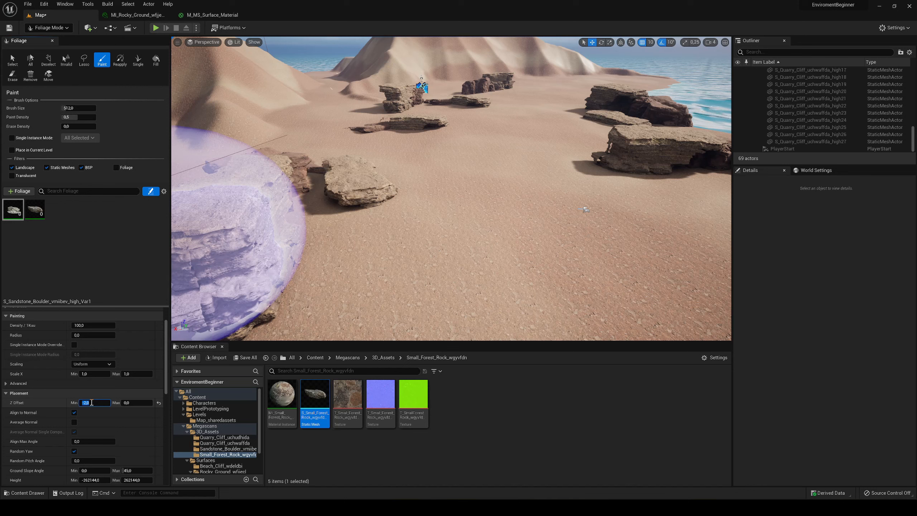
pyautogui.click(148, 402)
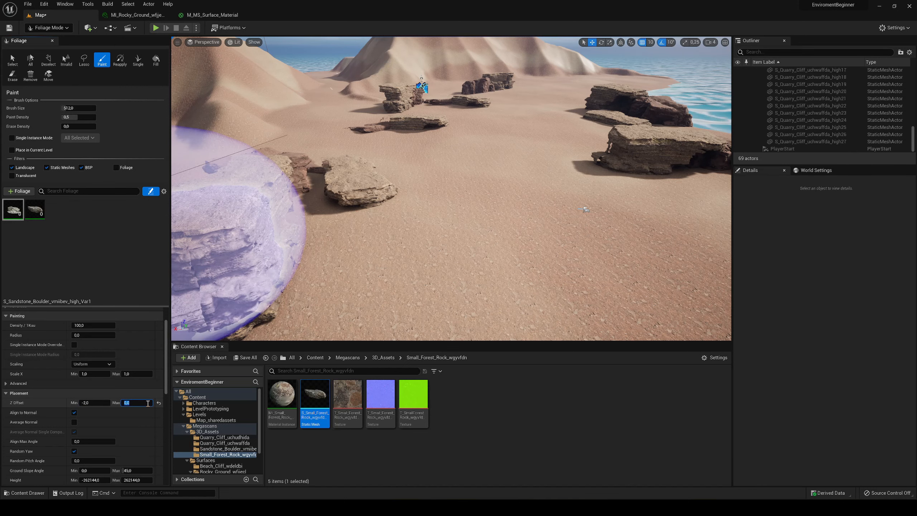
pyautogui.write('-2')
pyautogui.press('BackSpace')
pyautogui.write('3')
pyautogui.press('Return')
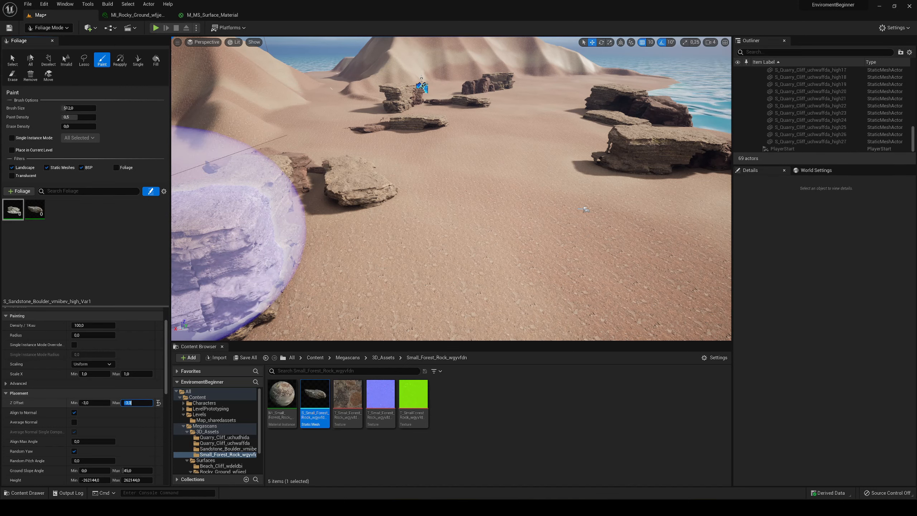
# - Try painting both rock foliage types on the sand beside the cliffs and inspect the patch up close
pyautogui.press('w')
pyautogui.moveTo(390, 256); pyautogui.dragTo(397, 251, button='right')
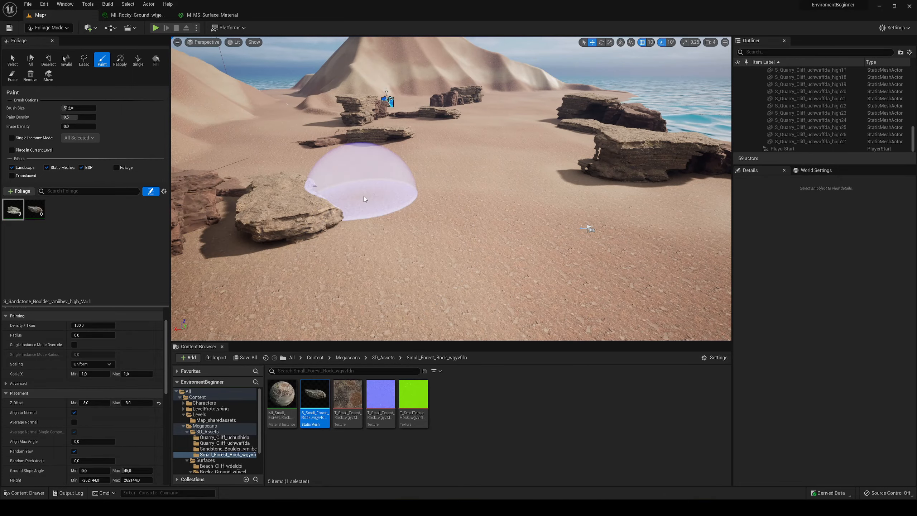
pyautogui.click(432, 207)
pyautogui.press('w')
pyautogui.moveTo(432, 208); pyautogui.dragTo(397, 212, button='right')
pyautogui.press('d')
pyautogui.moveTo(445, 216); pyautogui.dragTo(394, 184, button='right')
pyautogui.press('w')
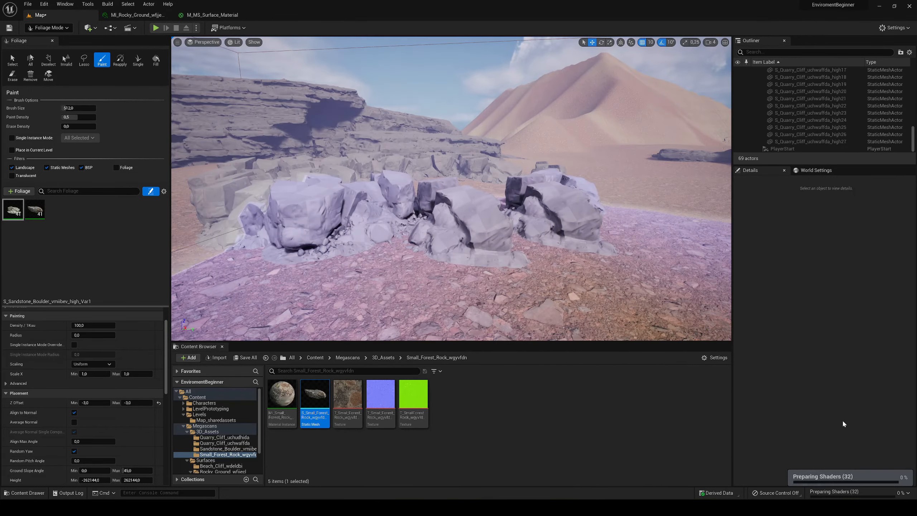
pyautogui.scroll(-5, 469, 210)
pyautogui.press('a')
pyautogui.moveTo(469, 210)
pyautogui.mouseDown(button='right')
pyautogui.moveTo(527, 210)
pyautogui.moveTo(562, 242)
pyautogui.mouseUp(button='right')
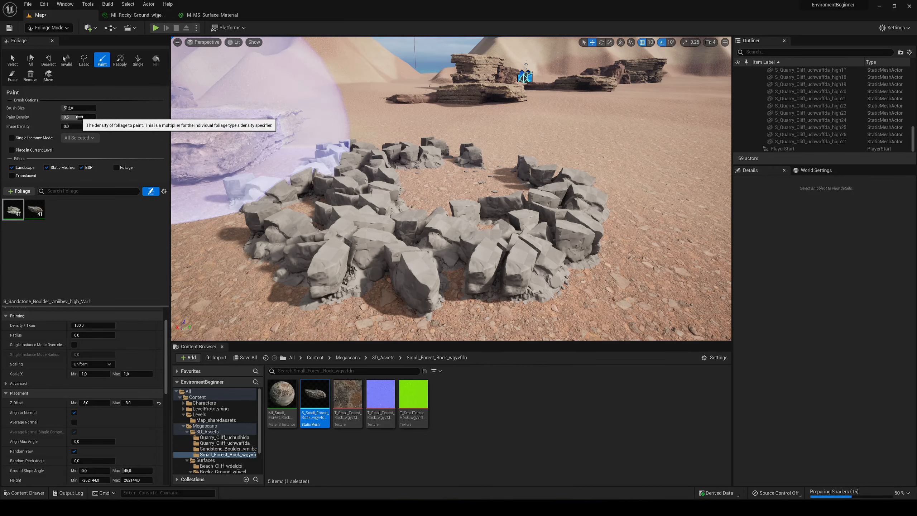
# - Set the foliage brush's paint density to 0.1 and erase the test patch of rocks
pyautogui.moveTo(79, 117); pyautogui.dragTo(73, 118)
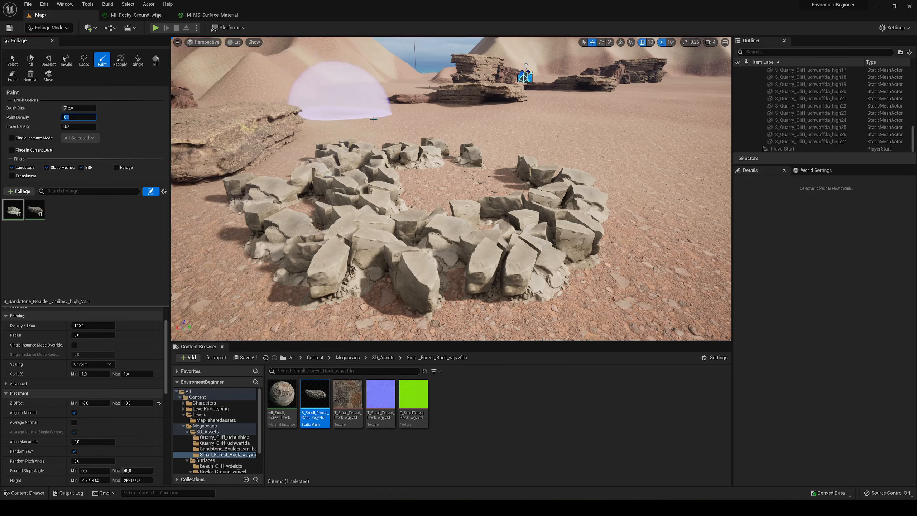
pyautogui.moveTo(440, 124); pyautogui.dragTo(445, 124, button='right')
pyautogui.press('s')
pyautogui.press('shift')
pyautogui.keyDown('shift'); pyautogui.moveTo(366, 206); pyautogui.dragTo(510, 197); pyautogui.keyUp('shift')
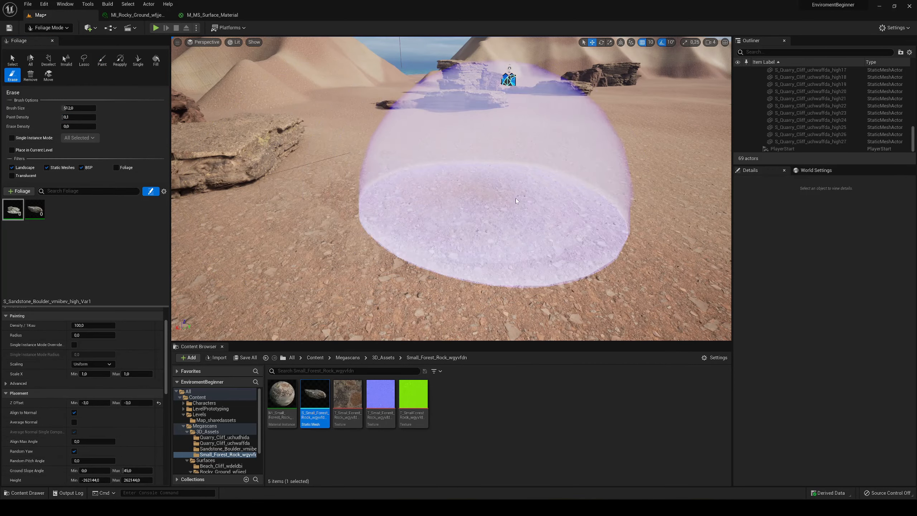
# - Try a patch of both rock types at the 0.1 paint density and clear it from the sand
pyautogui.click(523, 175)
pyautogui.press('w')
pyautogui.moveTo(503, 168); pyautogui.dragTo(540, 167, button='right')
pyautogui.press('s')
pyautogui.moveTo(321, 181)
pyautogui.keyDown('shift'); pyautogui.mouseDown()
pyautogui.moveTo(497, 172)
pyautogui.moveTo(408, 231)
pyautogui.mouseUp(); pyautogui.keyUp('shift')
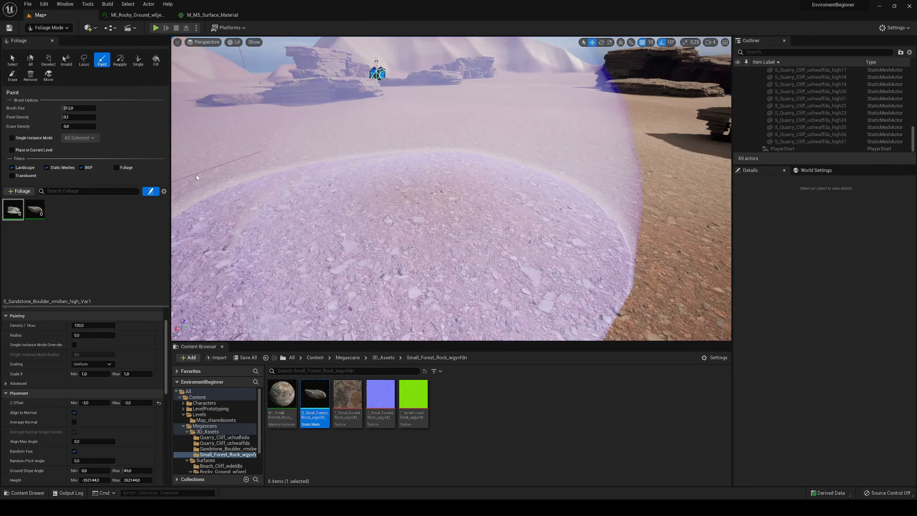
# - Set the Small Forest Rock foliage's Scale X minimum and maximum to 3
pyautogui.click(35, 209)
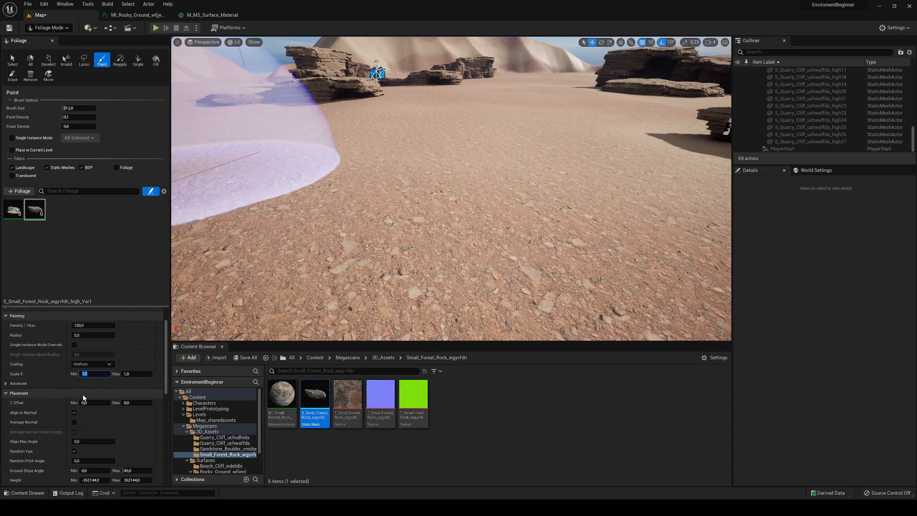
pyautogui.scroll(3, 108, 388)
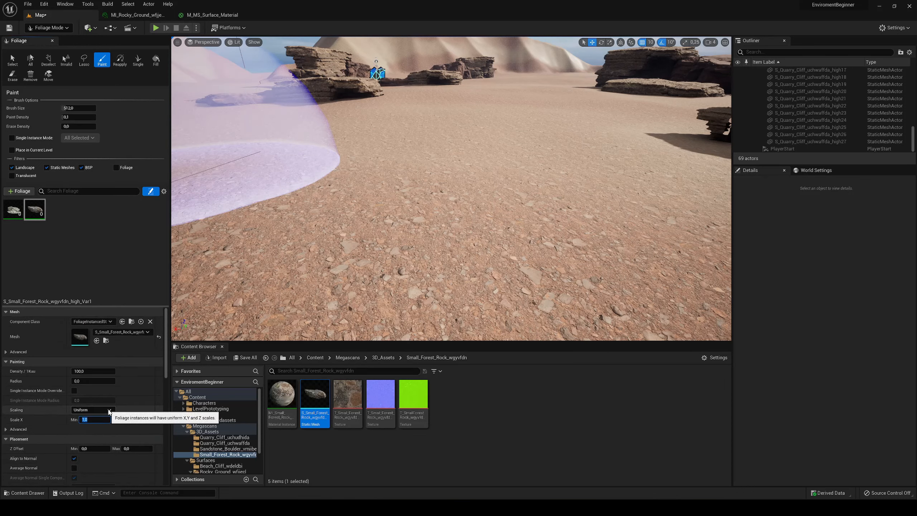
pyautogui.moveTo(303, 282); pyautogui.dragTo(339, 281, button='right')
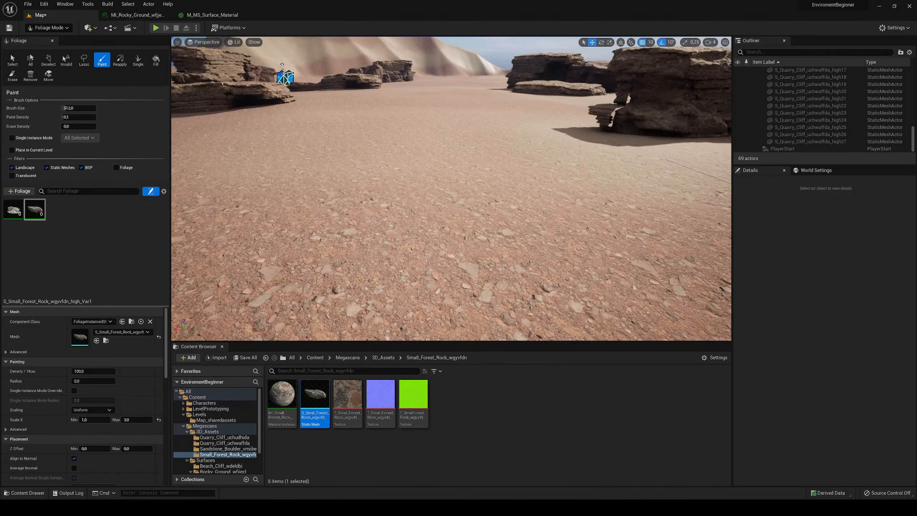
pyautogui.click(91, 420)
pyautogui.write('3')
pyautogui.moveTo(343, 213); pyautogui.dragTo(325, 210, button='right')
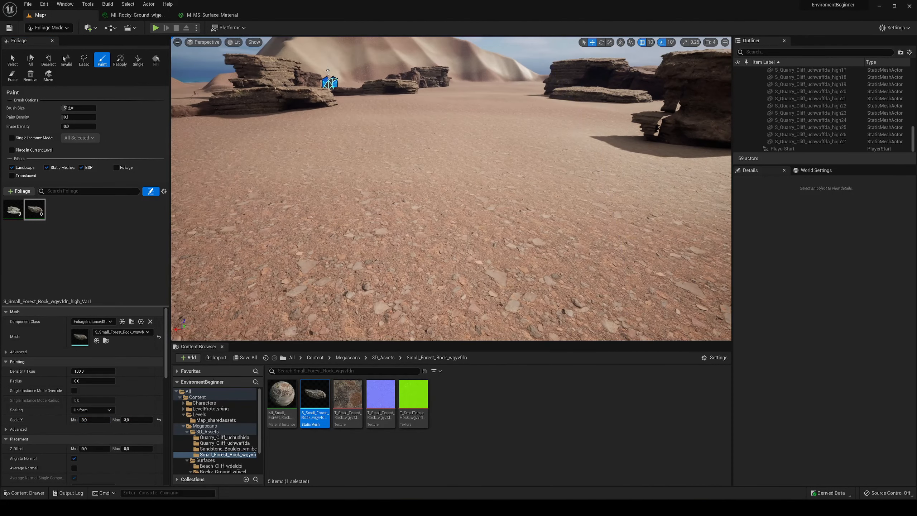
# - Try painting rocks with the enlarged Small Forest Rock scale and remove them from the sand
pyautogui.click(352, 214)
pyautogui.moveTo(439, 117); pyautogui.dragTo(448, 128, button='right')
pyautogui.moveTo(447, 129)
pyautogui.keyDown('shift'); pyautogui.mouseDown()
pyautogui.moveTo(430, 186)
pyautogui.moveTo(505, 155)
pyautogui.mouseUp(); pyautogui.keyUp('shift')
pyautogui.moveTo(447, 127); pyautogui.dragTo(444, 104, button='right')
# - Change the Sandstone Boulder foliage's density and set the Small Forest Rock's density to 500
pyautogui.click(14, 214)
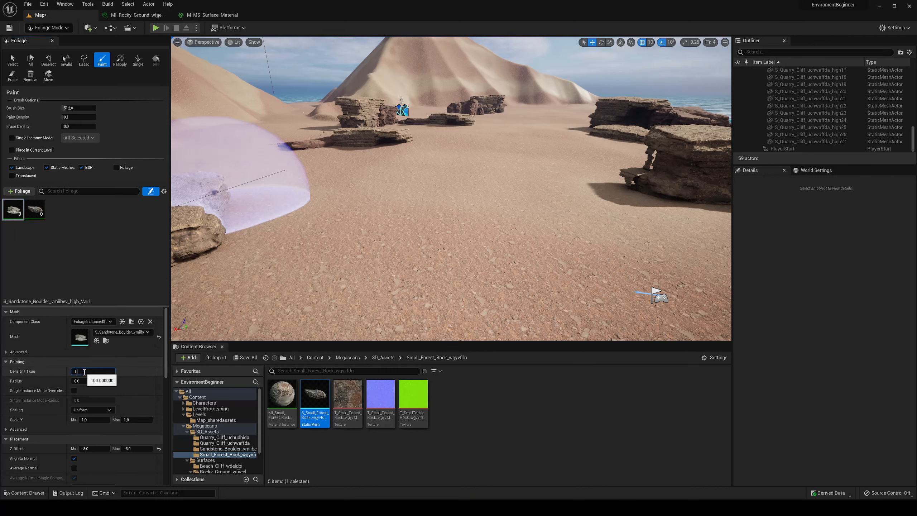
pyautogui.press('Return')
pyautogui.click(37, 217)
pyautogui.click(90, 370)
pyautogui.write('5')
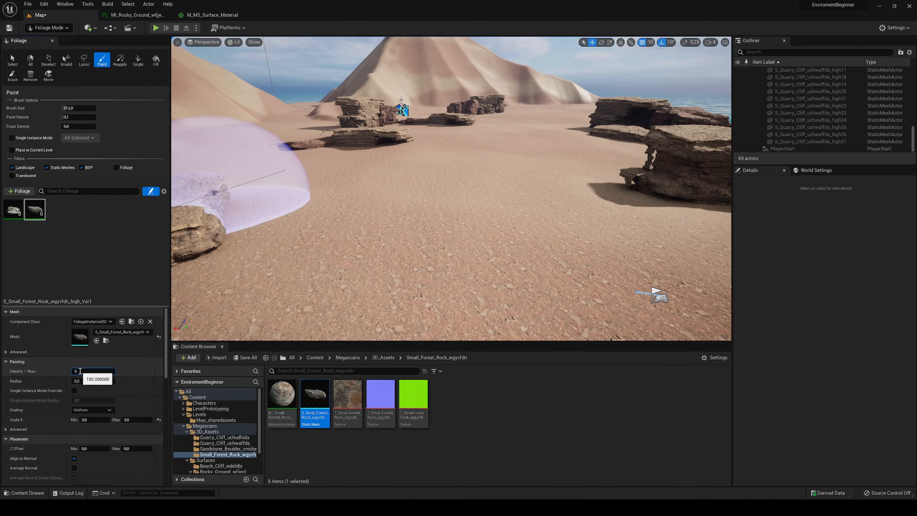
pyautogui.write('00')
pyautogui.moveTo(365, 291); pyautogui.dragTo(383, 299, button='right')
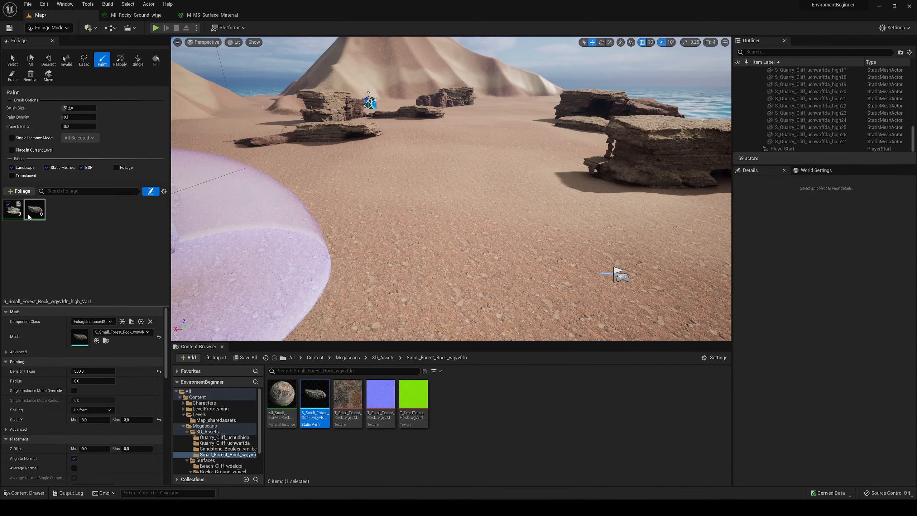
# - Try painting both rock types across the sand between the cliffs with the new densities and inspect their sizes
pyautogui.moveTo(452, 188); pyautogui.dragTo(430, 221, button='right')
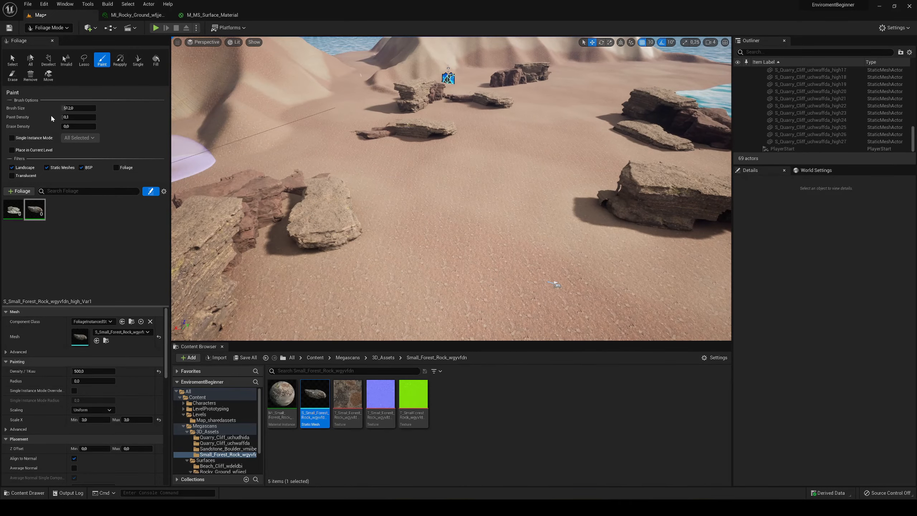
pyautogui.moveTo(415, 191)
pyautogui.mouseDown()
pyautogui.moveTo(432, 235)
pyautogui.moveTo(594, 277)
pyautogui.mouseUp()
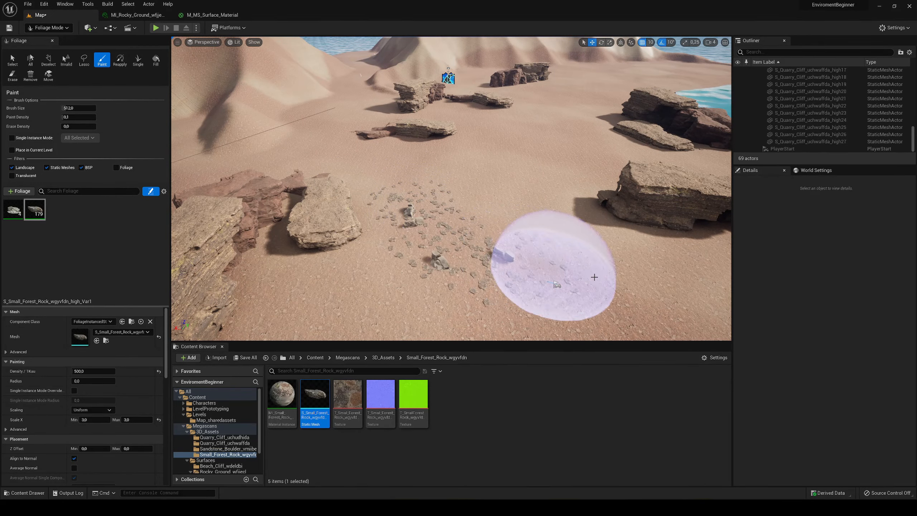
pyautogui.moveTo(594, 277)
pyautogui.mouseDown(button='right')
pyautogui.moveTo(619, 289)
pyautogui.moveTo(601, 303)
pyautogui.moveTo(587, 279)
pyautogui.moveTo(553, 303)
pyautogui.moveTo(555, 291)
pyautogui.moveTo(519, 274)
pyautogui.moveTo(487, 277)
pyautogui.mouseUp(button='right')
pyautogui.press('w')
pyautogui.press('s')
pyautogui.press('w')
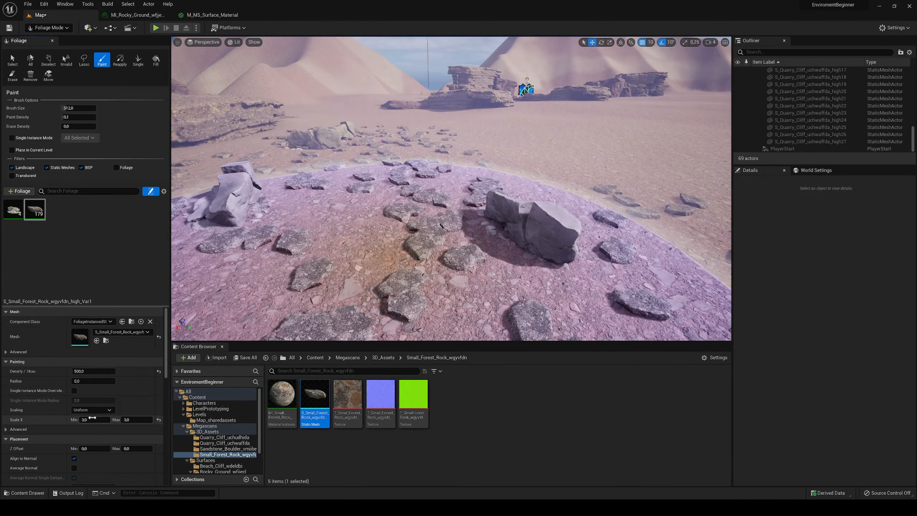
# - Set the Small Forest Rock foliage's Scale X minimum and maximum to 2 and clear the previous test patch
pyautogui.click(136, 419)
pyautogui.write('2')
pyautogui.moveTo(379, 233); pyautogui.dragTo(380, 221, button='right')
pyautogui.moveTo(379, 221)
pyautogui.keyDown('shift'); pyautogui.mouseDown()
pyautogui.moveTo(341, 173)
pyautogui.moveTo(385, 144)
pyautogui.moveTo(516, 205)
pyautogui.moveTo(333, 172)
pyautogui.moveTo(385, 154)
pyautogui.mouseUp(); pyautogui.keyUp('shift')
# - Try painting a patch of rocks with the Small Forest Rock scale of 2 and erase it from the sand
pyautogui.click(417, 187)
pyautogui.moveTo(447, 184); pyautogui.dragTo(466, 199, button='right')
pyautogui.press('s')
pyautogui.click(501, 219)
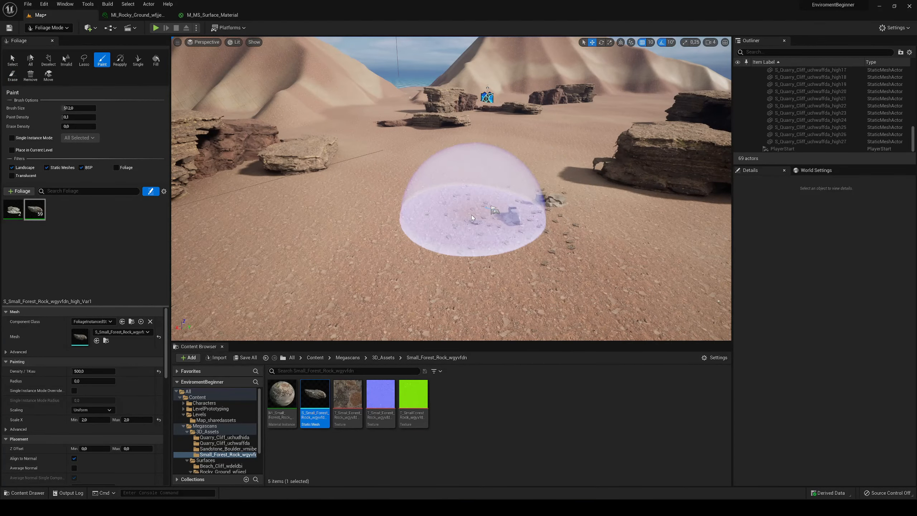
pyautogui.keyDown('shift'); pyautogui.moveTo(507, 226); pyautogui.dragTo(536, 187); pyautogui.keyUp('shift')
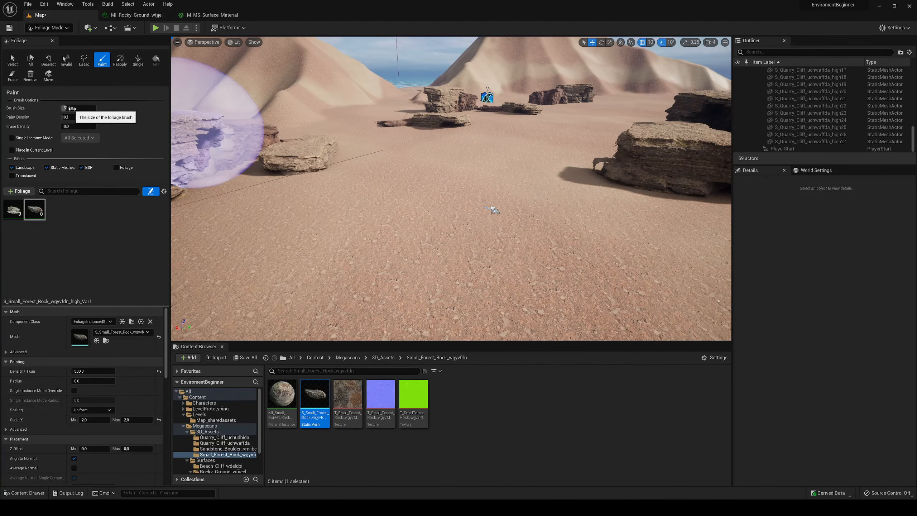
# - Enlarge the foliage brush to about 1890 and set the paint density to 0.01
pyautogui.moveTo(70, 108); pyautogui.dragTo(88, 108)
pyautogui.moveTo(334, 146); pyautogui.dragTo(341, 167, button='right')
pyautogui.press('s')
pyautogui.moveTo(78, 108); pyautogui.dragTo(69, 108)
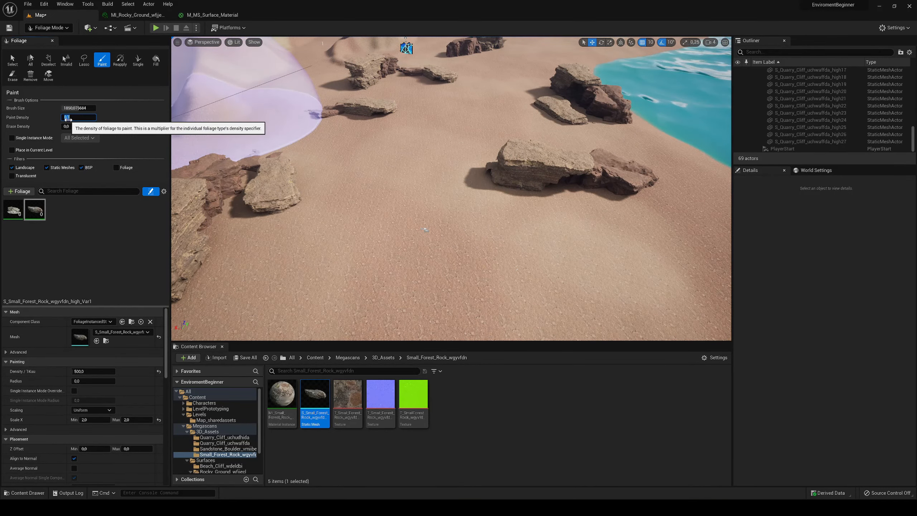
# - Scatter both rock foliage types sparsely across the sand between the cliffs and towards the mountains
pyautogui.moveTo(390, 213); pyautogui.dragTo(415, 220, button='right')
pyautogui.press('s')
pyautogui.moveTo(398, 216)
pyautogui.mouseDown()
pyautogui.moveTo(472, 248)
pyautogui.moveTo(376, 190)
pyautogui.moveTo(387, 185)
pyautogui.moveTo(411, 116)
pyautogui.moveTo(442, 97)
pyautogui.mouseUp()
pyautogui.moveTo(442, 96); pyautogui.dragTo(443, 98, button='right')
pyautogui.press('w')
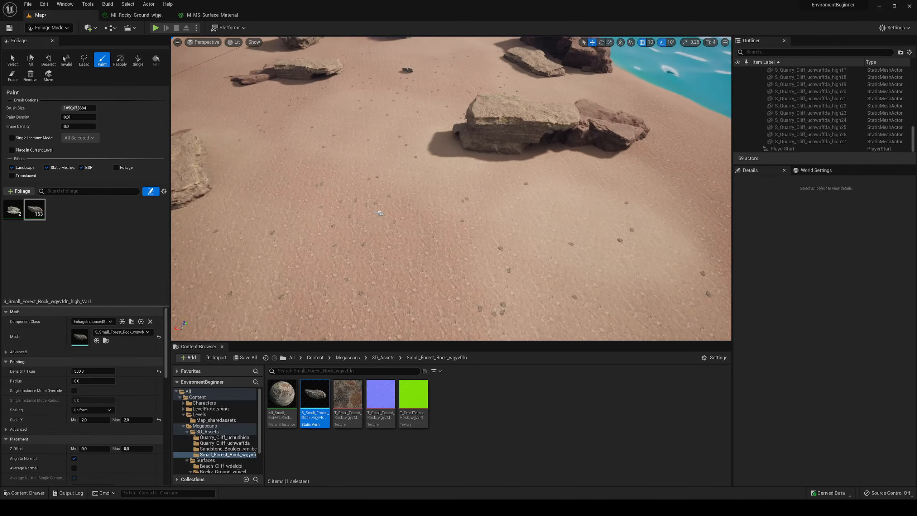
pyautogui.moveTo(378, 213)
pyautogui.mouseDown(button='right')
pyautogui.moveTo(368, 215)
pyautogui.moveTo(383, 218)
pyautogui.mouseUp(button='right')
pyautogui.moveTo(376, 219)
pyautogui.mouseDown()
pyautogui.moveTo(445, 275)
pyautogui.moveTo(351, 190)
pyautogui.mouseUp()
pyautogui.moveTo(350, 190); pyautogui.dragTo(352, 159, button='right')
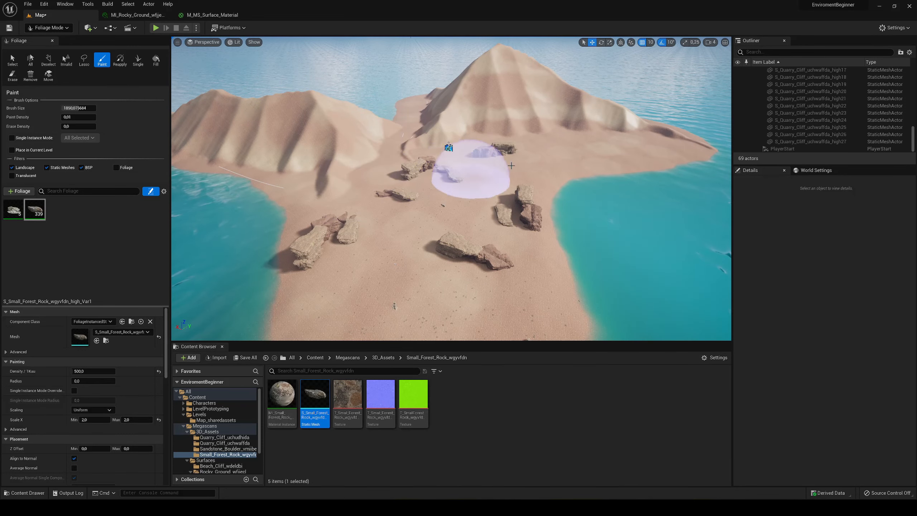
pyautogui.moveTo(511, 166)
pyautogui.mouseDown()
pyautogui.moveTo(562, 139)
pyautogui.moveTo(651, 132)
pyautogui.moveTo(365, 181)
pyautogui.moveTo(414, 114)
pyautogui.mouseUp()
pyautogui.press('w')
pyautogui.moveTo(423, 171)
pyautogui.mouseDown(button='right')
pyautogui.moveTo(420, 189)
pyautogui.moveTo(441, 157)
pyautogui.moveTo(457, 154)
pyautogui.mouseUp(button='right')
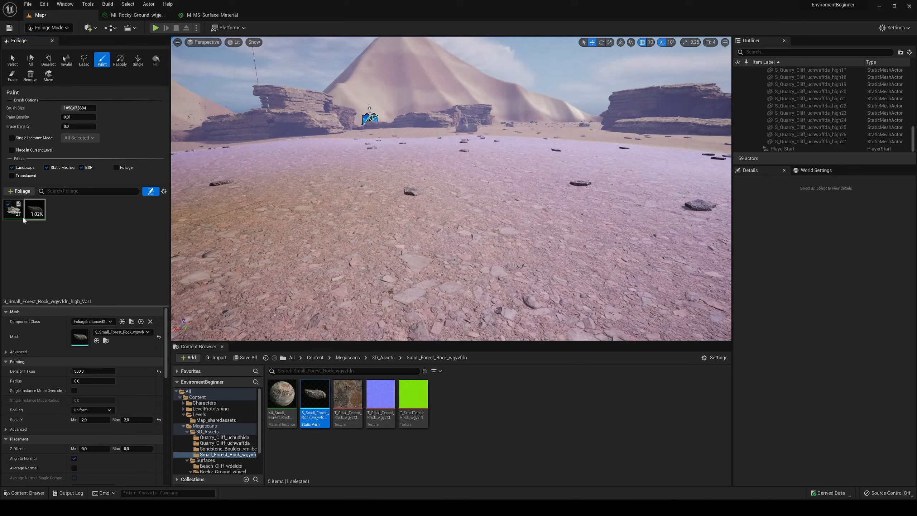
# - Scatter Sandstone Boulder foliage across the sand between the cliffs with the paint density set to 0.1
pyautogui.click(16, 207)
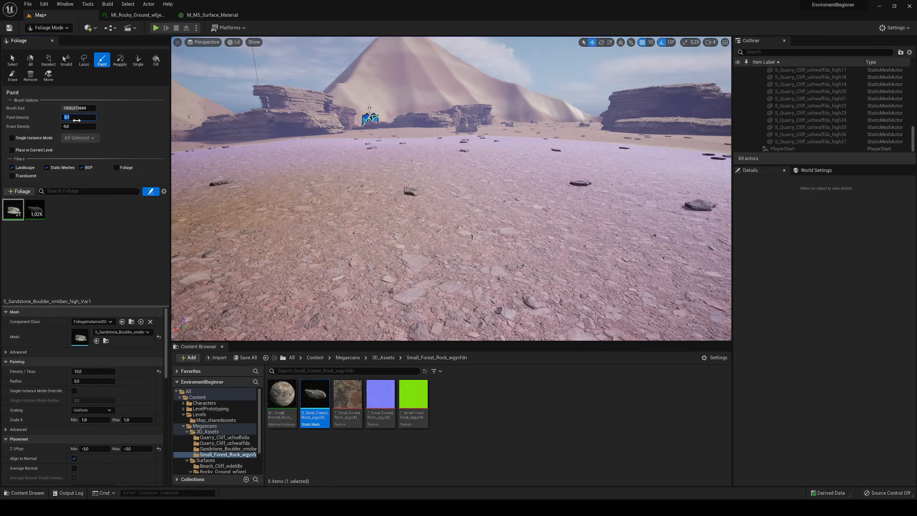
pyautogui.press('s')
pyautogui.moveTo(370, 165)
pyautogui.mouseDown(button='right')
pyautogui.moveTo(377, 192)
pyautogui.moveTo(370, 165)
pyautogui.mouseUp(button='right')
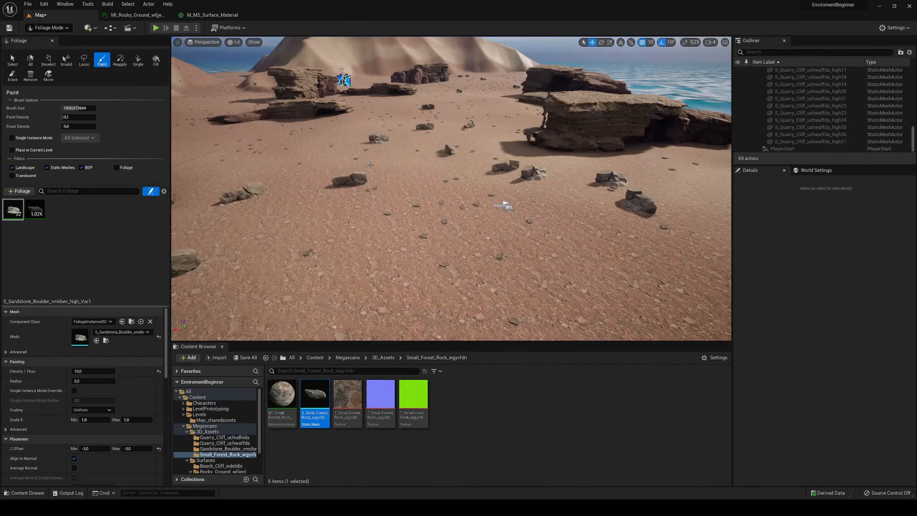
pyautogui.moveTo(370, 165); pyautogui.dragTo(429, 180)
pyautogui.press('s')
pyautogui.moveTo(458, 183)
pyautogui.mouseDown(button='right')
pyautogui.moveTo(549, 199)
pyautogui.moveTo(419, 152)
pyautogui.moveTo(394, 125)
pyautogui.mouseUp(button='right')
pyautogui.press('w')
# - Play-test the level by running the character across the sand to check the scattered rocks and cliffs
pyautogui.click(155, 28)
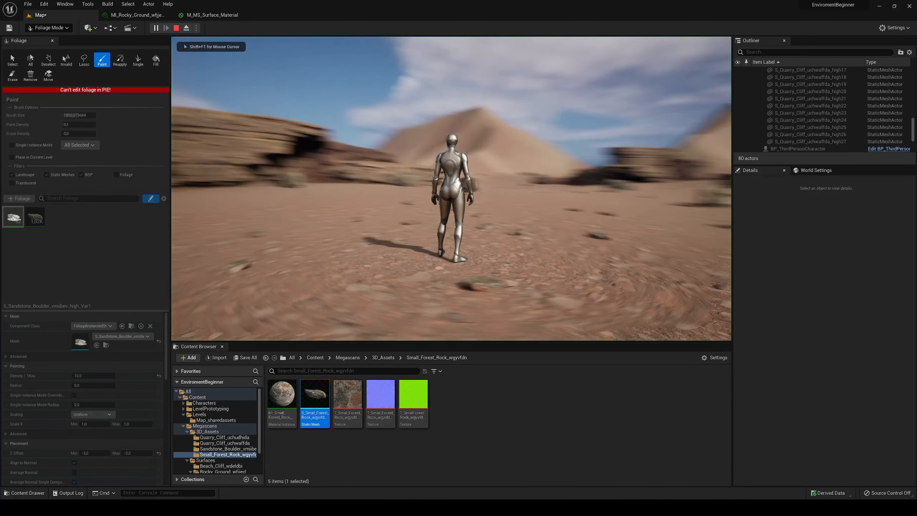
pyautogui.press('d')
pyautogui.press('w')
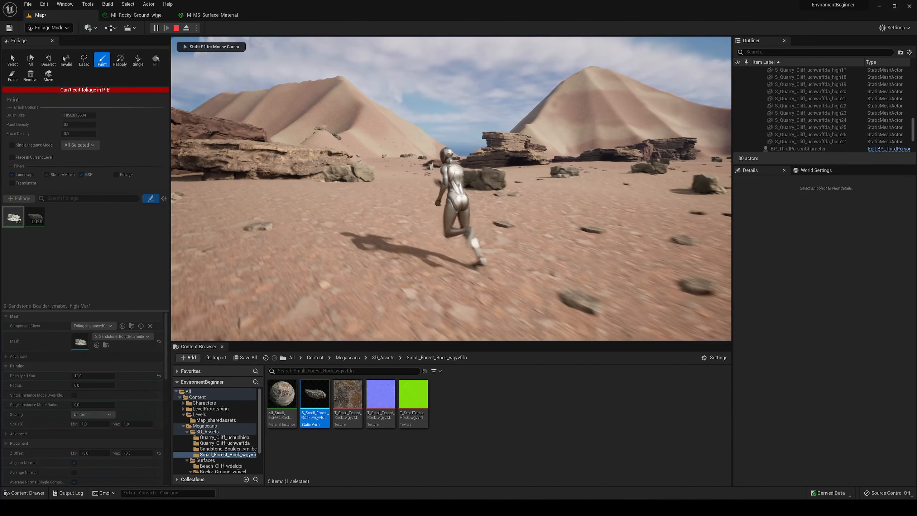
pyautogui.press('d')
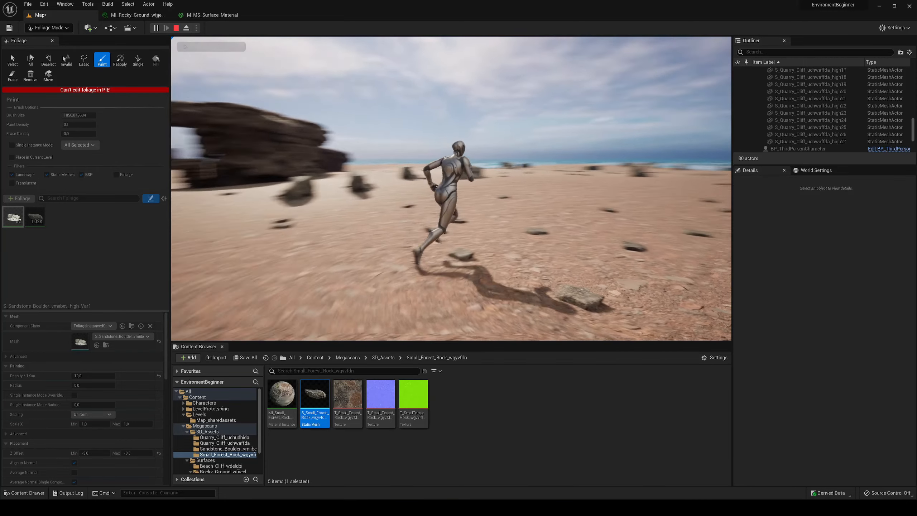
pyautogui.press('w')
pyautogui.press('w')
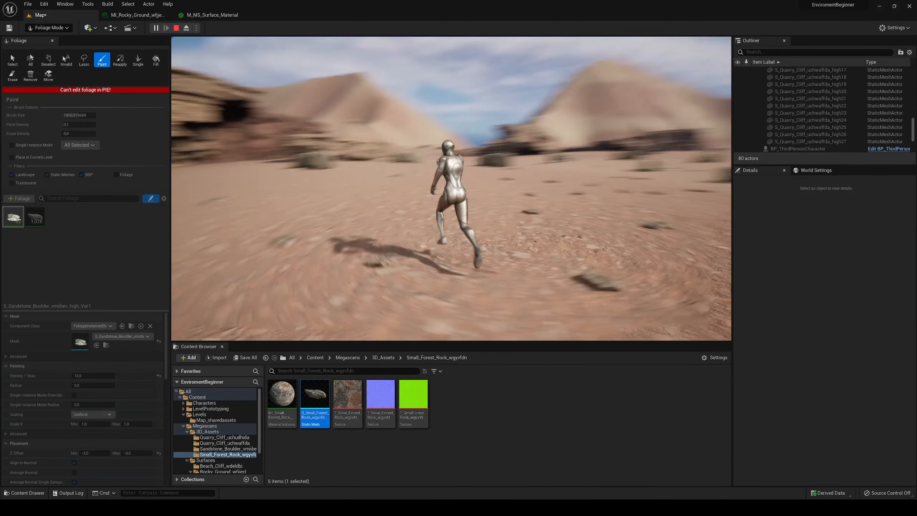
pyautogui.press('Escape')
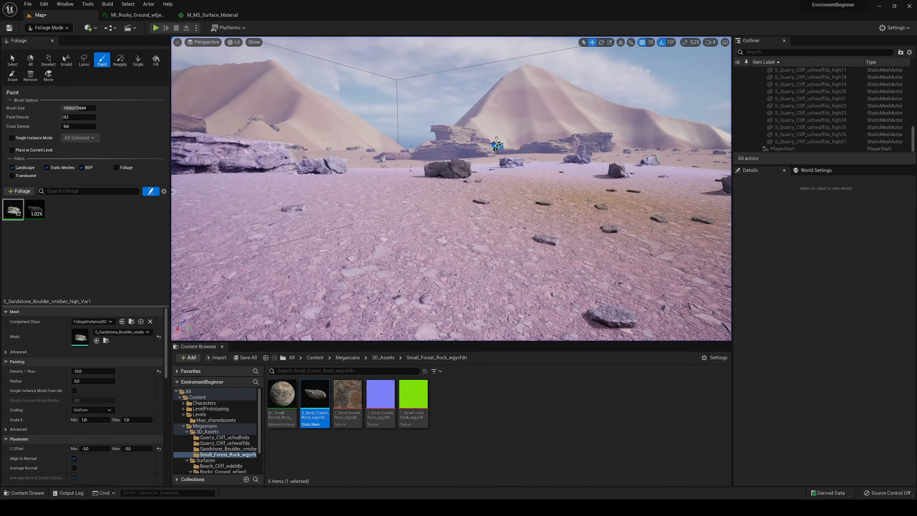
# - Save the level and switch from foliage painting to Select Mode
pyautogui.hotkey('ctrl', 'shift', 's')
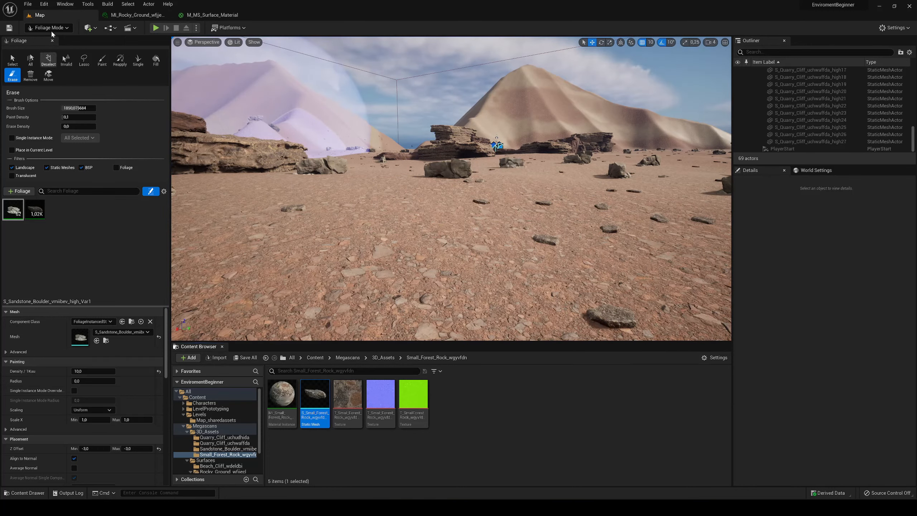
pyautogui.click(48, 27)
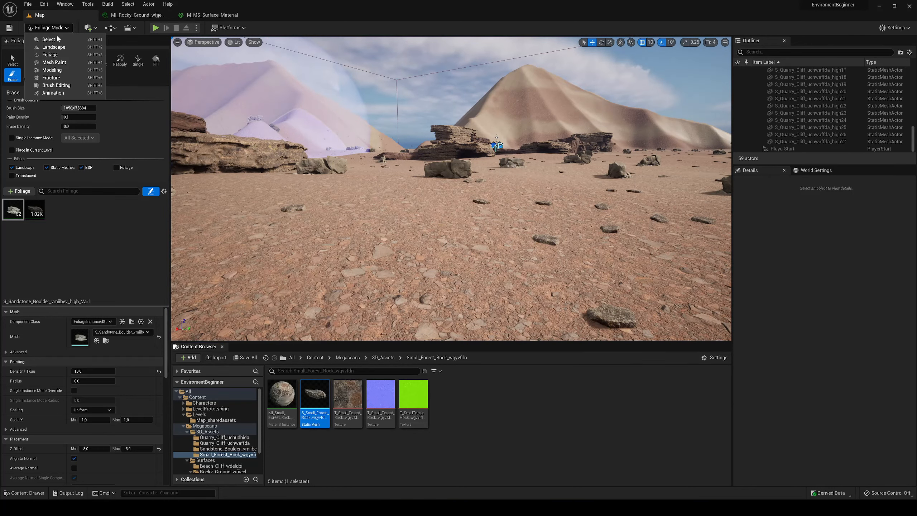
pyautogui.click(51, 38)
pyautogui.press('s')
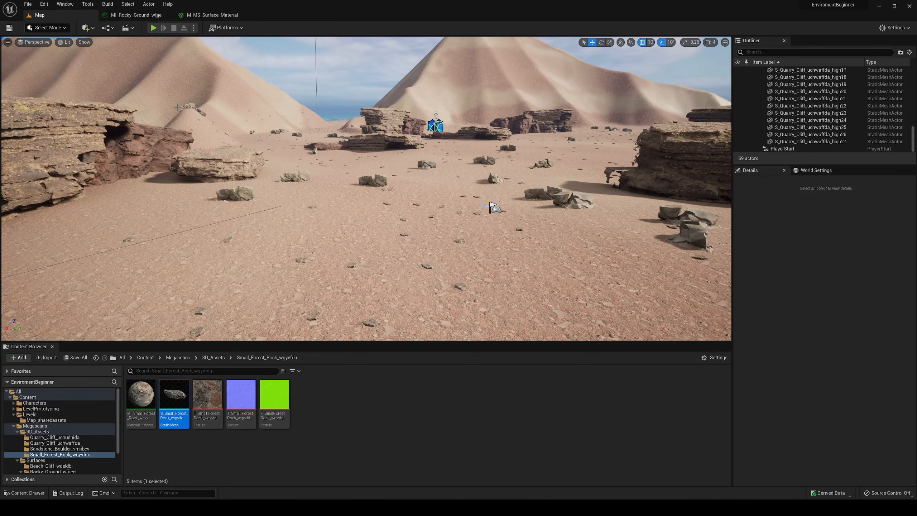
# - Find the Kikuyu Grass 3D plant in Quixel Bridge by searching for Grass, download it and add it to the project
pyautogui.click(65, 4)
pyautogui.click(90, 173)
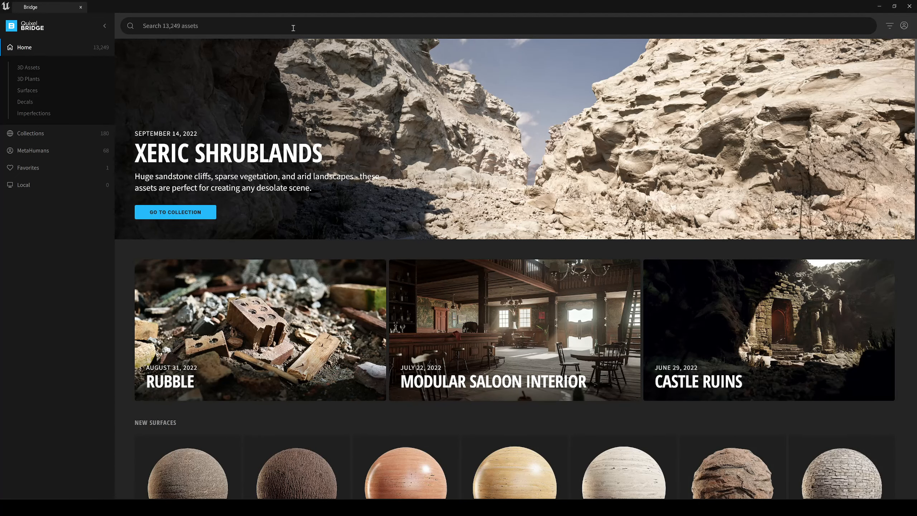
pyautogui.click(293, 28)
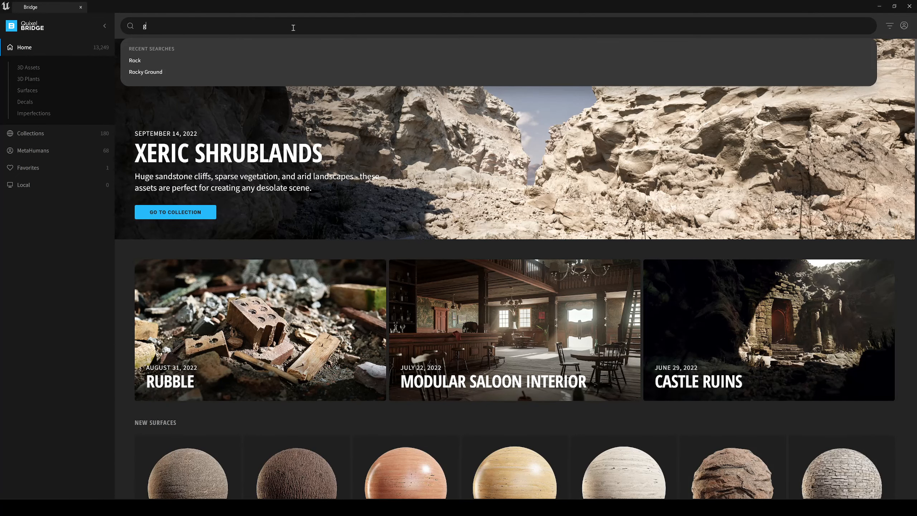
pyautogui.press('Return')
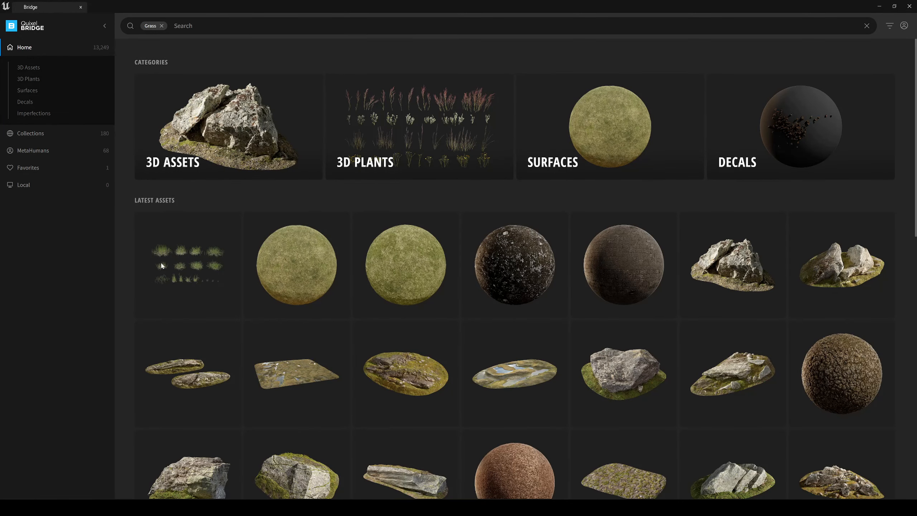
pyautogui.click(169, 275)
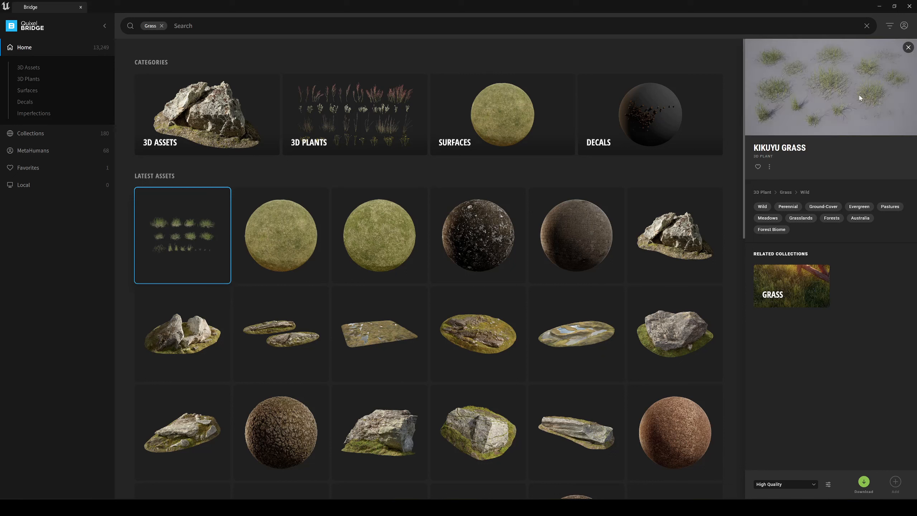
pyautogui.click(779, 484)
pyautogui.click(863, 481)
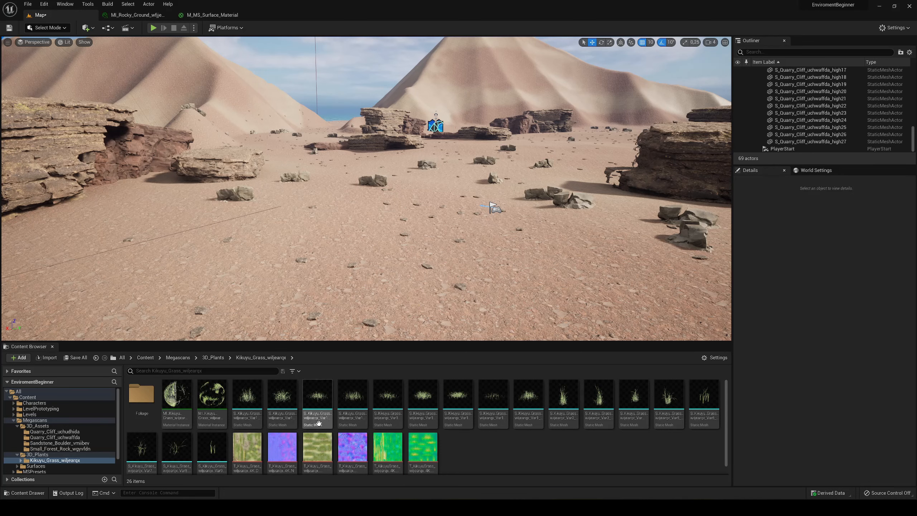
# - Examine the Kikuyu Grass foliage variants in the imported plant's Foliage folder
pyautogui.doubleClick(142, 395)
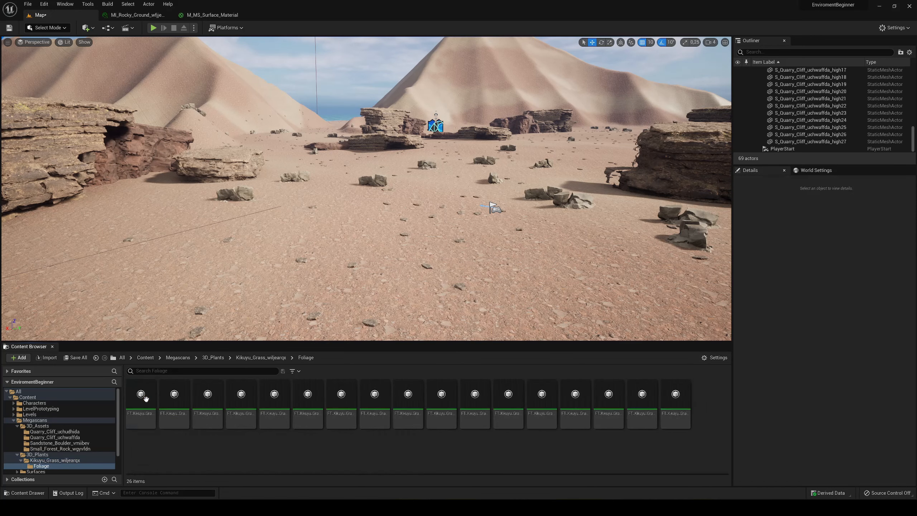
pyautogui.click(147, 403)
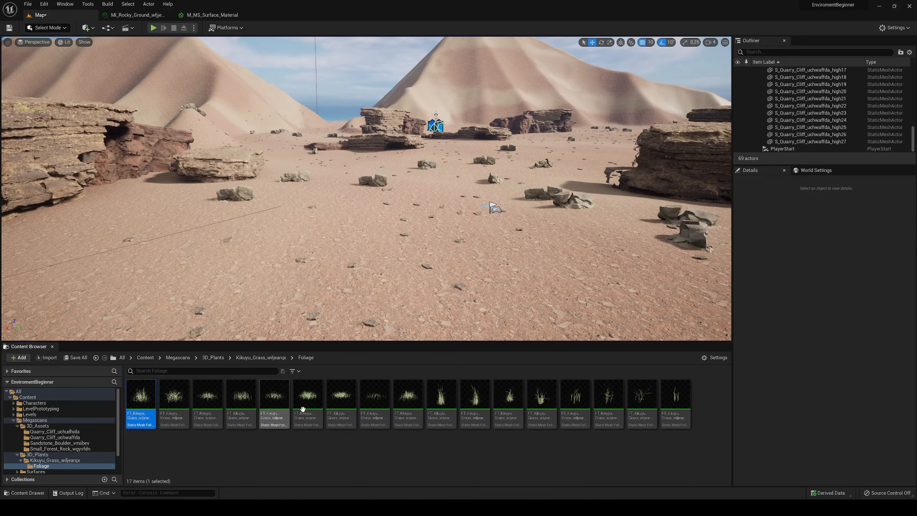
pyautogui.click(174, 415)
pyautogui.click(212, 421)
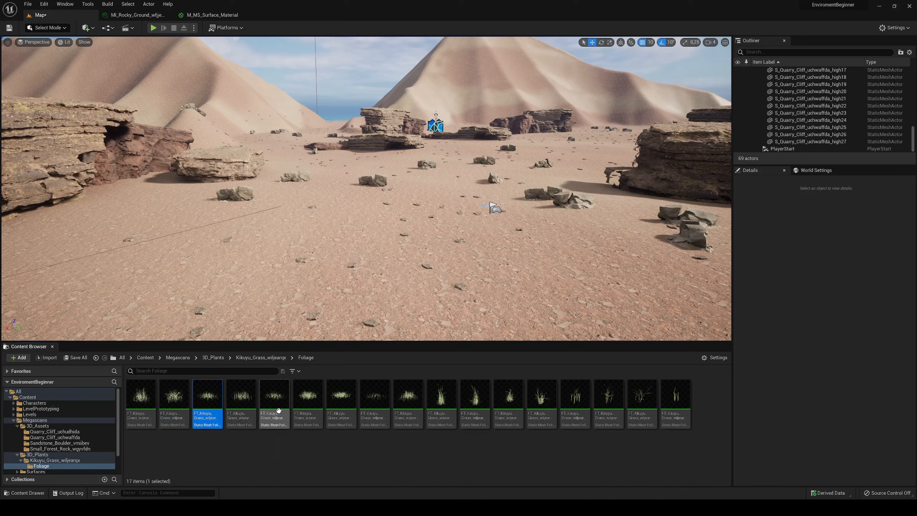
pyautogui.click(375, 403)
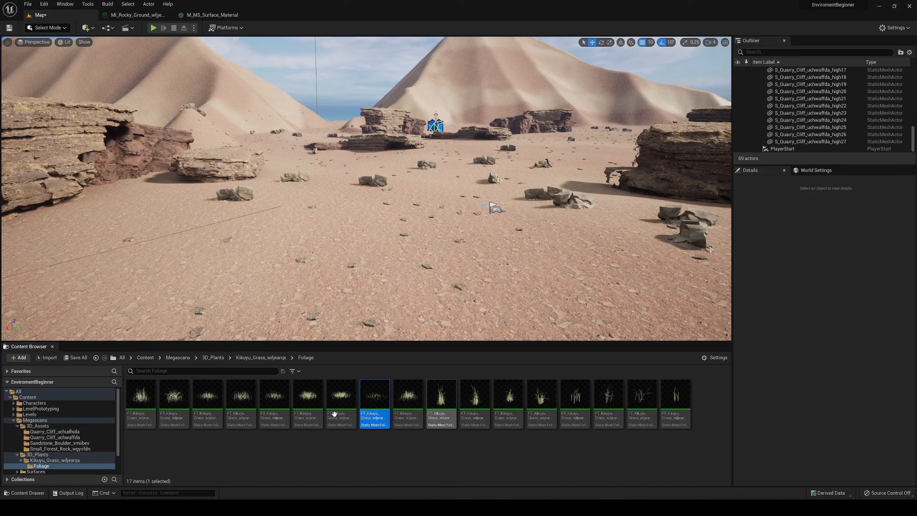
pyautogui.click(442, 404)
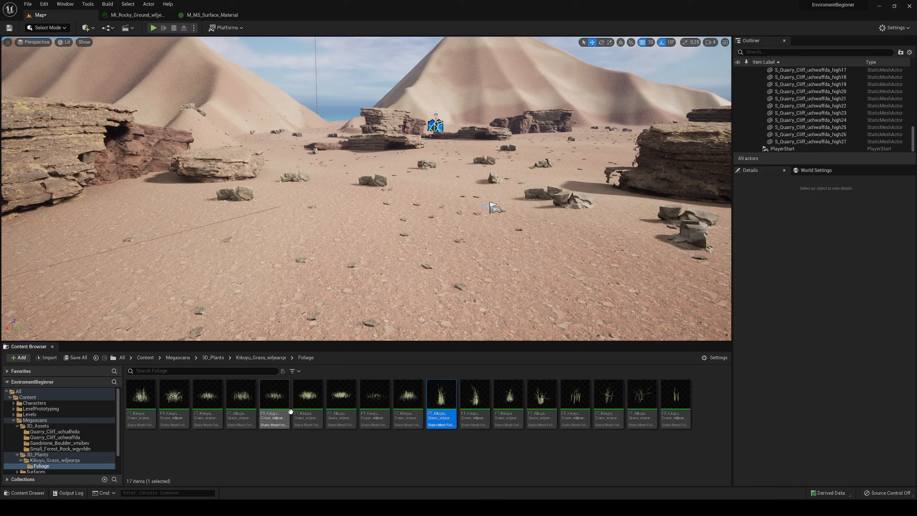
pyautogui.click(267, 357)
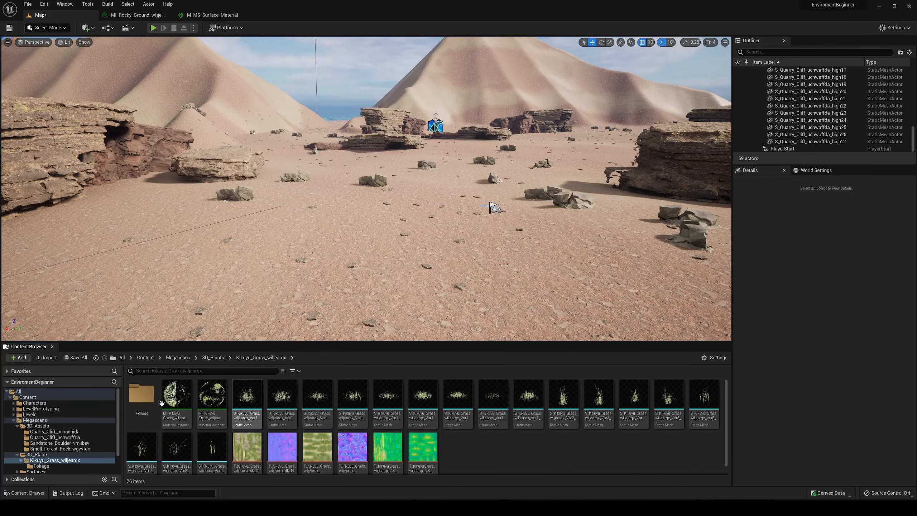
pyautogui.doubleClick(146, 397)
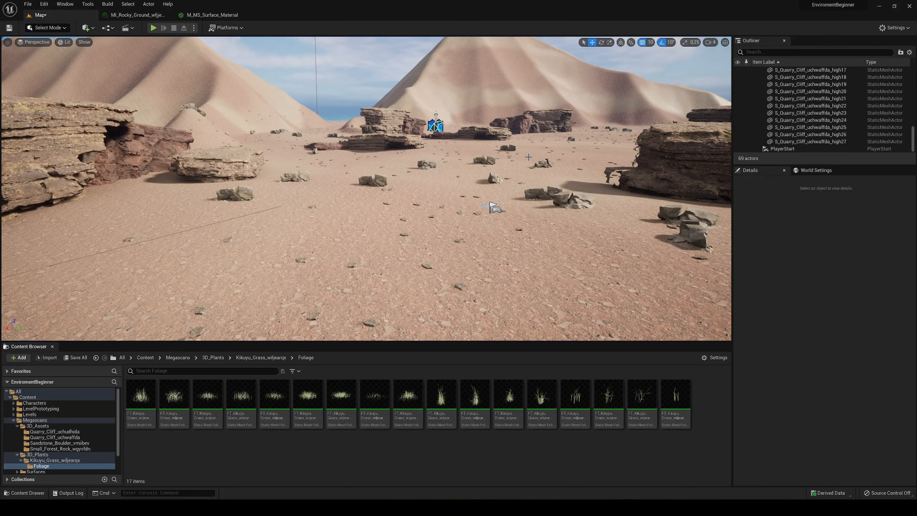
# - Delete the unconnected yellow Texture Sample node from the M_MS_Surface_Material graph
pyautogui.click(213, 15)
pyautogui.moveTo(584, 194); pyautogui.dragTo(515, 209, button='right')
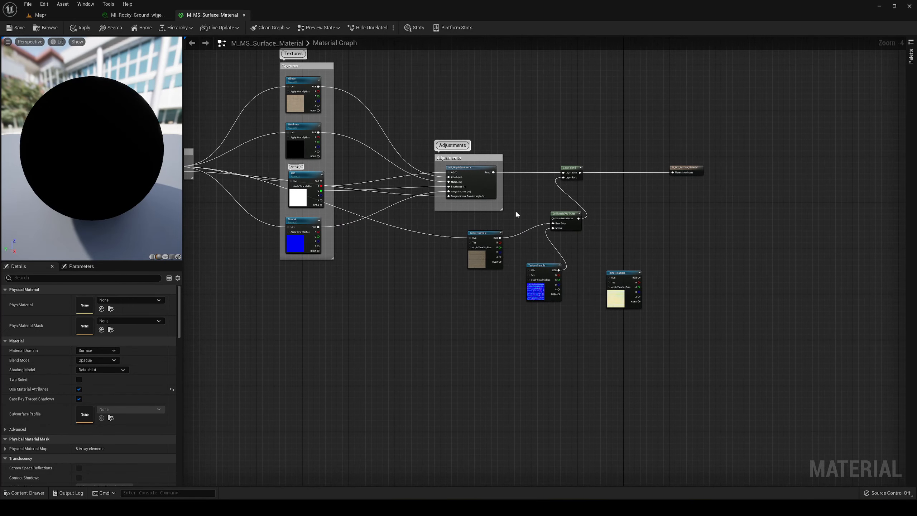
pyautogui.click(623, 274)
pyautogui.press('Delete')
pyautogui.moveTo(619, 257); pyautogui.dragTo(649, 298, button='right')
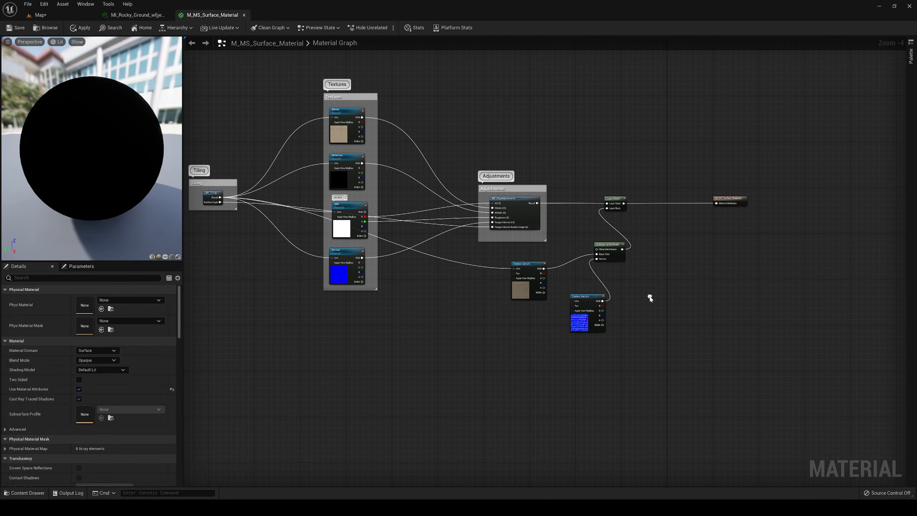
# - Add a LandscapeGrassOutput node in the empty graph area below the material output
pyautogui.scroll(5, 603, 296)
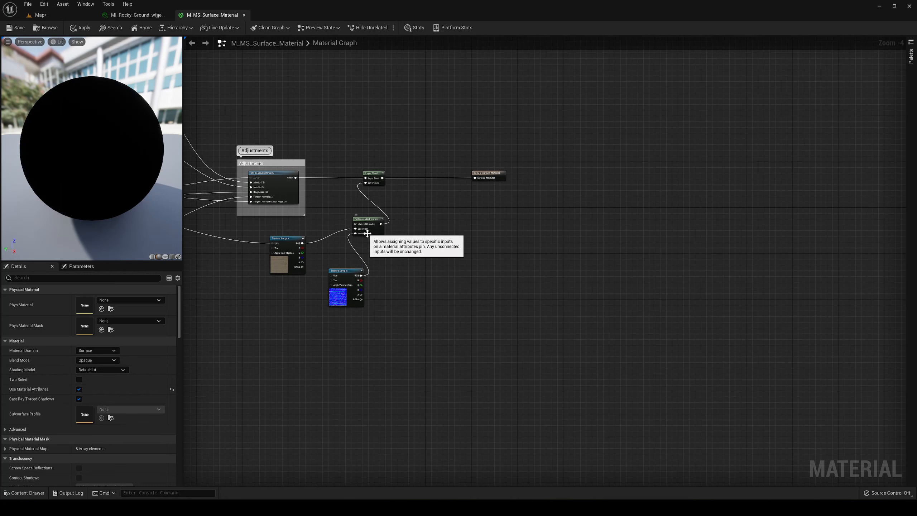
pyautogui.moveTo(414, 271); pyautogui.dragTo(369, 272, button='right')
pyautogui.rightClick(395, 282)
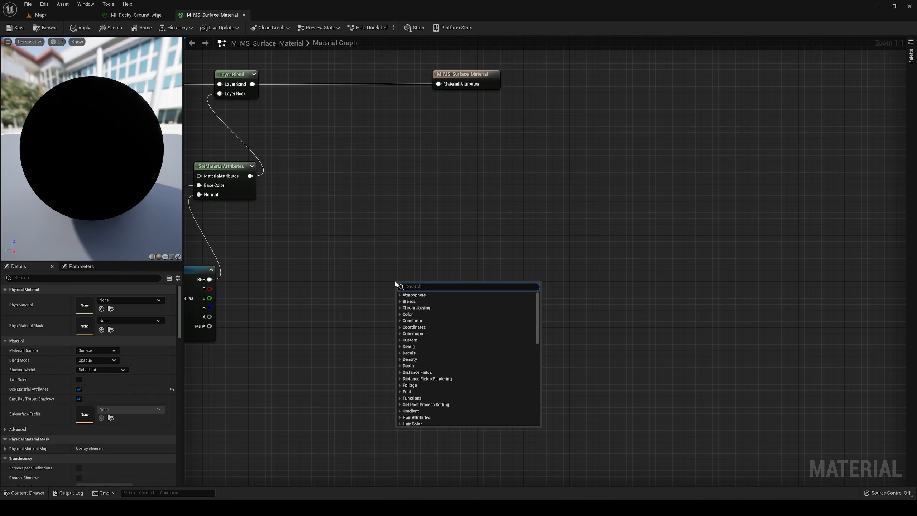
pyautogui.write('grass')
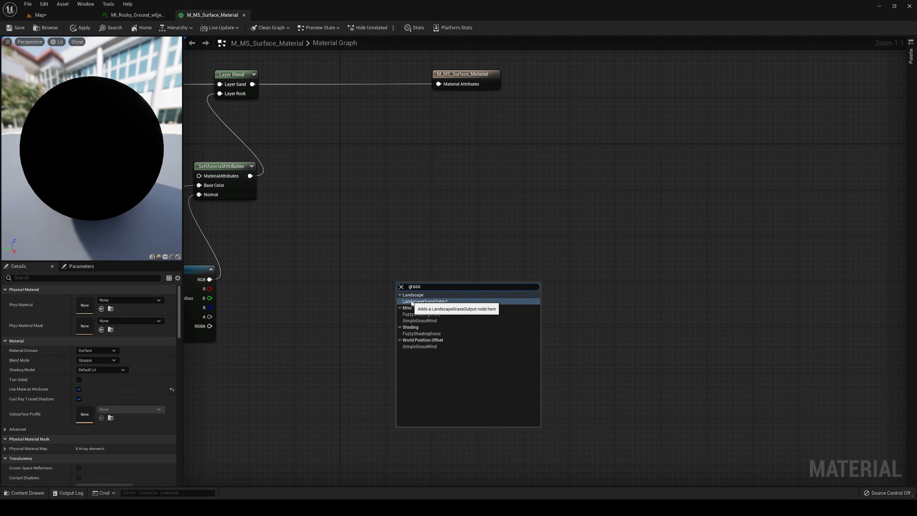
pyautogui.click(447, 301)
pyautogui.moveTo(411, 290); pyautogui.dragTo(568, 268)
pyautogui.moveTo(563, 294); pyautogui.dragTo(493, 332, button='right')
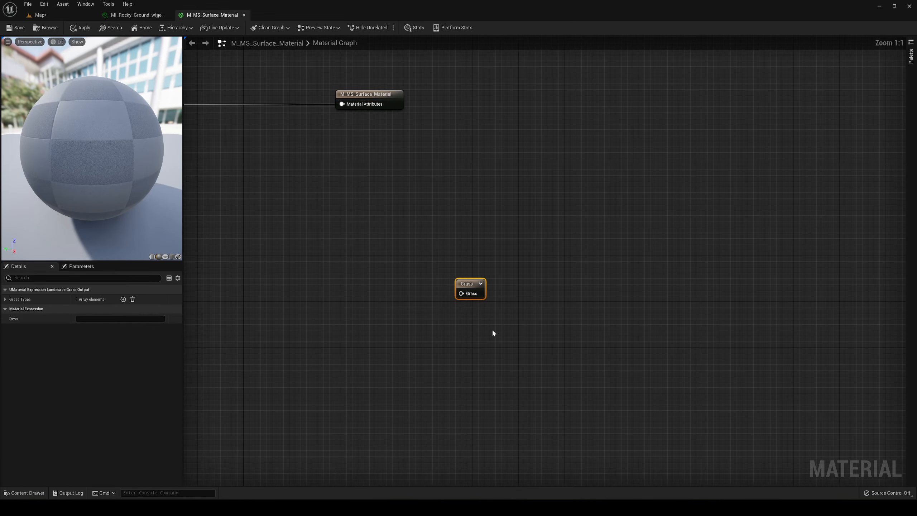
# - Expand the grass output node's first Grass Types entry and check which Grass Type assets can be assigned
pyautogui.click(5, 299)
pyautogui.click(11, 309)
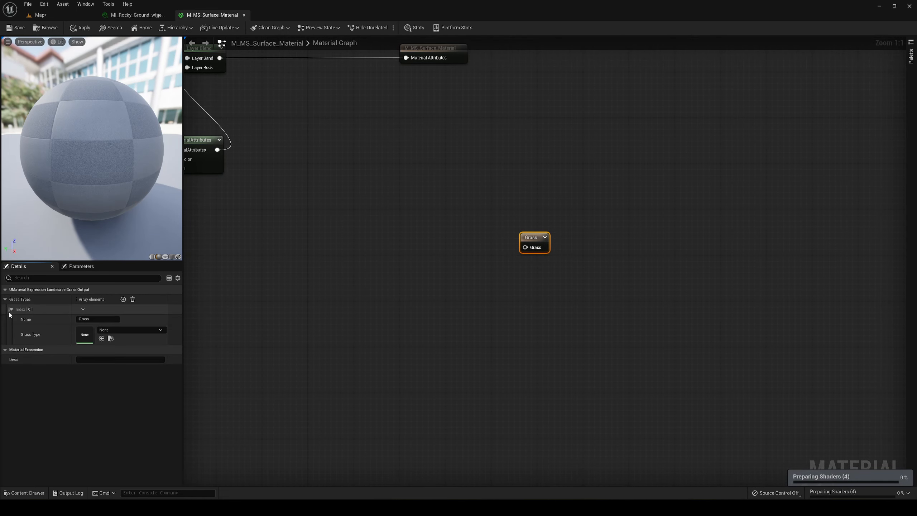
pyautogui.click(144, 330)
pyautogui.click(144, 331)
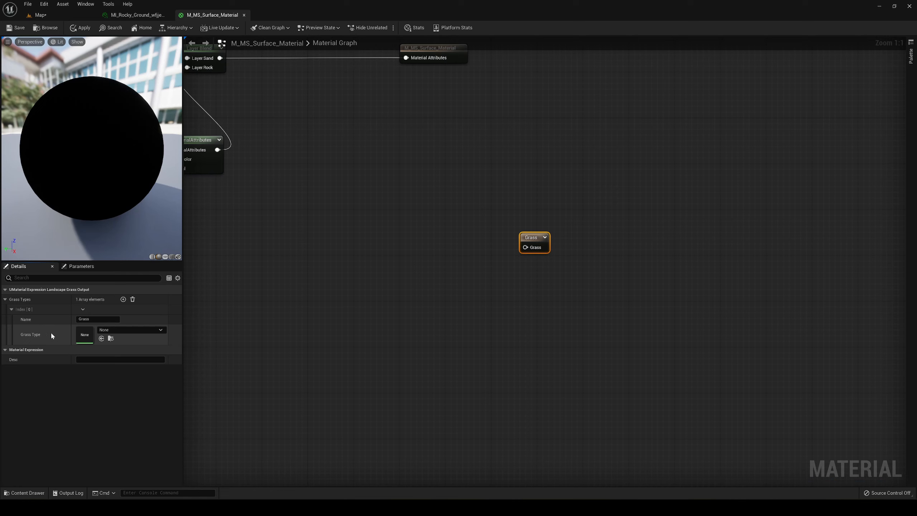
pyautogui.click(114, 329)
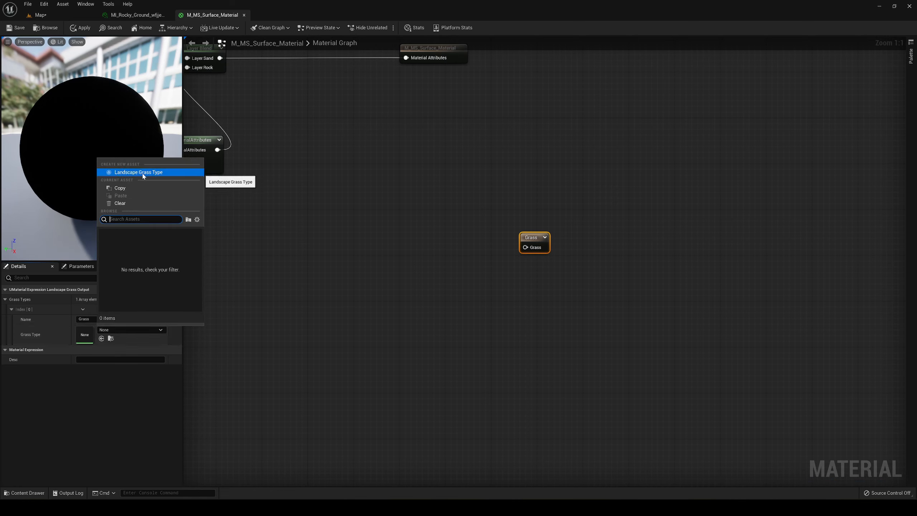
# - Create a Landscape Grass Type asset named GrassLandscapeGrassType in the Kikuyu Grass Foliage folder
pyautogui.click(64, 14)
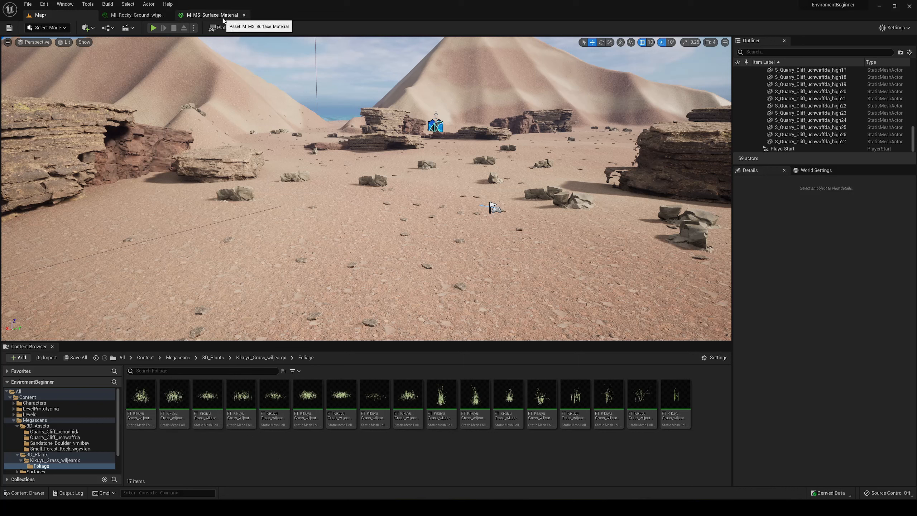
pyautogui.rightClick(201, 454)
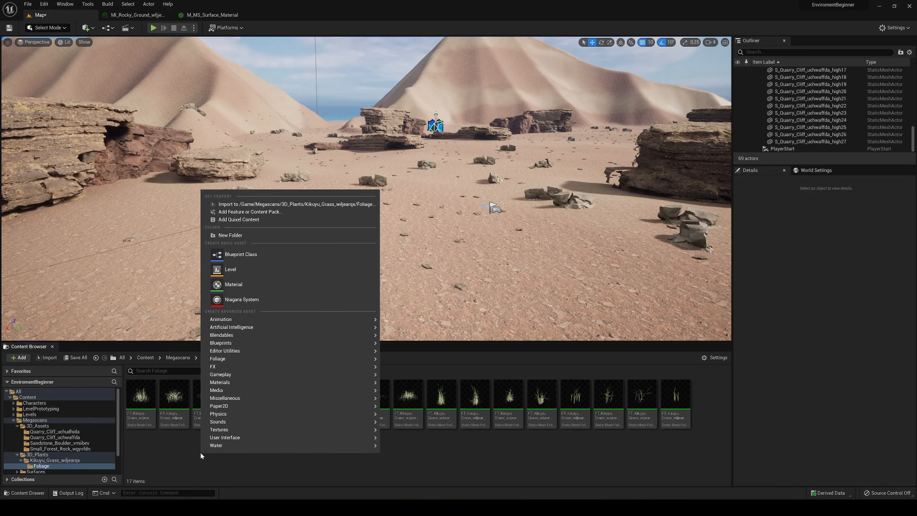
pyautogui.moveTo(235, 337)
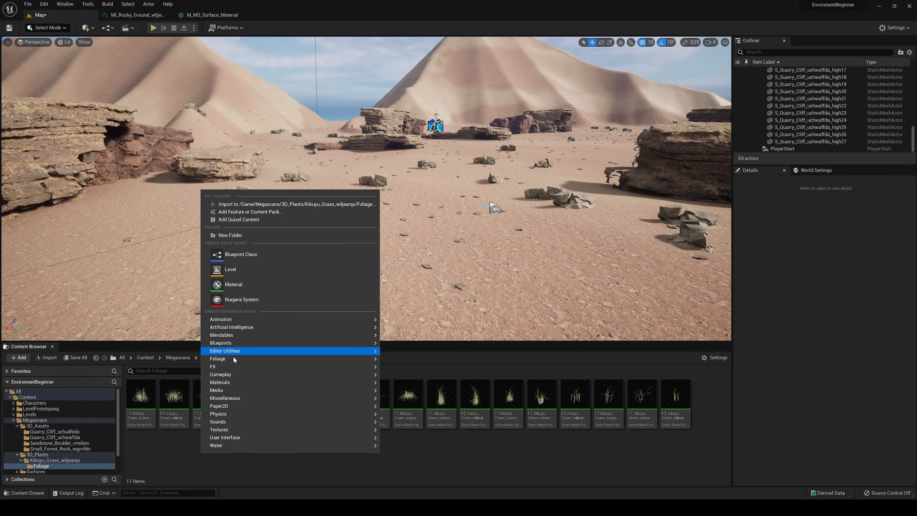
pyautogui.moveTo(318, 359)
pyautogui.click(433, 380)
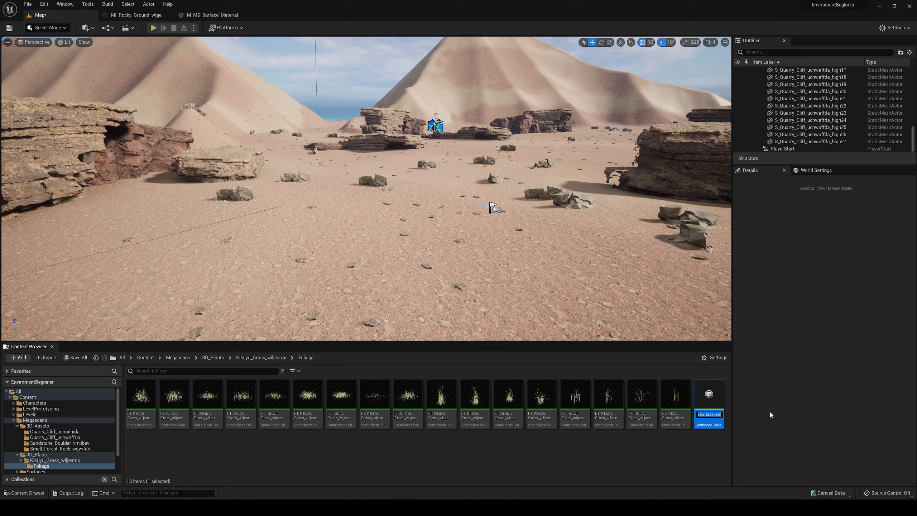
pyautogui.press('Home')
pyautogui.write('Grass')
pyautogui.press('Return')
# - Open the GrassLandscapeGrassType asset, add one Grass Varieties element and expand its settings
pyautogui.doubleClick(704, 422)
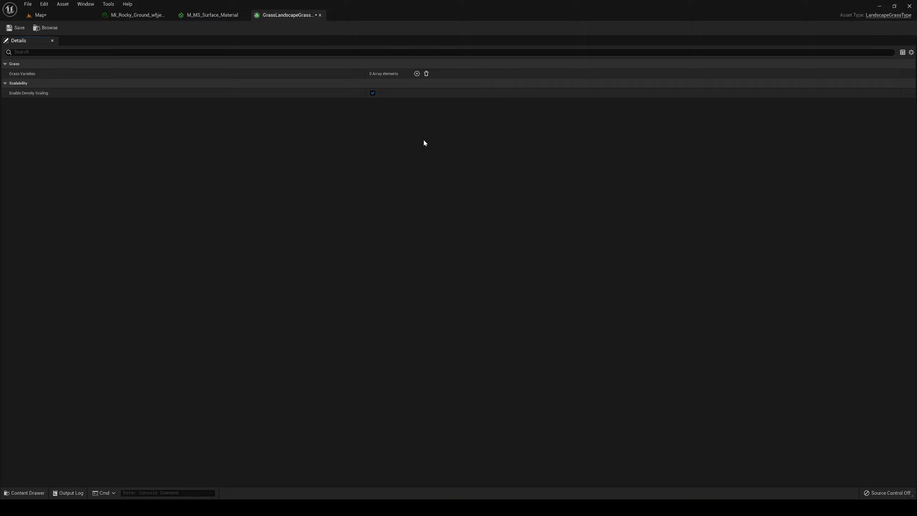
pyautogui.click(417, 73)
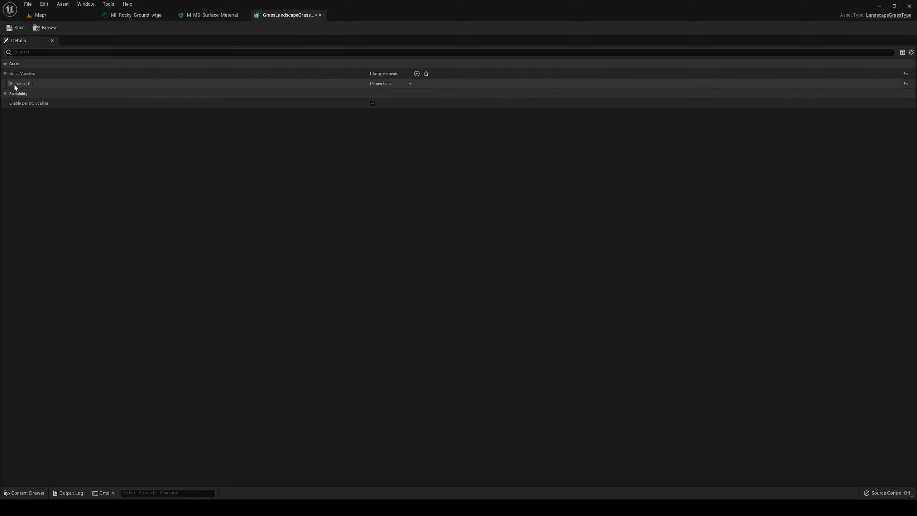
pyautogui.click(11, 83)
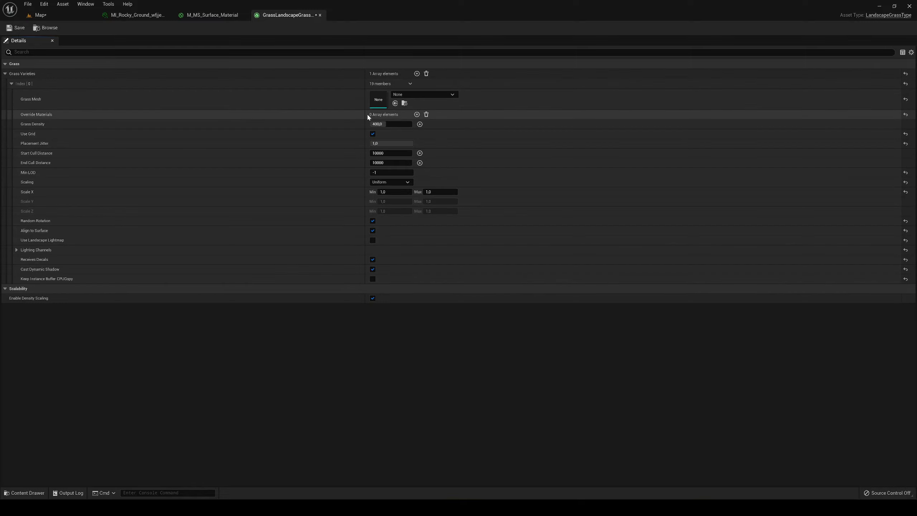
# - Assign the S_Kikuyu_Grass_wiljearqx_Var10_lod0 static mesh as the variety's Grass Mesh and save the grass type asset
pyautogui.click(407, 94)
pyautogui.write('h')
pyautogui.press('BackSpace')
pyautogui.write('grass')
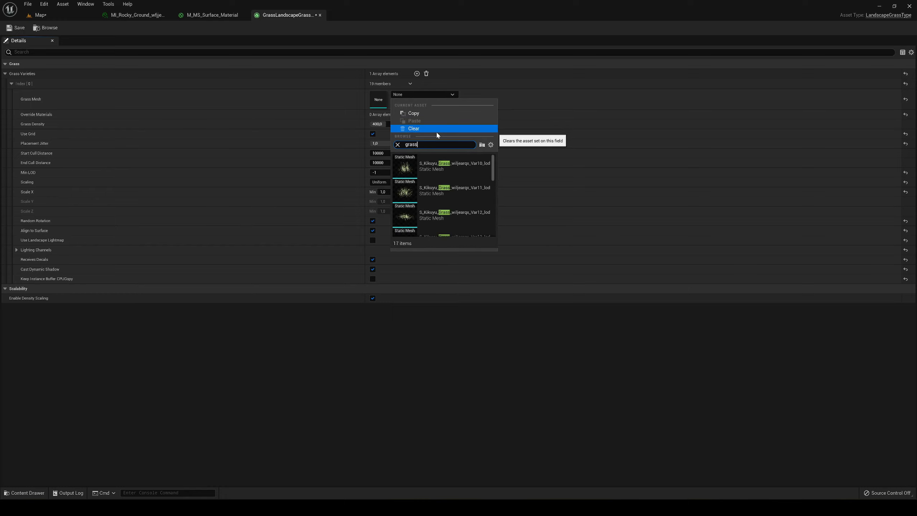
pyautogui.scroll(-5, 446, 183)
pyautogui.scroll(5, 446, 178)
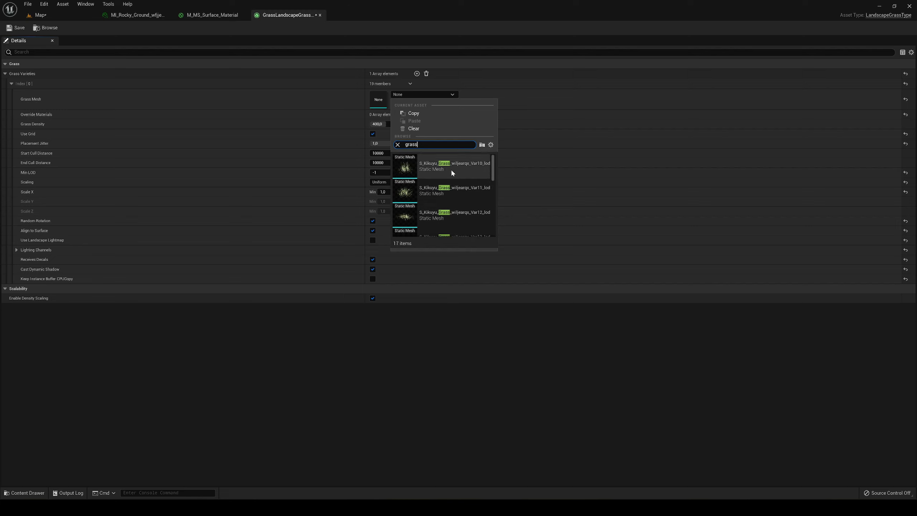
pyautogui.click(449, 167)
pyautogui.click(450, 166)
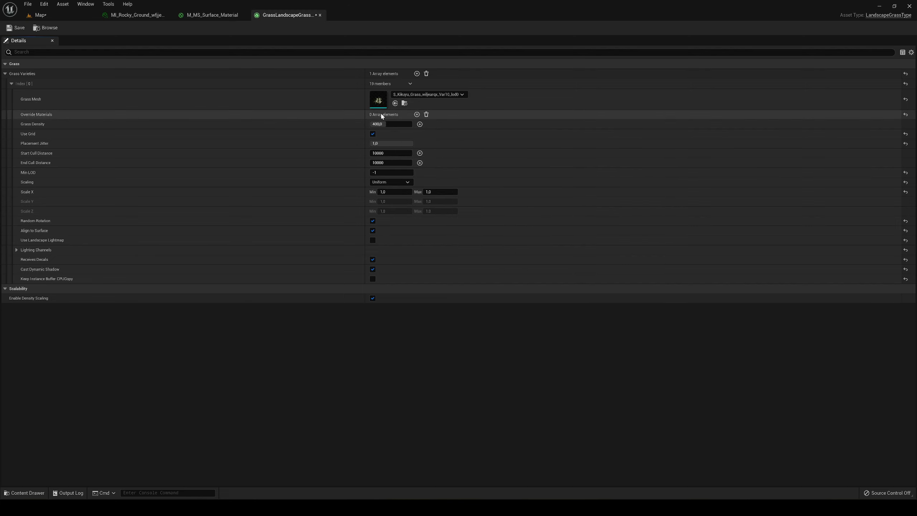
pyautogui.click(15, 28)
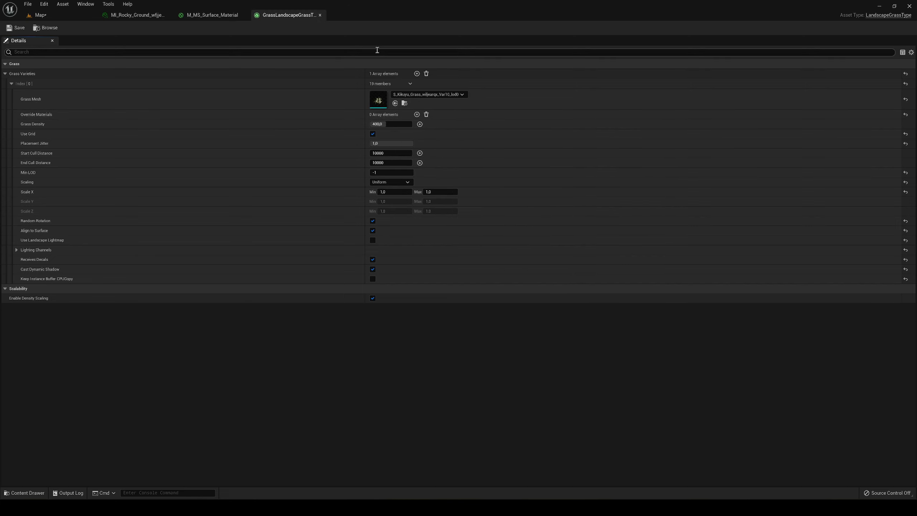
# - In M_MS_Surface_Material, set the grass output node's Grass Type to GrassLandscapeGrassType
pyautogui.click(207, 17)
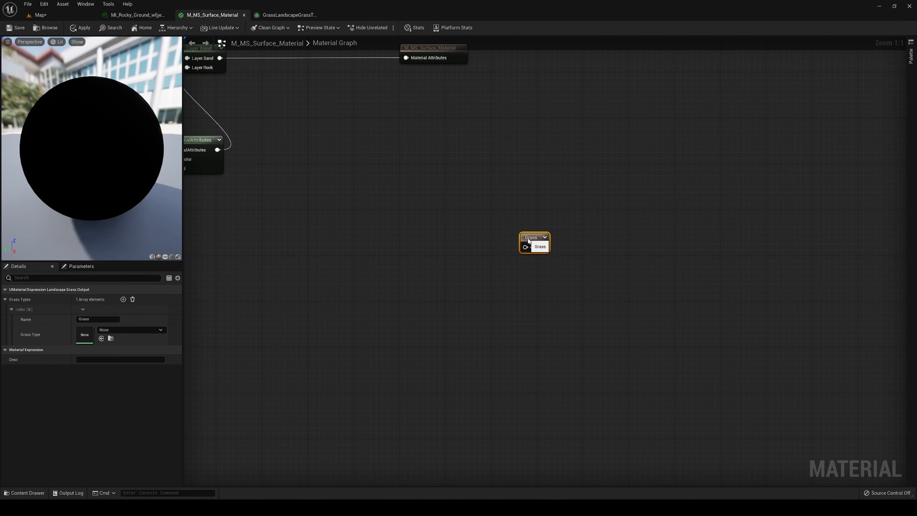
pyautogui.click(130, 330)
pyautogui.click(145, 251)
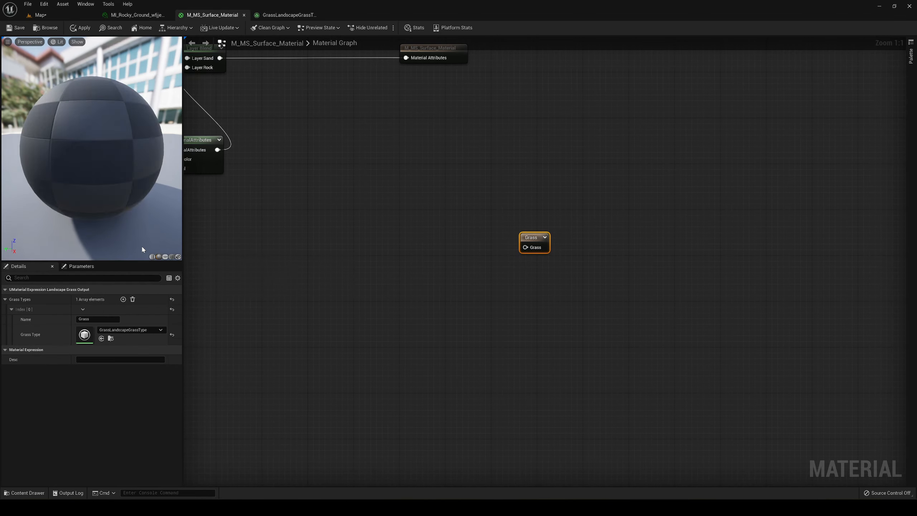
# - Add a LandscapeLayerSample node beside the grass output node and connect its output to the Grass input
pyautogui.moveTo(402, 261); pyautogui.dragTo(442, 306, button='right')
pyautogui.rightClick(454, 301)
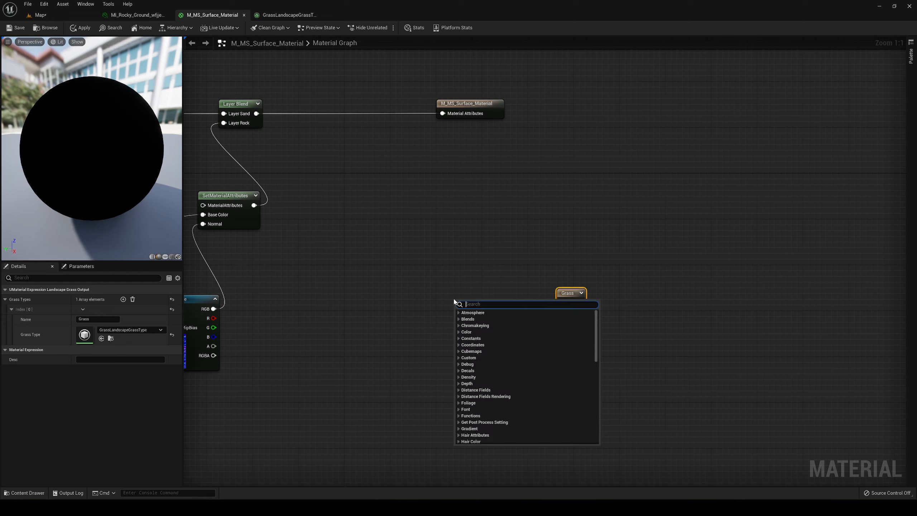
pyautogui.click(507, 269)
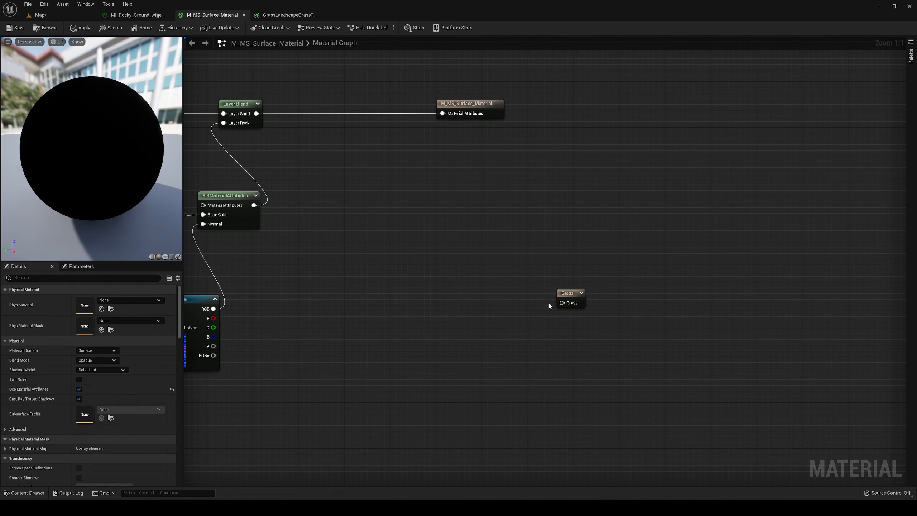
pyautogui.rightClick(445, 309)
pyautogui.rightClick(456, 307)
pyautogui.write('lay')
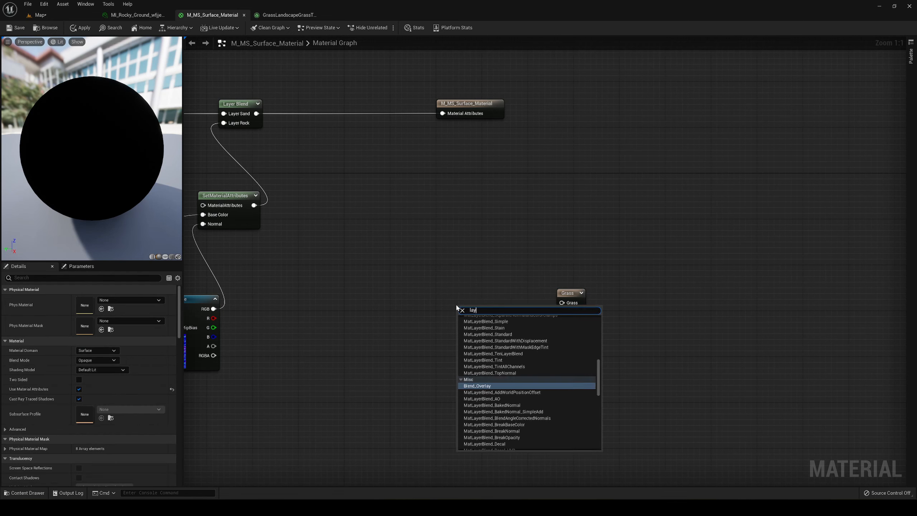
pyautogui.write('er sa')
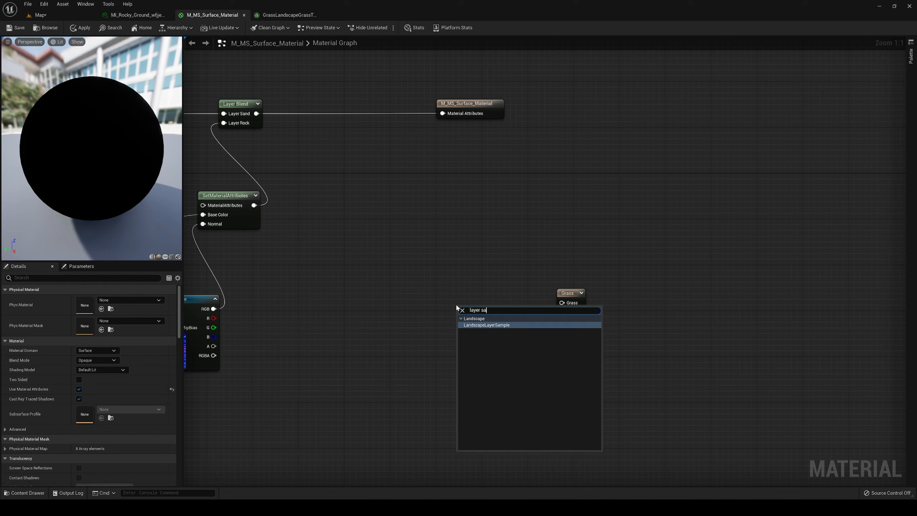
pyautogui.press('Return')
pyautogui.moveTo(476, 309); pyautogui.dragTo(562, 303)
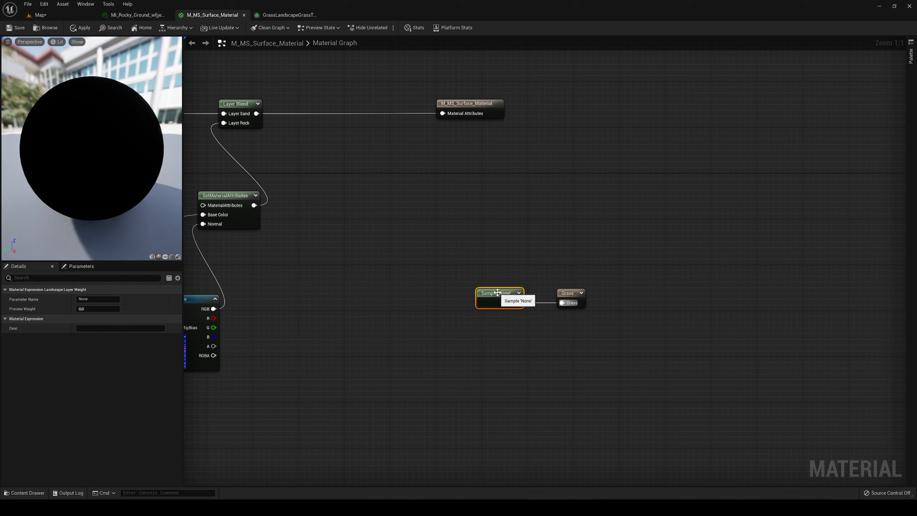
# - Set the landscape layer sample node's Parameter Name to Sand
pyautogui.click(84, 299)
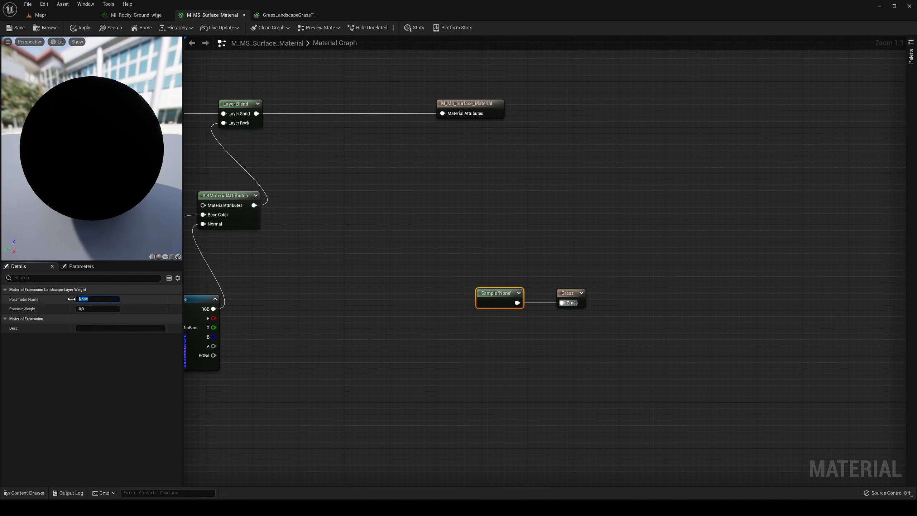
pyautogui.press('Return')
pyautogui.click(527, 357)
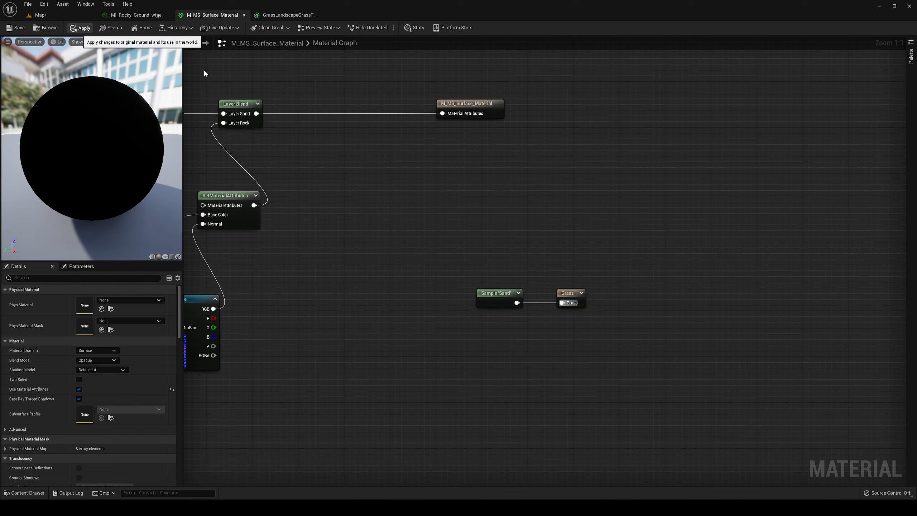
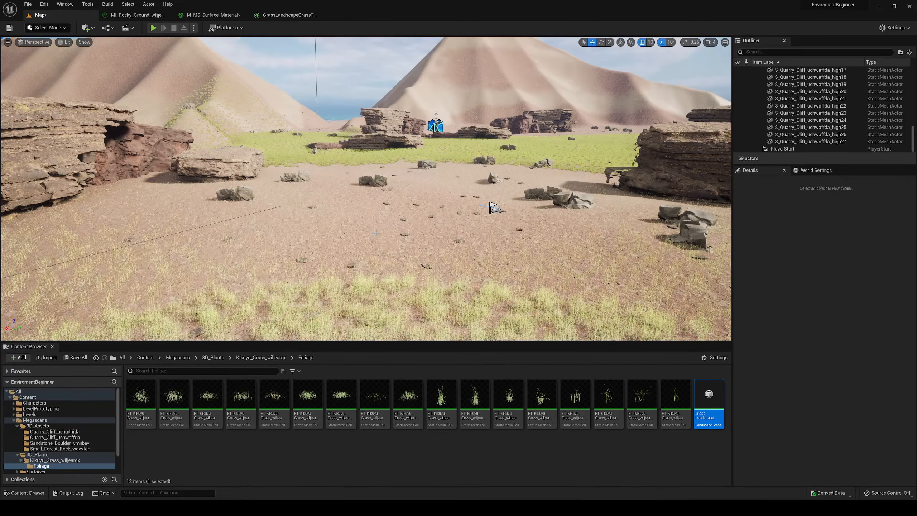
# - Examine the grass coverage across the rocky ground and sand areas of the landscape from several viewpoints
pyautogui.press('s')
pyautogui.moveTo(366, 188); pyautogui.dragTo(430, 193, button='right')
pyautogui.press('w')
pyautogui.press('s')
pyautogui.press('w')
pyautogui.press('w')
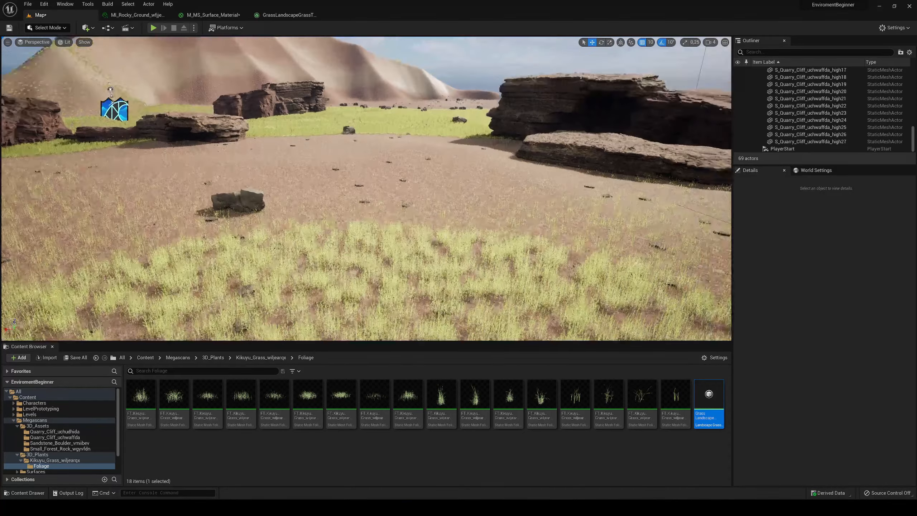
pyautogui.press('s')
pyautogui.moveTo(430, 193); pyautogui.dragTo(406, 198, button='right')
pyautogui.press('w')
pyautogui.press('s')
# - Play the level, run the character through the grass to check it up close, and stop the session
pyautogui.click(154, 28)
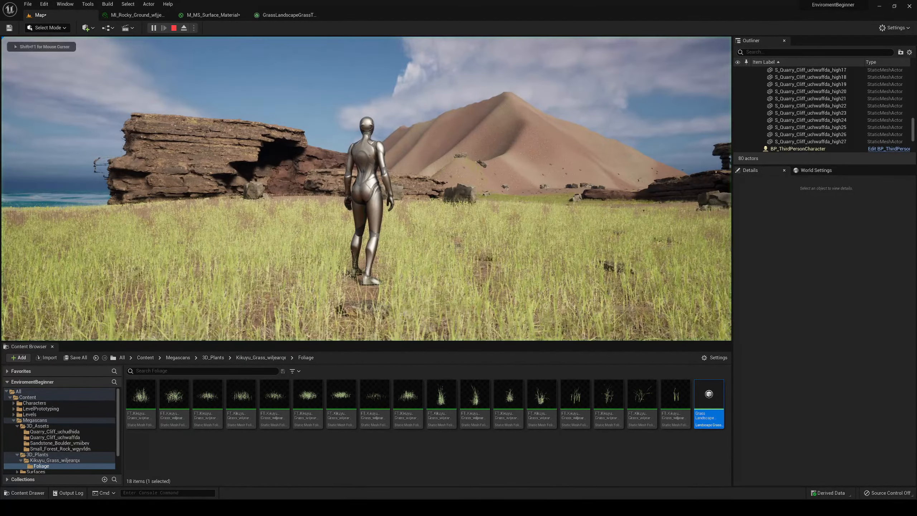
pyautogui.click(274, 145)
pyautogui.press('a')
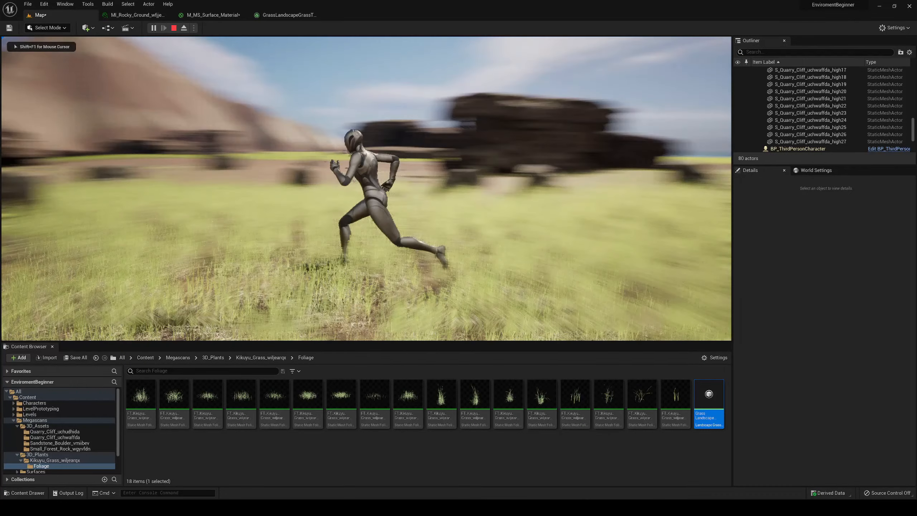
pyautogui.press('w')
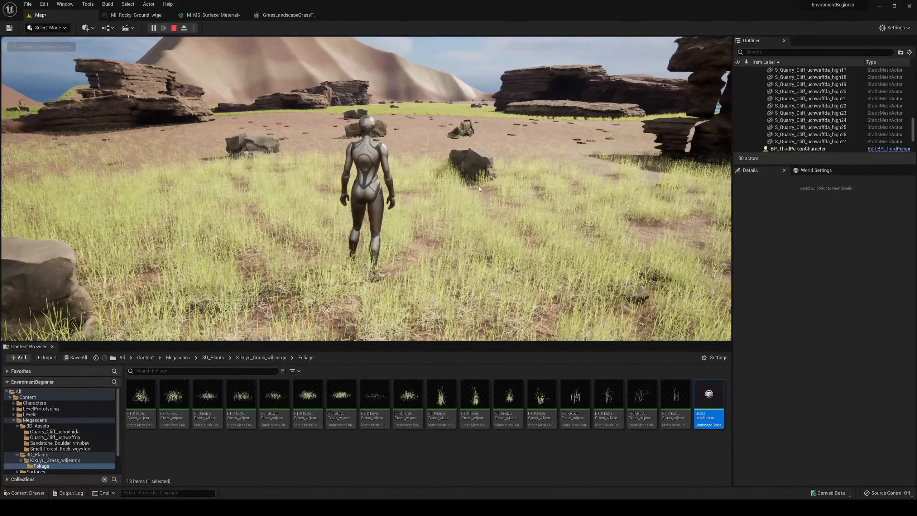
pyautogui.press('Escape')
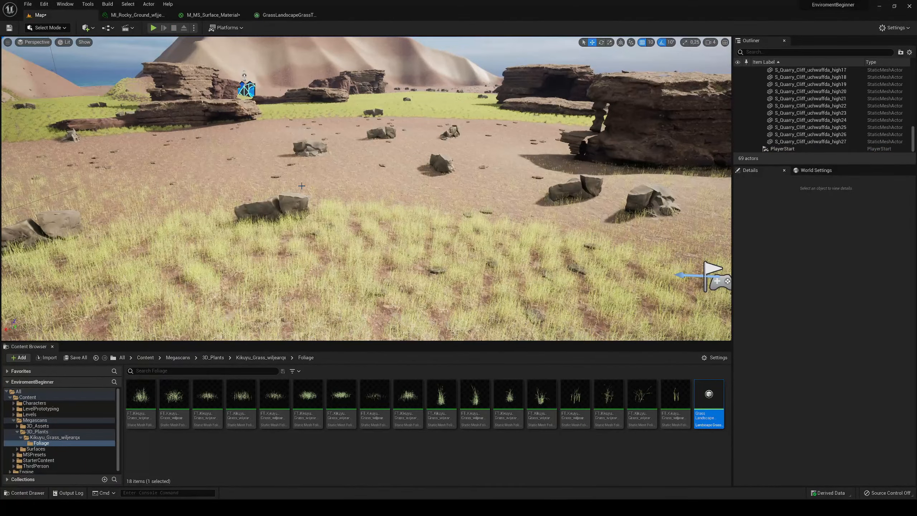
# - Set the grass type's Grass Density to 100 and check the thinner grass in the level
pyautogui.click(286, 16)
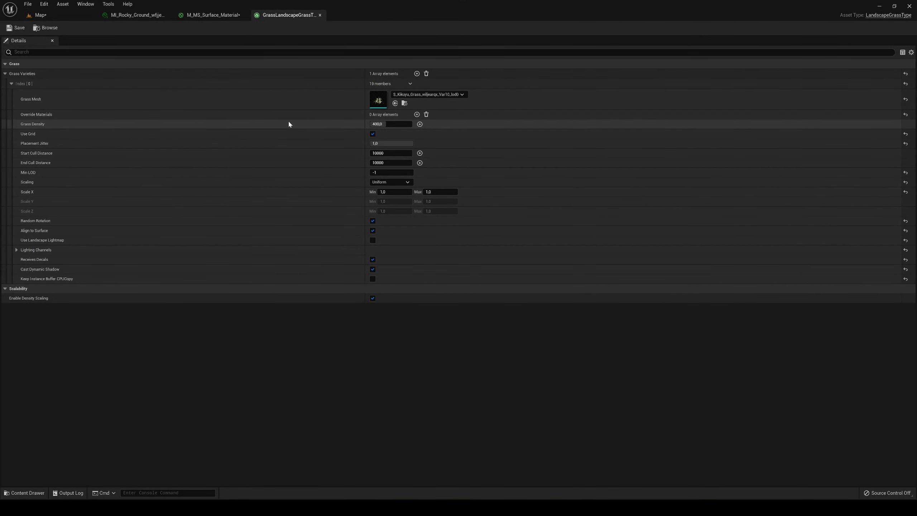
pyautogui.click(391, 124)
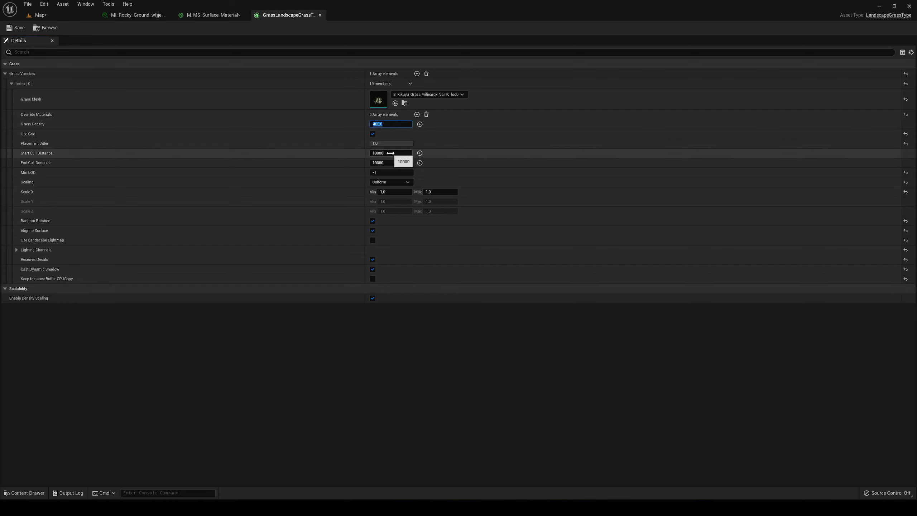
pyautogui.write('100')
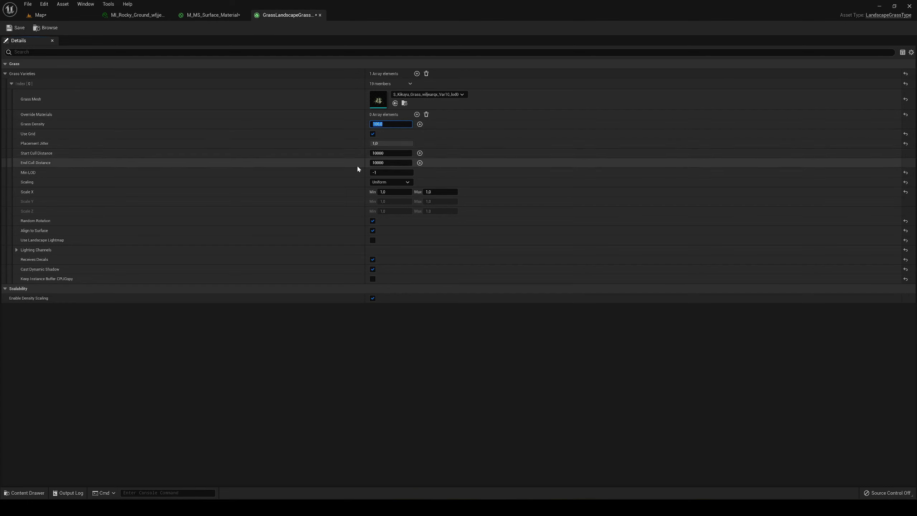
pyautogui.click(54, 14)
pyautogui.press('w')
pyautogui.moveTo(351, 136); pyautogui.dragTo(339, 142, button='right')
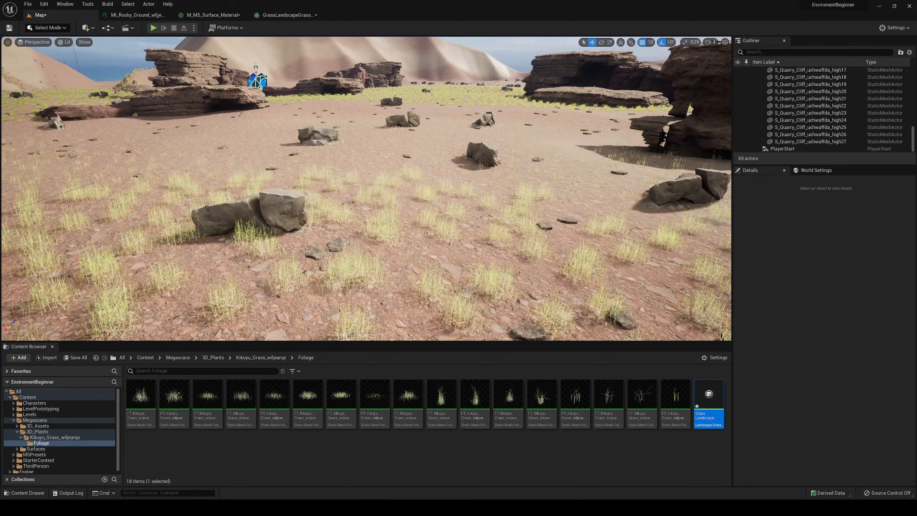
pyautogui.click(285, 15)
pyautogui.click(41, 15)
# - Set the grass variety's Start Cull Distance to 0 and check the grass in the level
pyautogui.click(276, 16)
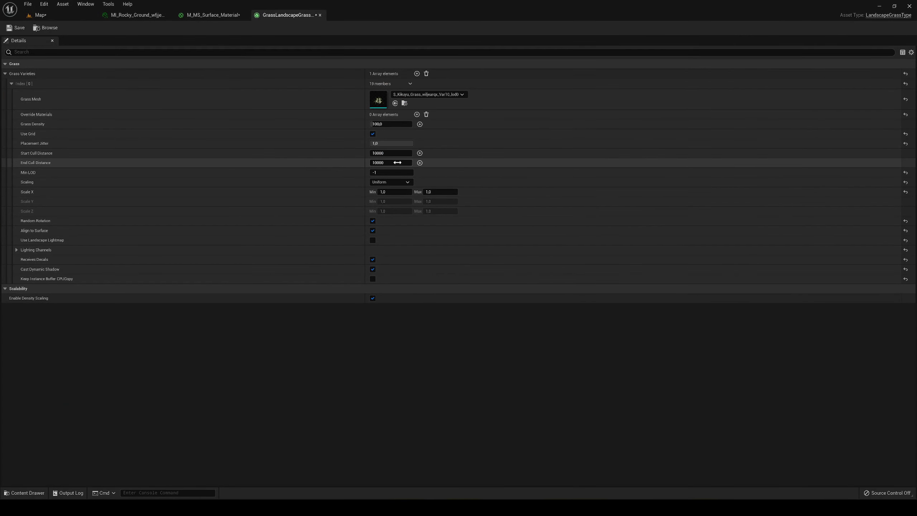
pyautogui.click(382, 153)
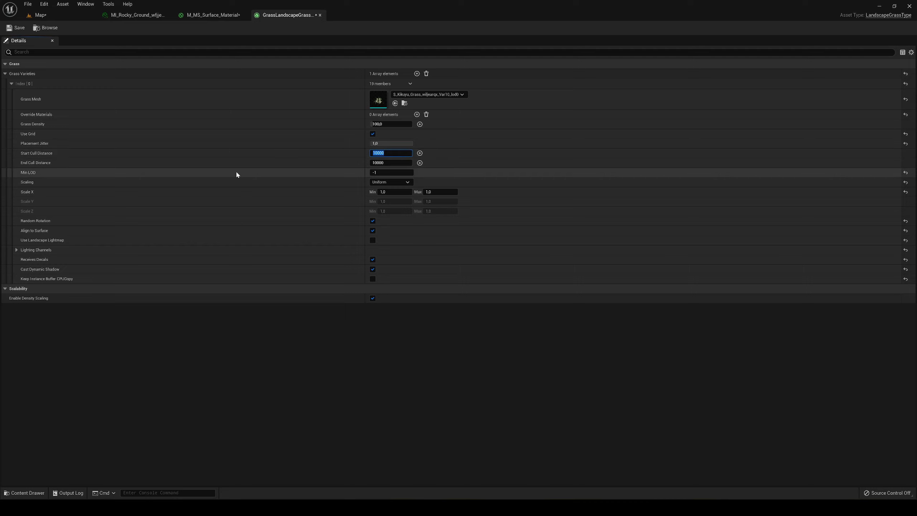
pyautogui.write('0')
pyautogui.click(39, 15)
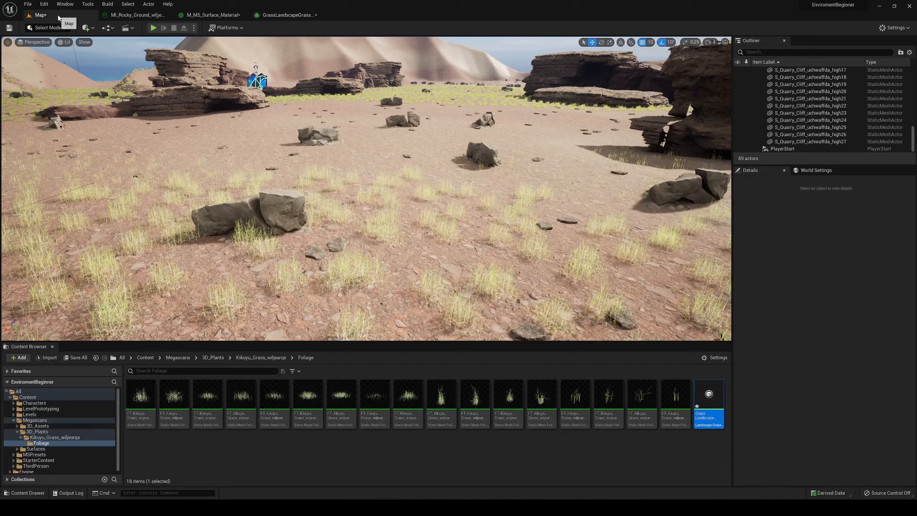
pyautogui.press('w')
pyautogui.moveTo(384, 148); pyautogui.dragTo(384, 147, button='right')
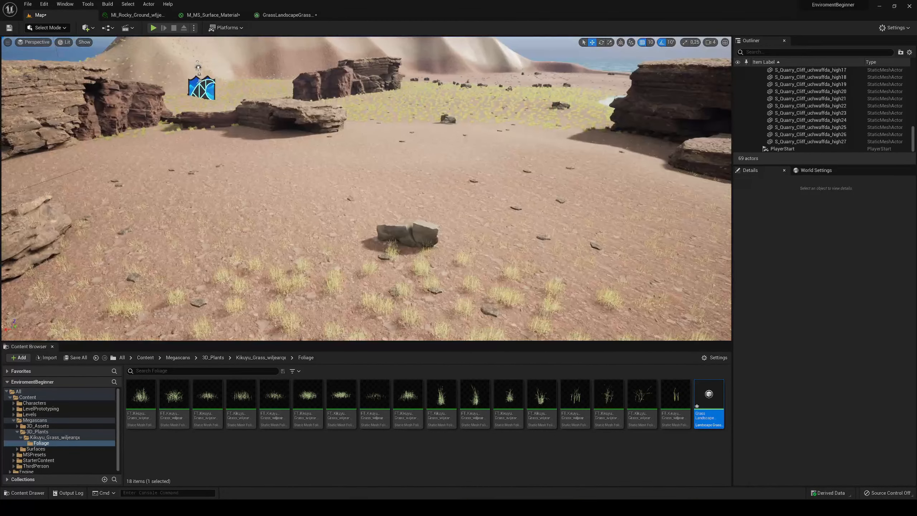
# - Set the grass variety's End Cull Distance to 50000 and return to the level
pyautogui.click(288, 14)
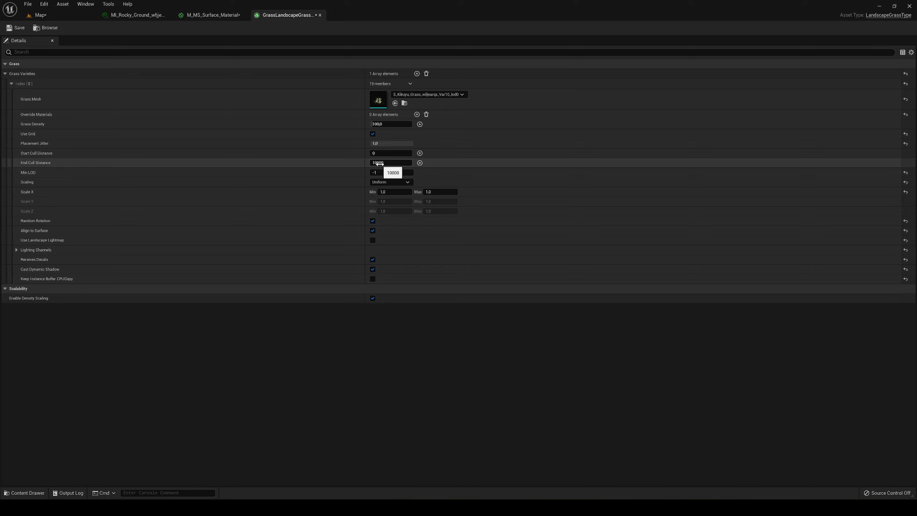
pyautogui.click(395, 163)
pyautogui.click(375, 163)
pyautogui.write('2')
pyautogui.press('Return')
pyautogui.click(74, 16)
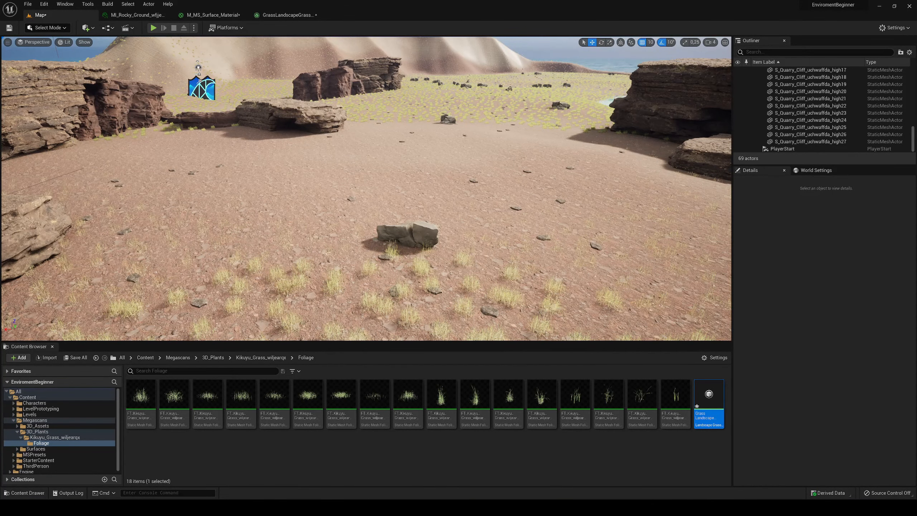
# - Examine how far the grass is drawn by moving away from and back toward it in the level
pyautogui.moveTo(366, 187)
pyautogui.mouseDown(button='right')
pyautogui.moveTo(382, 168)
pyautogui.moveTo(392, 197)
pyautogui.moveTo(355, 184)
pyautogui.mouseUp(button='right')
pyautogui.press('w')
pyautogui.press('e')
pyautogui.press('s')
pyautogui.press('s')
pyautogui.moveTo(347, 152); pyautogui.dragTo(377, 175, button='right')
pyautogui.press('w')
pyautogui.press('e')
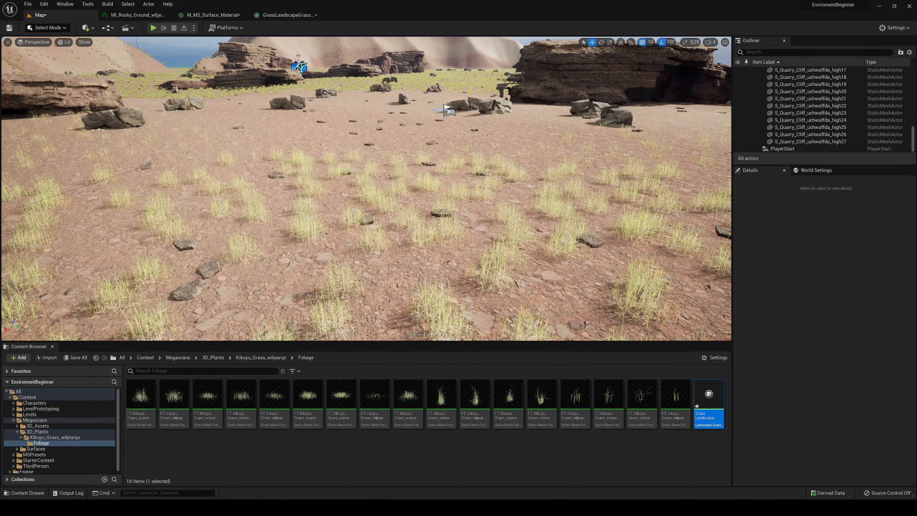
# - Review the grass output node's Grass Type assignment and the overall node graph in M_MS_Surface_Material
pyautogui.click(213, 15)
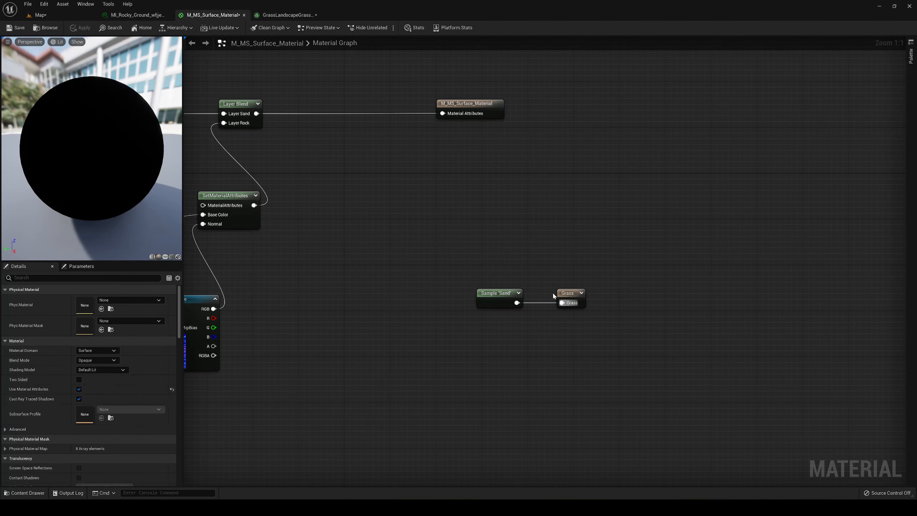
pyautogui.click(563, 293)
pyautogui.click(157, 329)
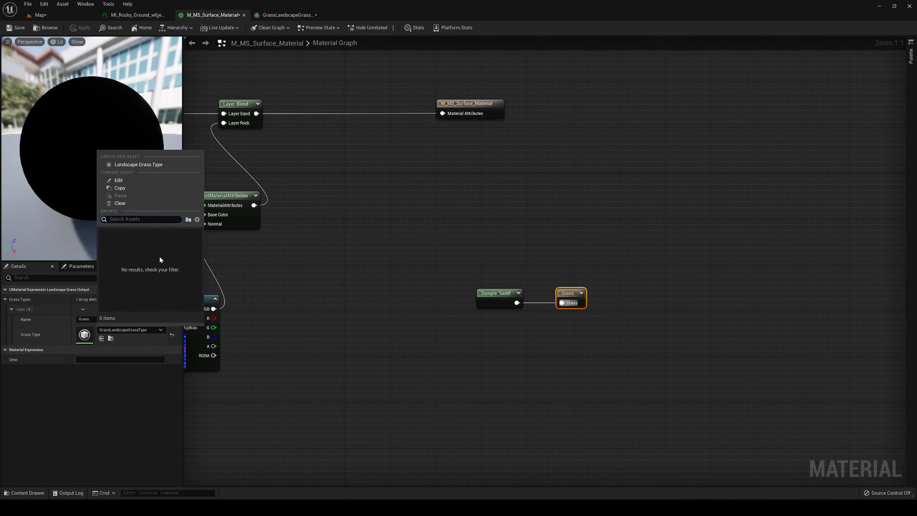
pyautogui.click(117, 369)
pyautogui.click(122, 329)
pyautogui.moveTo(349, 369); pyautogui.dragTo(369, 364, button='right')
pyautogui.scroll(-5, 491, 360)
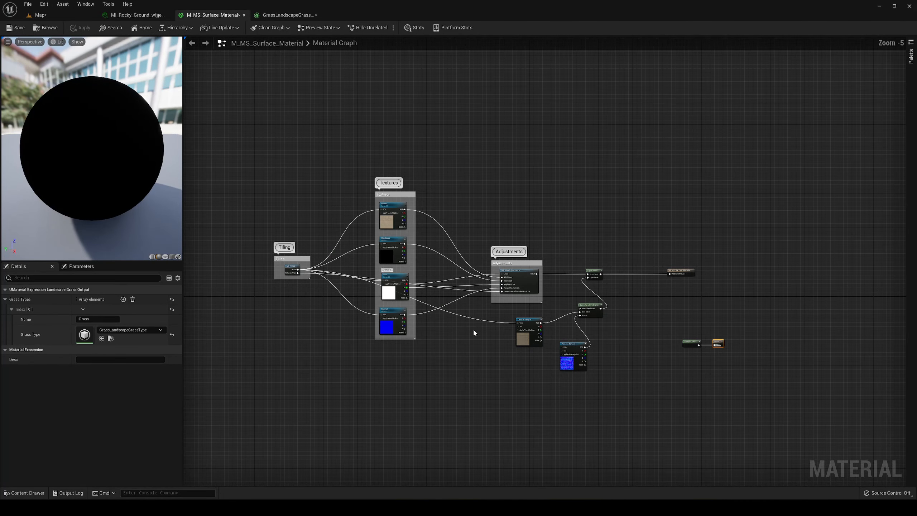
pyautogui.press('Home')
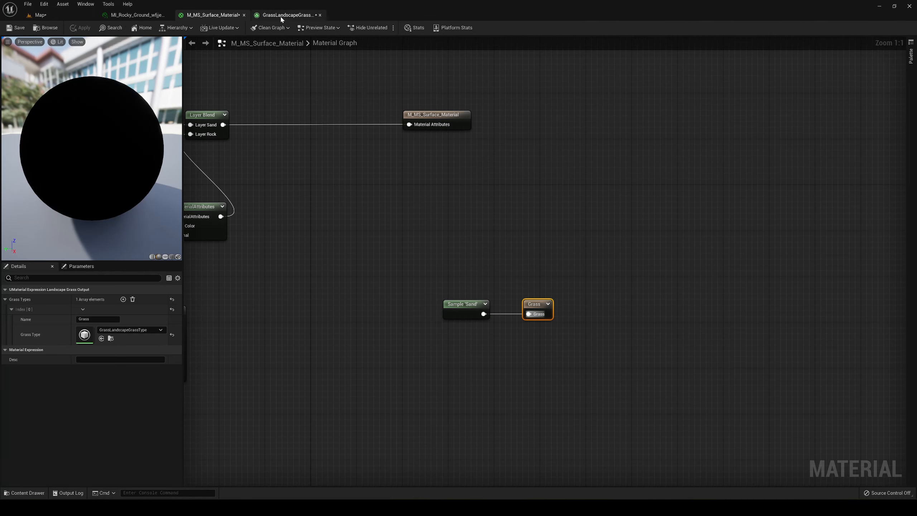
# - Change the variety's Grass Mesh to S_Kikuyu_Grass_wiljearqx_Var1_lod0, save the grass type, and inspect the new grass in the level
pyautogui.click(287, 15)
pyautogui.click(401, 94)
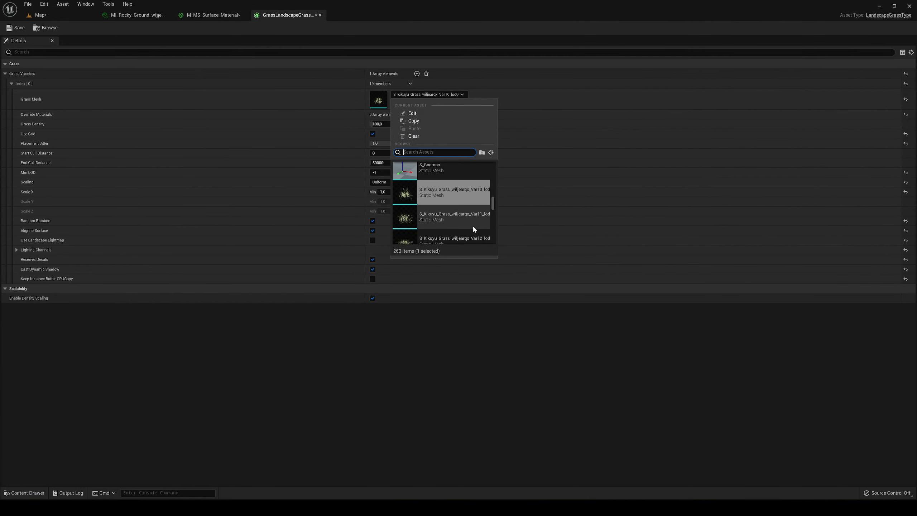
pyautogui.scroll(-2, 475, 210)
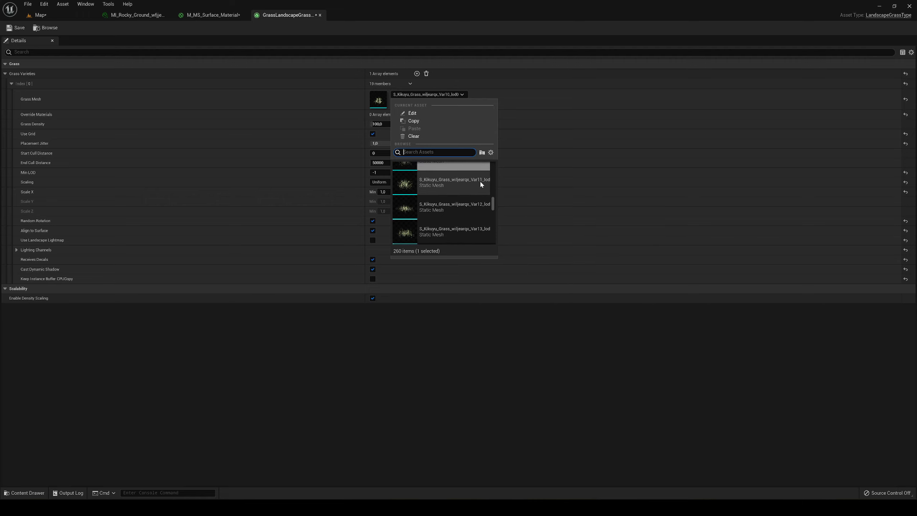
pyautogui.scroll(-3, 472, 204)
pyautogui.scroll(-15, 466, 206)
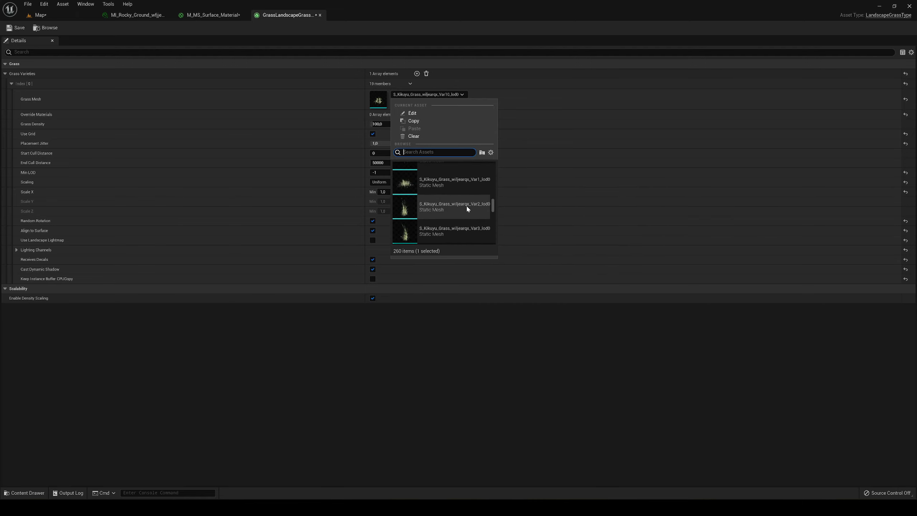
pyautogui.scroll(-3, 449, 193)
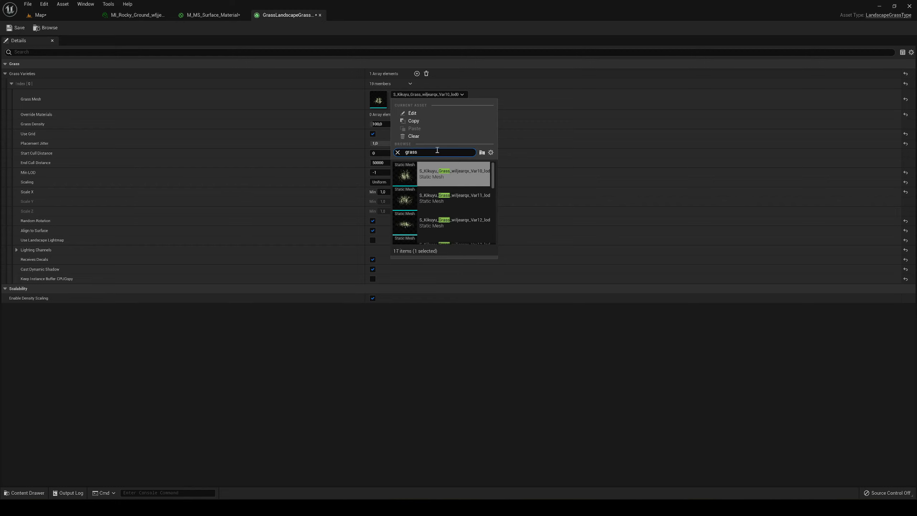
pyautogui.scroll(3, 459, 201)
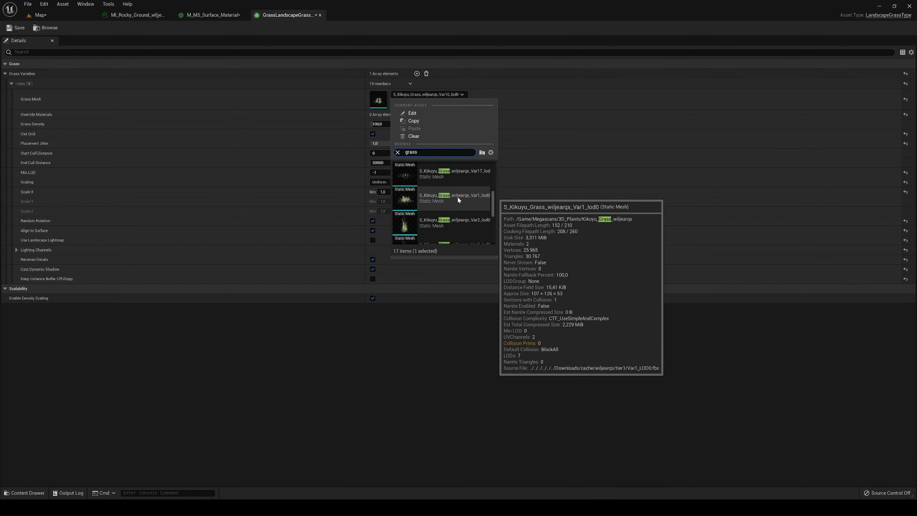
pyautogui.click(457, 196)
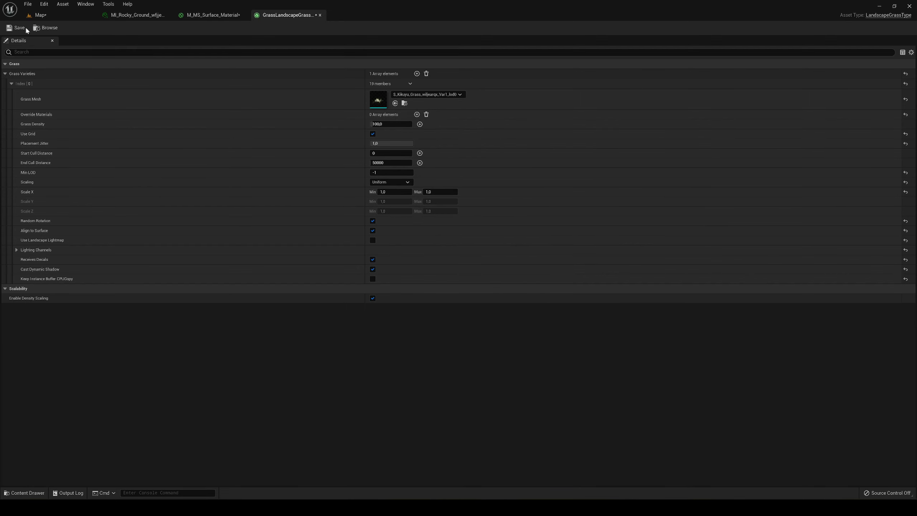
pyautogui.click(51, 17)
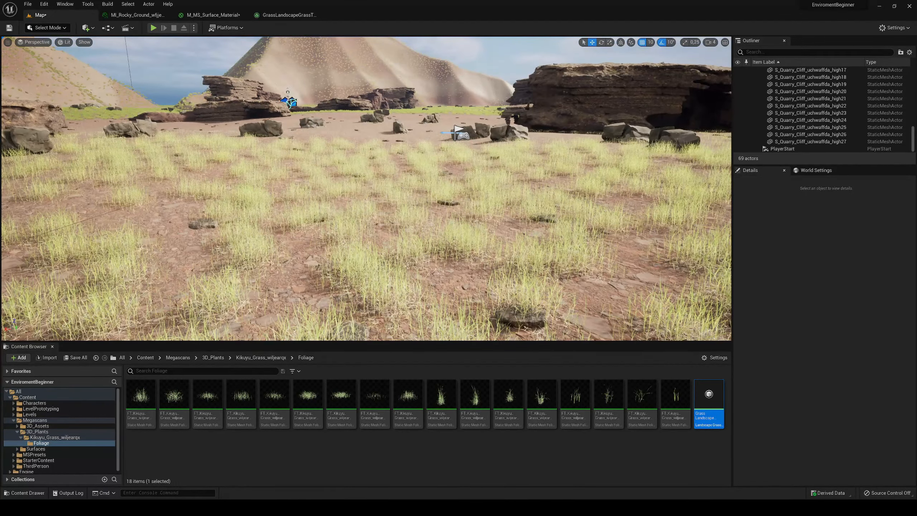
pyautogui.press('w')
pyautogui.moveTo(400, 158); pyautogui.dragTo(400, 157, button='right')
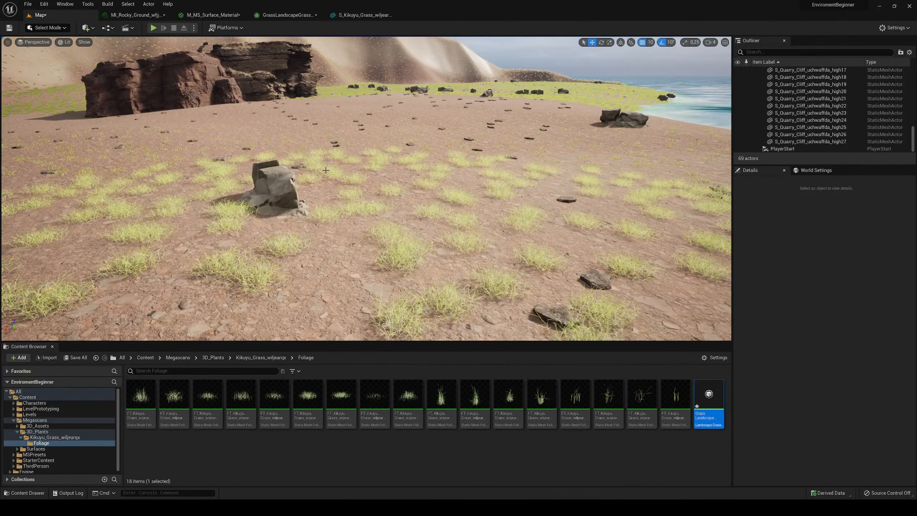
pyautogui.moveTo(325, 171); pyautogui.dragTo(222, 165, button='right')
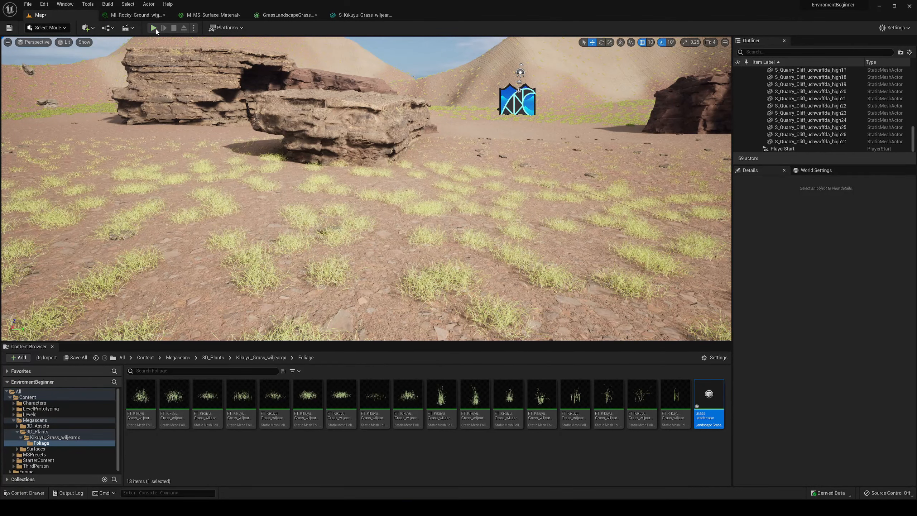
# - Play the level and run and jump the character among the grass clumps, rocks and cliffs
pyautogui.click(153, 28)
pyautogui.press('w')
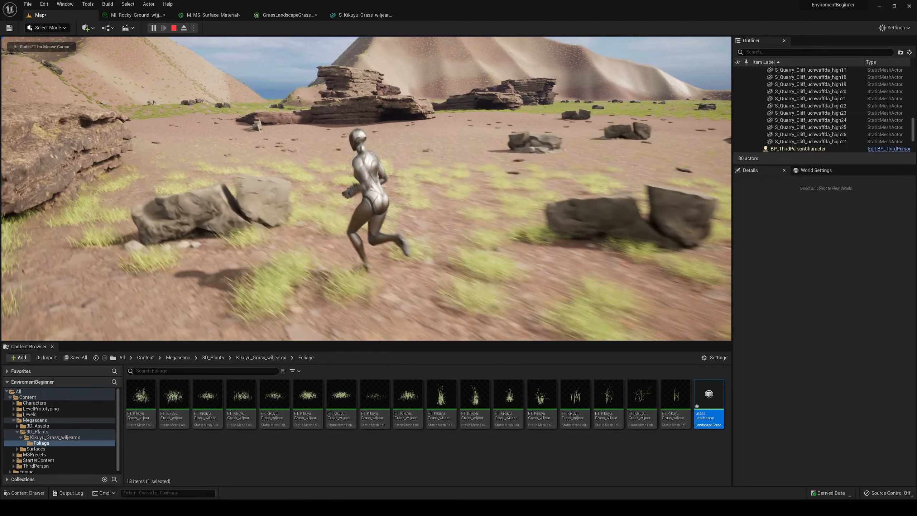
pyautogui.press('a')
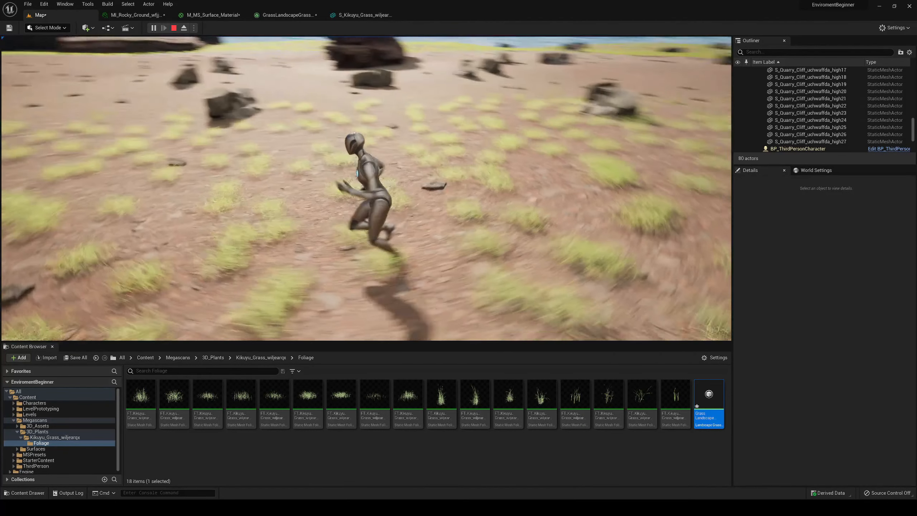
pyautogui.press('w')
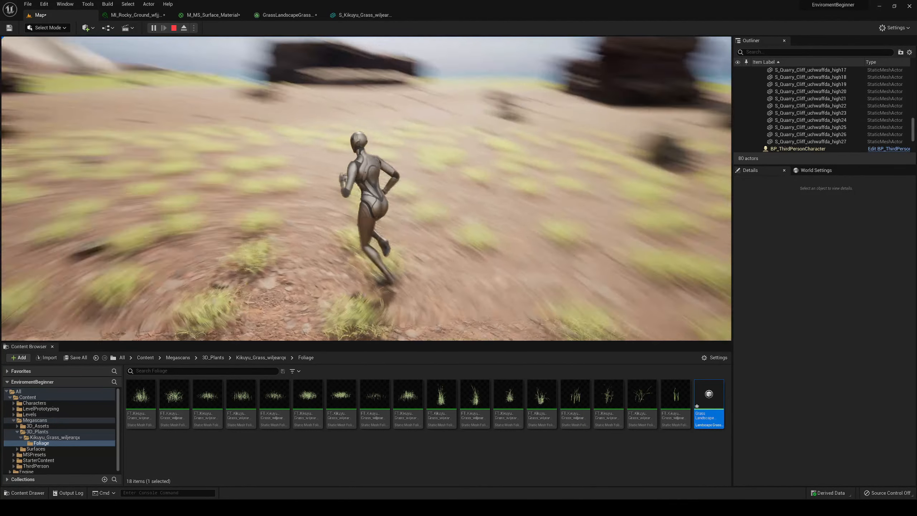
pyautogui.press('space')
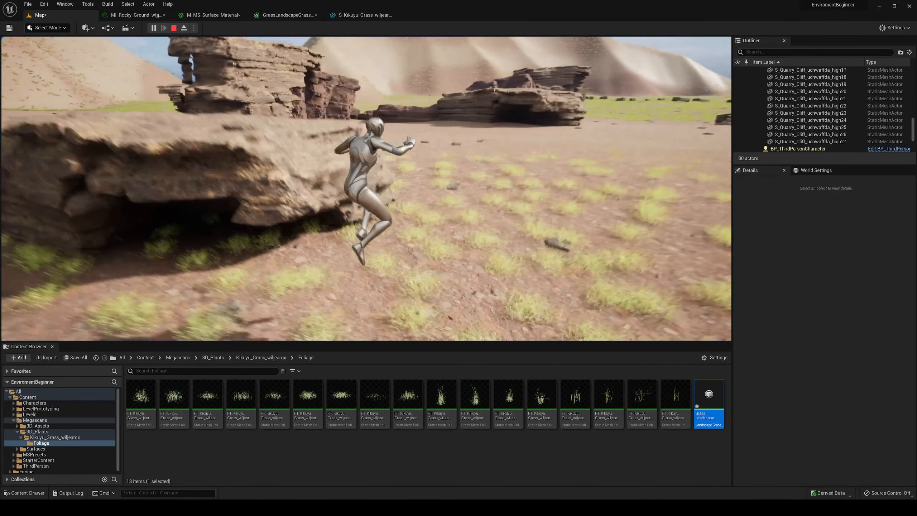
pyautogui.press('w')
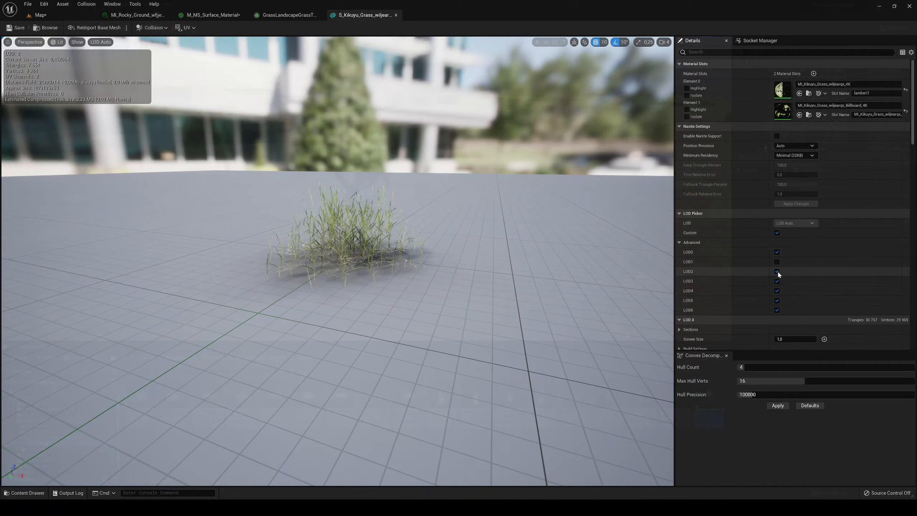
# - In the Kikuyu grass static mesh, turn off LOD2 through LOD6 in the custom LOD Picker and go through the remaining LOD settings
pyautogui.click(777, 272)
pyautogui.click(778, 281)
pyautogui.click(777, 290)
pyautogui.click(778, 301)
pyautogui.click(777, 310)
pyautogui.scroll(-5, 752, 281)
pyautogui.click(786, 206)
pyautogui.click(785, 216)
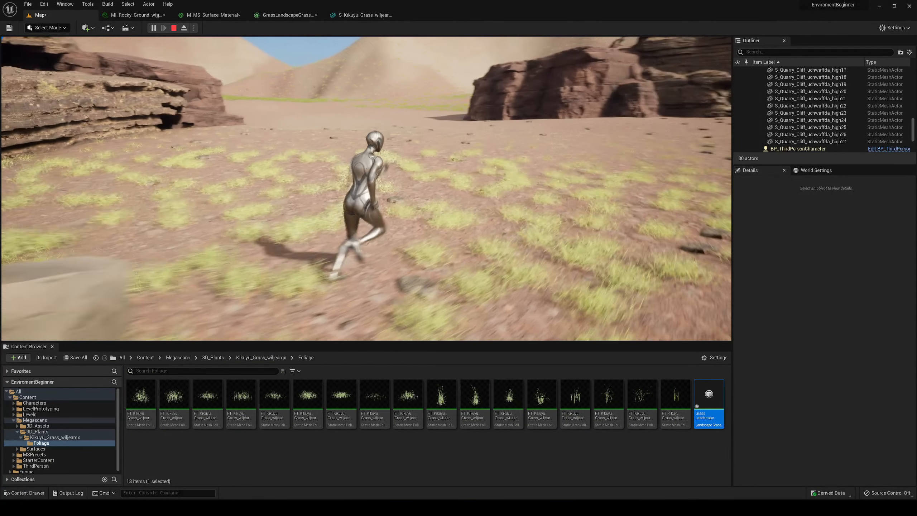
# - Run the character across the grass clumps towards the cliffs, stop playing, and look over the grass in the level
pyautogui.press('w')
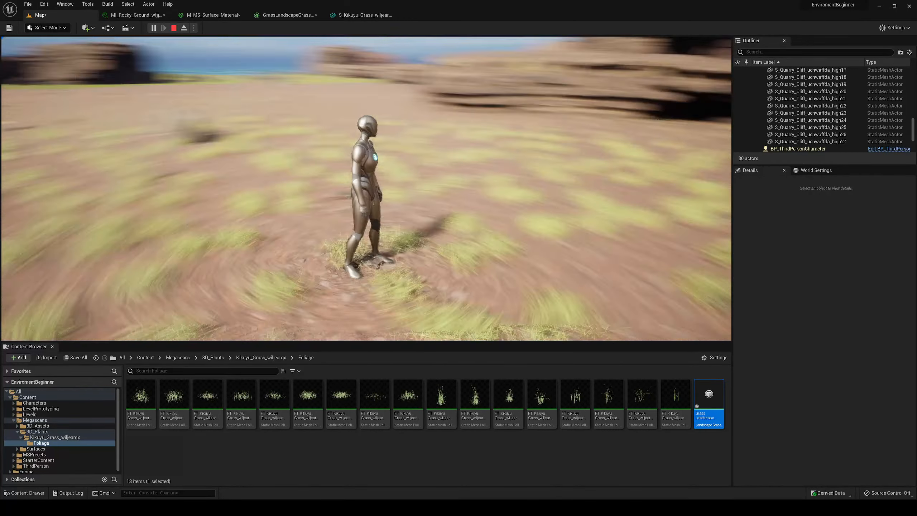
pyautogui.press('w')
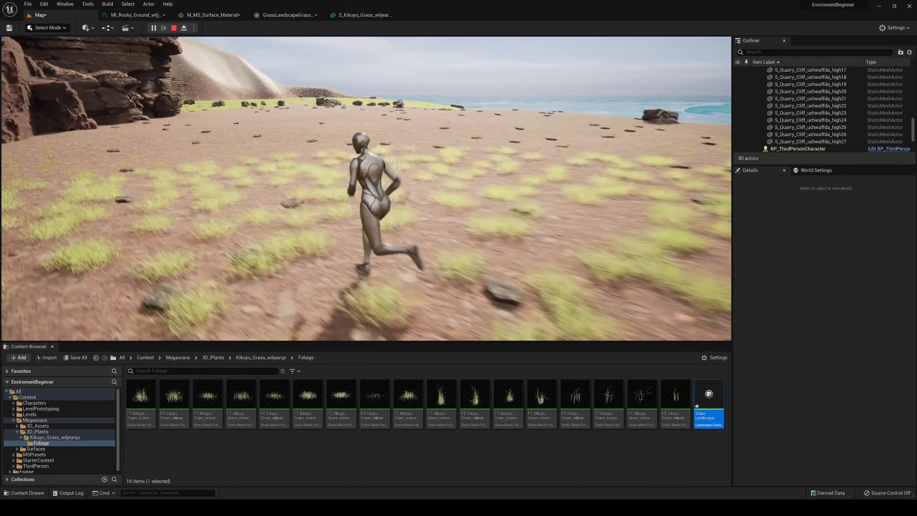
pyautogui.press('w')
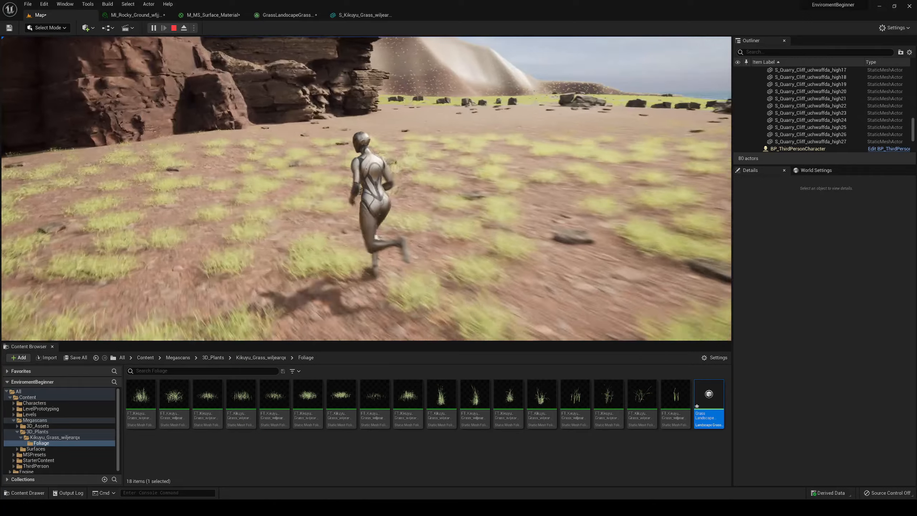
pyautogui.press('w')
pyautogui.press('Escape')
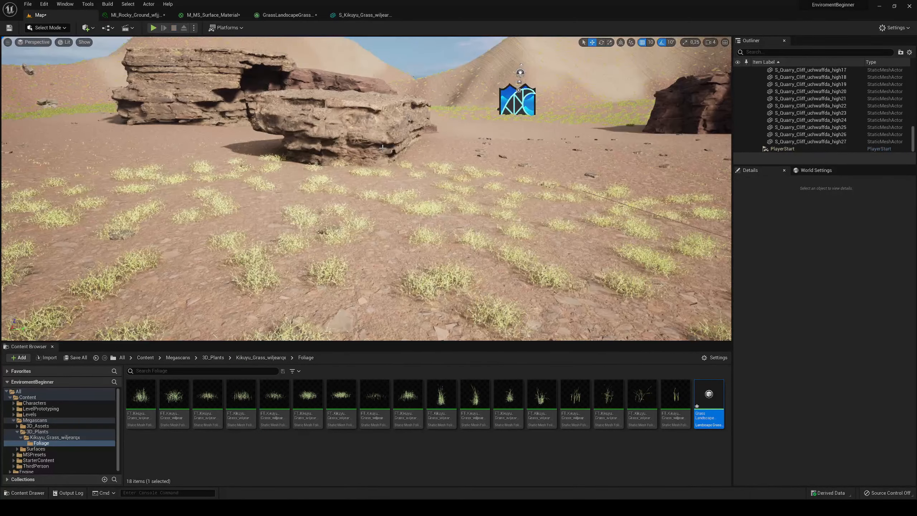
pyautogui.moveTo(433, 181); pyautogui.dragTo(181, 199, button='right')
pyautogui.press('s')
# - Disconnect the Sand layer sample from the Grass output in M_MS_Surface_Material, apply the material, and return to the level
pyautogui.click(276, 15)
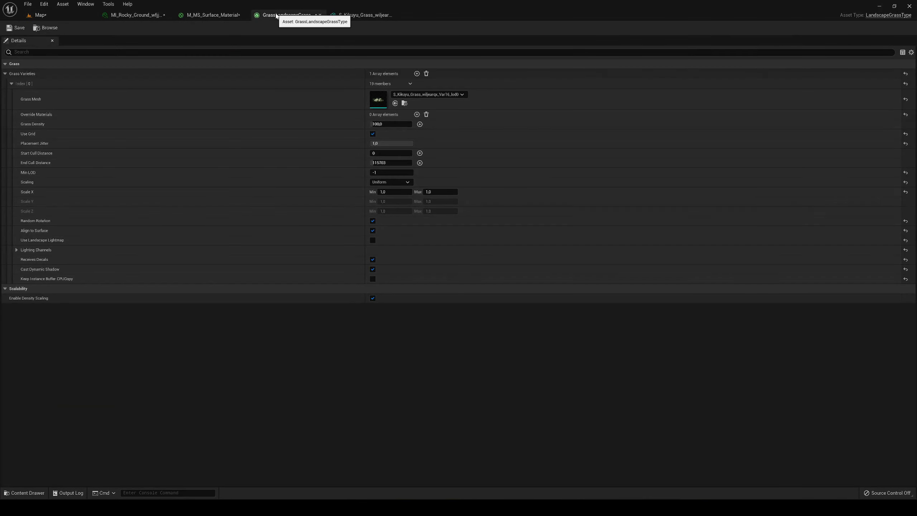
pyautogui.click(206, 18)
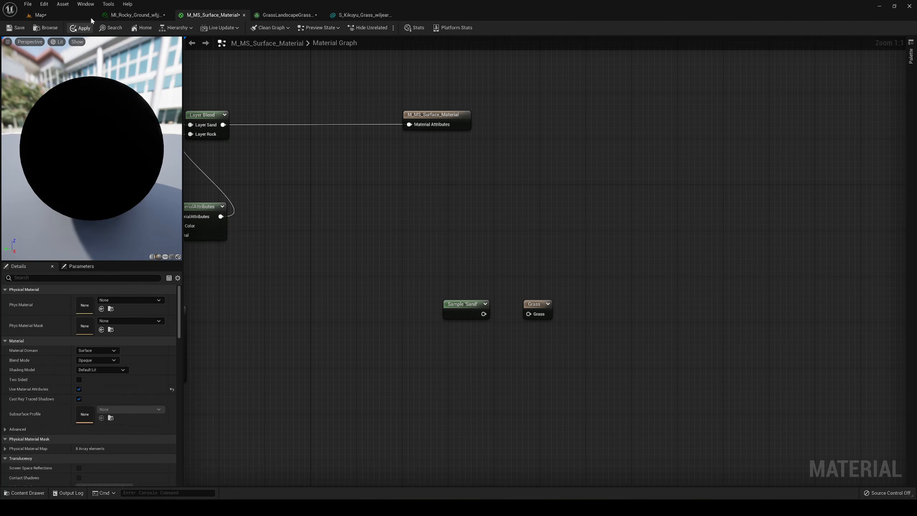
pyautogui.click(65, 13)
pyautogui.moveTo(481, 212); pyautogui.dragTo(347, 206, button='right')
# - Switch to Foliage mode and activate three Kikuyu grass types, including FT_Kikuyu_Grass_wiljearqx_Var3_lod0, for painting, with both rock types deactivated
pyautogui.click(56, 30)
pyautogui.click(53, 56)
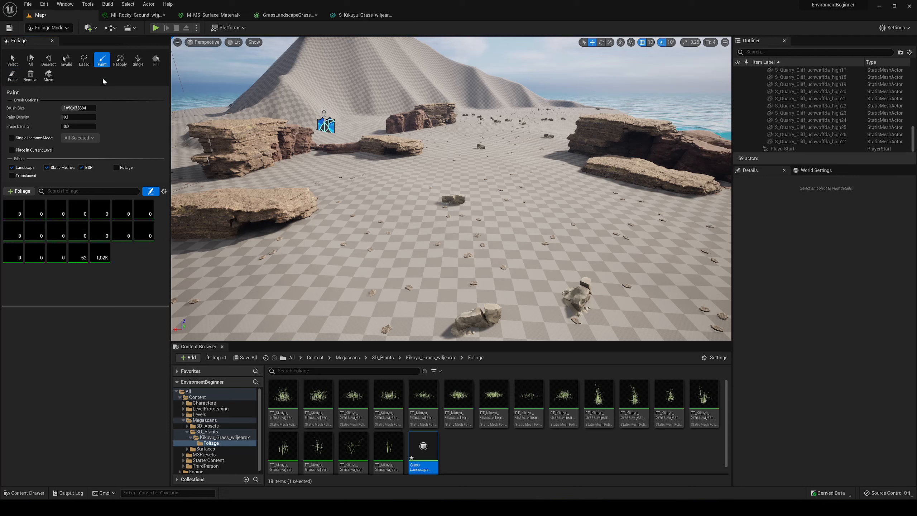
pyautogui.click(13, 209)
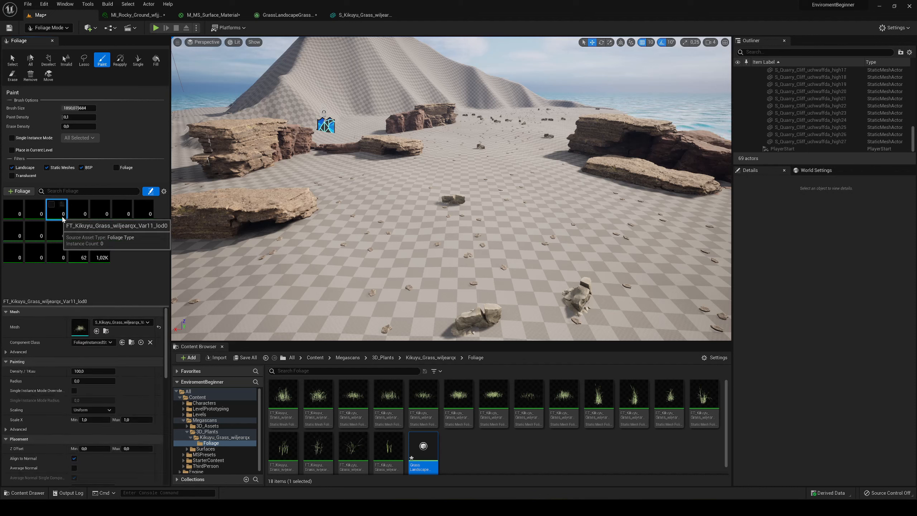
pyautogui.click(10, 213)
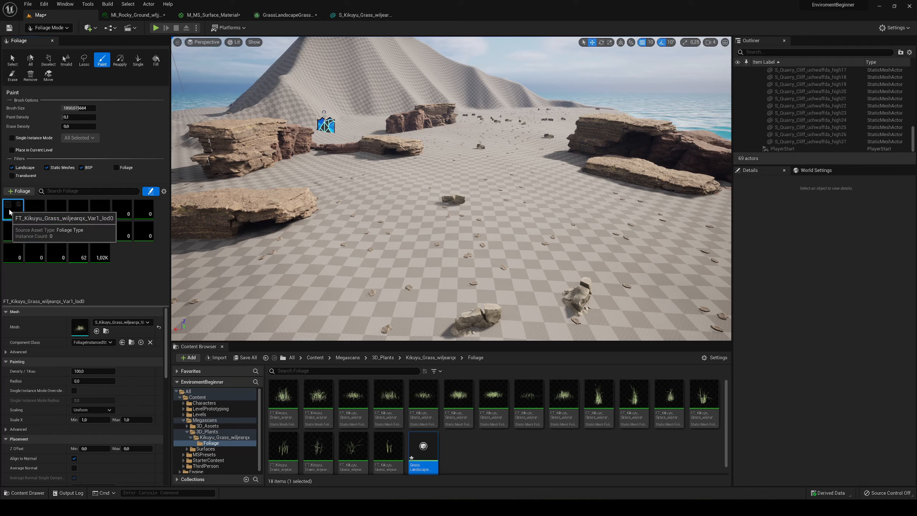
pyautogui.click(55, 212)
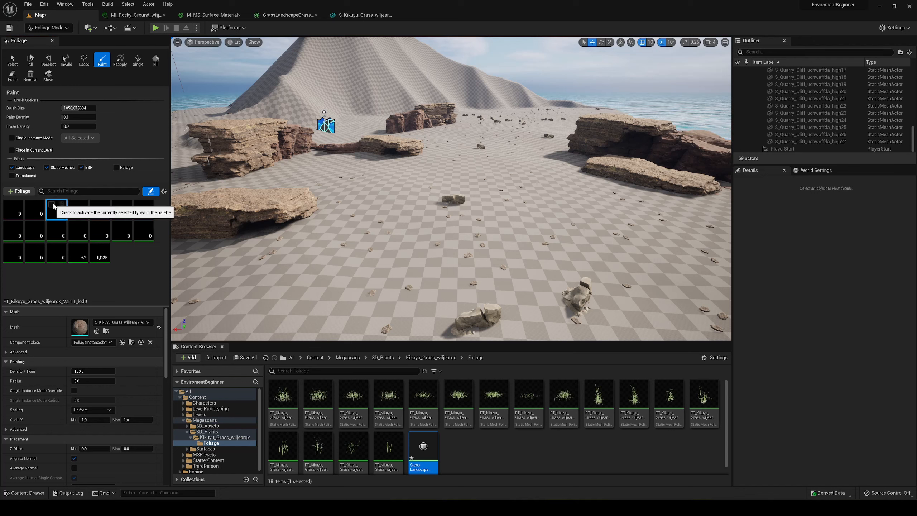
pyautogui.click(77, 214)
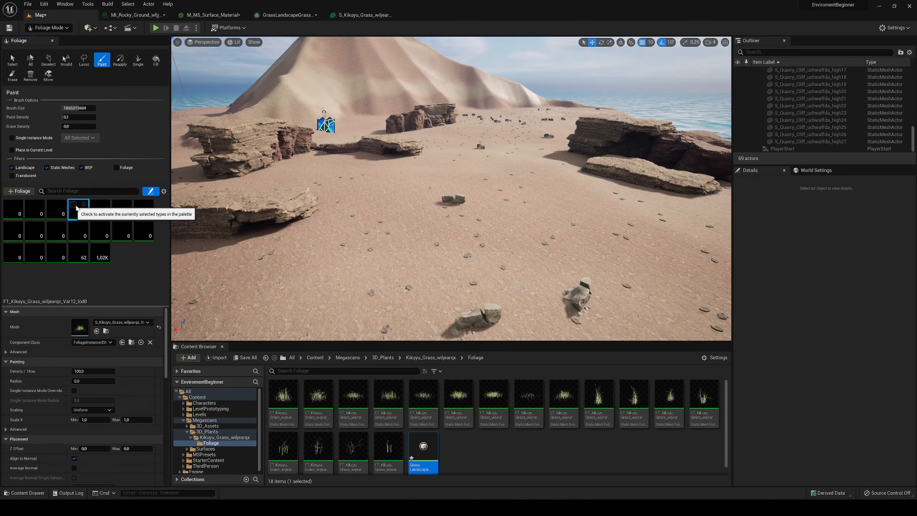
pyautogui.click(13, 230)
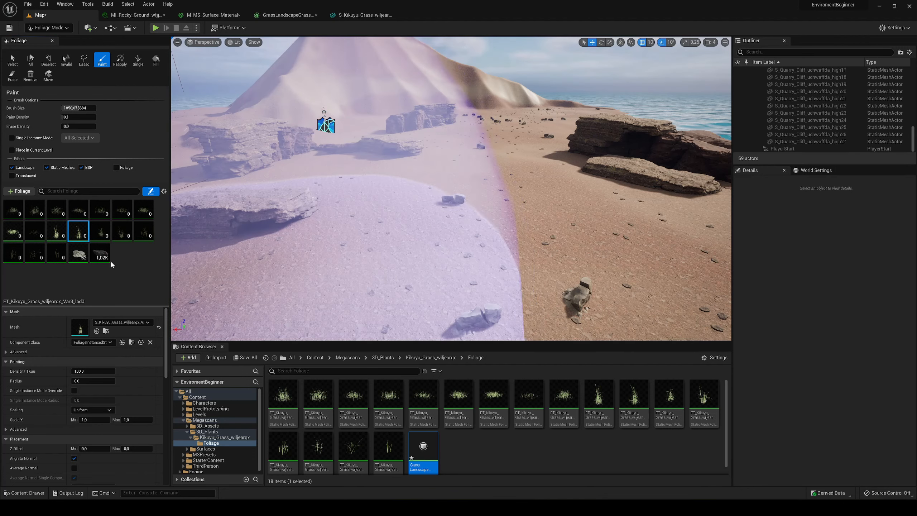
pyautogui.click(74, 248)
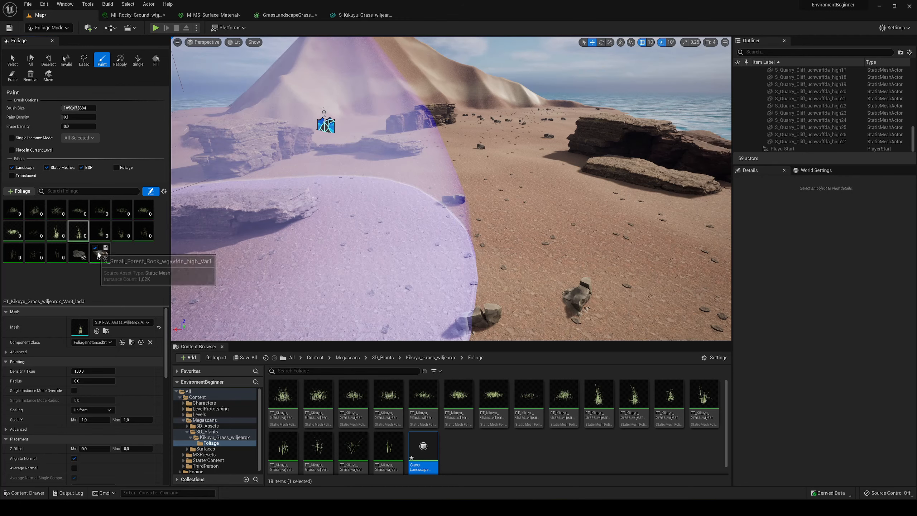
# - Paint a first patch of the active Kikuyu grasses on the open sand between the cliffs and inspect it
pyautogui.click(484, 231)
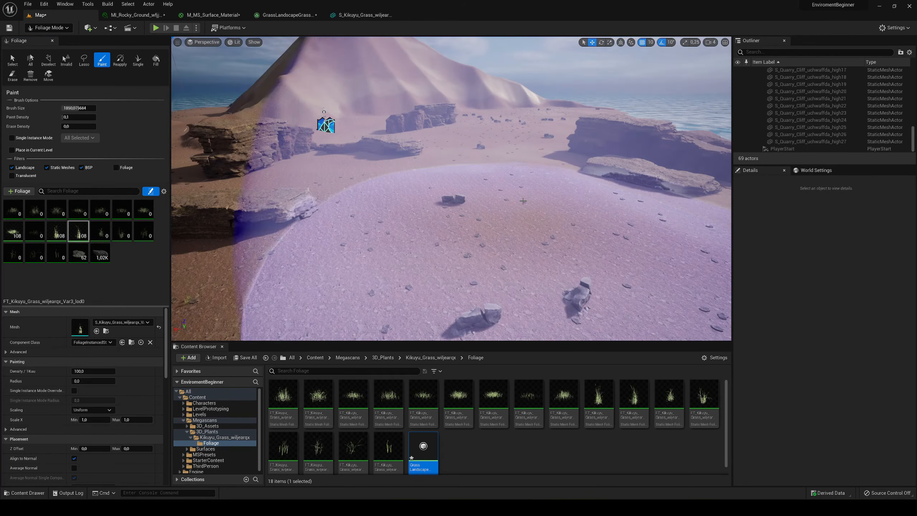
pyautogui.press('w')
pyautogui.moveTo(484, 232)
pyautogui.mouseDown(button='right')
pyautogui.moveTo(529, 231)
pyautogui.moveTo(500, 257)
pyautogui.moveTo(496, 231)
pyautogui.moveTo(513, 231)
pyautogui.moveTo(500, 231)
pyautogui.mouseUp(button='right')
pyautogui.press('w')
pyautogui.press('s')
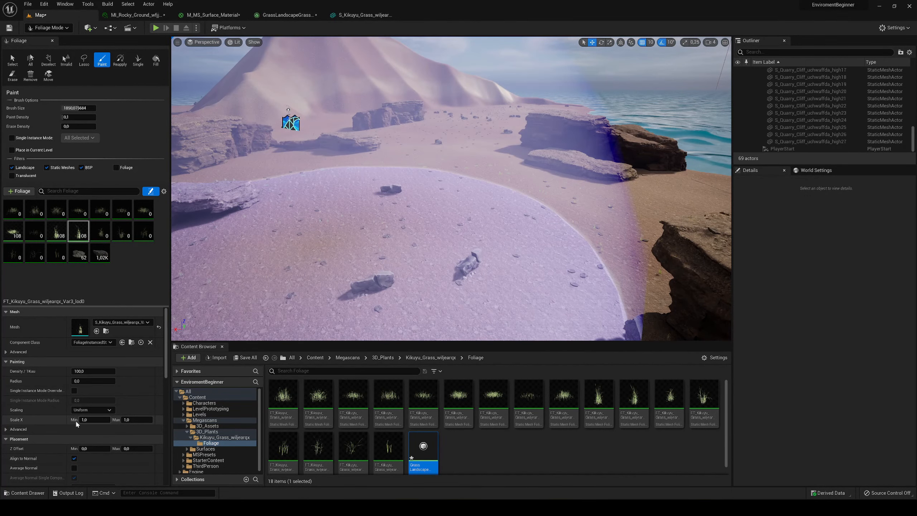
# - Set the maximum Cull Distance of FT_Kikuyu_Grass_wiljearqx_Var3_lod0 to 10000
pyautogui.scroll(-3, 41, 435)
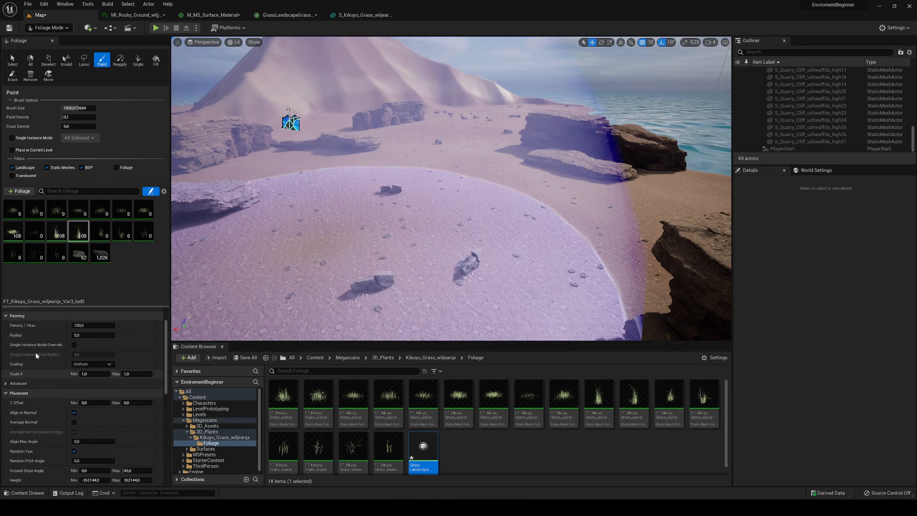
pyautogui.scroll(-3, 29, 392)
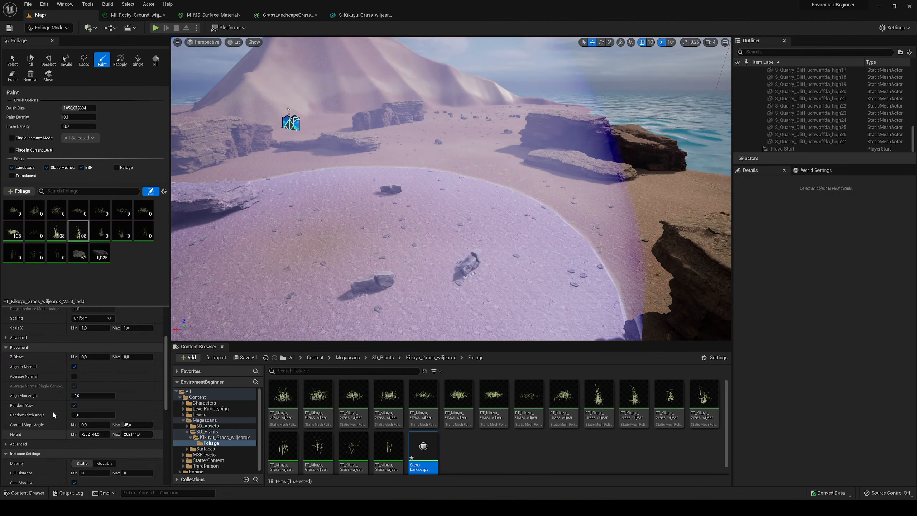
pyautogui.scroll(-6, 52, 411)
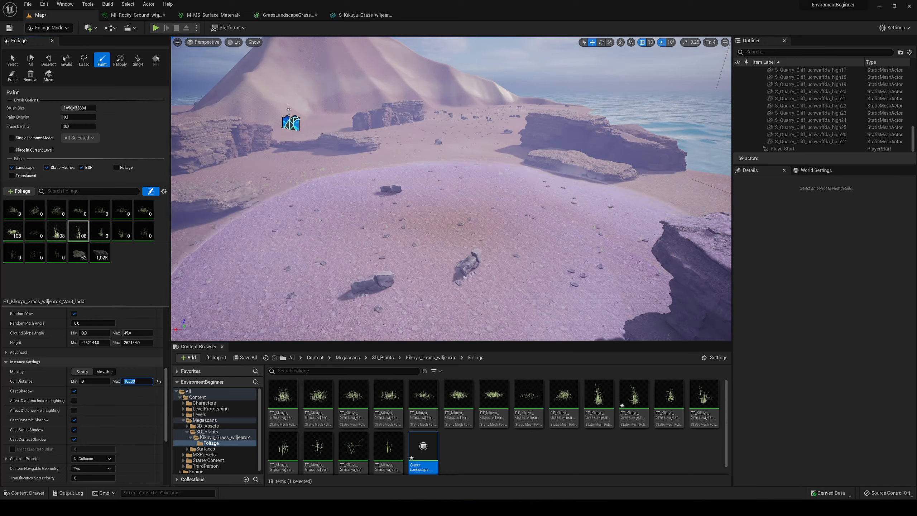
# - Paint the active Kikuyu grasses in broad strokes over the island's flat sand, around the cliffs and towards the mountains
pyautogui.press('w')
pyautogui.moveTo(433, 255)
pyautogui.mouseDown(button='right')
pyautogui.moveTo(436, 241)
pyautogui.moveTo(437, 277)
pyautogui.mouseUp(button='right')
pyautogui.press('s')
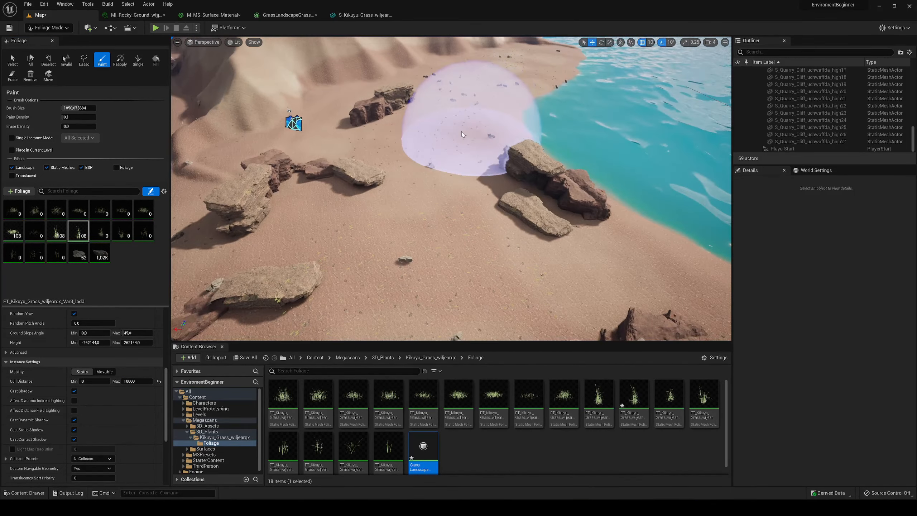
pyautogui.moveTo(472, 116)
pyautogui.mouseDown()
pyautogui.moveTo(429, 166)
pyautogui.moveTo(450, 254)
pyautogui.mouseUp()
pyautogui.moveTo(451, 255)
pyautogui.mouseDown(button='right')
pyautogui.moveTo(505, 255)
pyautogui.moveTo(517, 271)
pyautogui.mouseUp(button='right')
pyautogui.press('s')
pyautogui.moveTo(400, 249)
pyautogui.mouseDown()
pyautogui.moveTo(551, 230)
pyautogui.moveTo(489, 206)
pyautogui.mouseUp()
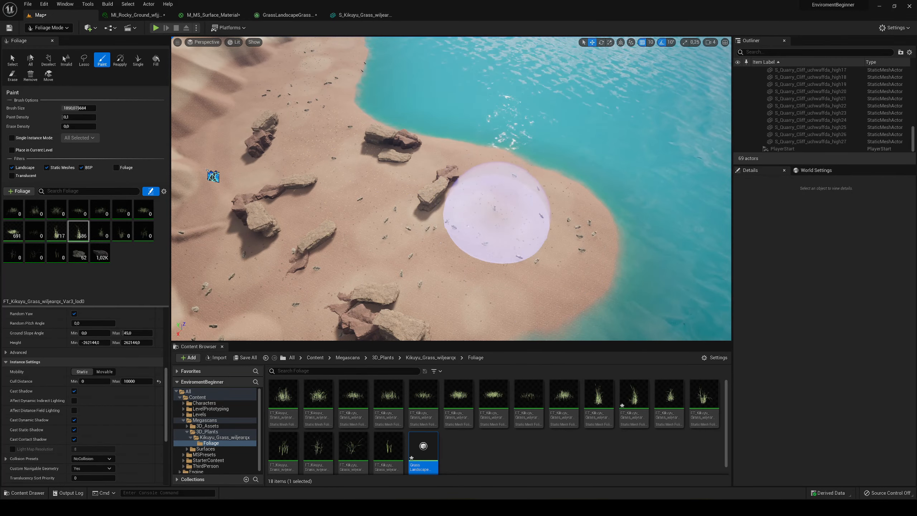
pyautogui.moveTo(485, 203); pyautogui.dragTo(382, 199, button='right')
pyautogui.moveTo(485, 202)
pyautogui.mouseDown()
pyautogui.moveTo(484, 247)
pyautogui.moveTo(480, 146)
pyautogui.moveTo(451, 89)
pyautogui.mouseUp()
pyautogui.moveTo(451, 89); pyautogui.dragTo(450, 77, button='right')
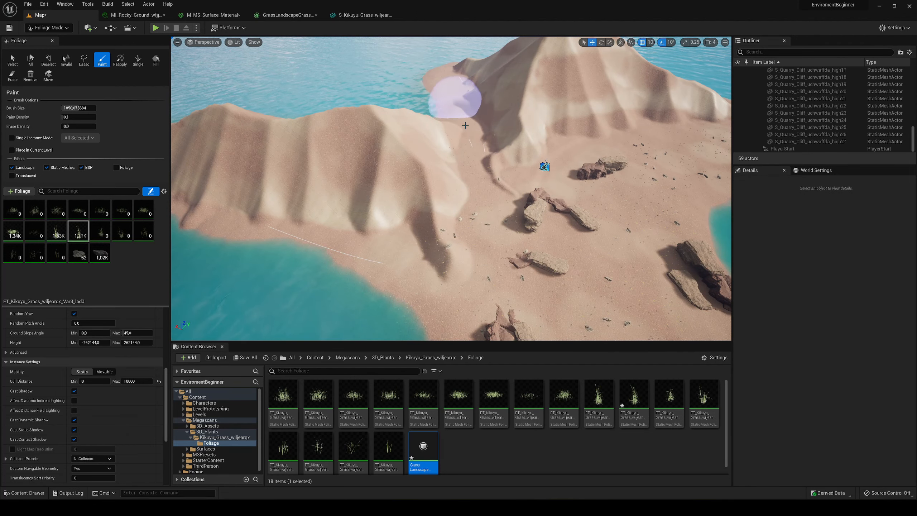
pyautogui.moveTo(465, 126)
pyautogui.mouseDown()
pyautogui.moveTo(566, 210)
pyautogui.moveTo(646, 170)
pyautogui.moveTo(567, 203)
pyautogui.mouseUp()
pyautogui.moveTo(567, 203)
pyautogui.mouseDown(button='right')
pyautogui.moveTo(563, 224)
pyautogui.moveTo(583, 220)
pyautogui.moveTo(574, 156)
pyautogui.mouseUp(button='right')
pyautogui.press('w')
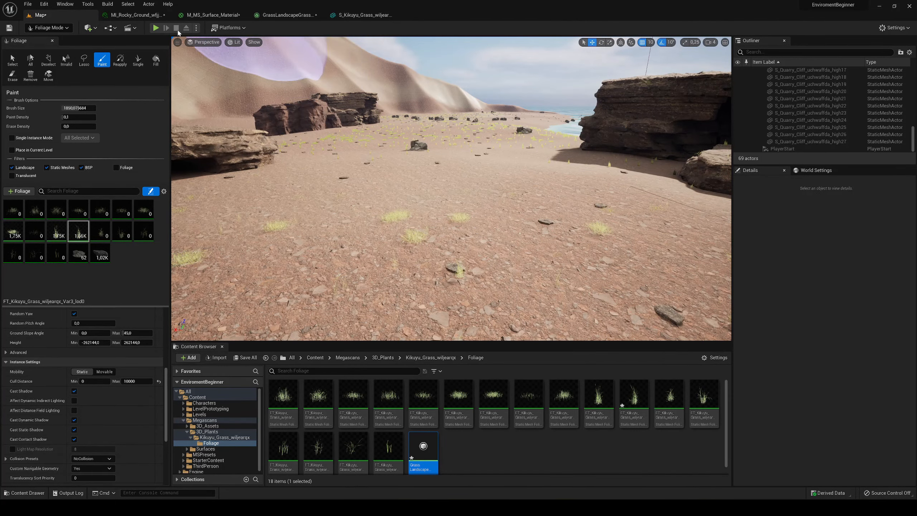
# - Play the level and run the character through the sparsely painted grass, then end the play session
pyautogui.click(155, 28)
pyautogui.press('w')
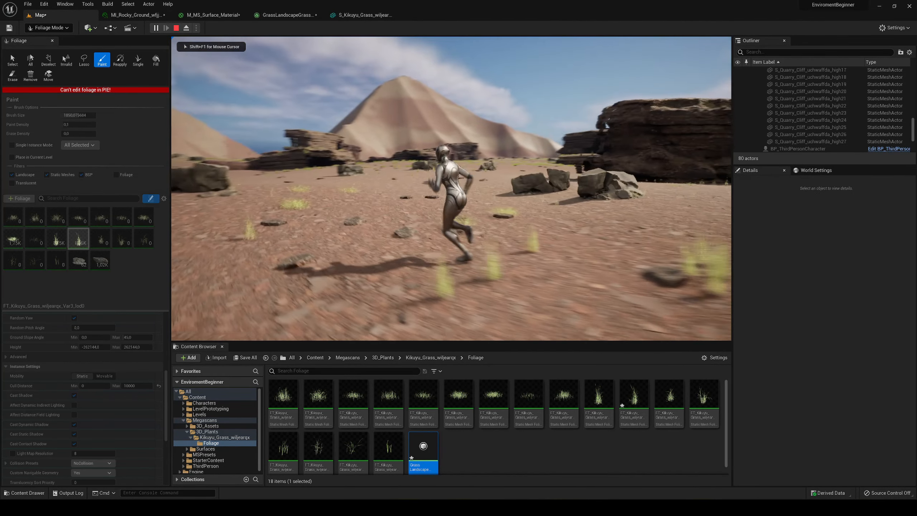
pyautogui.press('Escape')
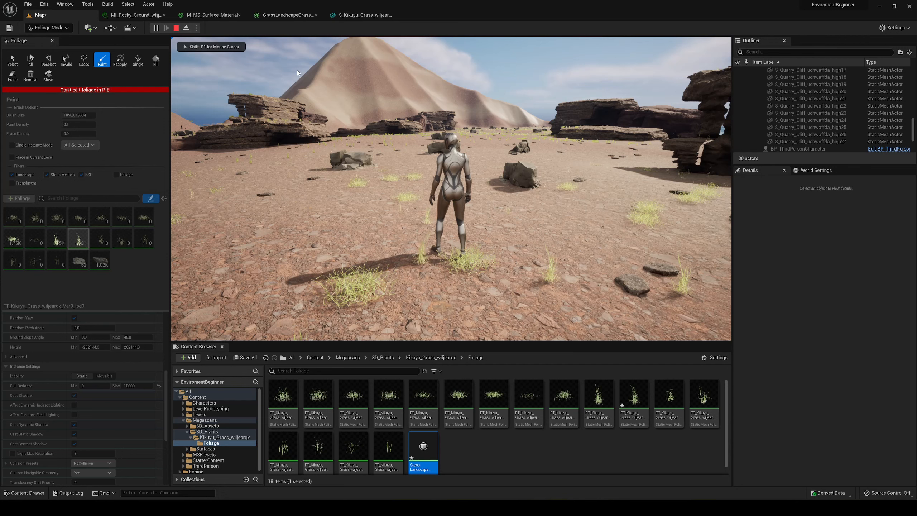
pyautogui.press('Escape')
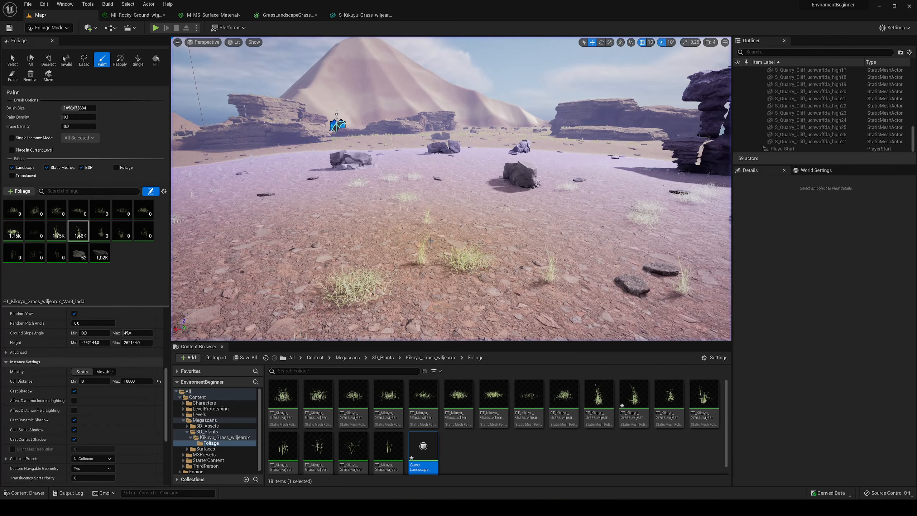
# - Raise the foliage Paint Density to about 0.45 and paint denser grass around the boulders on the sand
pyautogui.moveTo(469, 191); pyautogui.dragTo(457, 225, button='right')
pyautogui.press('e')
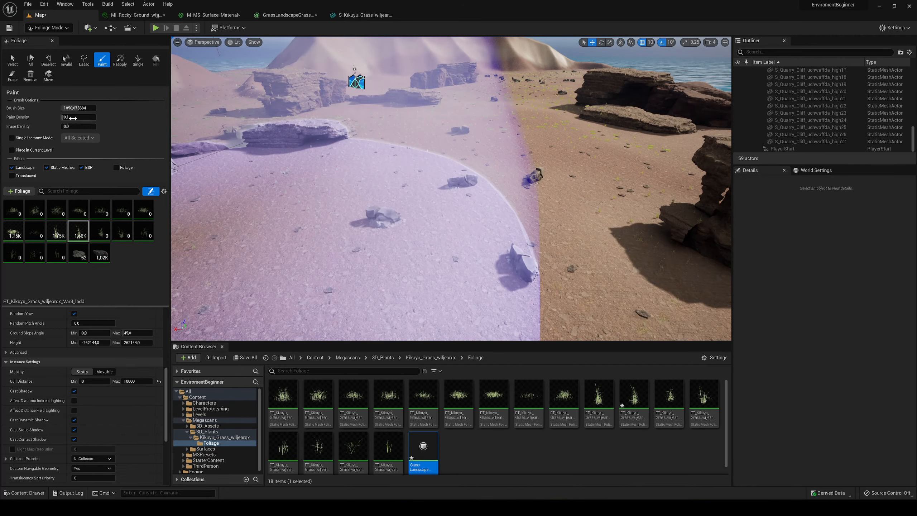
pyautogui.moveTo(77, 117); pyautogui.dragTo(89, 116)
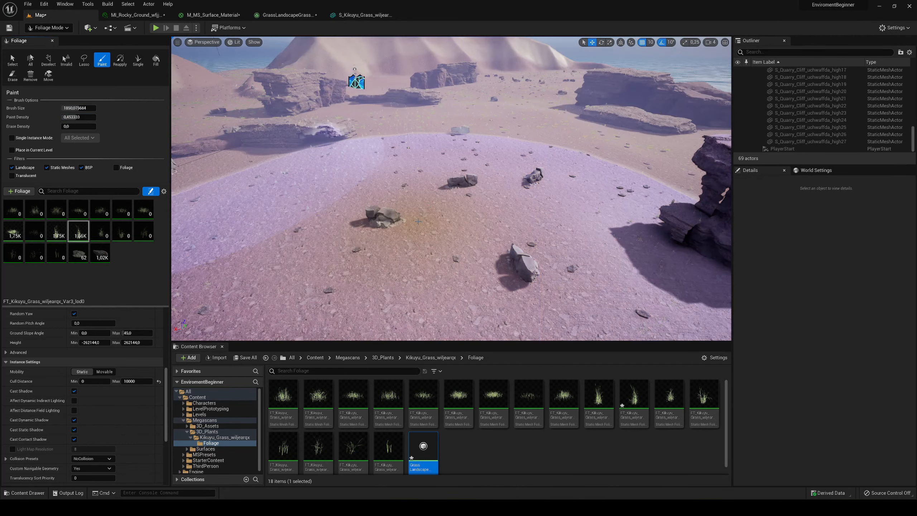
pyautogui.click(446, 189)
pyautogui.press('w')
pyautogui.moveTo(507, 181); pyautogui.dragTo(505, 186, button='right')
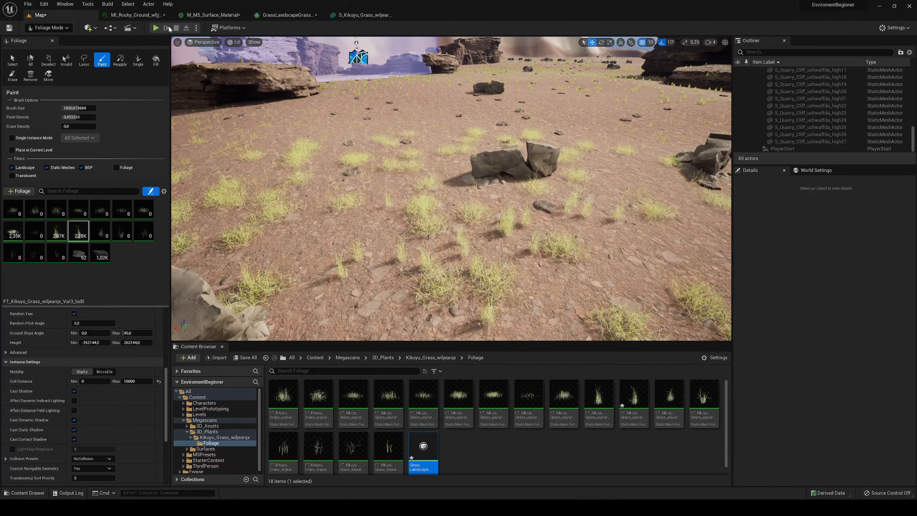
# - Play the level and run the character through the denser grass around the boulders, then stop playing
pyautogui.hotkey('alt', 'p')
pyautogui.press('w')
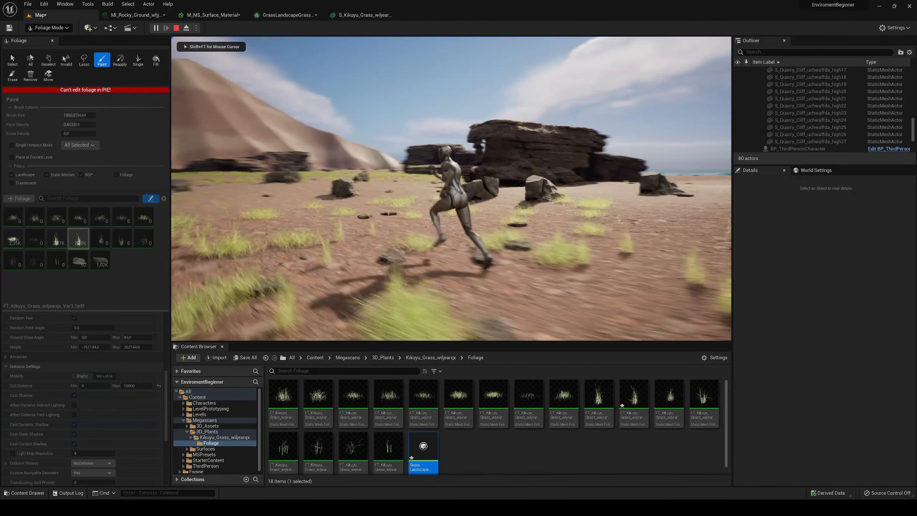
pyautogui.press('w')
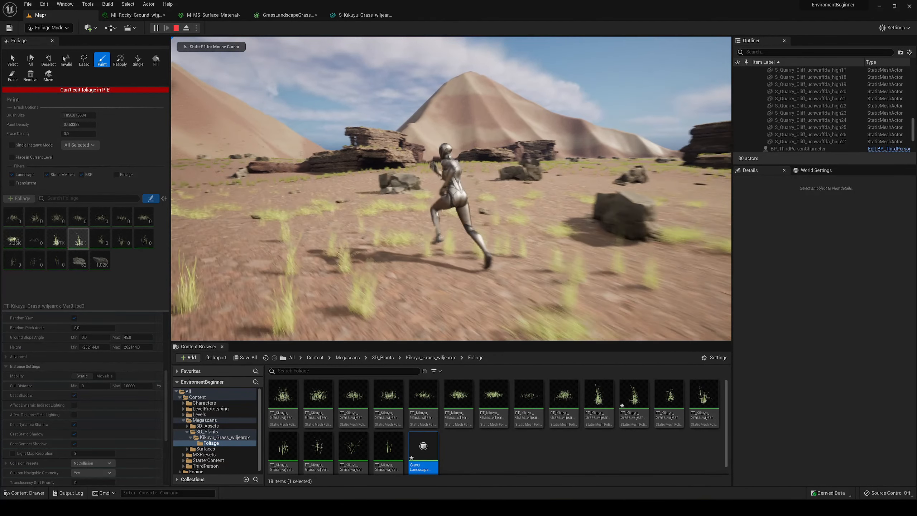
pyautogui.press('w')
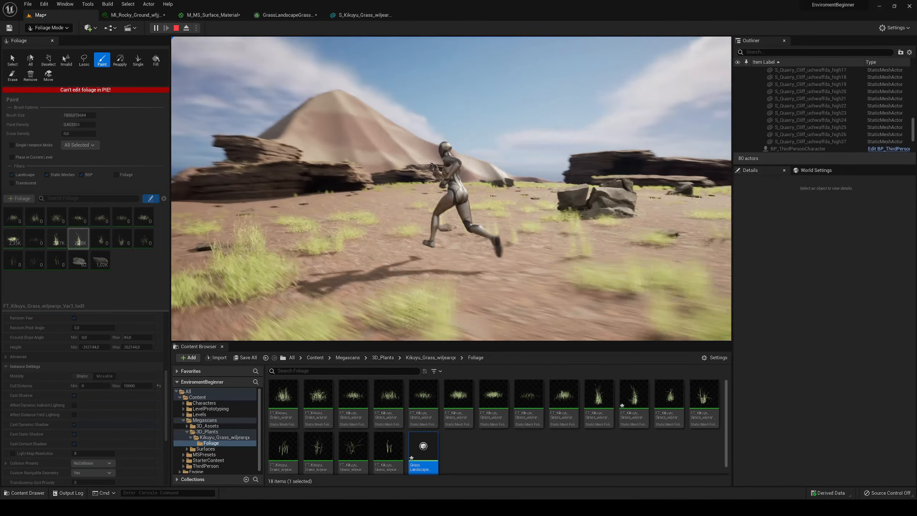
pyautogui.press('Escape')
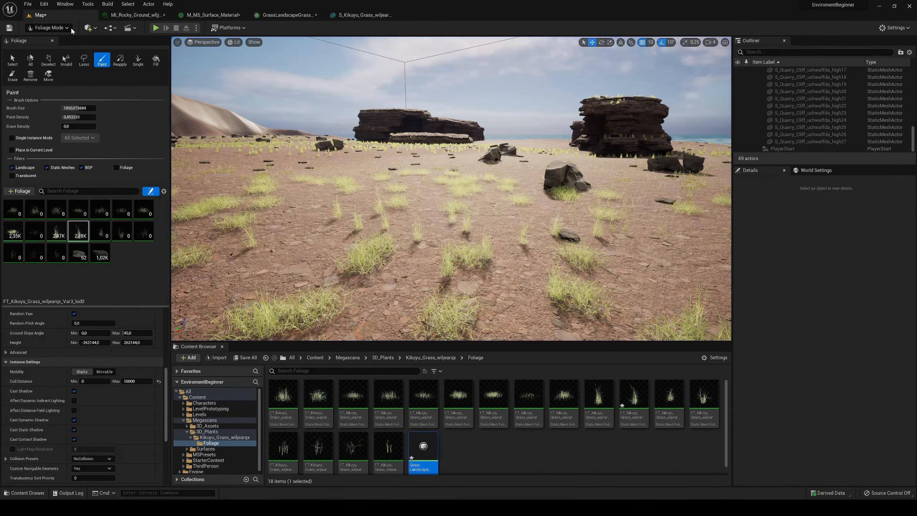
# - Return to Select mode, view the whole island from above, and save all modified assets
pyautogui.click(66, 28)
pyautogui.click(67, 39)
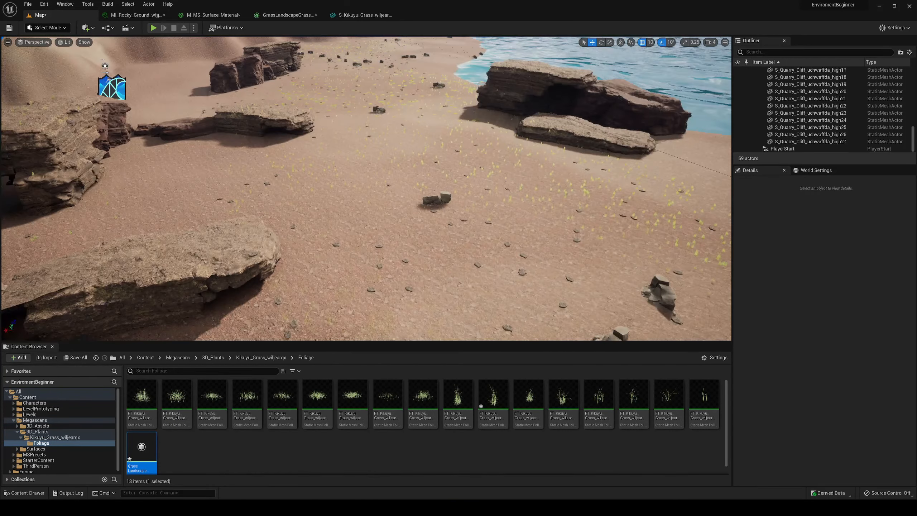
pyautogui.press('s')
pyautogui.moveTo(393, 115); pyautogui.dragTo(303, 113, button='right')
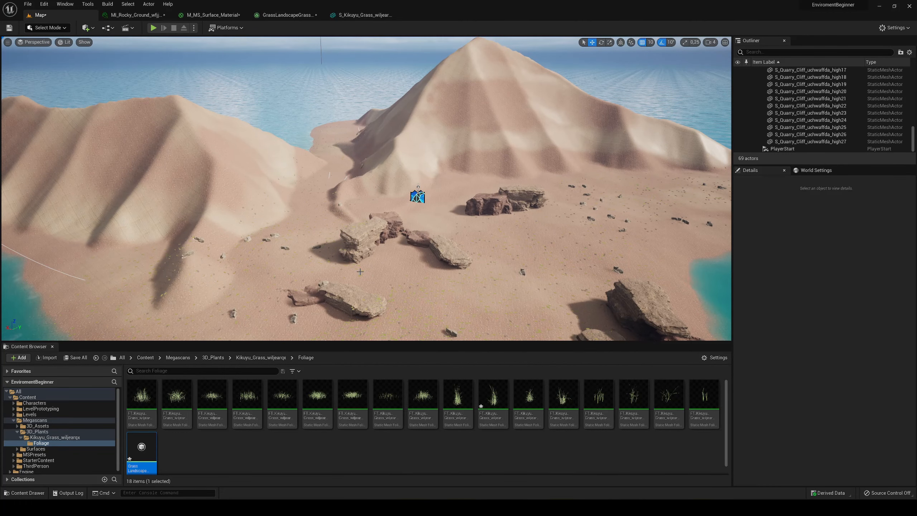
pyautogui.hotkey('ctrl', 'shift', 's')
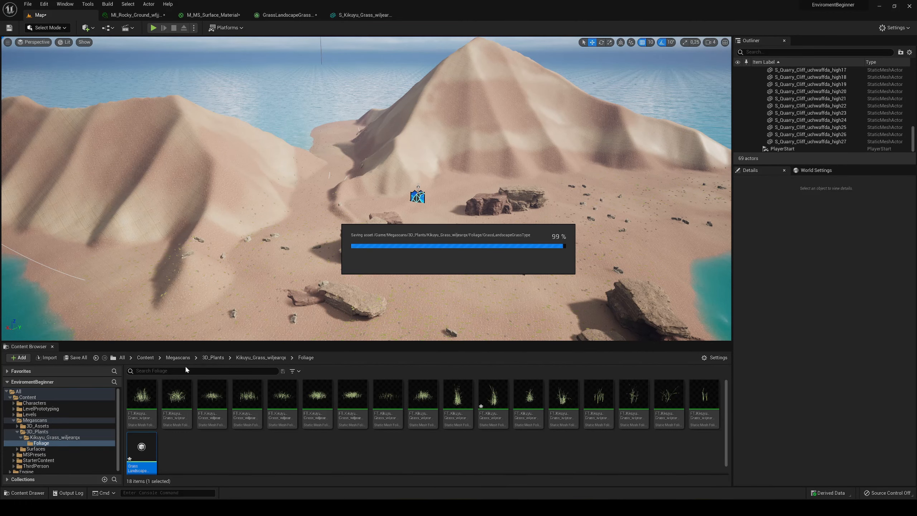
# - Return to the Content root folder, search all actor classes for river, and place a Water Body River in the level near the mountain
pyautogui.click(145, 357)
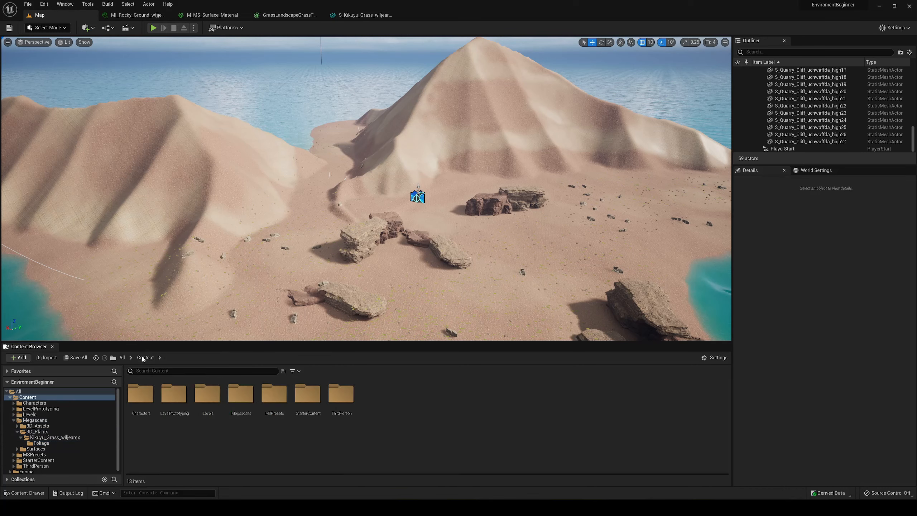
pyautogui.click(51, 28)
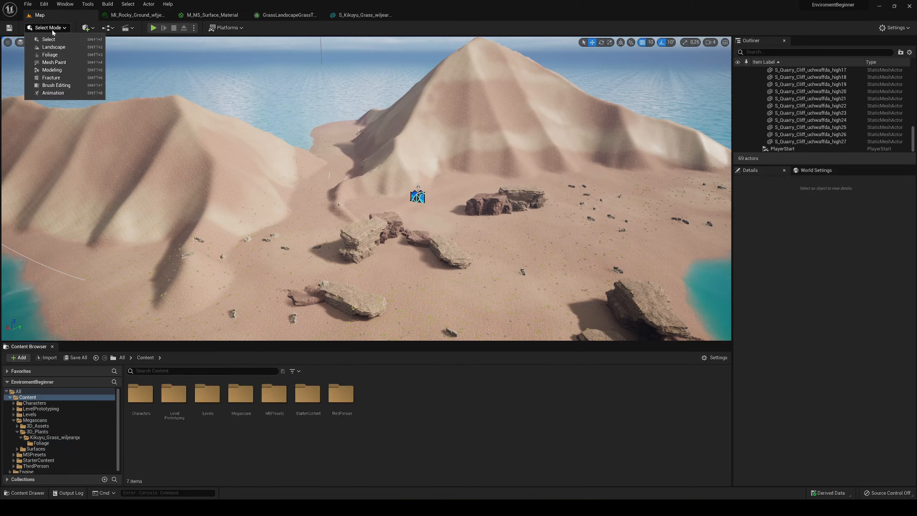
pyautogui.click(88, 31)
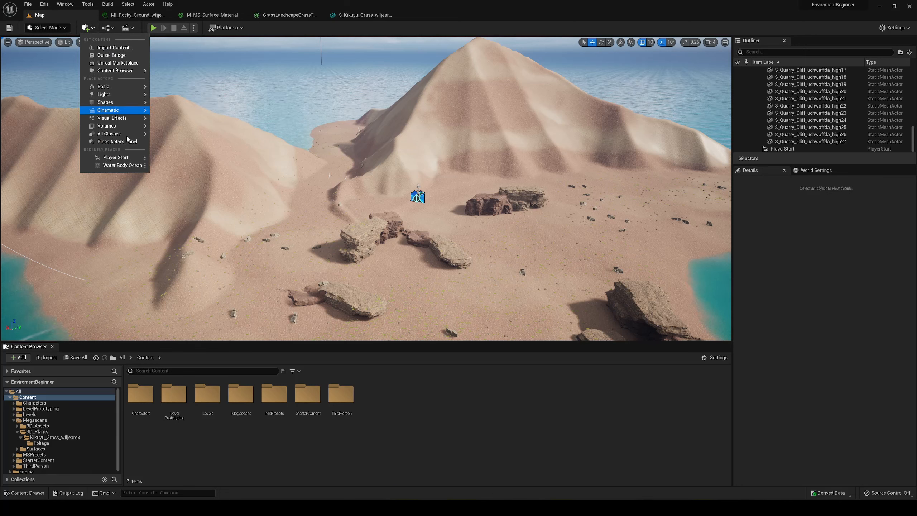
pyautogui.moveTo(127, 138)
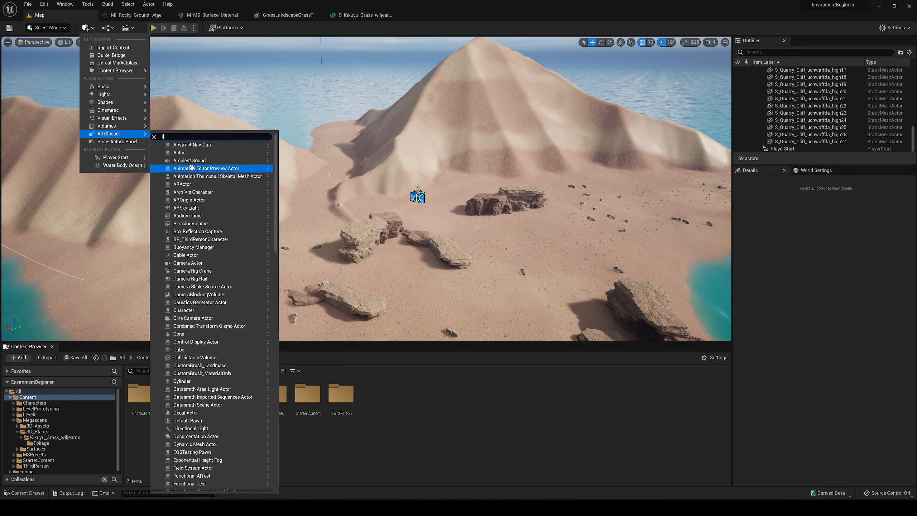
pyautogui.write('rive')
pyautogui.write('r')
pyautogui.press('BackSpace')
pyautogui.press('BackSpace')
pyautogui.press('BackSpace')
pyautogui.press('BackSpace')
pyautogui.press('BackSpace')
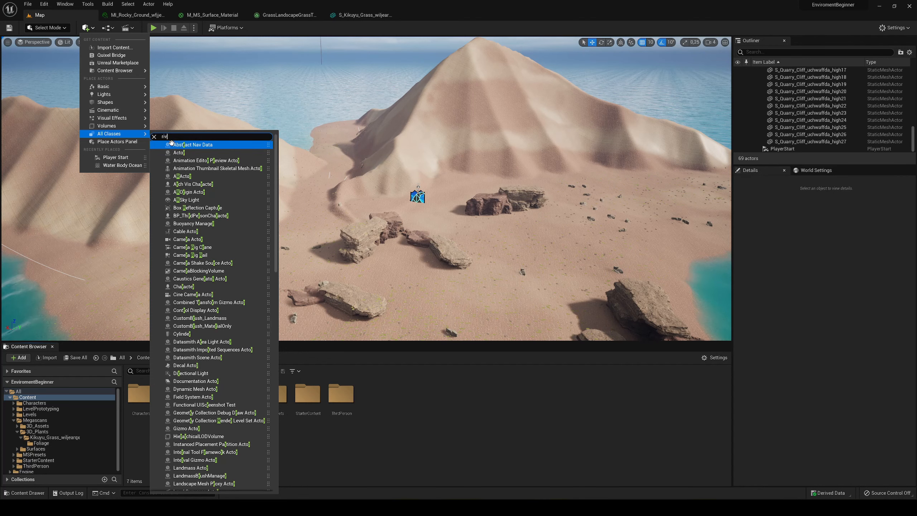
pyautogui.write('river')
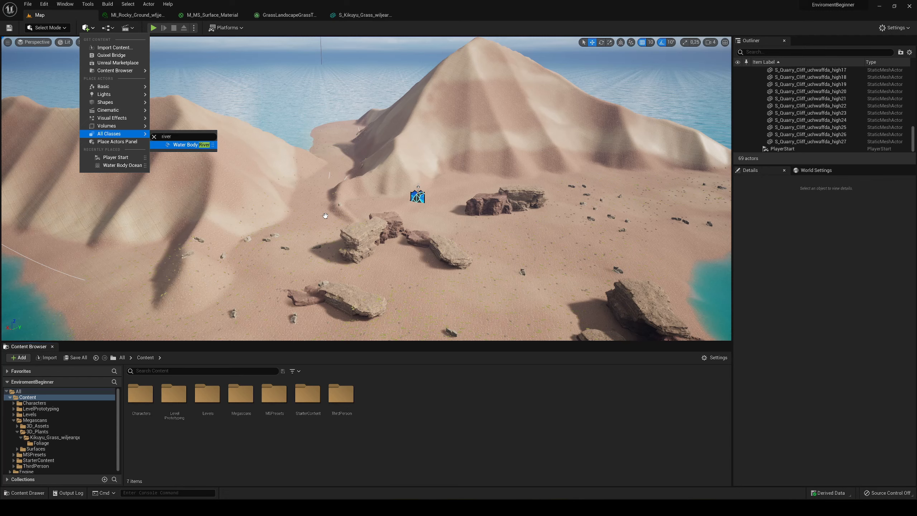
pyautogui.moveTo(194, 144); pyautogui.dragTo(325, 216)
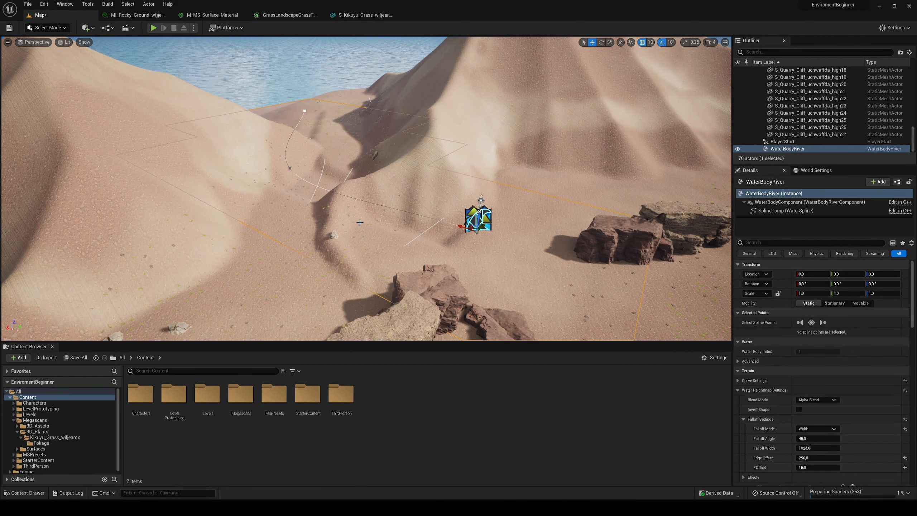
# - Examine the terrain around the placed river, from the mountain valley to the boulders, grass and shoreline
pyautogui.press('w')
pyautogui.moveTo(367, 188); pyautogui.dragTo(361, 146, button='right')
pyautogui.press('w')
pyautogui.press('s')
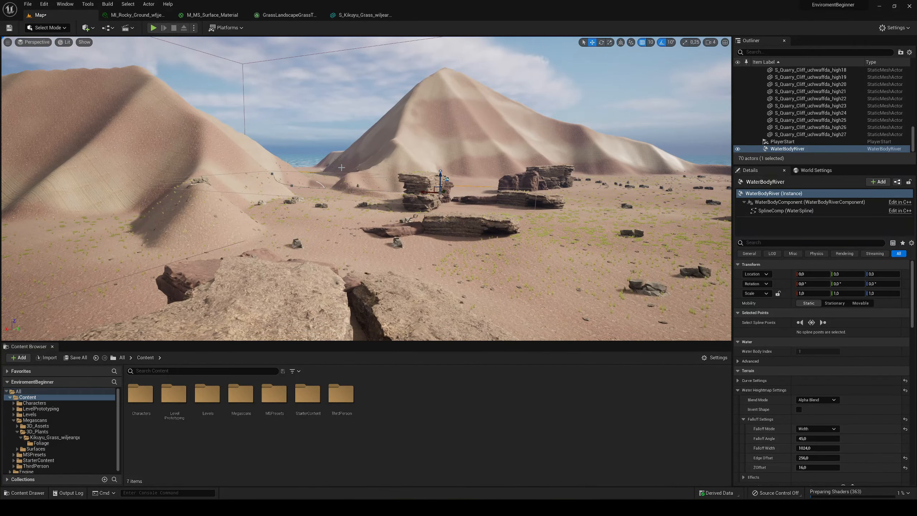
pyautogui.press('s')
pyautogui.moveTo(425, 201); pyautogui.dragTo(488, 207, button='right')
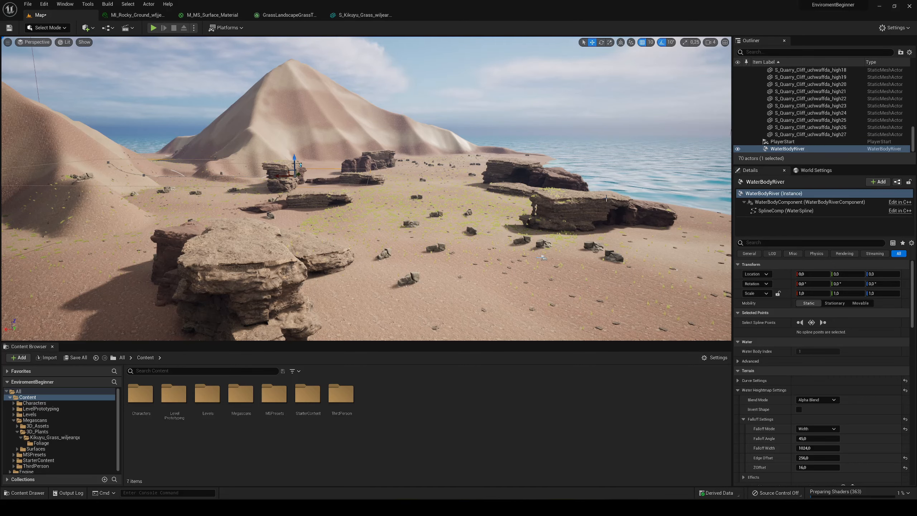
pyautogui.press('w')
pyautogui.moveTo(606, 198); pyautogui.dragTo(401, 119, button='right')
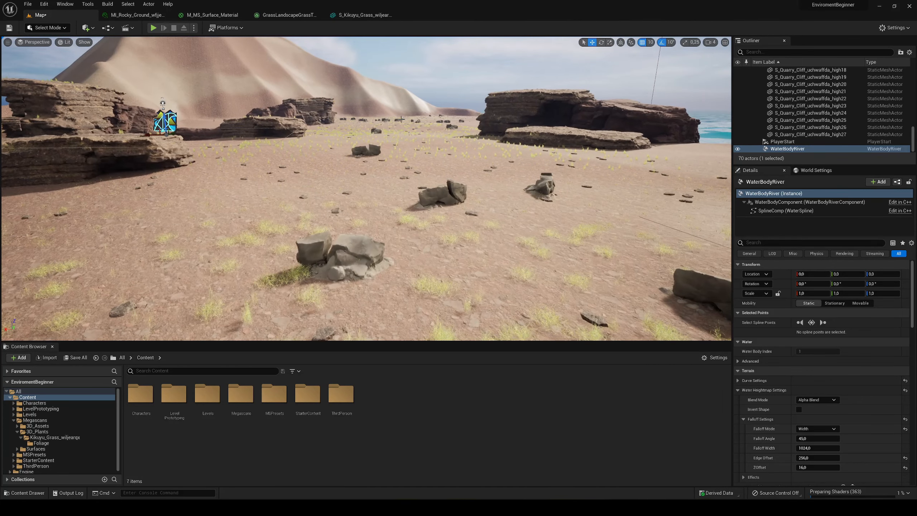
pyautogui.press('w')
pyautogui.moveTo(274, 216); pyautogui.dragTo(155, 217, button='right')
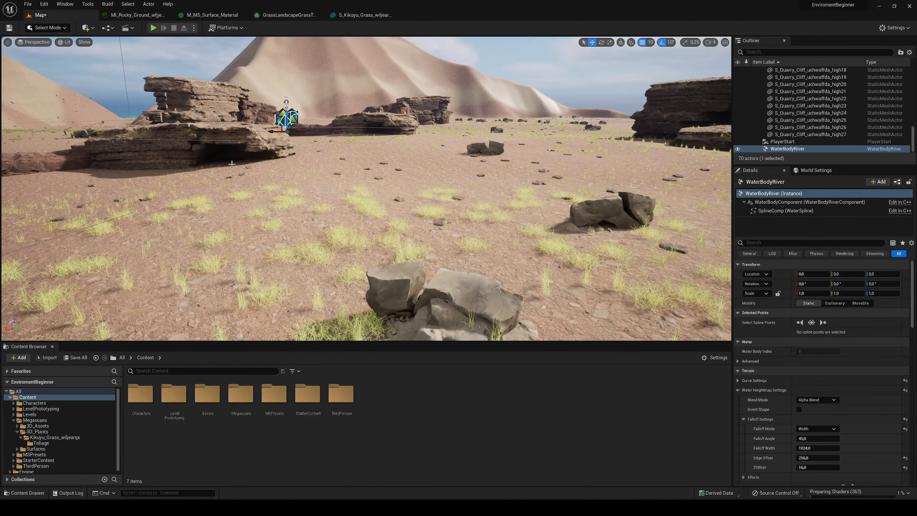
# - Move the river along X to about -7190 so its start sits at the shoreline
pyautogui.press('e')
pyautogui.moveTo(354, 182); pyautogui.dragTo(312, 168, button='right')
pyautogui.press('w')
pyautogui.press('s')
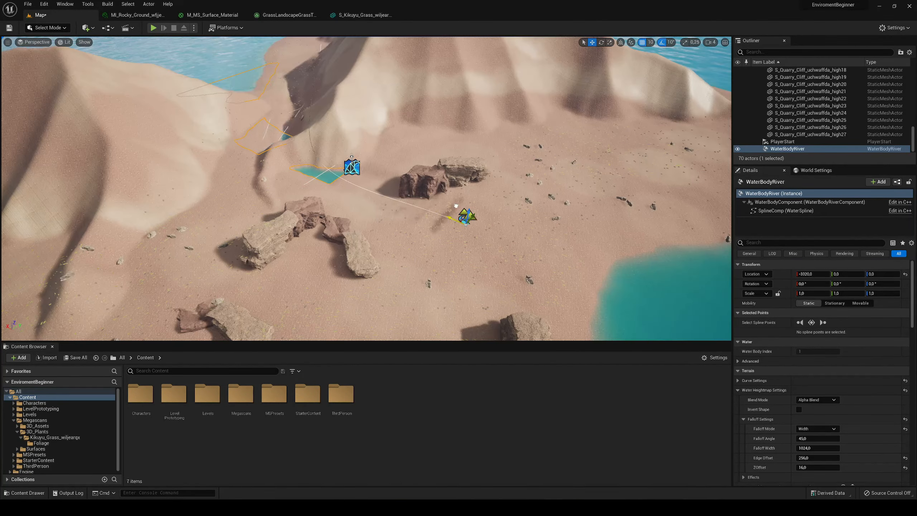
pyautogui.moveTo(466, 214); pyautogui.dragTo(635, 291)
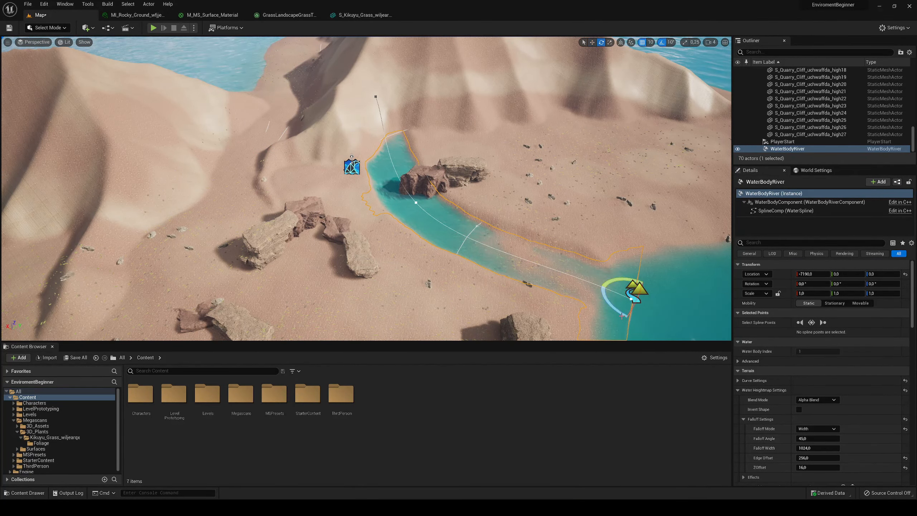
# - Shift the river's start out into the sea beside the beach, to about X -10360, Y -7650
pyautogui.moveTo(538, 262); pyautogui.dragTo(392, 272, button='right')
pyautogui.press('w')
pyautogui.press('w')
pyautogui.press('s')
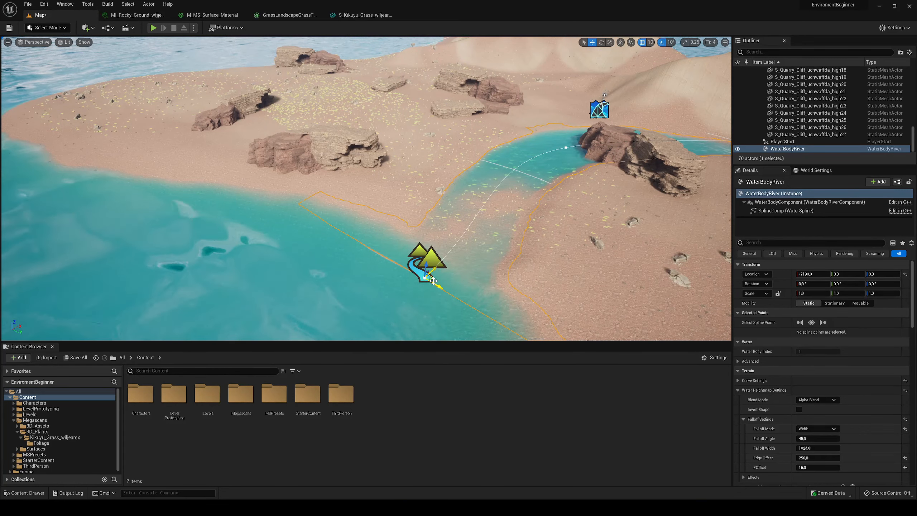
pyautogui.moveTo(434, 285); pyautogui.dragTo(145, 164)
pyautogui.moveTo(326, 124)
pyautogui.mouseDown(button='right')
pyautogui.moveTo(314, 121)
pyautogui.moveTo(338, 128)
pyautogui.moveTo(326, 124)
pyautogui.mouseUp(button='right')
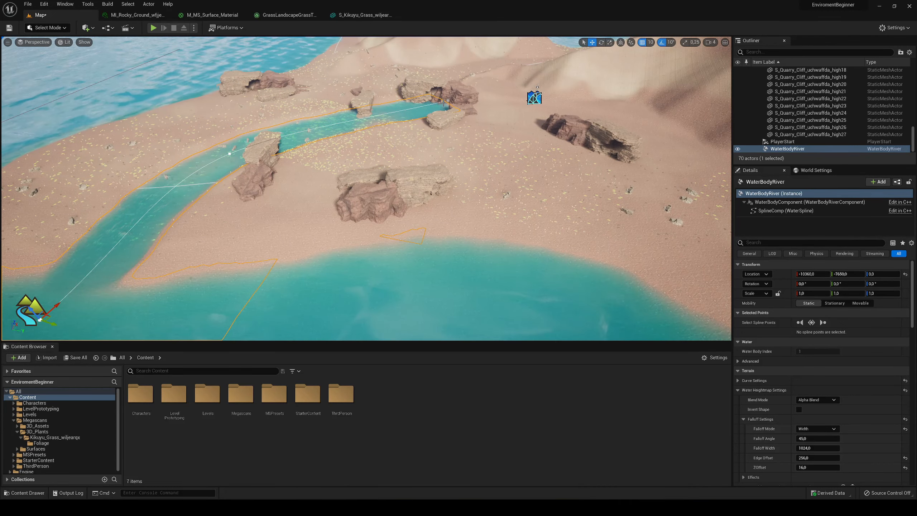
# - Pull the river's last spline point past the boulders into the sea, to about X 1021, Y 9909
pyautogui.click(447, 100)
pyautogui.moveTo(458, 107); pyautogui.dragTo(621, 254)
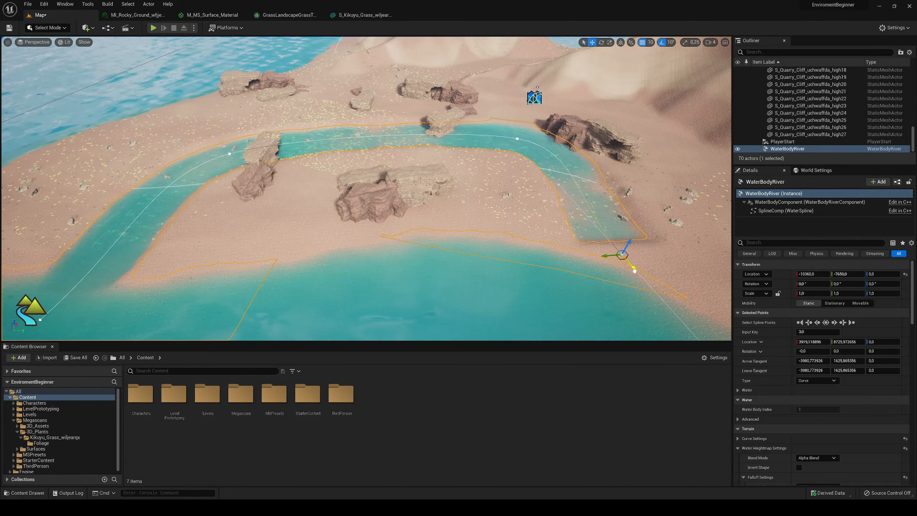
pyautogui.moveTo(635, 271); pyautogui.dragTo(646, 284)
pyautogui.moveTo(646, 285); pyautogui.dragTo(682, 293, button='right')
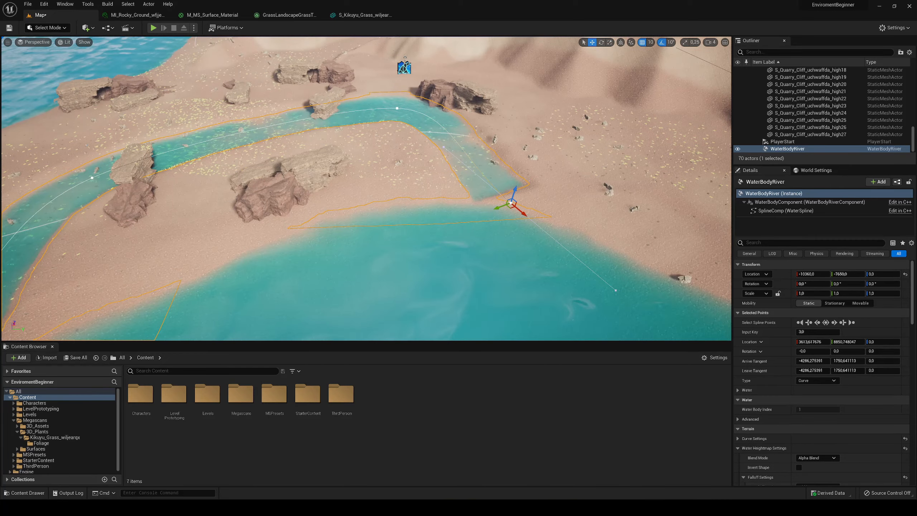
pyautogui.moveTo(523, 215); pyautogui.dragTo(646, 315)
# - Examine the river's course from its mouth in the sea to the bend around the cliffs
pyautogui.press('f')
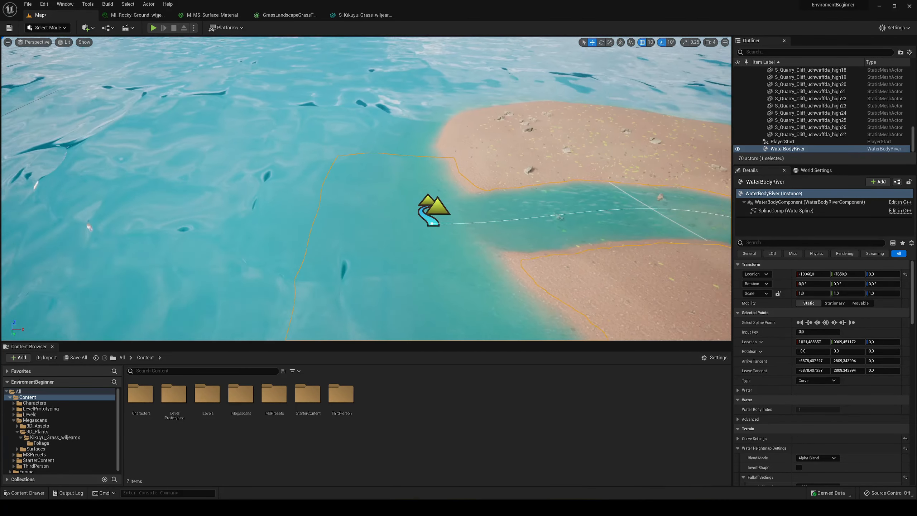
pyautogui.keyDown('alt'); pyautogui.moveTo(411, 180); pyautogui.dragTo(557, 139); pyautogui.keyUp('alt')
pyautogui.press('w')
pyautogui.moveTo(449, 148); pyautogui.dragTo(268, 68, button='right')
pyautogui.press('w')
pyautogui.press('w')
pyautogui.press('w')
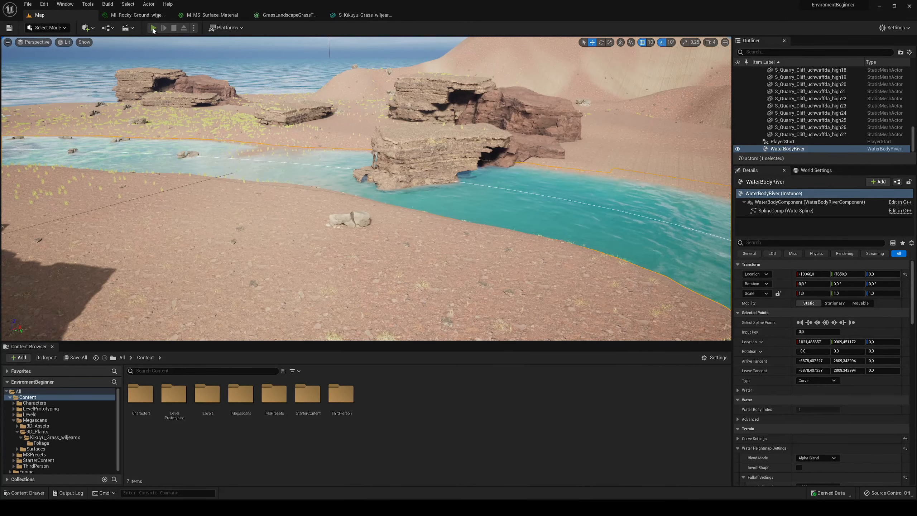
# - Play the level, run the character along and through the river and the surrounding grass, and end the play session
pyautogui.click(154, 28)
pyautogui.press('w')
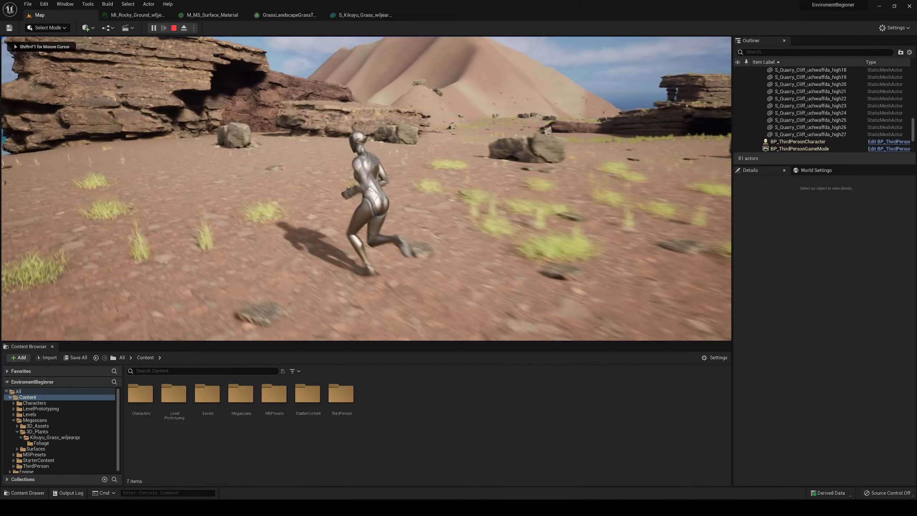
pyautogui.press('w')
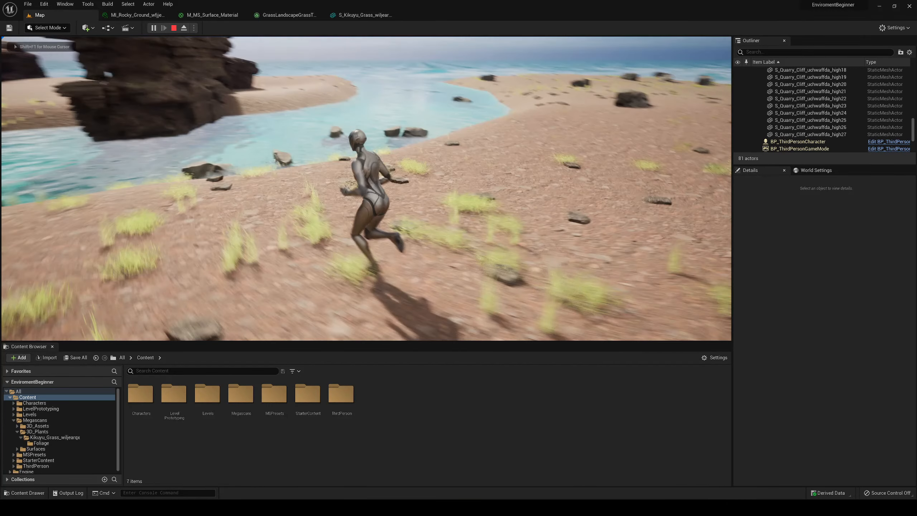
pyautogui.press('w')
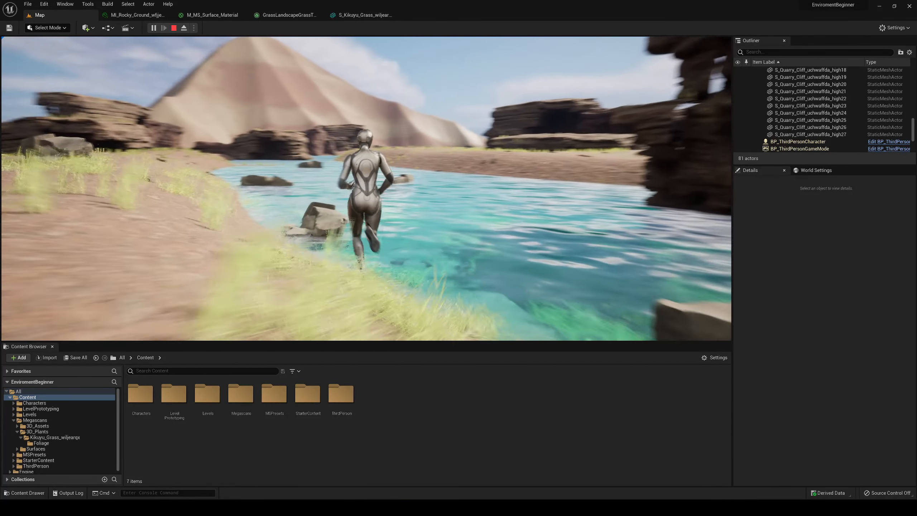
pyautogui.press('w')
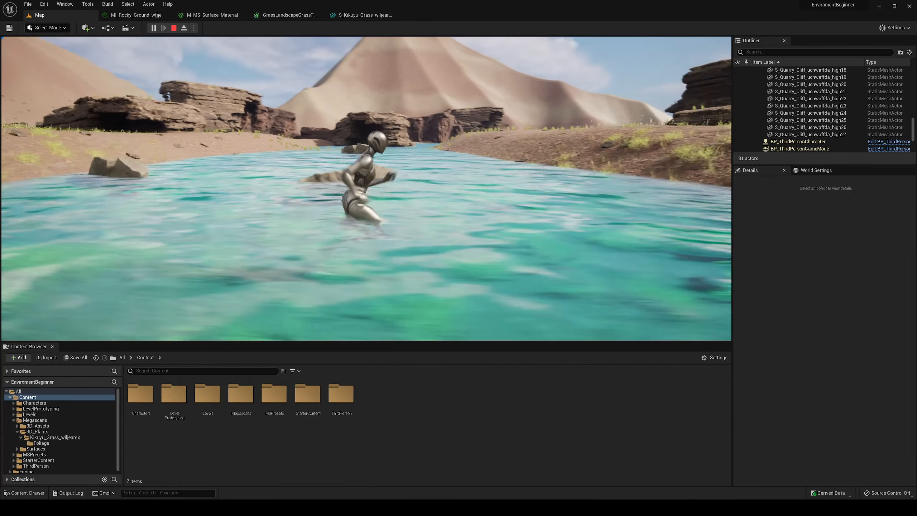
pyautogui.press('w')
pyautogui.press('w')
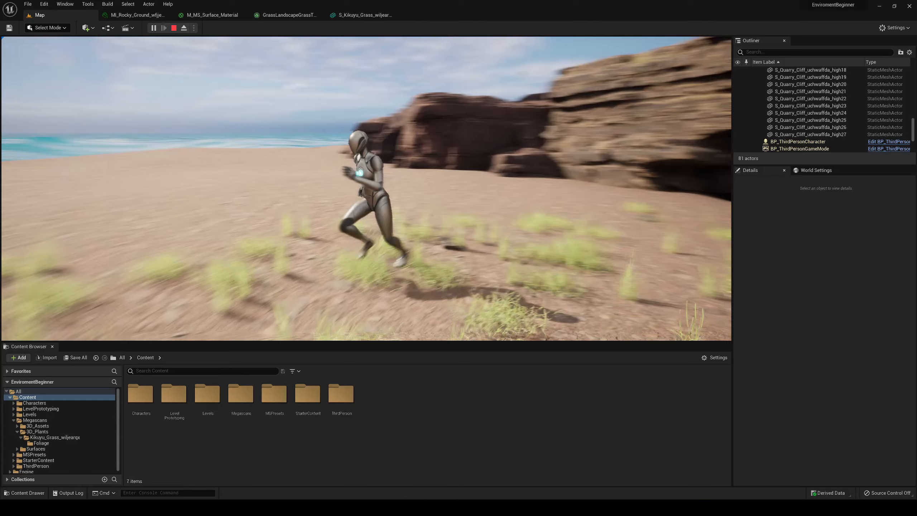
pyautogui.press('w')
pyautogui.press('Escape')
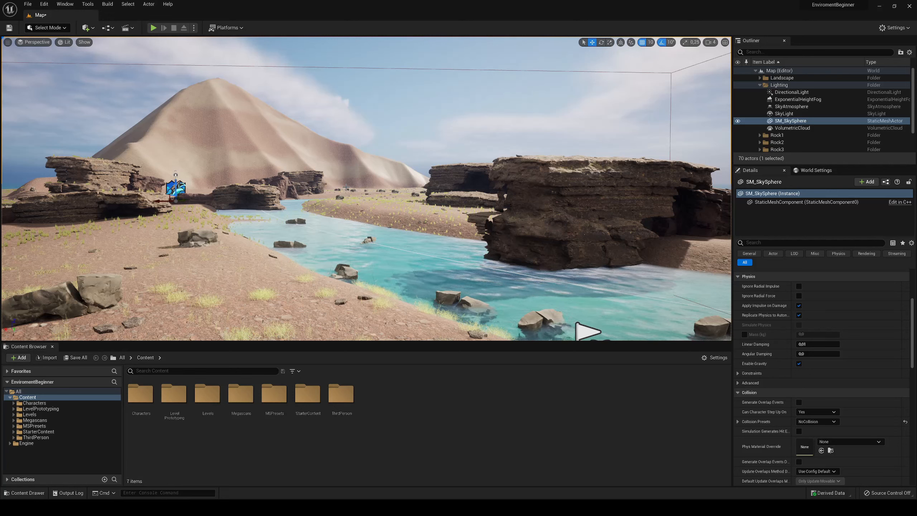
# - Enable Volumetric Fog on the ExponentialHeightFog actor
pyautogui.click(811, 100)
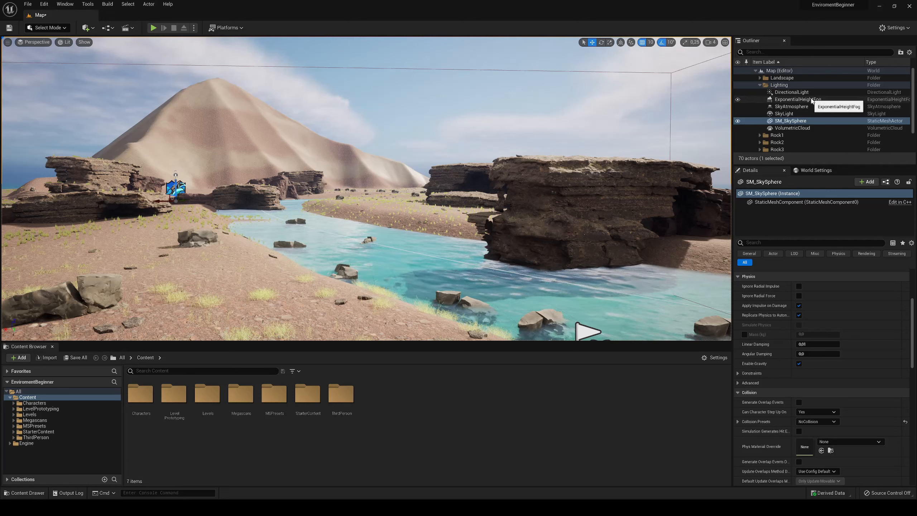
pyautogui.scroll(-1, 772, 362)
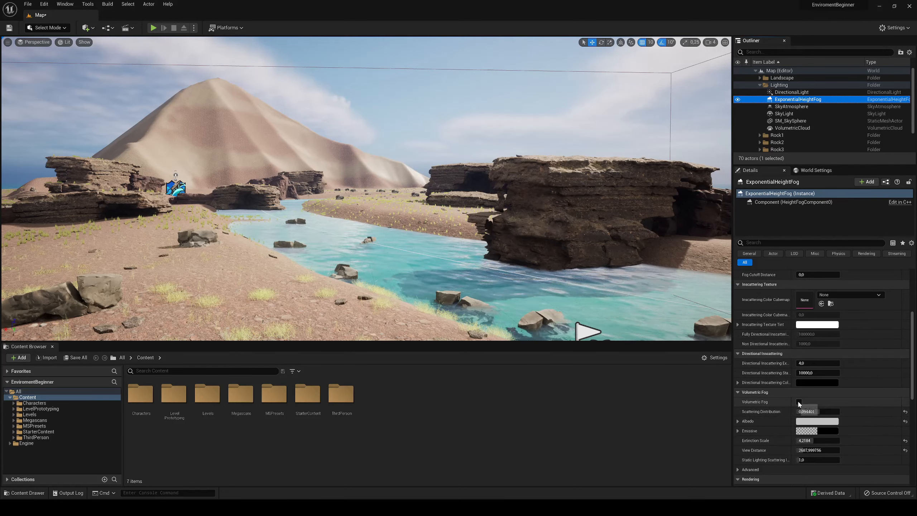
pyautogui.click(798, 402)
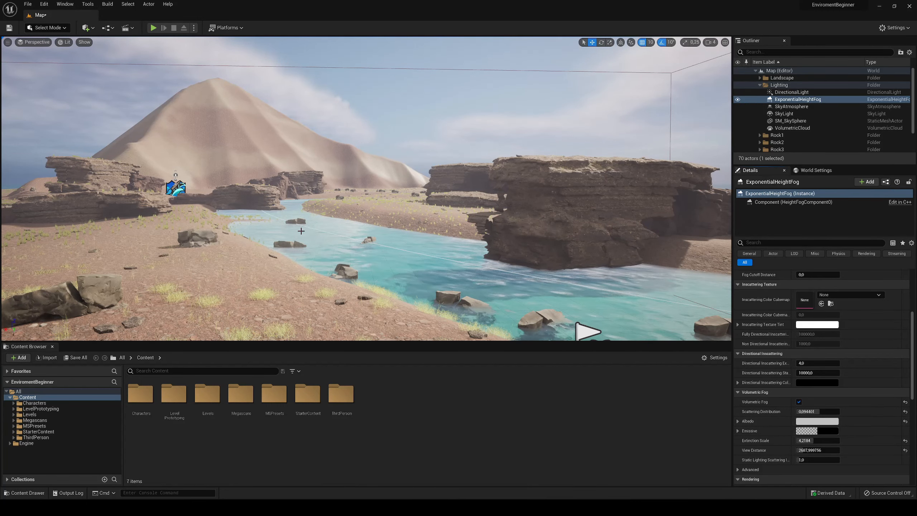
# - Set the volumetric fog's Albedo to a blue sampled from the sky with the color picker's eyedropper
pyautogui.moveTo(664, 334); pyautogui.dragTo(663, 253, button='right')
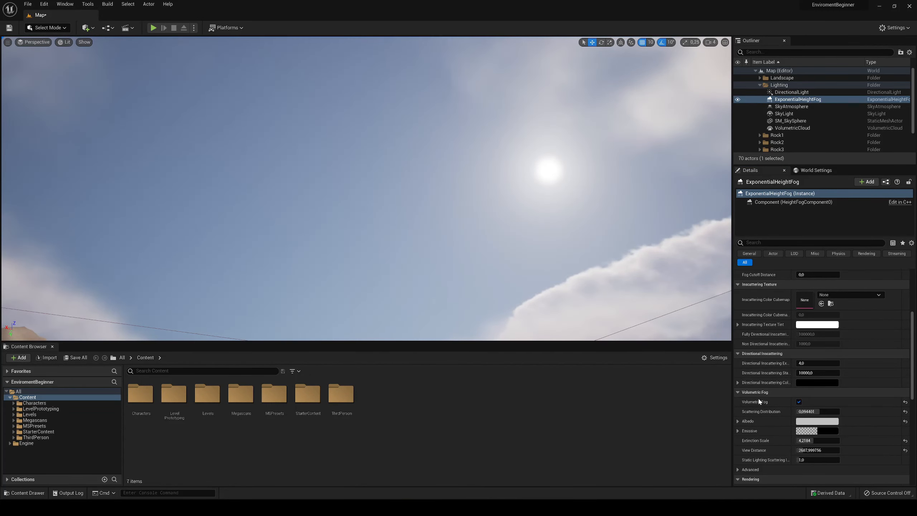
pyautogui.click(815, 422)
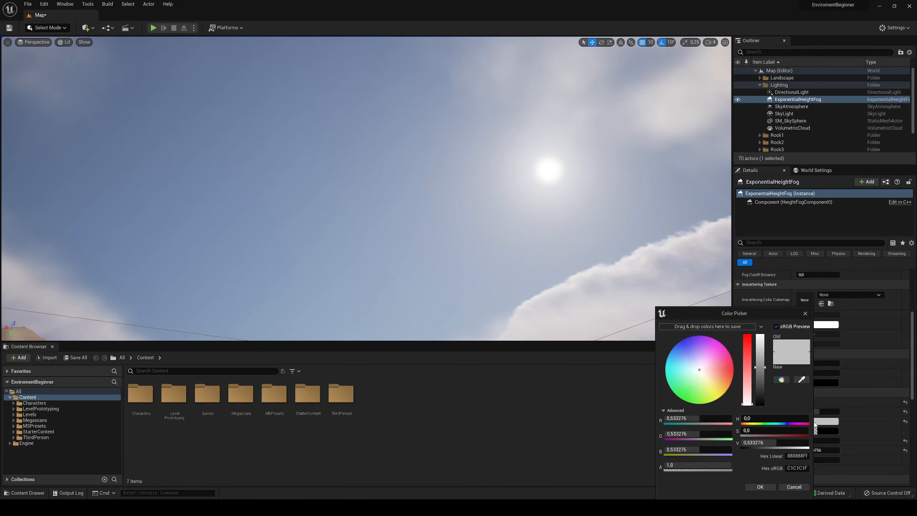
pyautogui.click(801, 380)
pyautogui.click(368, 185)
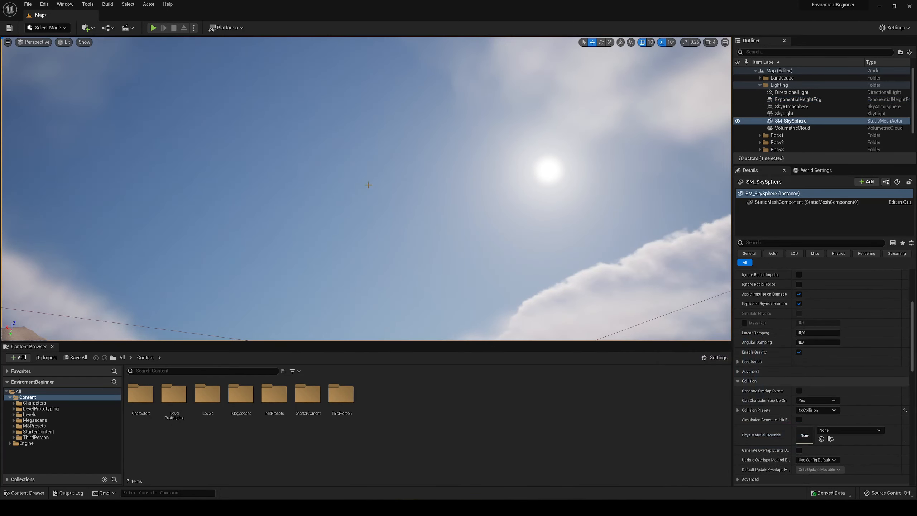
# - Reselect ExponentialHeightFog and set its volumetric fog View Distance to about 1152 and Extinction Scale to about 4.2
pyautogui.moveTo(383, 194); pyautogui.dragTo(338, 203, button='right')
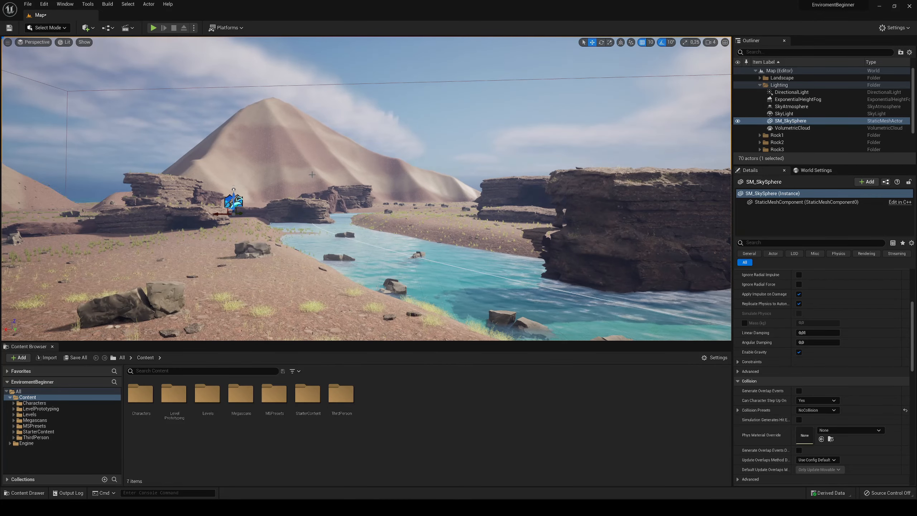
pyautogui.scroll(8, 827, 349)
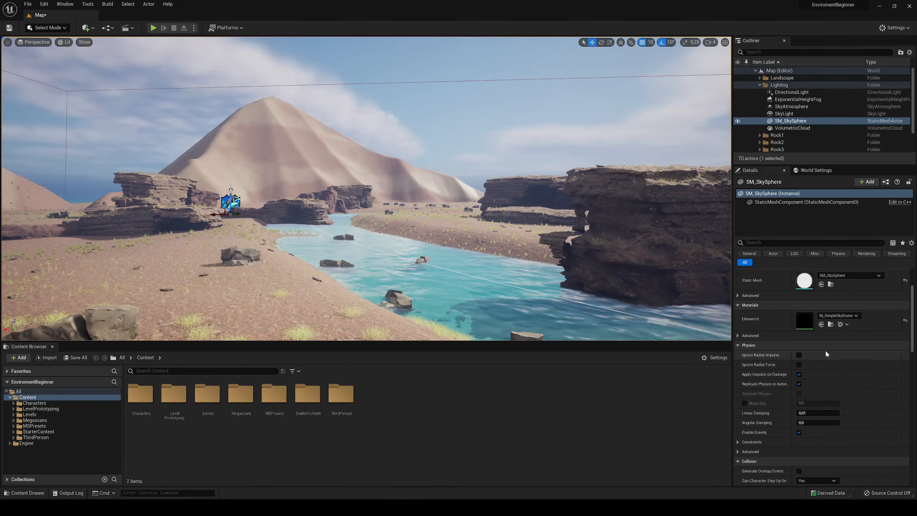
pyautogui.scroll(-10, 776, 353)
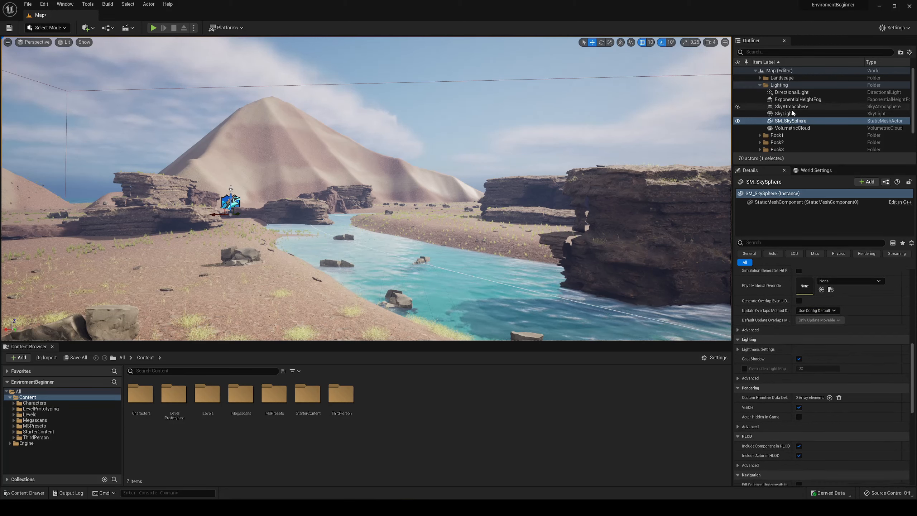
pyautogui.click(797, 99)
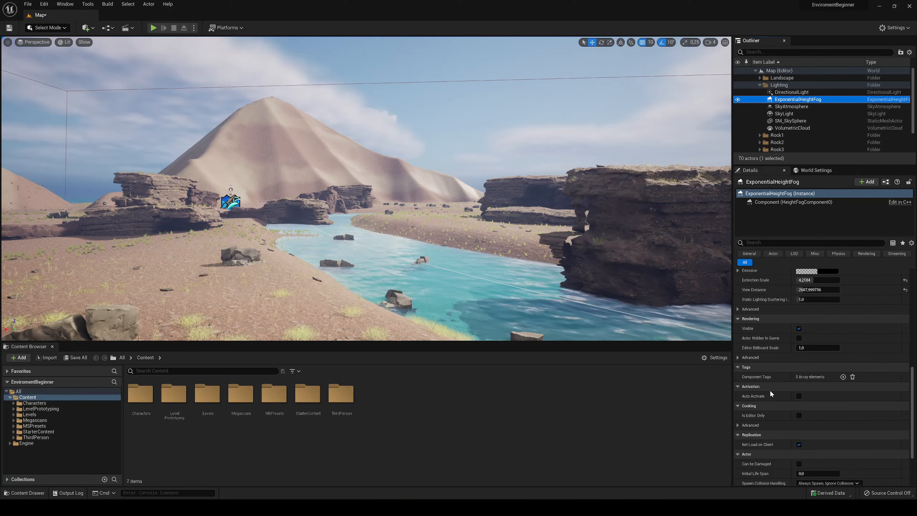
pyautogui.scroll(3, 769, 389)
pyautogui.moveTo(808, 329)
pyautogui.mouseDown()
pyautogui.moveTo(844, 329)
pyautogui.moveTo(805, 325)
pyautogui.moveTo(827, 334)
pyautogui.moveTo(805, 334)
pyautogui.moveTo(834, 326)
pyautogui.moveTo(815, 335)
pyautogui.moveTo(808, 326)
pyautogui.mouseUp()
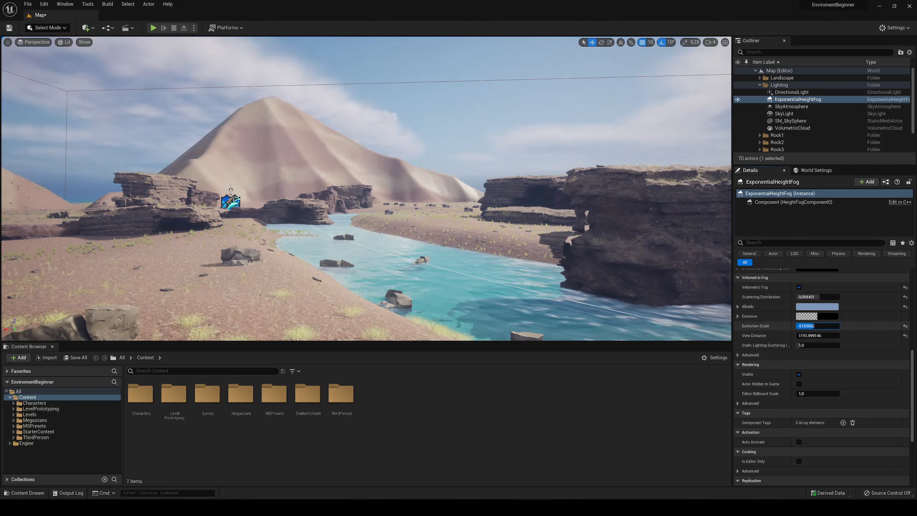
# - Set the ExponentialHeightFog's Fog Density to about 0.0336 and its Fog Height Falloff to about 0.2355
pyautogui.scroll(10, 770, 334)
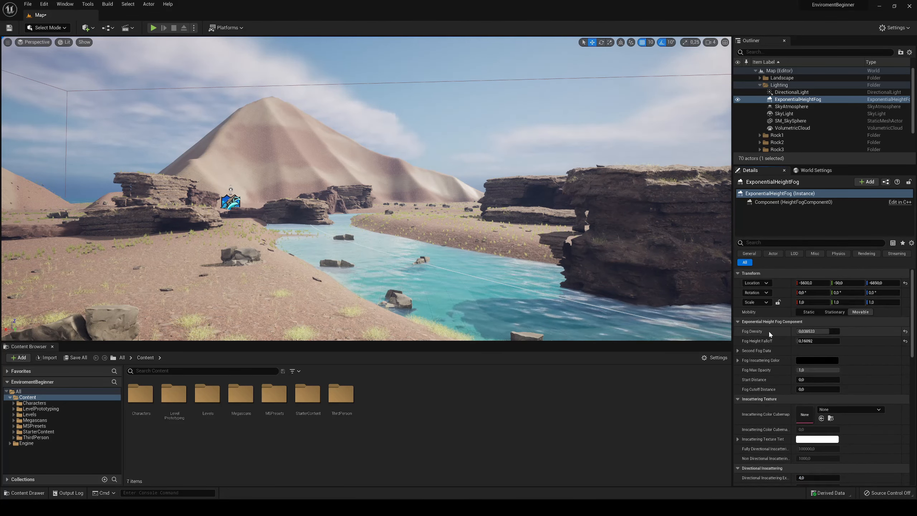
pyautogui.moveTo(817, 330)
pyautogui.mouseDown()
pyautogui.moveTo(831, 331)
pyautogui.moveTo(797, 331)
pyautogui.moveTo(830, 331)
pyautogui.moveTo(795, 339)
pyautogui.moveTo(804, 341)
pyautogui.mouseUp()
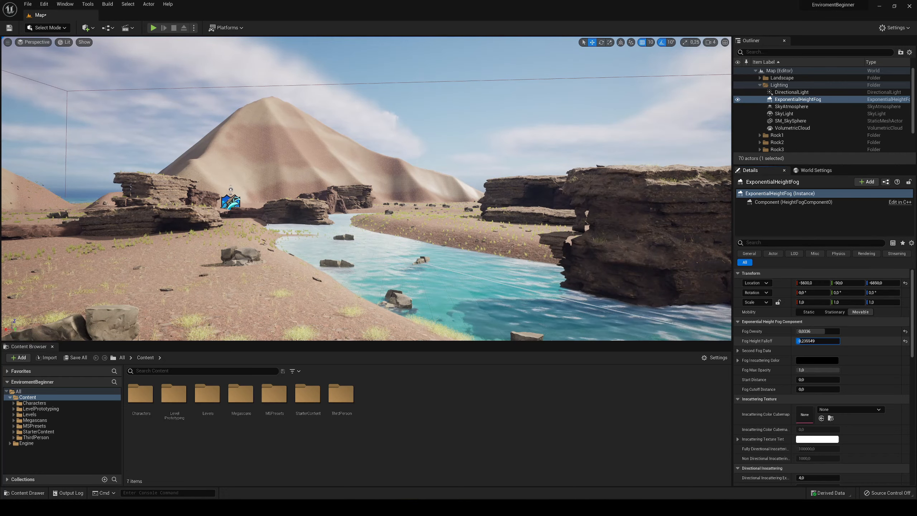
# - Try lowering the ExponentialHeightFog actor along its Z location, and undo the location change
pyautogui.press('s')
pyautogui.moveTo(451, 224); pyautogui.dragTo(499, 231, button='right')
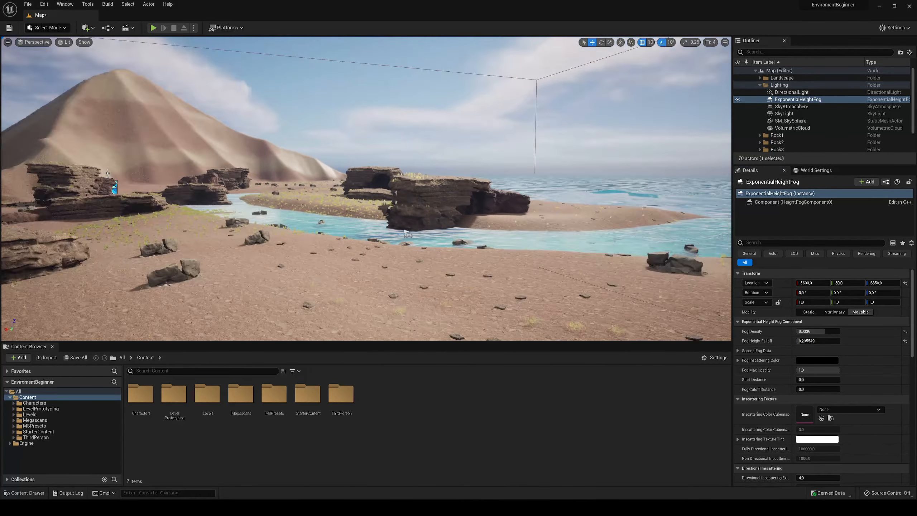
pyautogui.moveTo(407, 235); pyautogui.dragTo(317, 237, button='right')
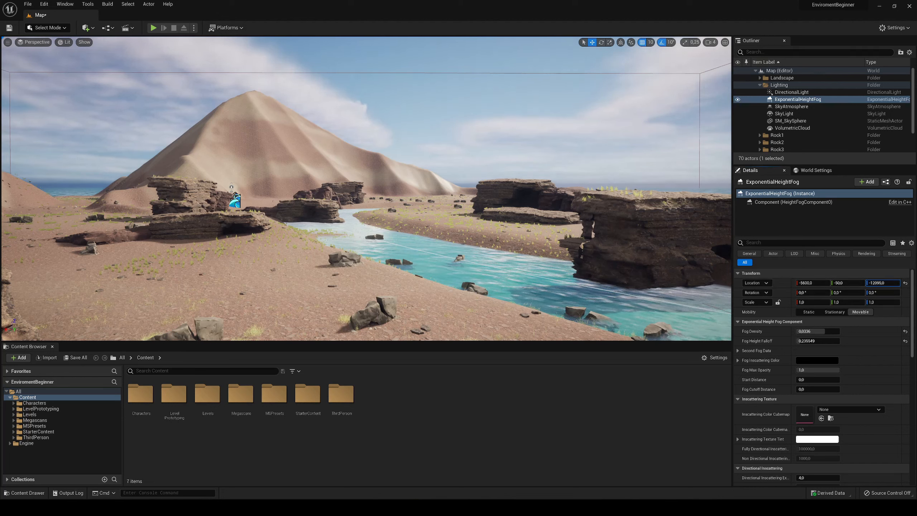
pyautogui.moveTo(882, 283); pyautogui.dragTo(642, 212)
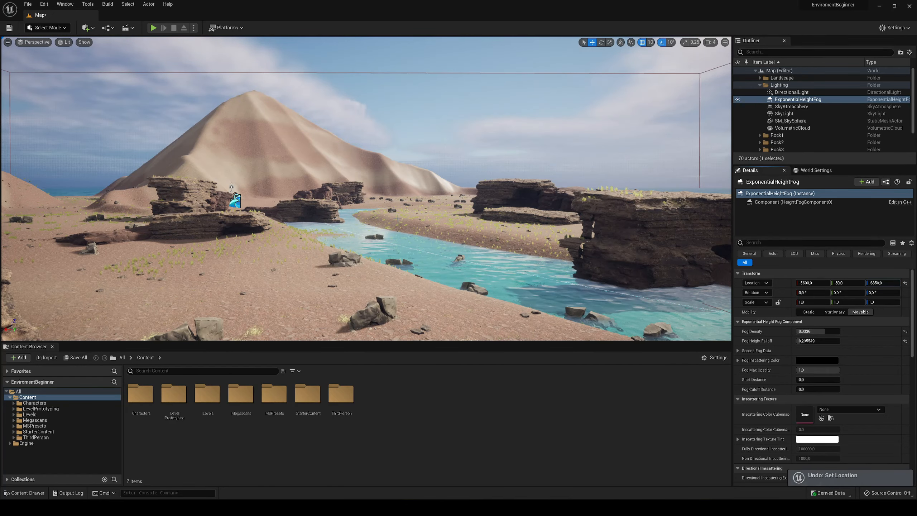
# - Play the level to check the adjusted fog around the character
pyautogui.hotkey('alt', 'p')
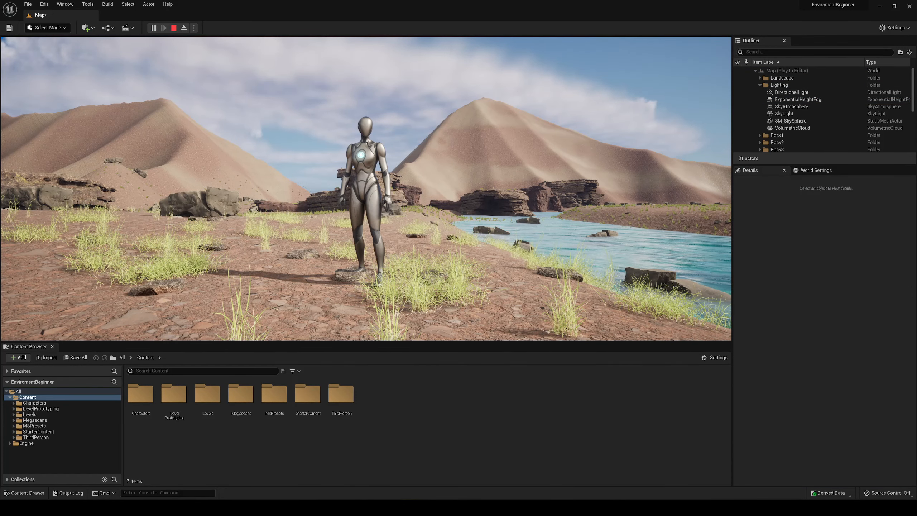